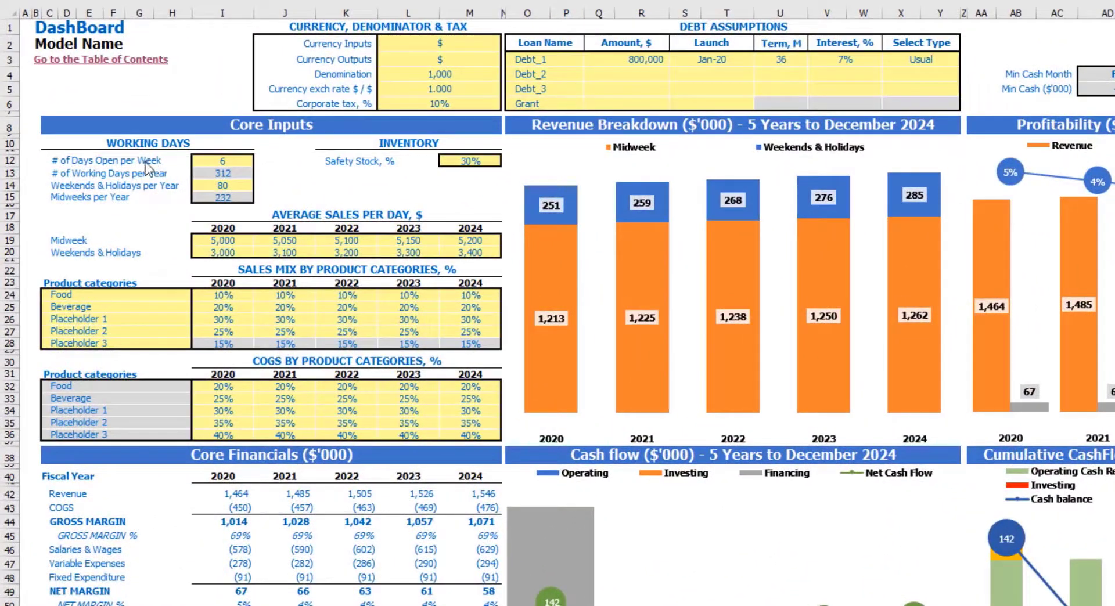
# Set days open per week to 7, giving 364 working days per year.
pyautogui.click(218, 158)
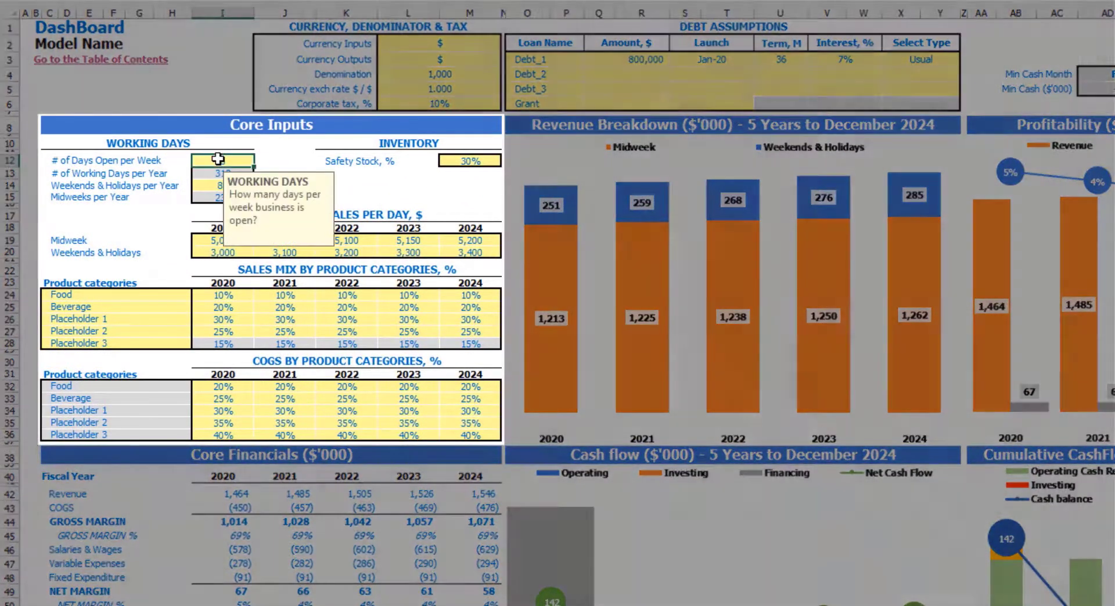
pyautogui.write('7')
pyautogui.press('Return')
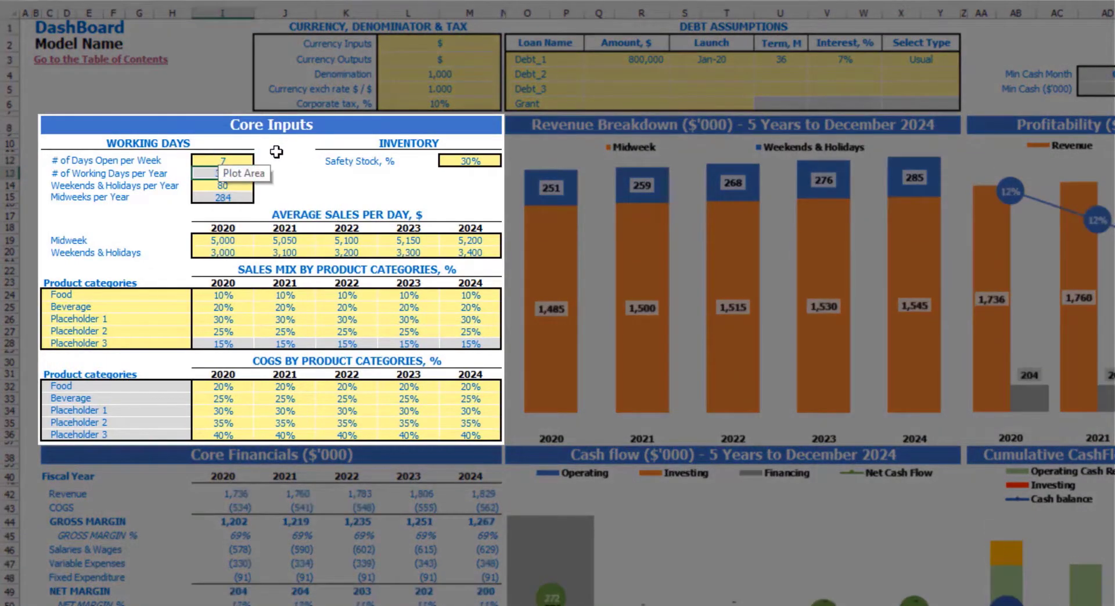
pyautogui.click(282, 158)
pyautogui.click(242, 176)
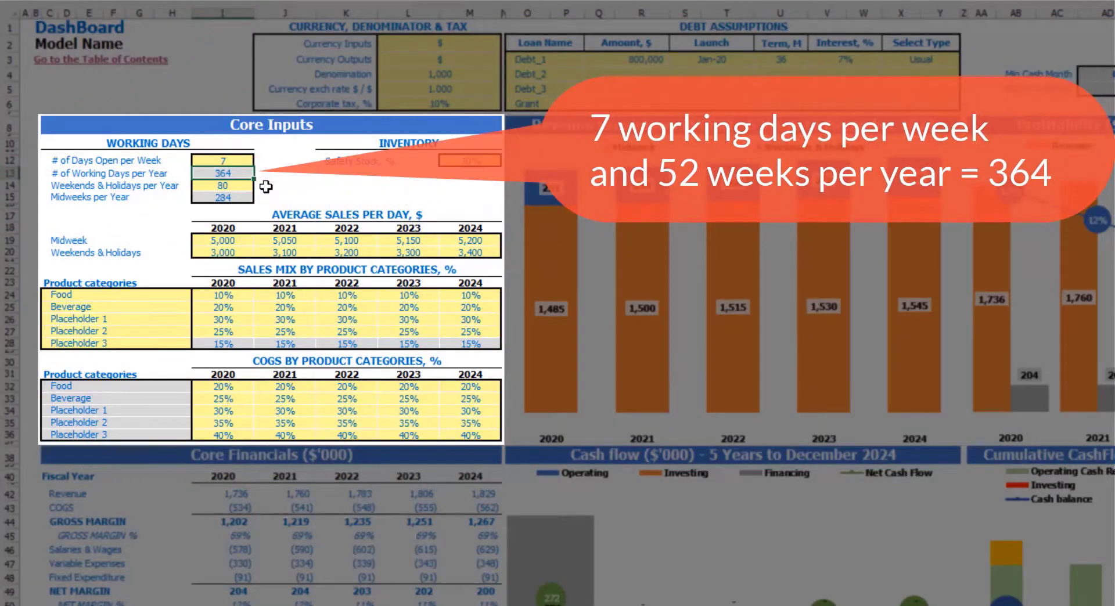
# Set weekends and holidays per year to 100, leaving 264 midweeks.
pyautogui.click(232, 186)
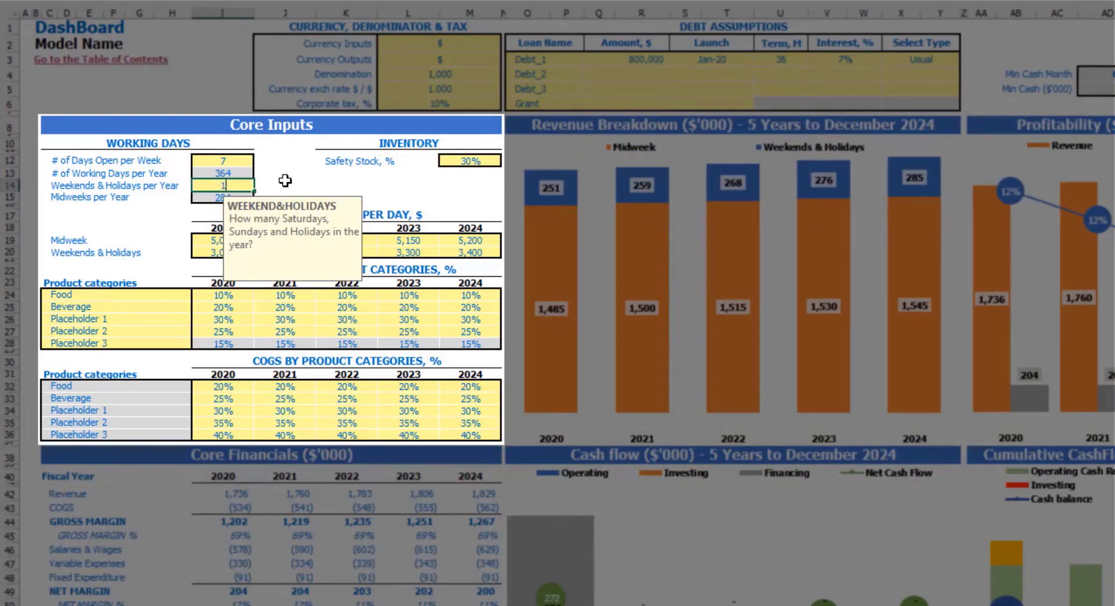
pyautogui.write('0')
pyautogui.press('Return')
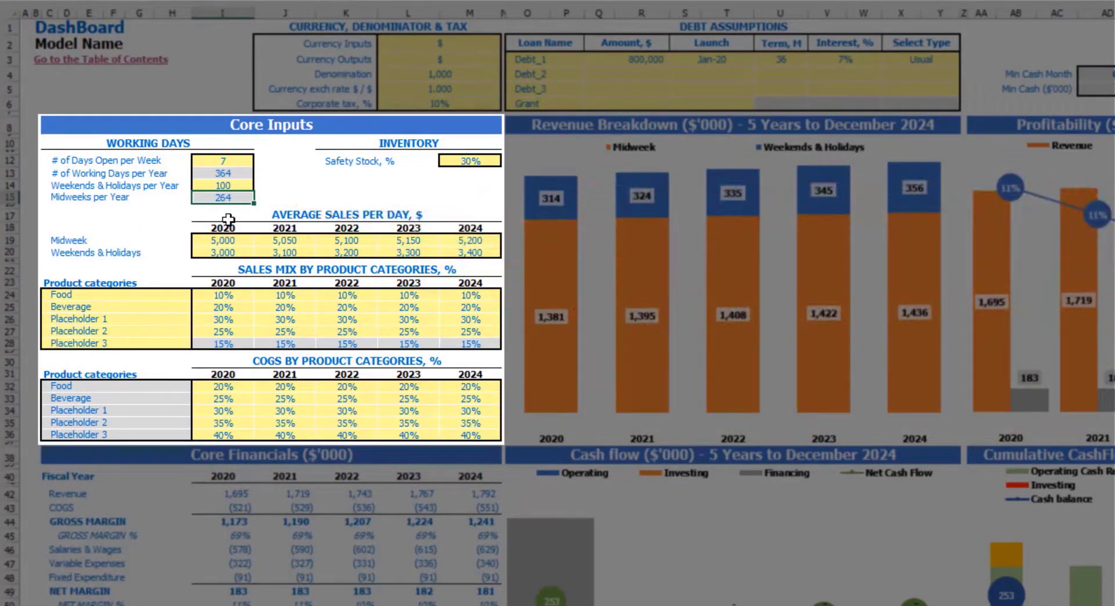
# Enter 3,000 as the 2020 Midweek average daily sales.
pyautogui.moveTo(231, 240); pyautogui.dragTo(488, 253)
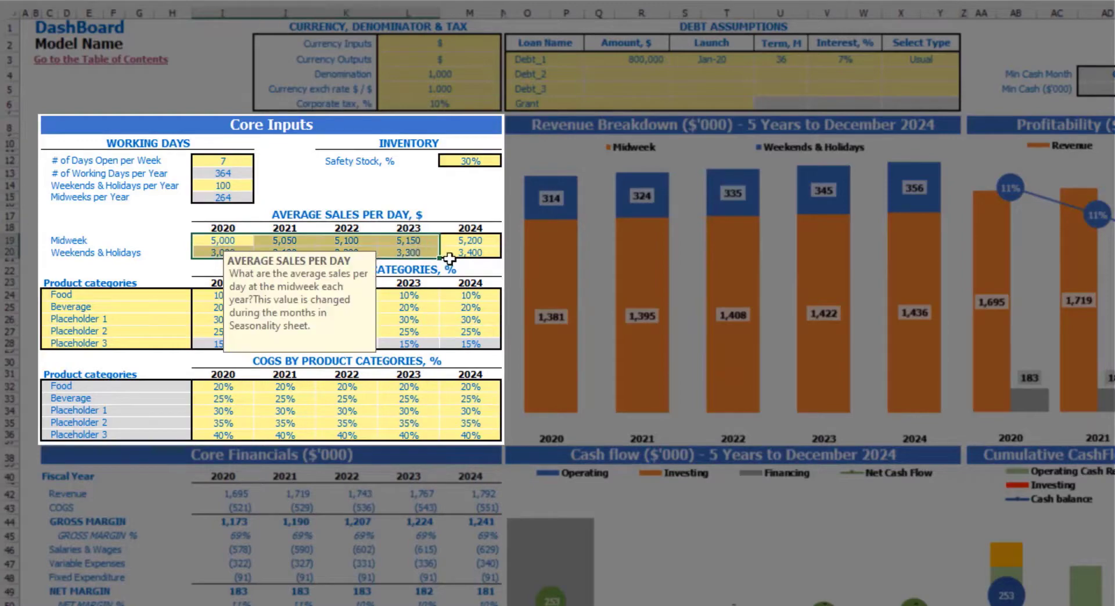
pyautogui.click(355, 183)
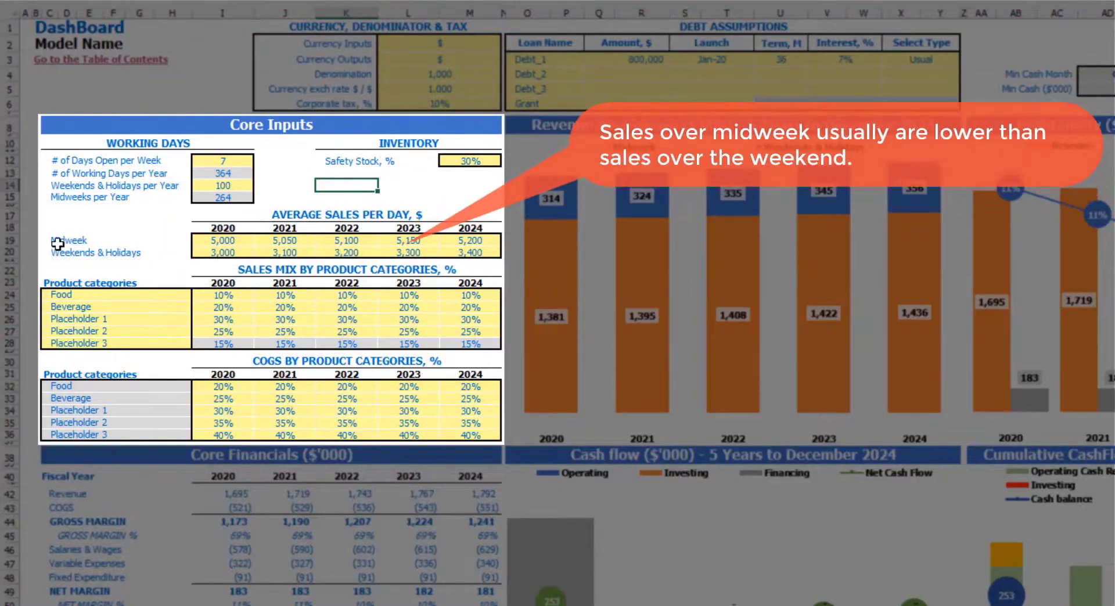
pyautogui.click(58, 244)
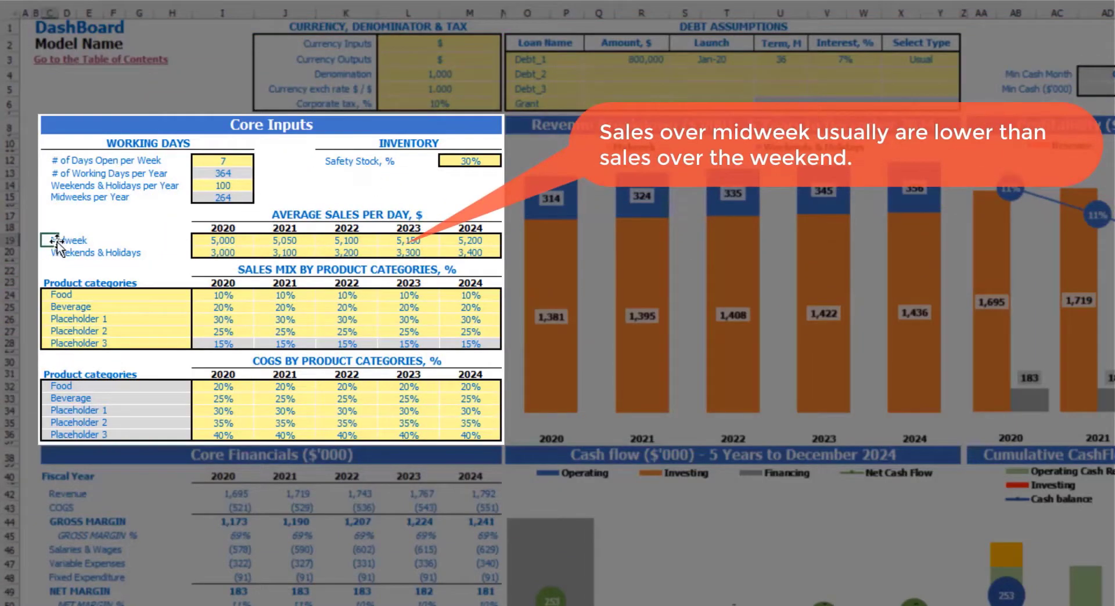
pyautogui.click(53, 254)
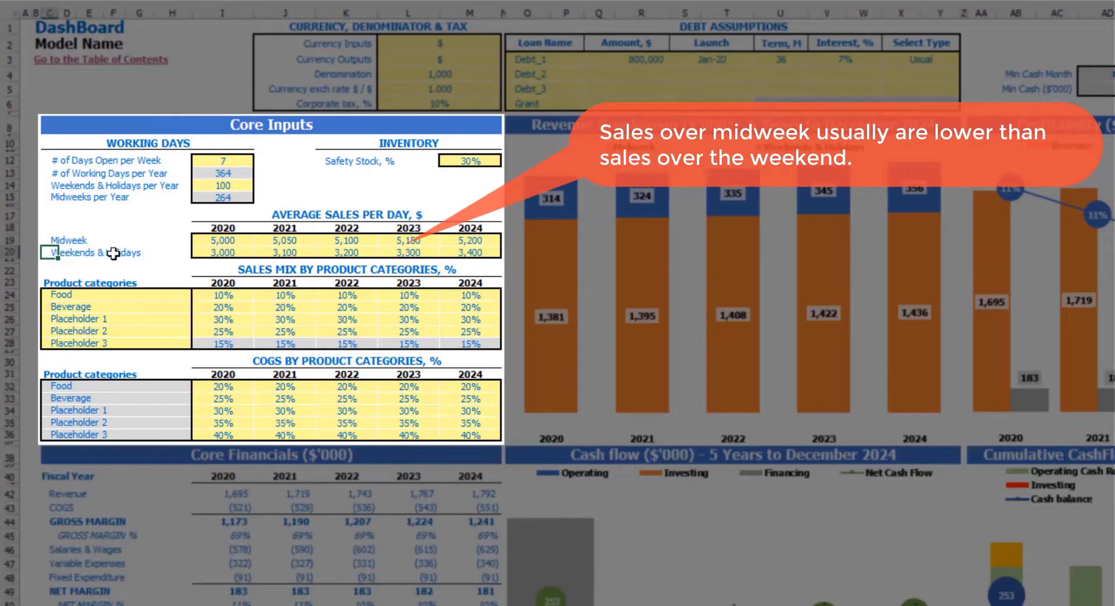
pyautogui.click(212, 243)
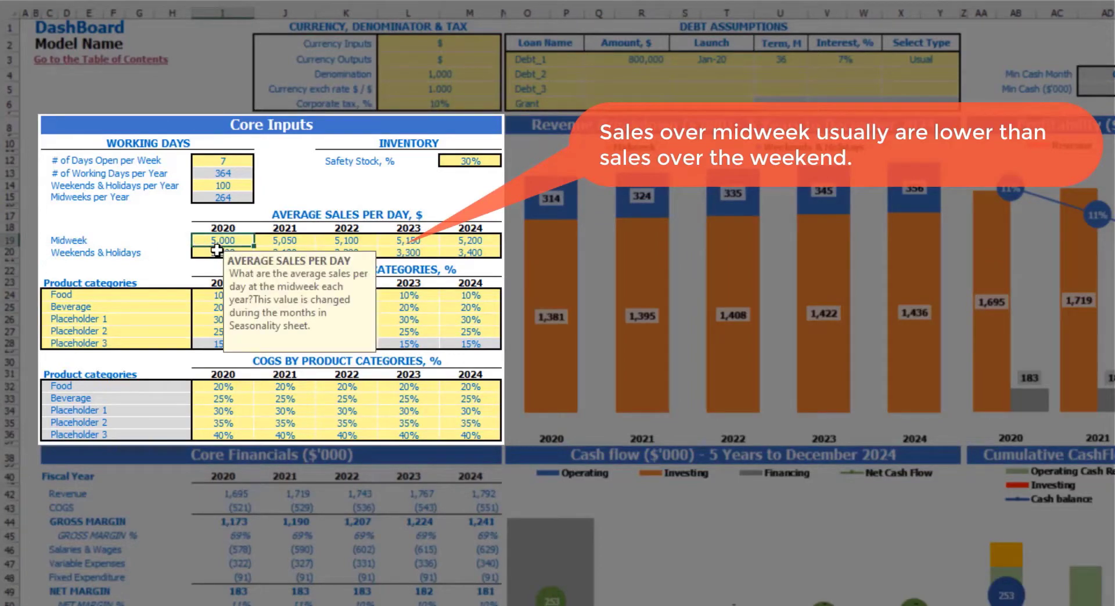
pyautogui.write('3000')
pyautogui.press('Tab')
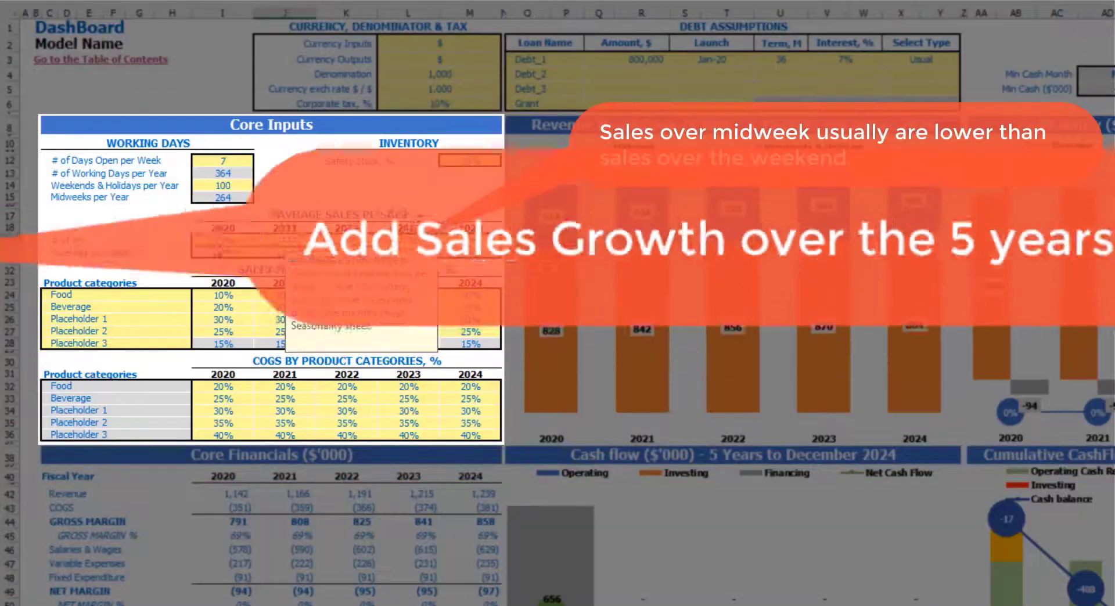
# Grow Midweek sales by 100 per year with =I19+100, filled through 2024.
pyautogui.write('=I19+100')
pyautogui.press('Return')
pyautogui.press('Up')
pyautogui.hotkey('ctrl', 'c')
pyautogui.press('Right')
pyautogui.hotkey('shift', 'Right')
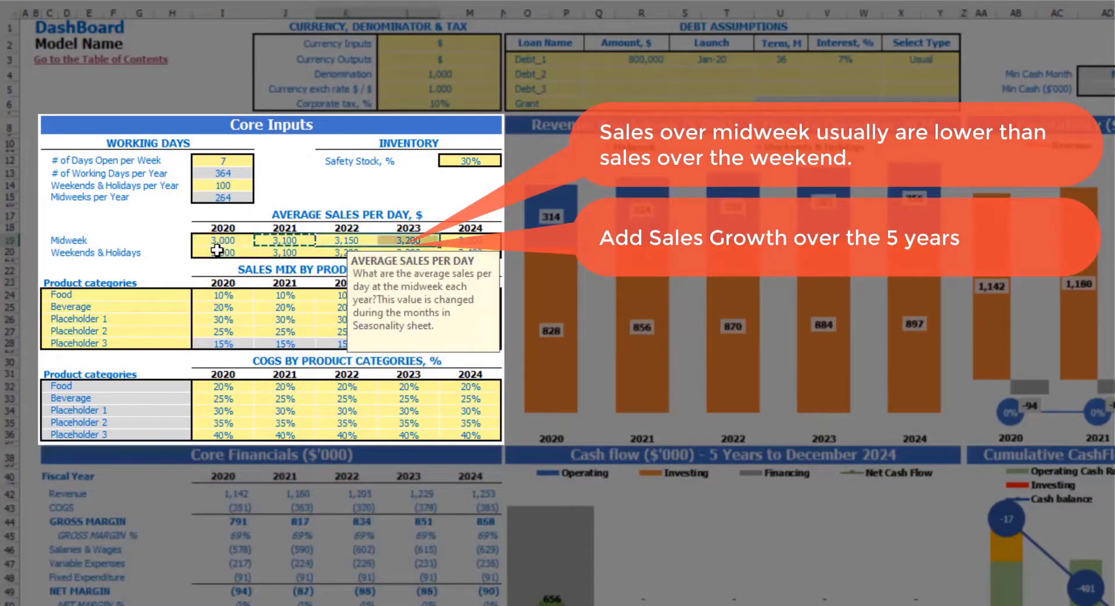
pyautogui.hotkey('shift', 'Right')
pyautogui.hotkey('ctrl', 'v')
pyautogui.press('Left')
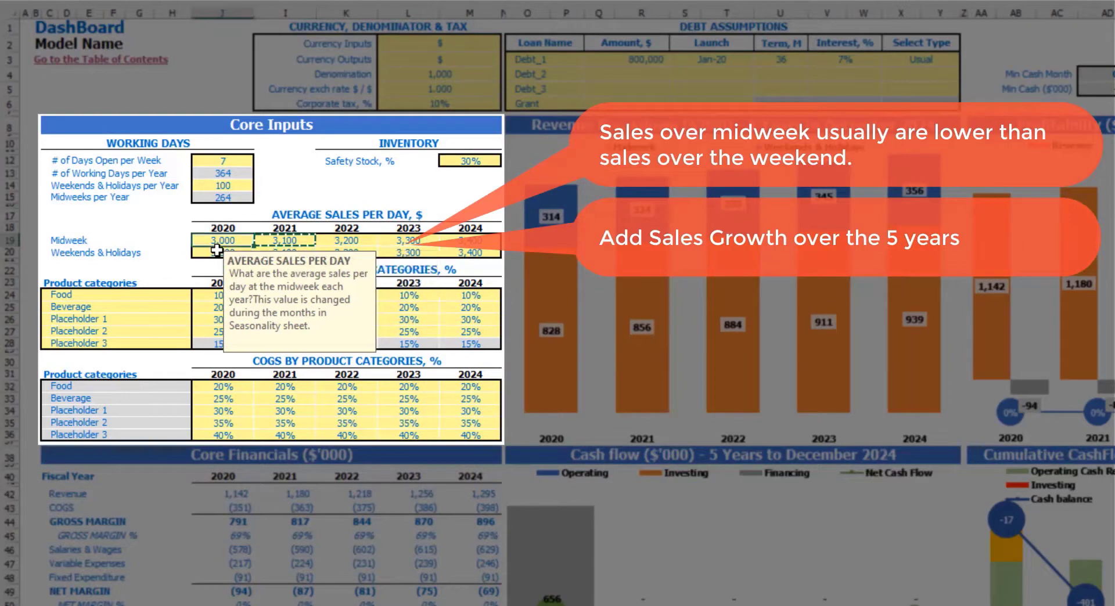
# Set 2020 weekend sales to 5,000, growing by 200 per year through 2024.
pyautogui.press('Down')
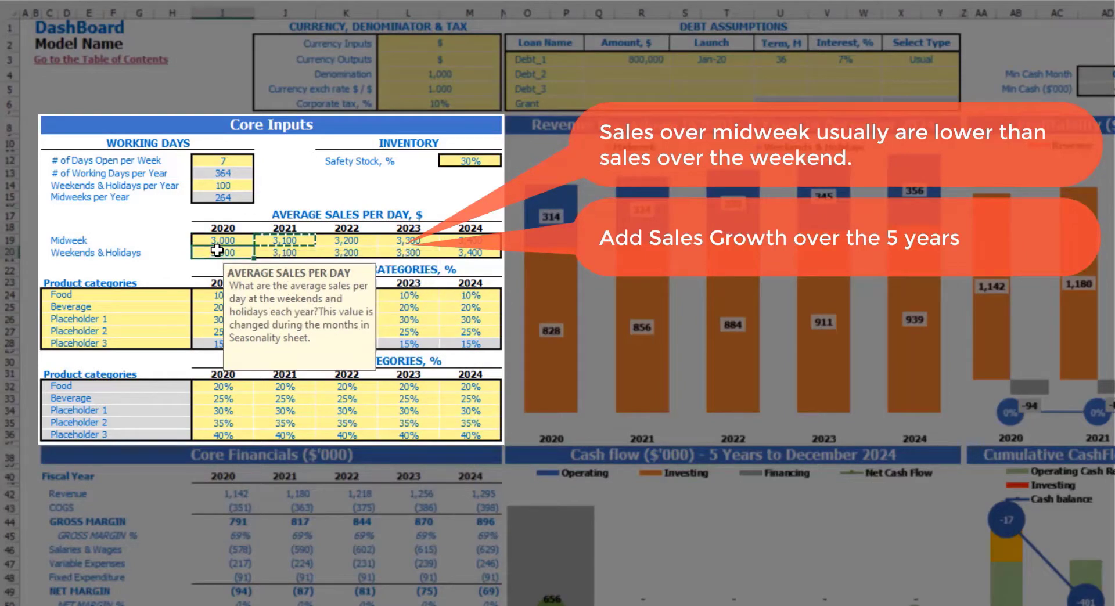
pyautogui.write('3000')
pyautogui.write('5000')
pyautogui.press('Return')
pyautogui.press('Right')
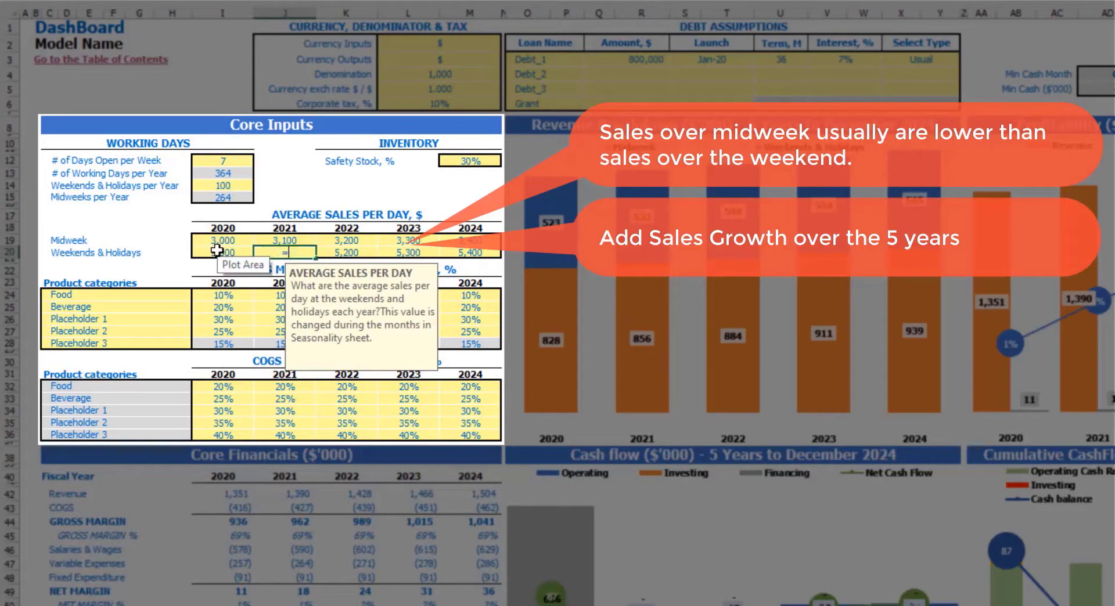
pyautogui.click(216, 250)
pyautogui.write('+200')
pyautogui.press('Return')
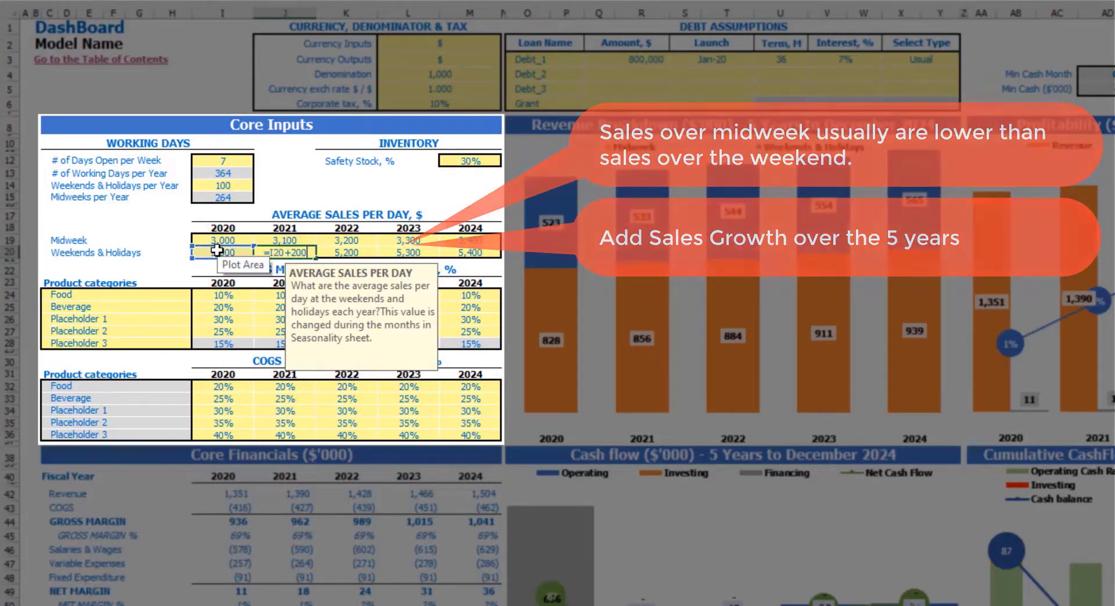
pyautogui.hotkey('shift', 'Right')
pyautogui.hotkey('ctrl', 'v')
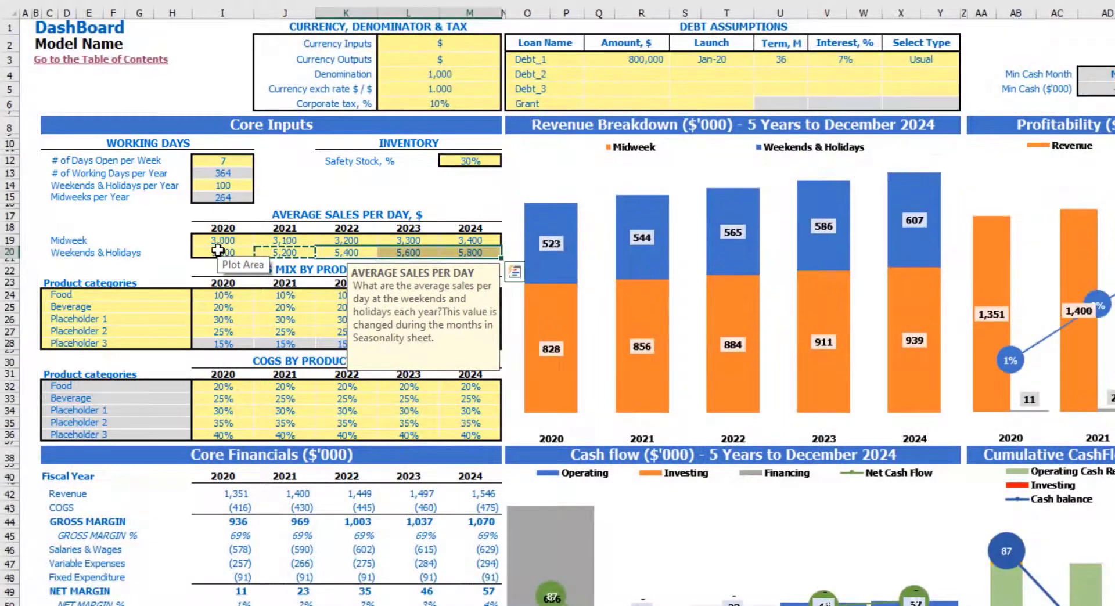
pyautogui.click(175, 240)
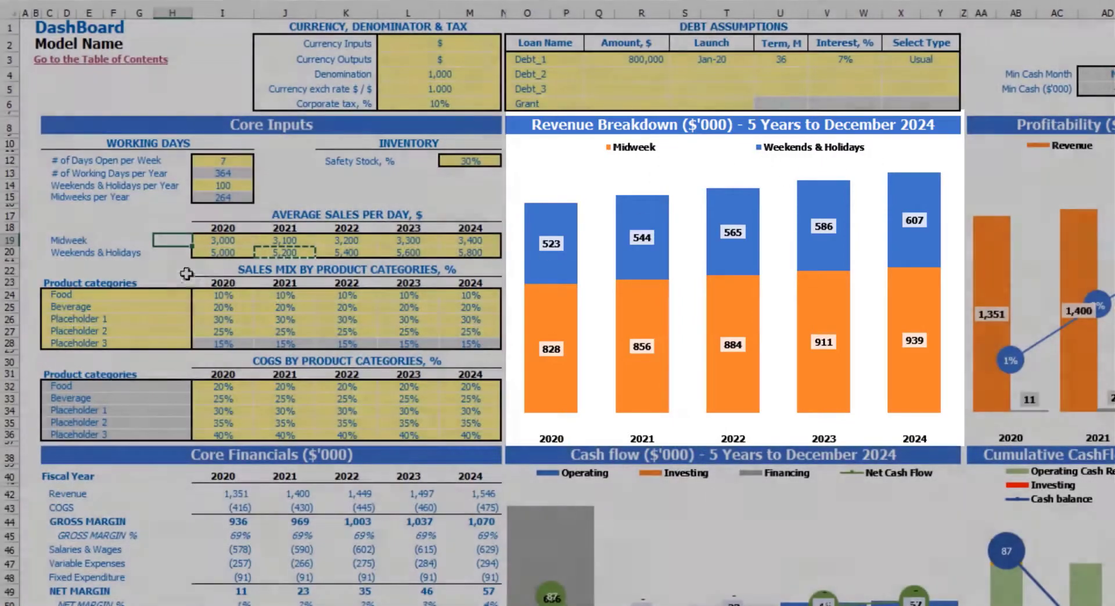
pyautogui.click(162, 266)
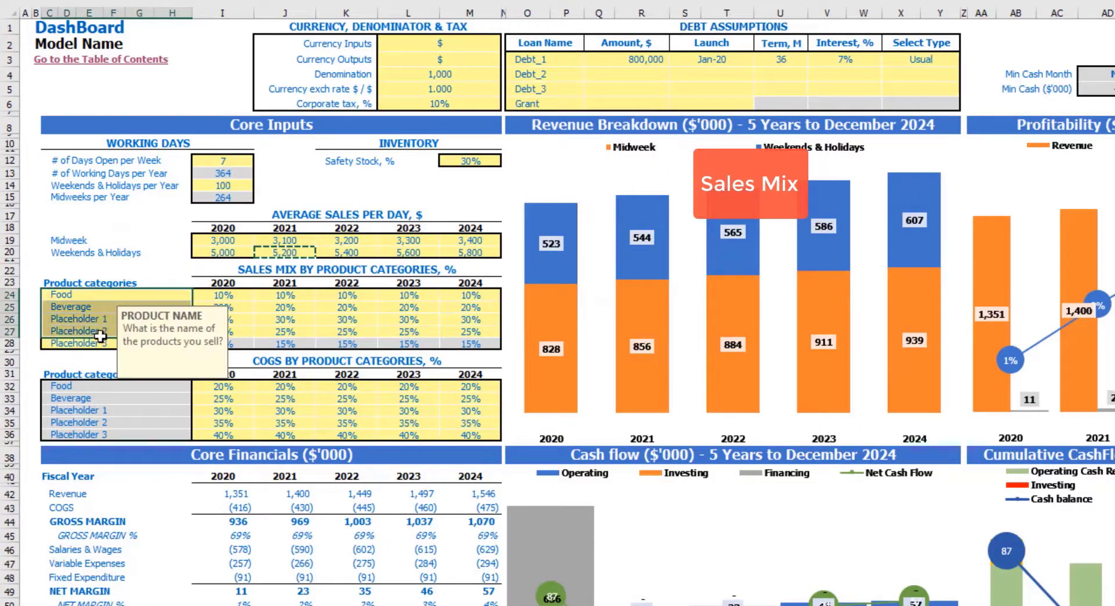
# Review the product category names: Food and the placeholder products.
pyautogui.click(99, 268)
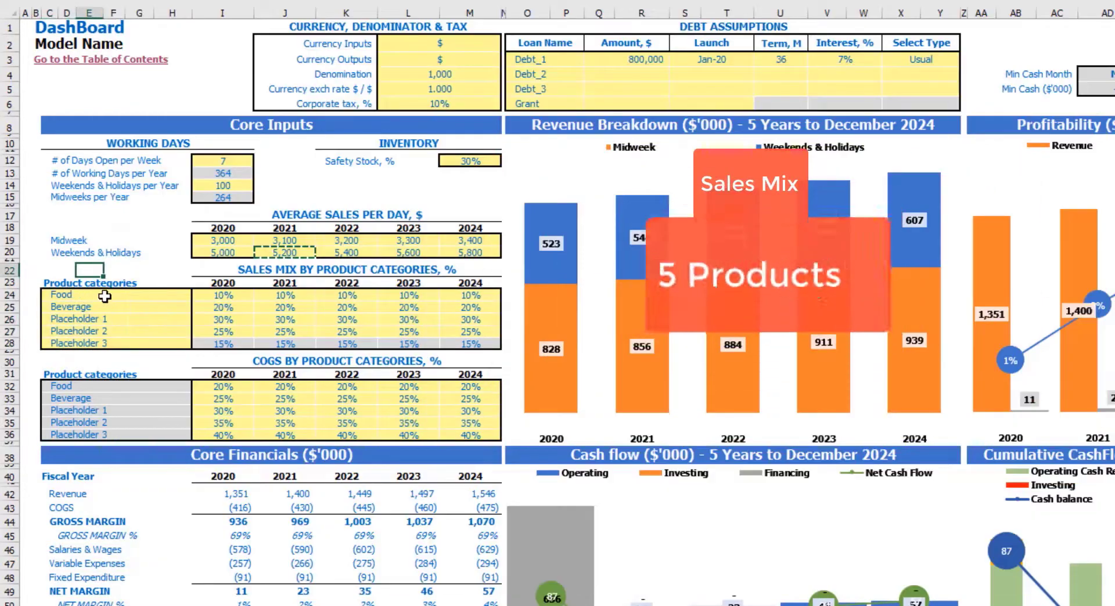
pyautogui.click(104, 296)
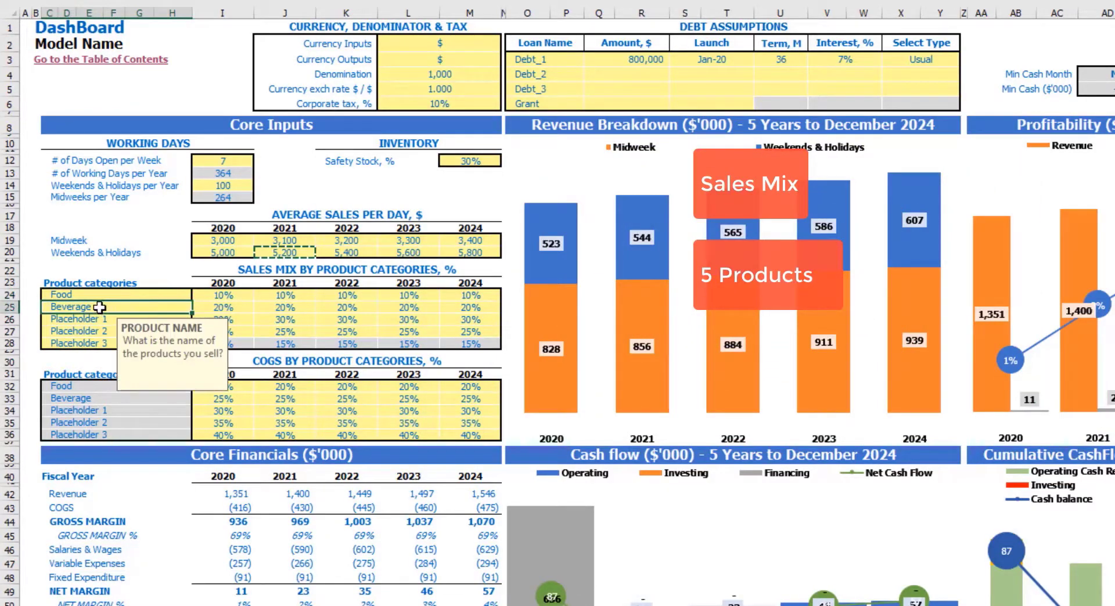
pyautogui.moveTo(93, 319); pyautogui.dragTo(84, 342)
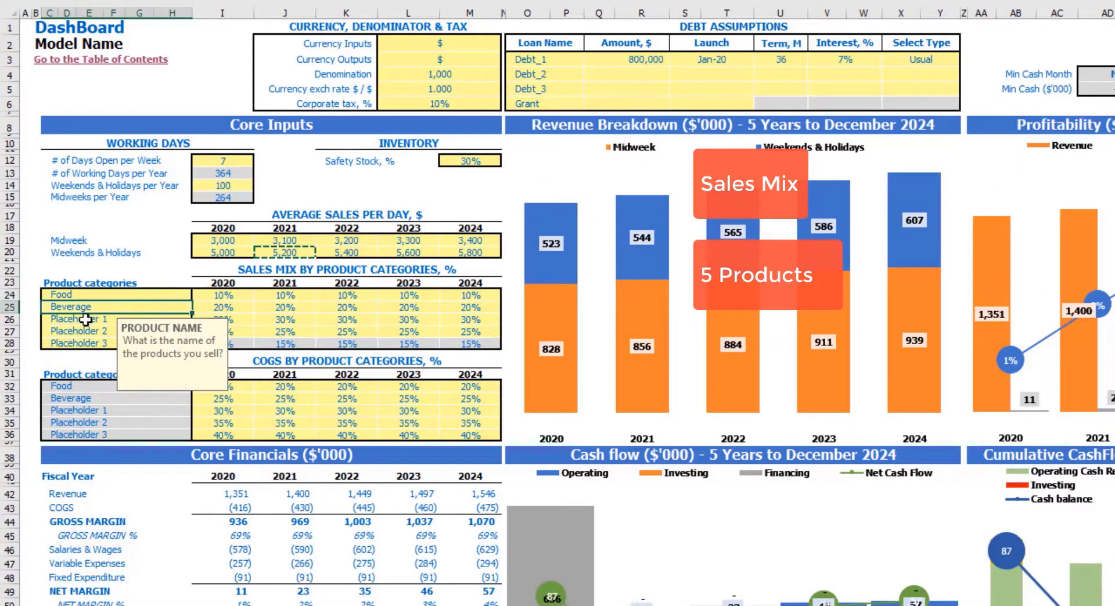
pyautogui.click(172, 261)
# Try an 80% 2020 Food share in the sales mix, then undo it.
pyautogui.moveTo(221, 295); pyautogui.dragTo(194, 341)
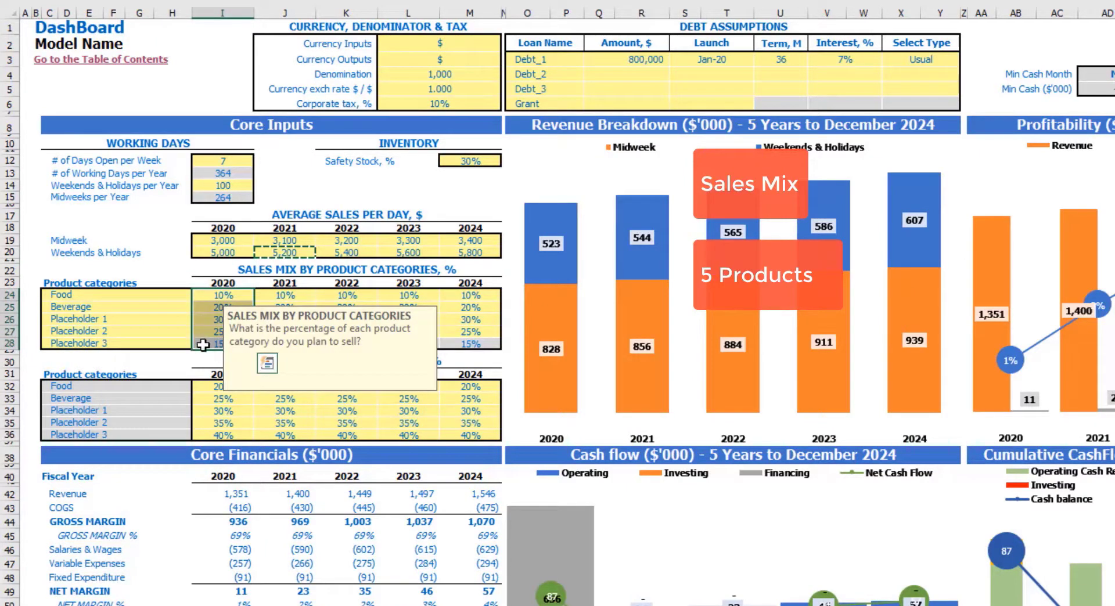
pyautogui.moveTo(203, 345); pyautogui.dragTo(212, 296)
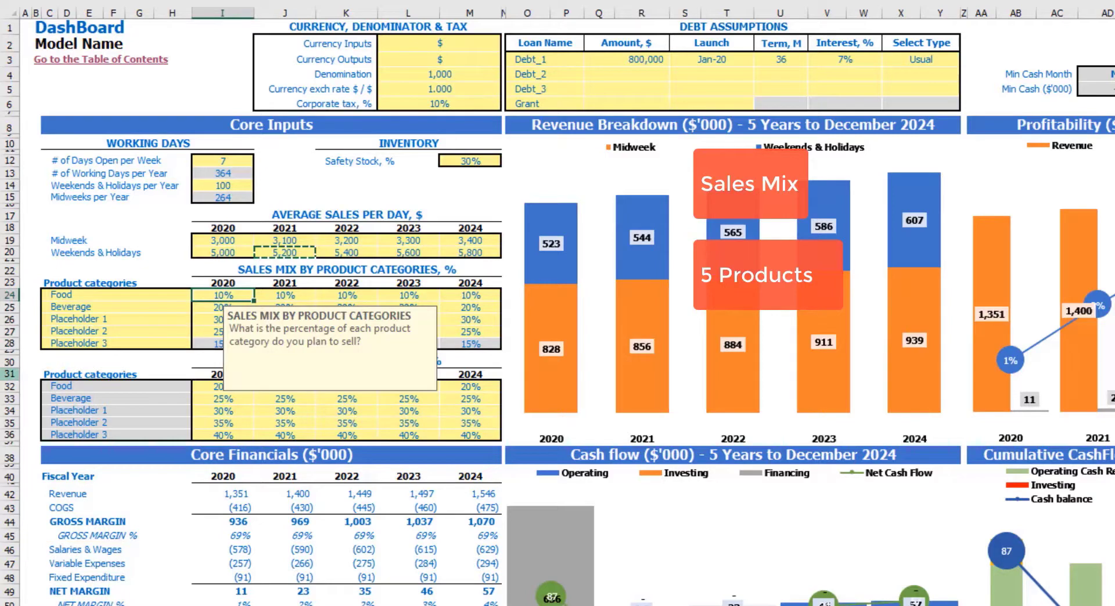
pyautogui.write('80')
pyautogui.press('Return')
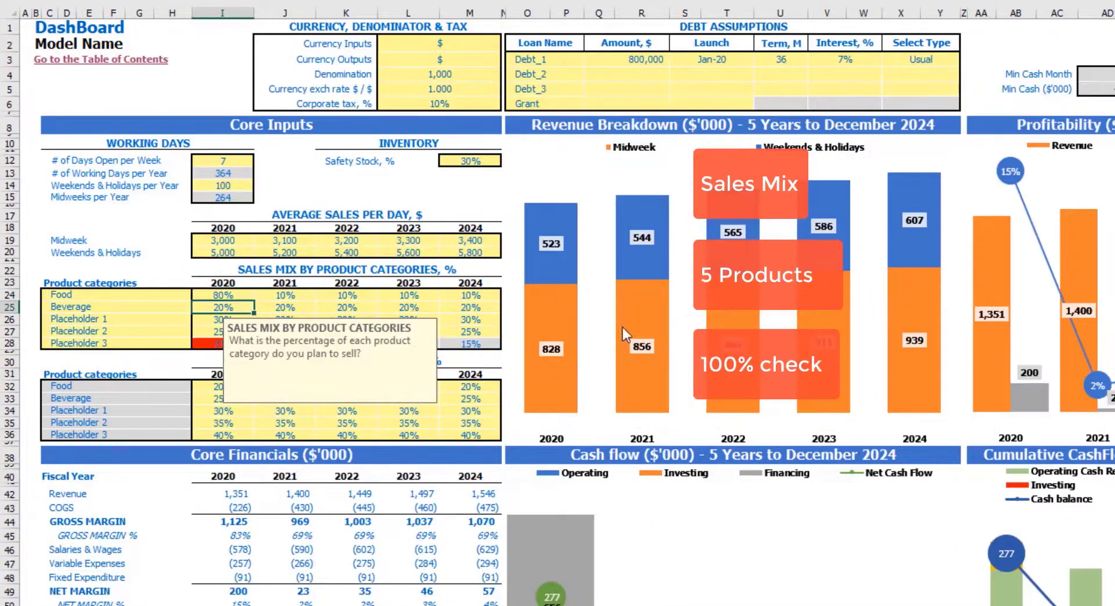
pyautogui.click(161, 270)
pyautogui.click(229, 341)
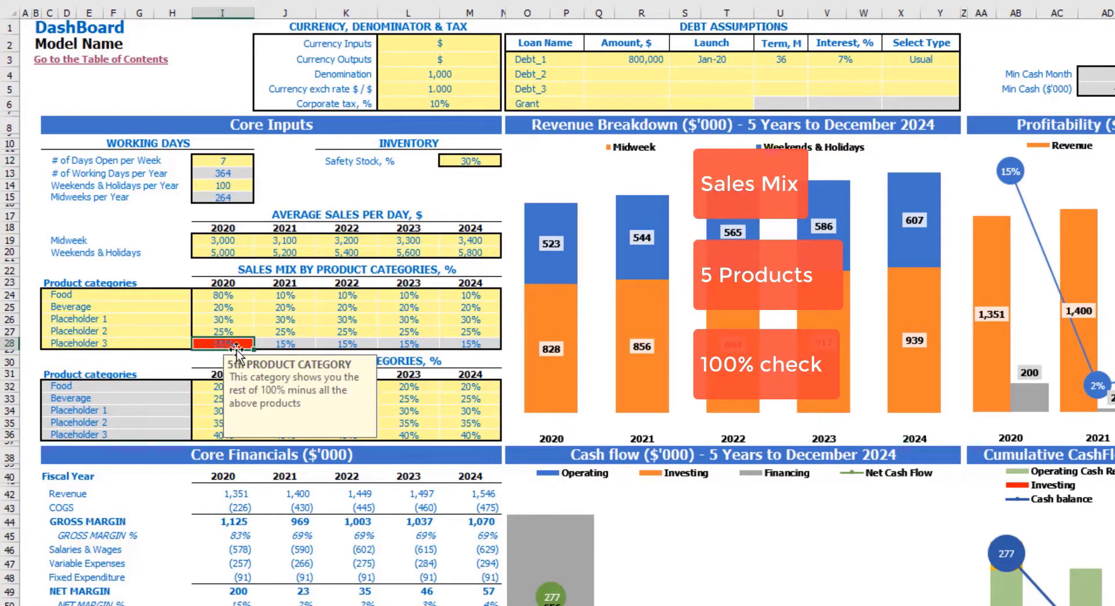
pyautogui.hotkey('ctrl', 'z')
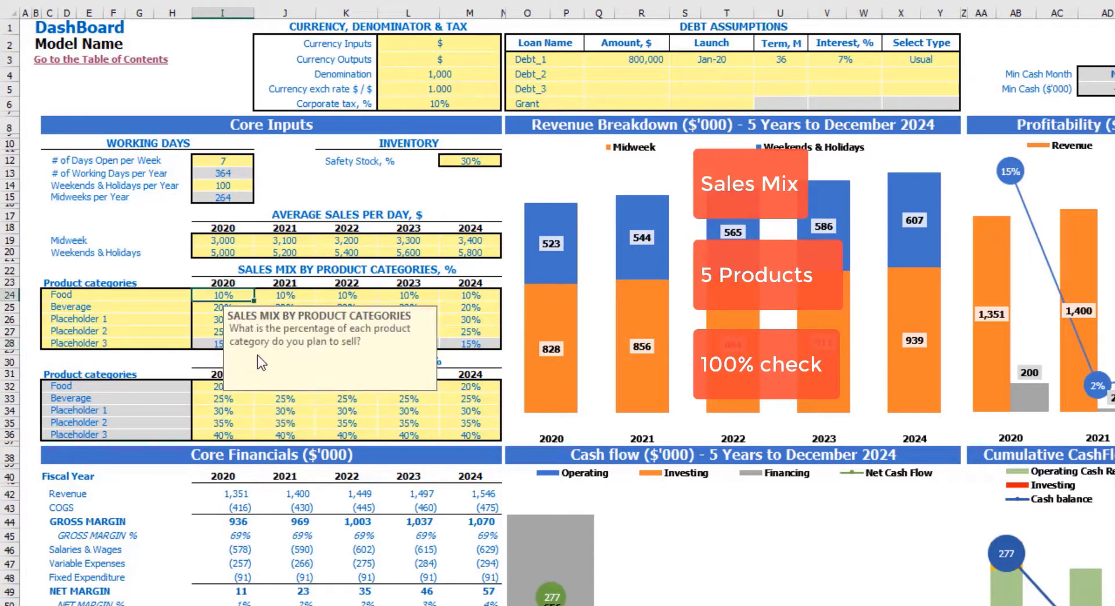
# Inspect the remainder category percentages for 2020 through 2022.
pyautogui.moveTo(235, 340); pyautogui.dragTo(470, 344)
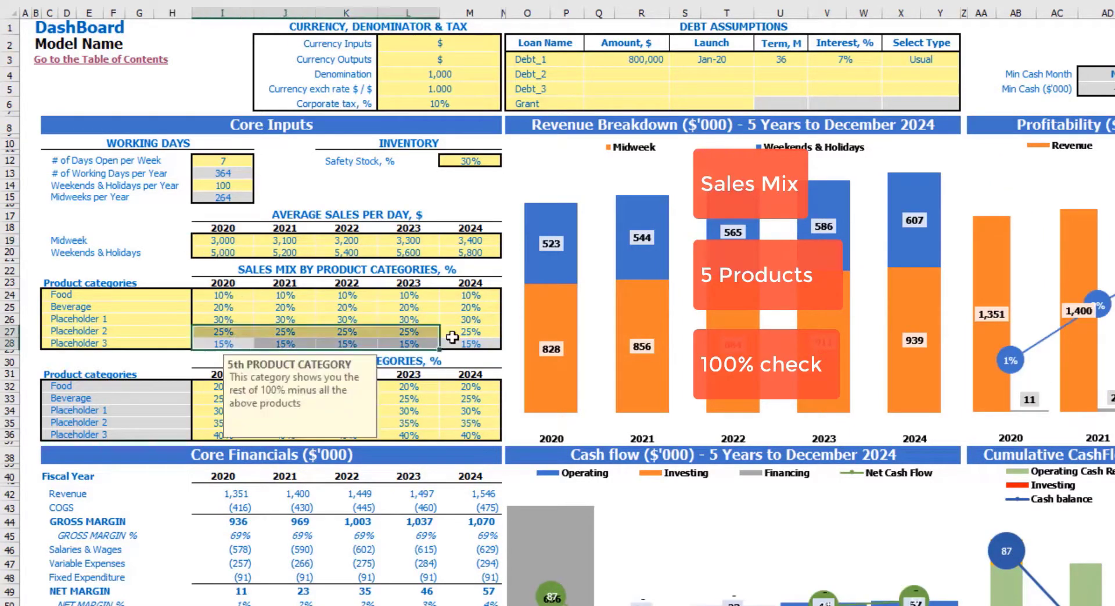
pyautogui.click(225, 347)
pyautogui.press('Right')
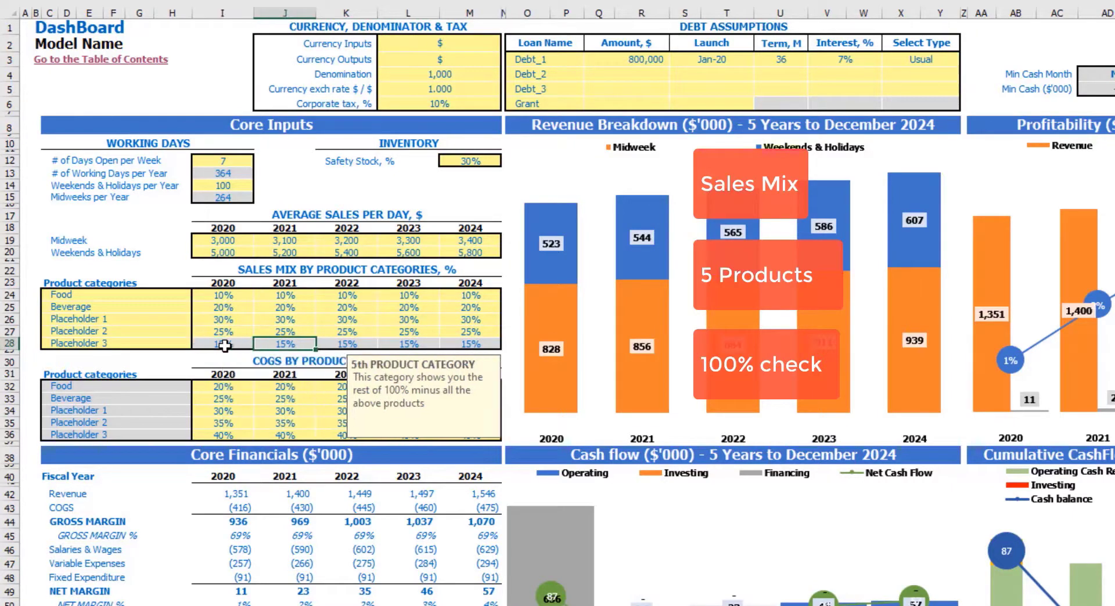
pyautogui.press('Right')
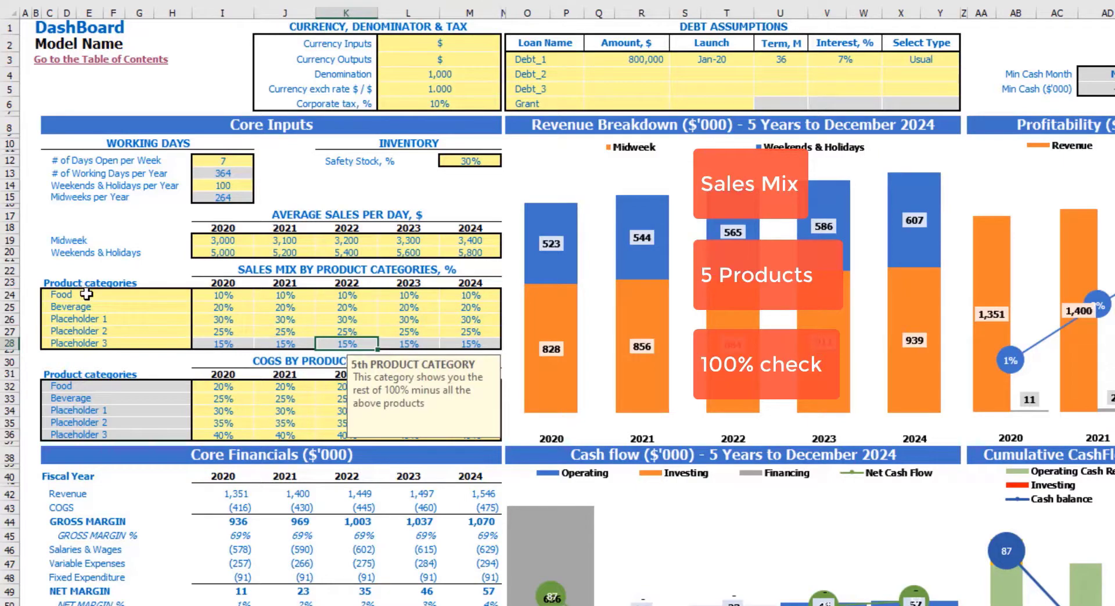
pyautogui.click(50, 362)
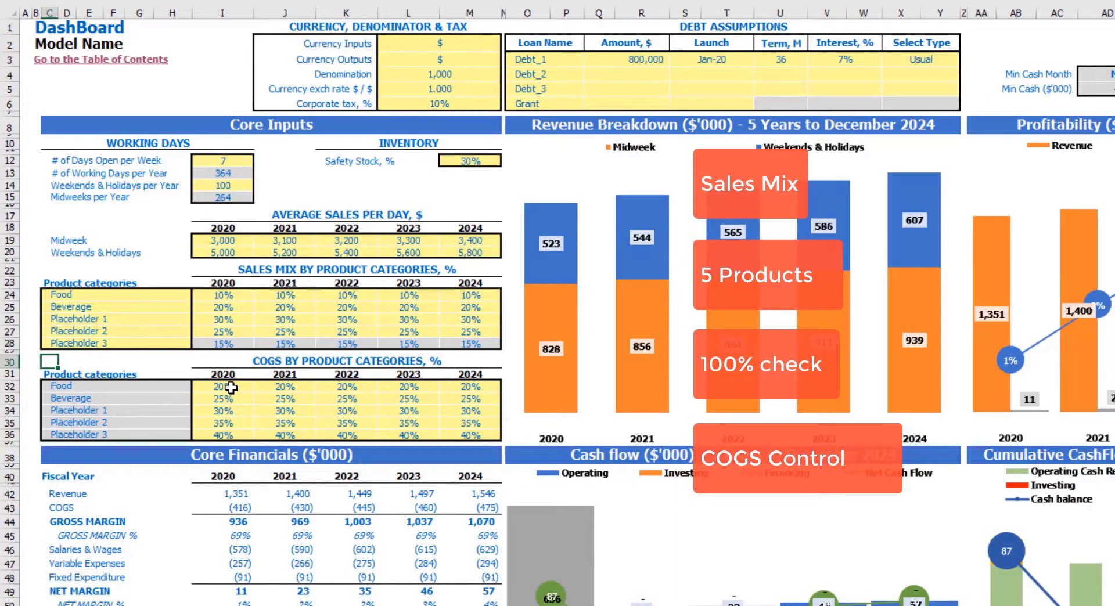
# Review the 2020–2024 COGS percentages by product, then go to Revenue Calculation.
pyautogui.moveTo(231, 387); pyautogui.dragTo(230, 432)
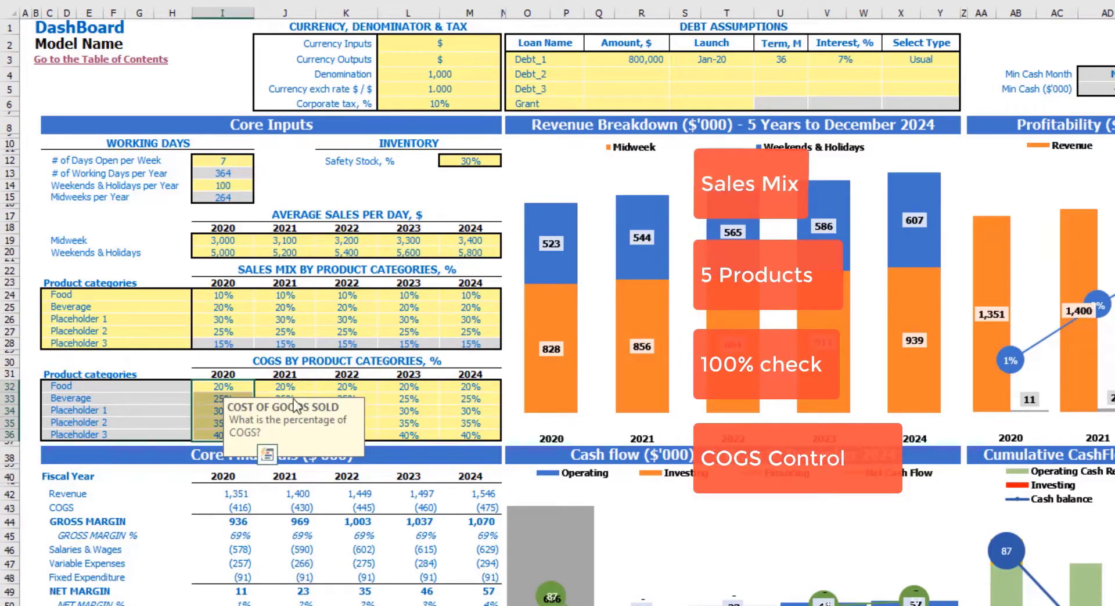
pyautogui.moveTo(294, 404); pyautogui.dragTo(350, 384)
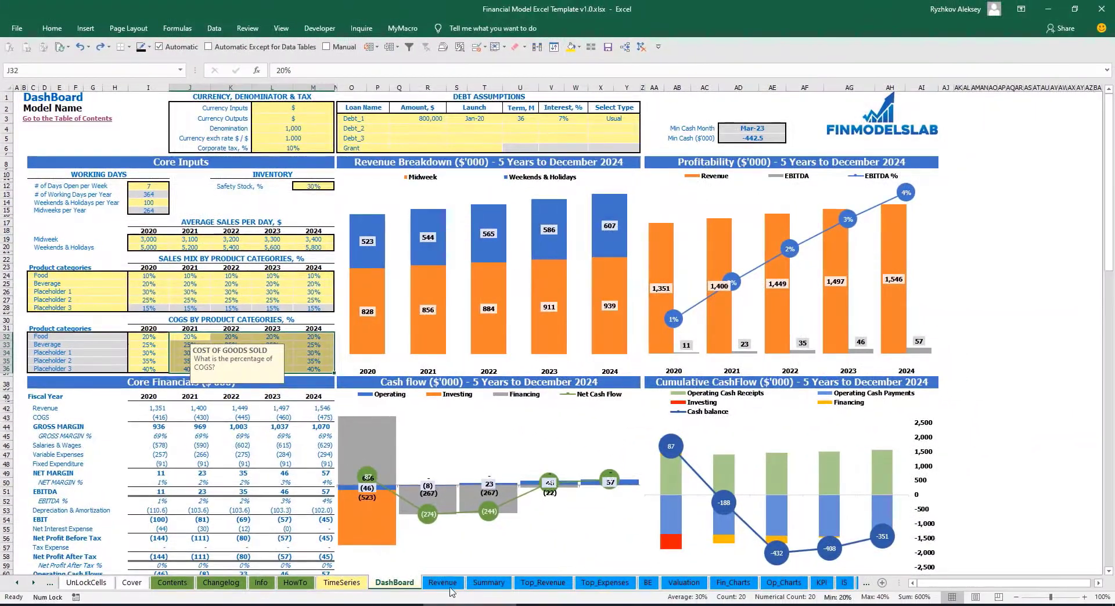
pyautogui.click(448, 584)
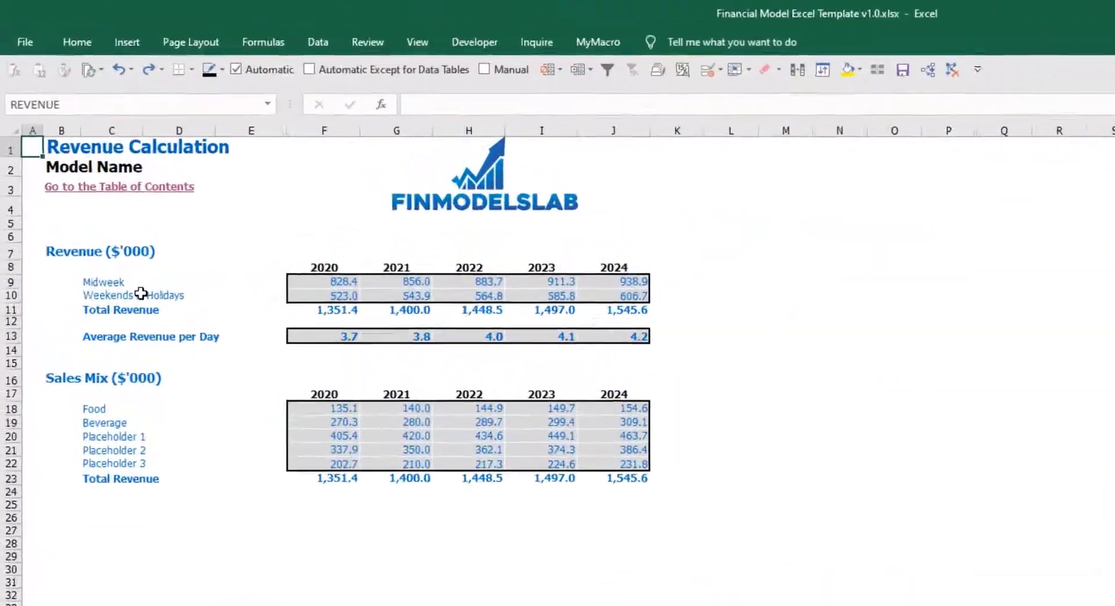
# Review Midweek and Weekend revenue, Total Revenue, Average Revenue per Day and Sales Mix.
pyautogui.click(62, 191)
pyautogui.click(95, 309)
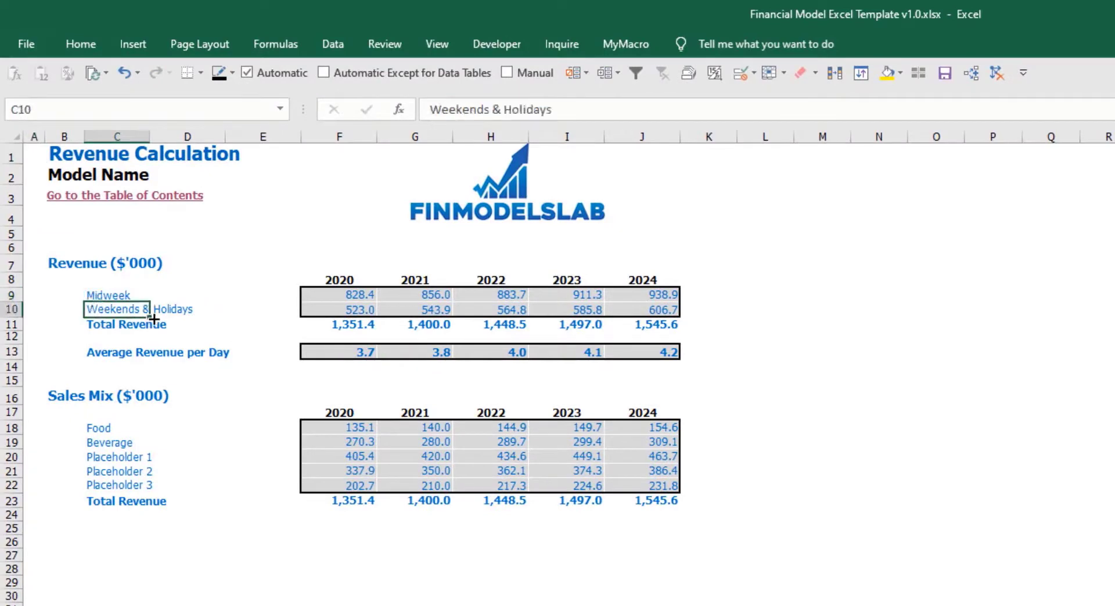
pyautogui.moveTo(345, 323); pyautogui.dragTo(656, 326)
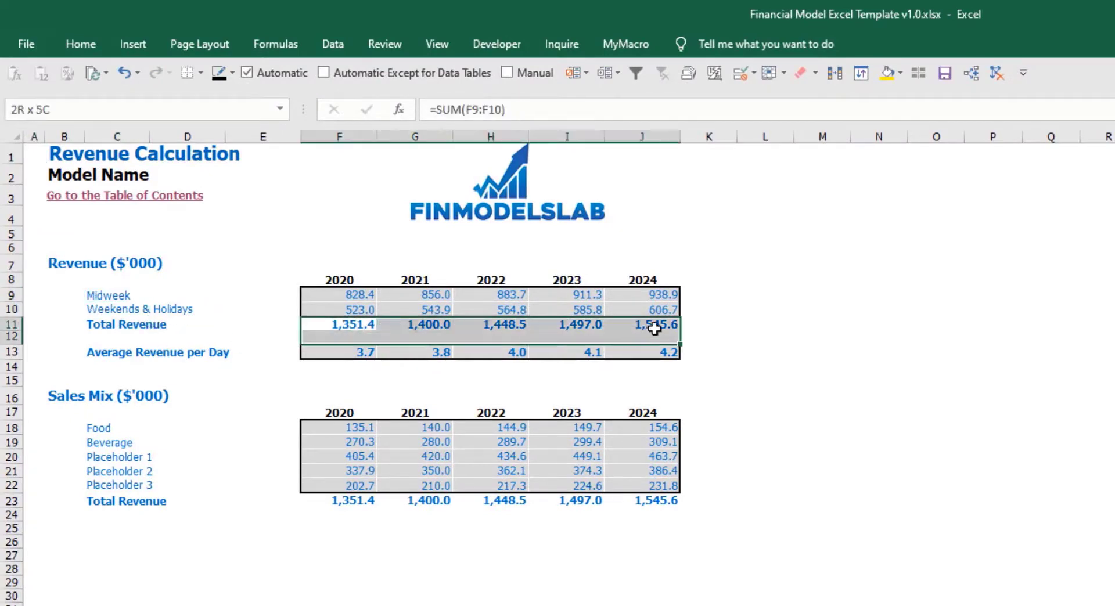
pyautogui.moveTo(340, 352); pyautogui.dragTo(661, 353)
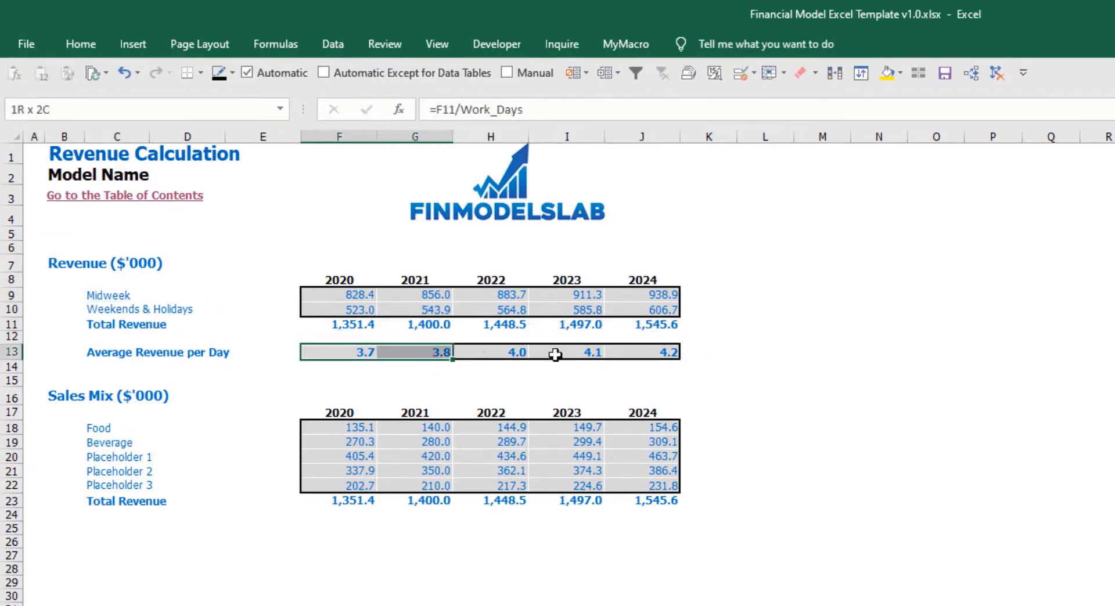
pyautogui.moveTo(318, 428); pyautogui.dragTo(624, 485)
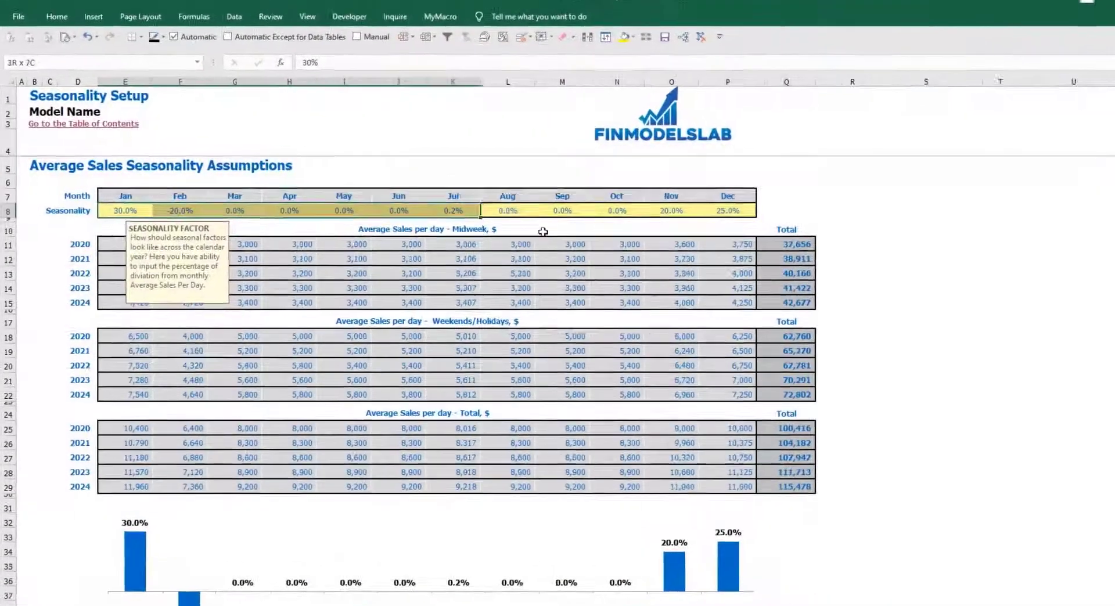
# Review the monthly seasonality factors: January 30%, February -20%, March 0%.
pyautogui.moveTo(543, 232); pyautogui.dragTo(741, 207)
pyautogui.click(801, 183)
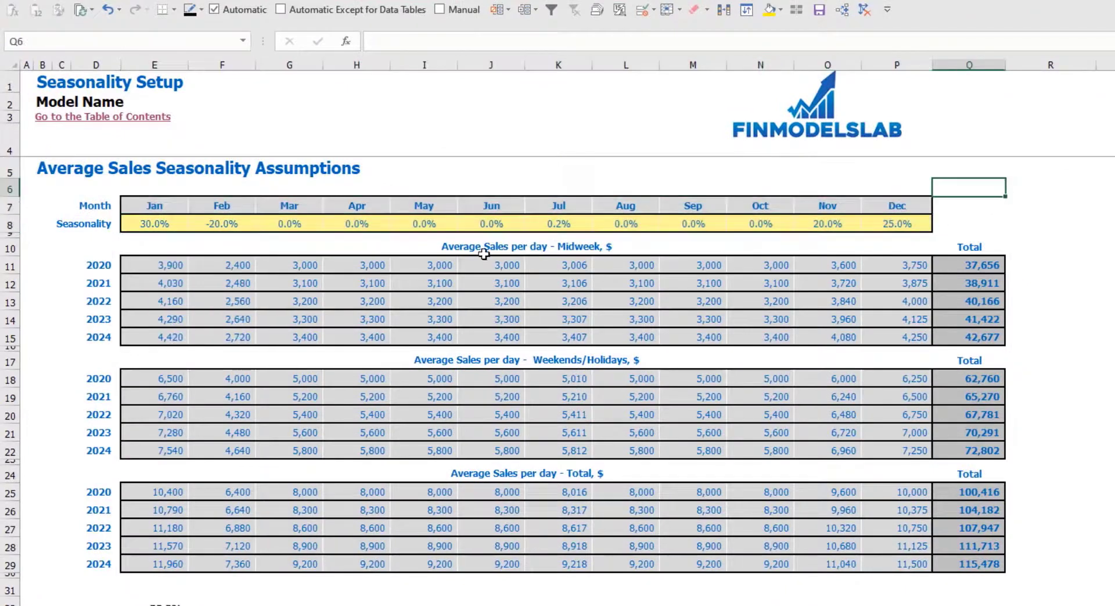
pyautogui.click(134, 220)
pyautogui.click(425, 179)
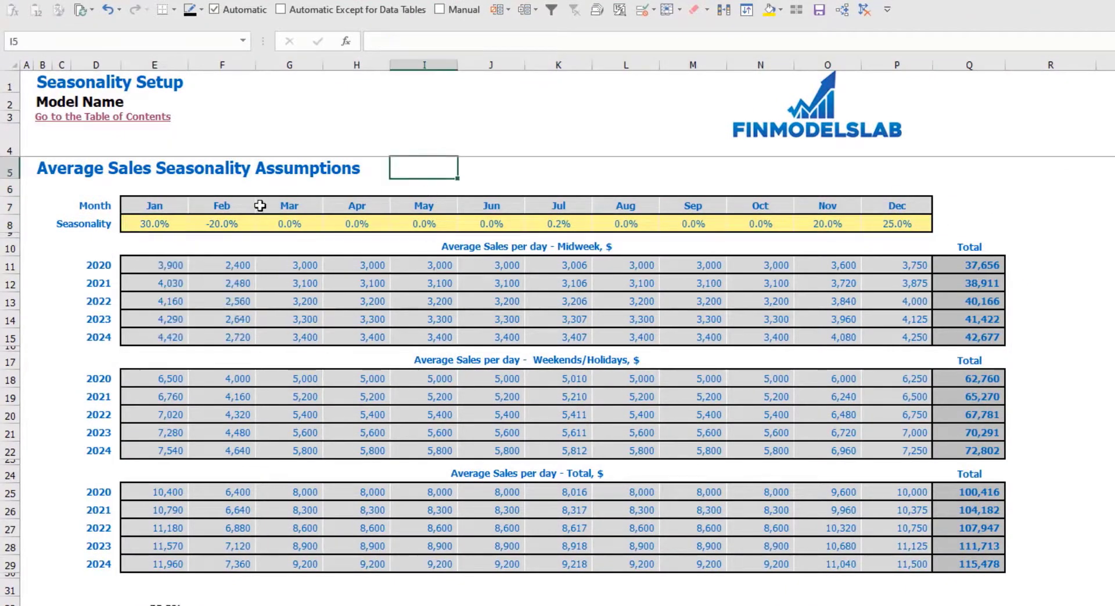
pyautogui.click(178, 221)
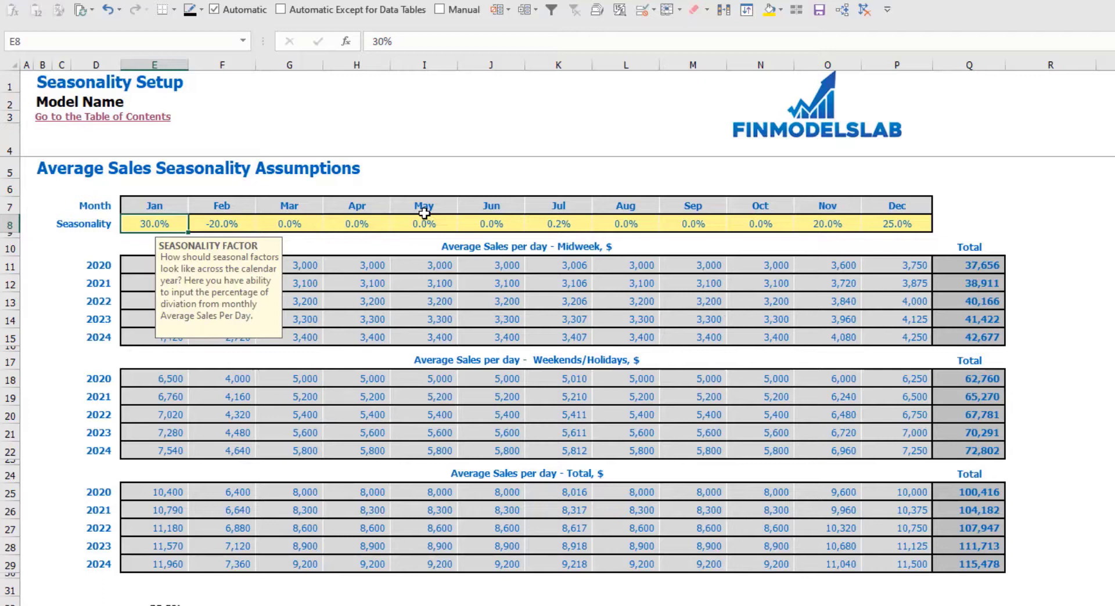
pyautogui.click(226, 220)
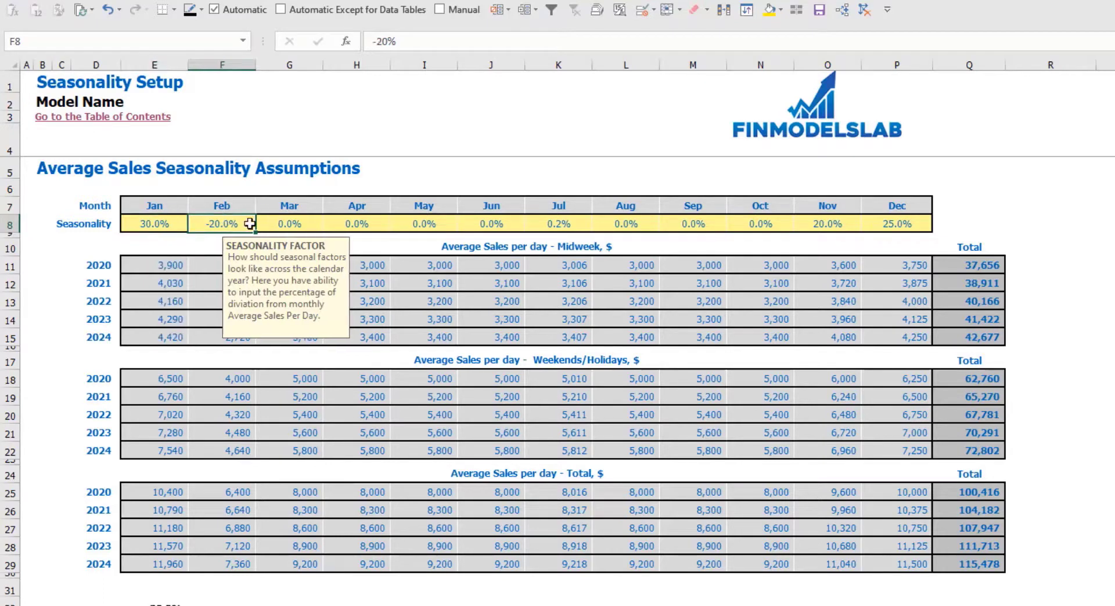
pyautogui.click(305, 223)
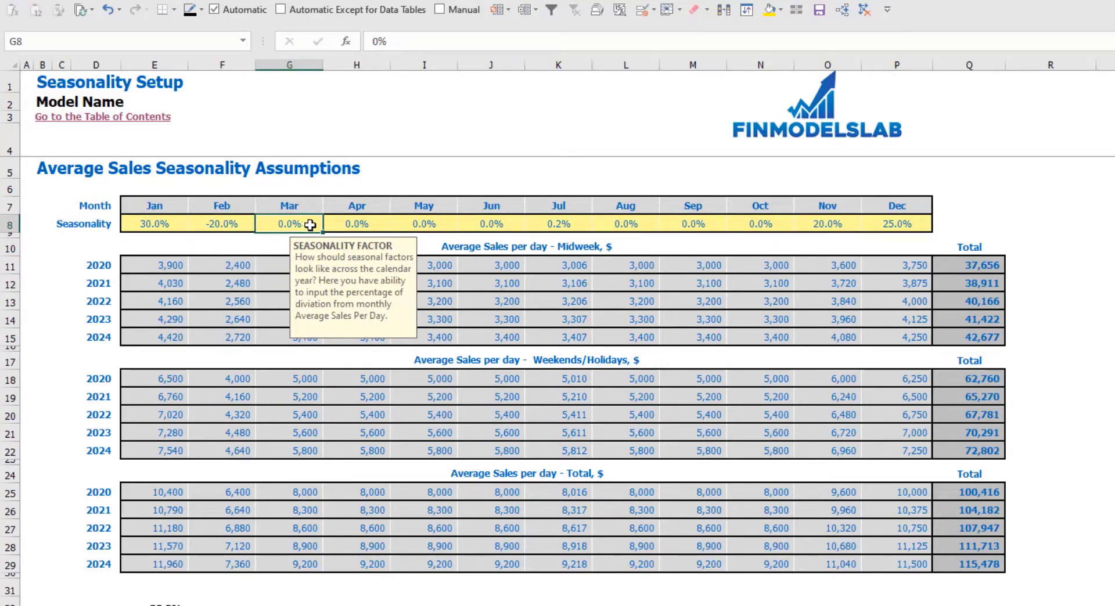
pyautogui.click(1100, 263)
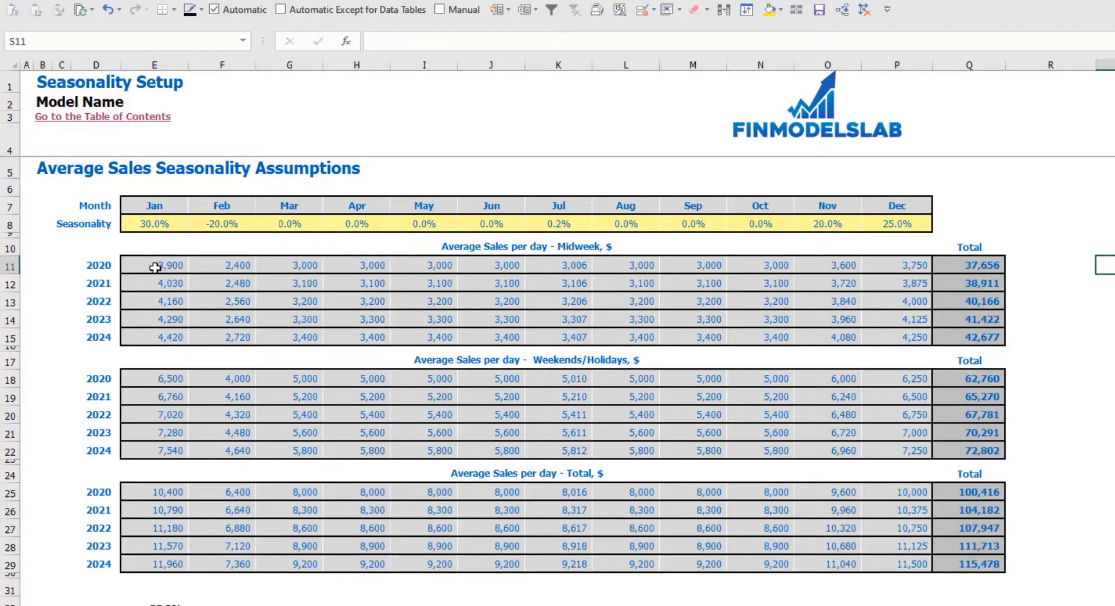
# Review the midweek seasonal daily sales from January through December for all years.
pyautogui.moveTo(152, 257); pyautogui.dragTo(562, 312)
pyautogui.moveTo(838, 335); pyautogui.dragTo(877, 336)
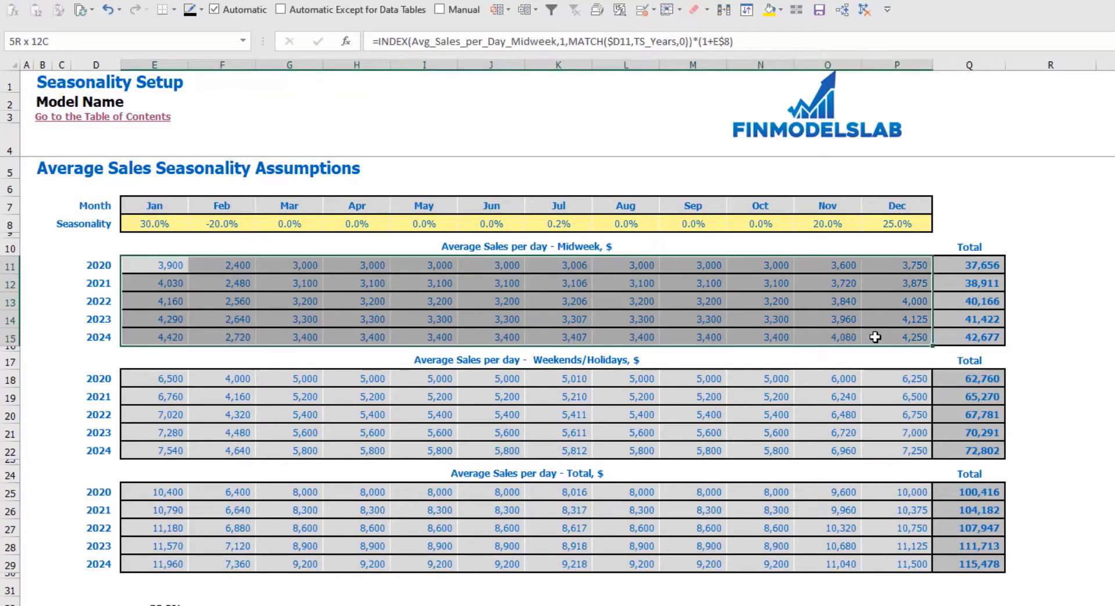
pyautogui.click(164, 223)
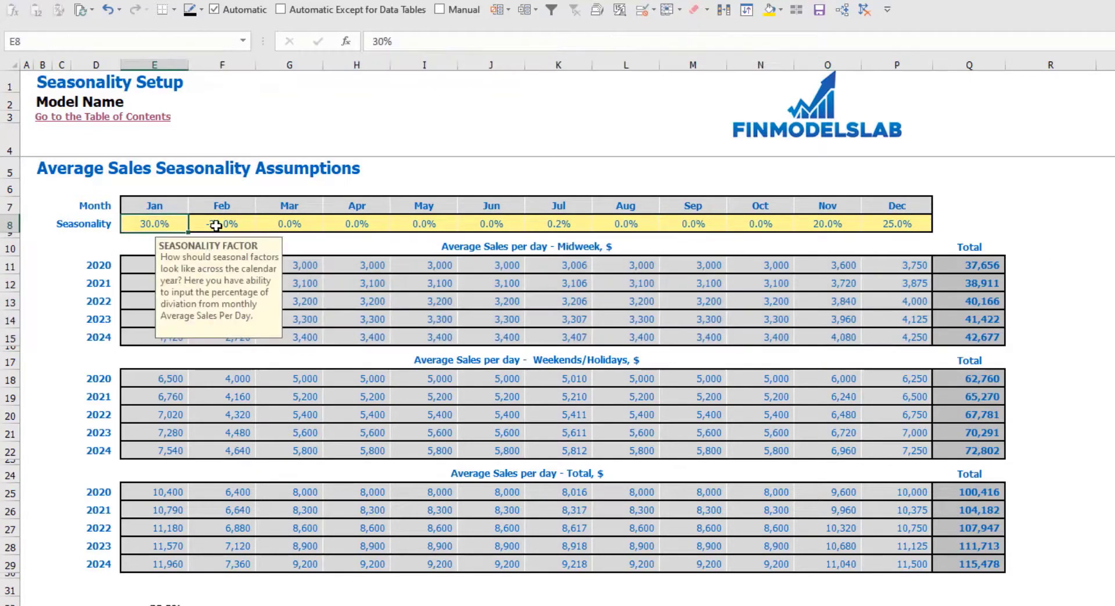
pyautogui.hotkey('ctrl', 'pageup')
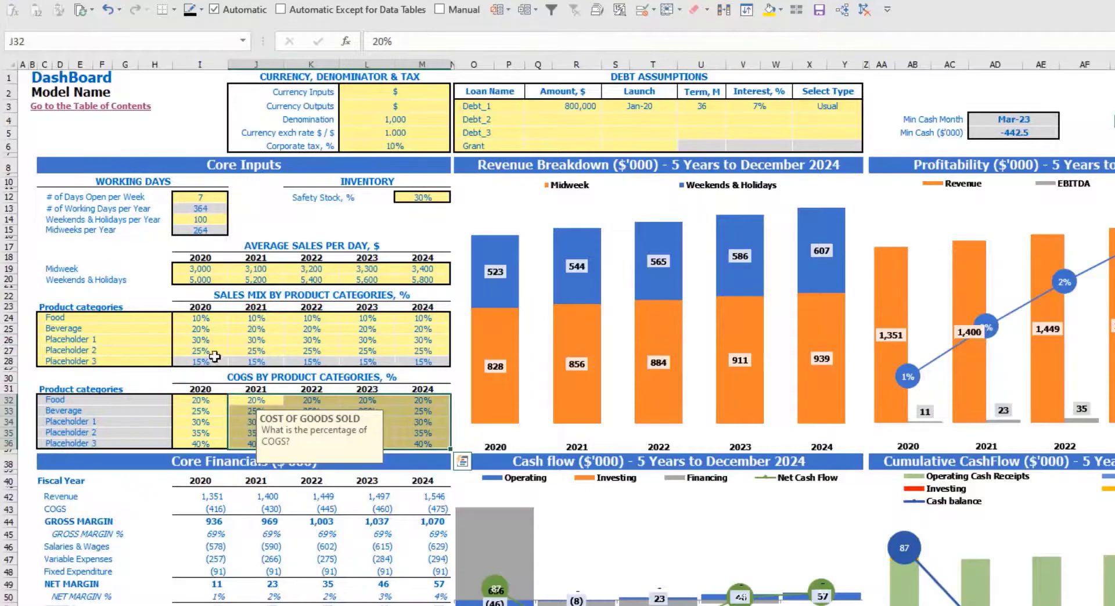
pyautogui.moveTo(191, 269); pyautogui.dragTo(415, 276)
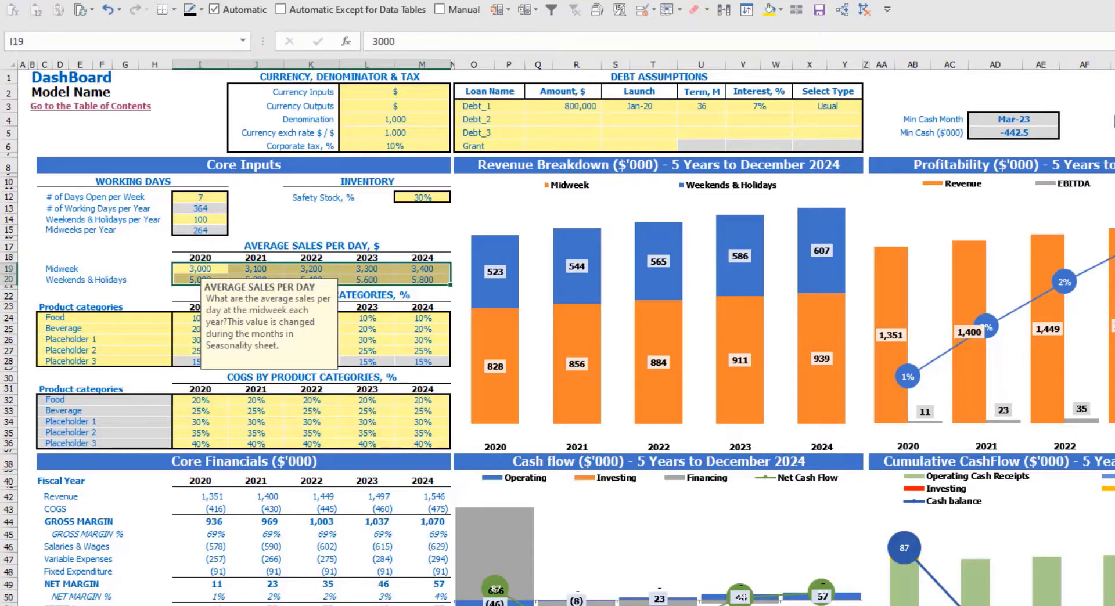
pyautogui.hotkey('ctrl', 'pagedown')
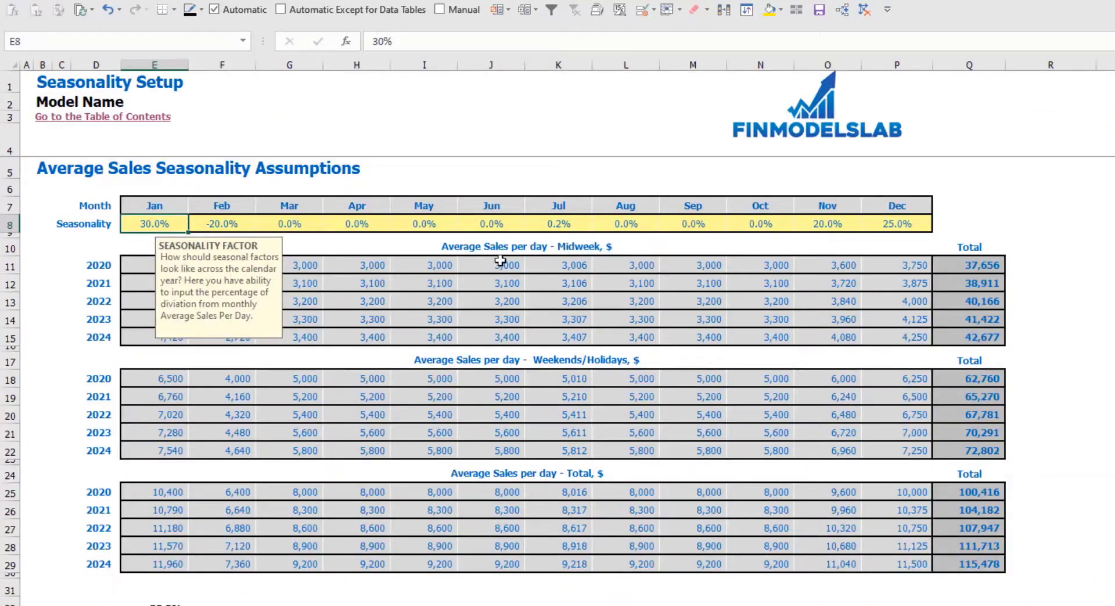
pyautogui.moveTo(510, 259); pyautogui.dragTo(553, 337)
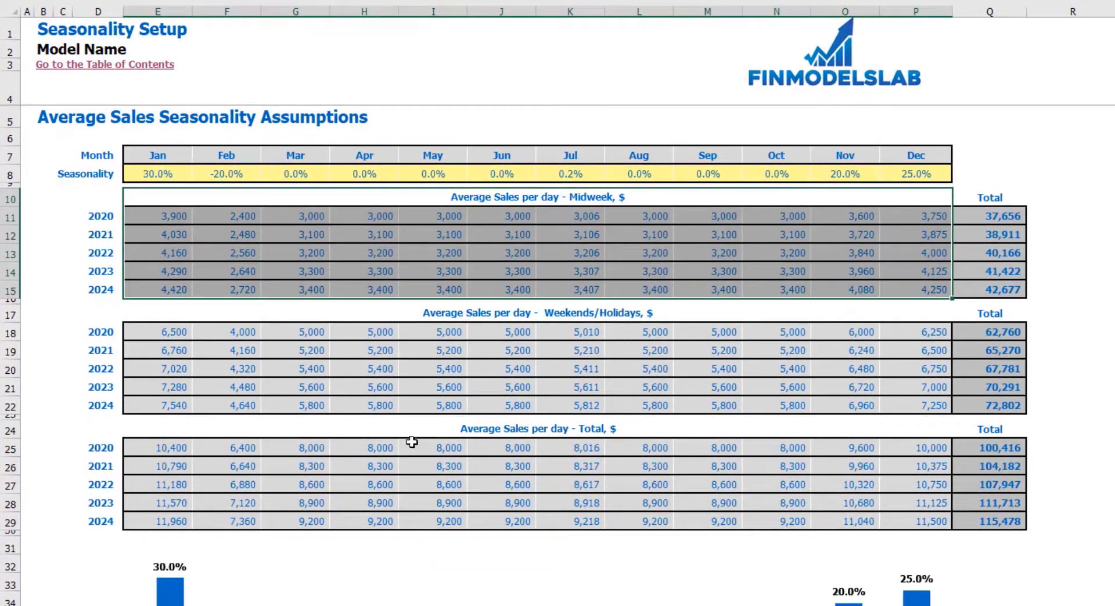
pyautogui.moveTo(396, 427); pyautogui.dragTo(595, 526)
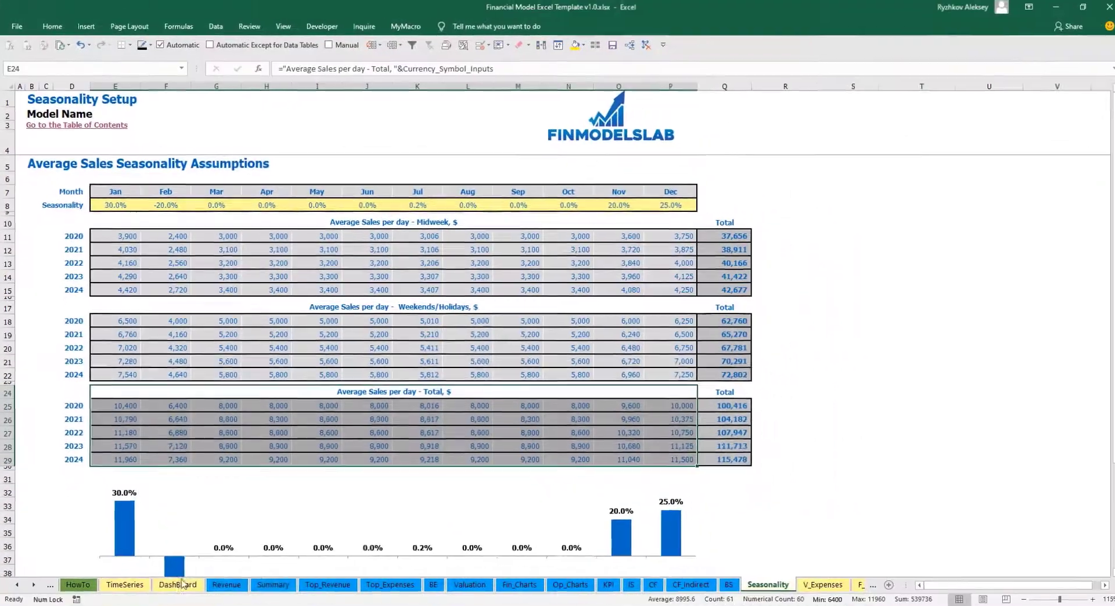
pyautogui.click(180, 582)
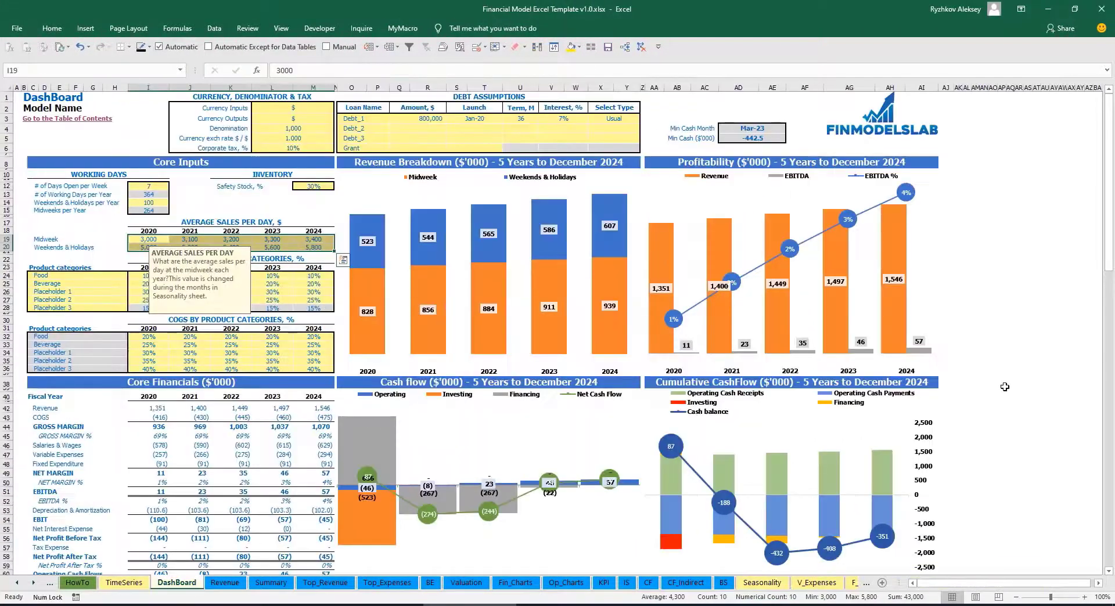
# Select part of the Core Financials table on the DashBoard.
pyautogui.click(1054, 338)
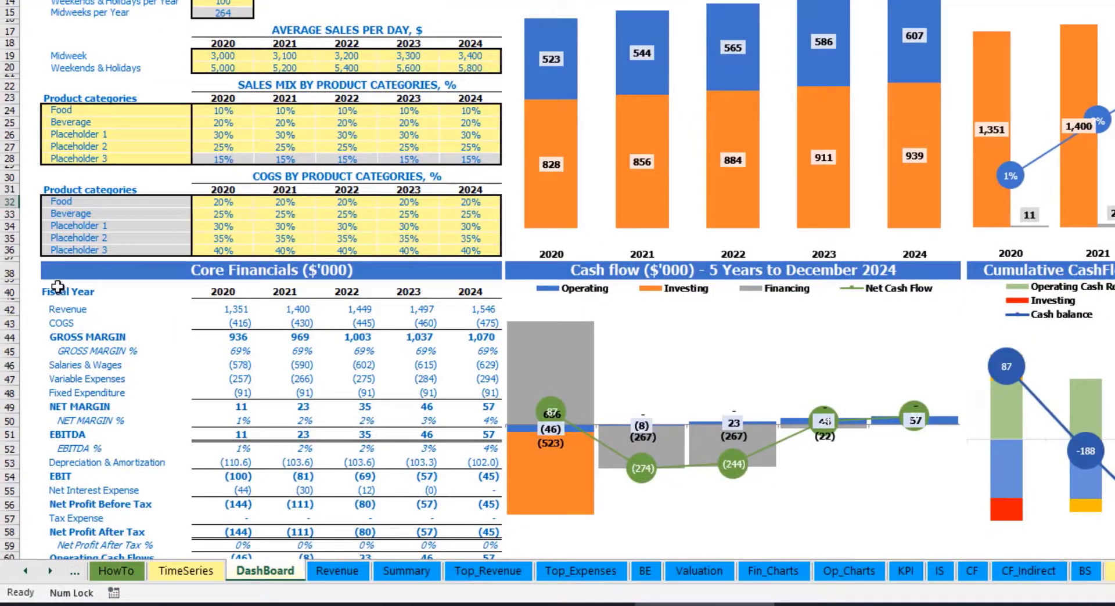
pyautogui.moveTo(68, 291)
pyautogui.mouseDown()
pyautogui.moveTo(374, 464)
pyautogui.moveTo(496, 559)
pyautogui.mouseUp()
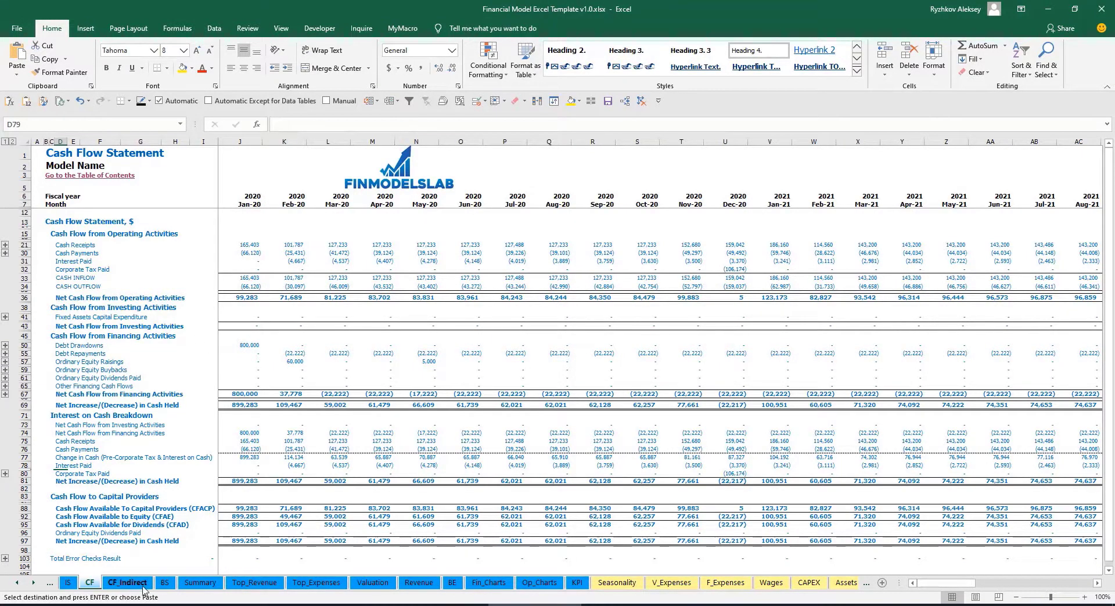
# Switch to the Summary sheet to view the five-year and monthly income statements.
pyautogui.click(143, 583)
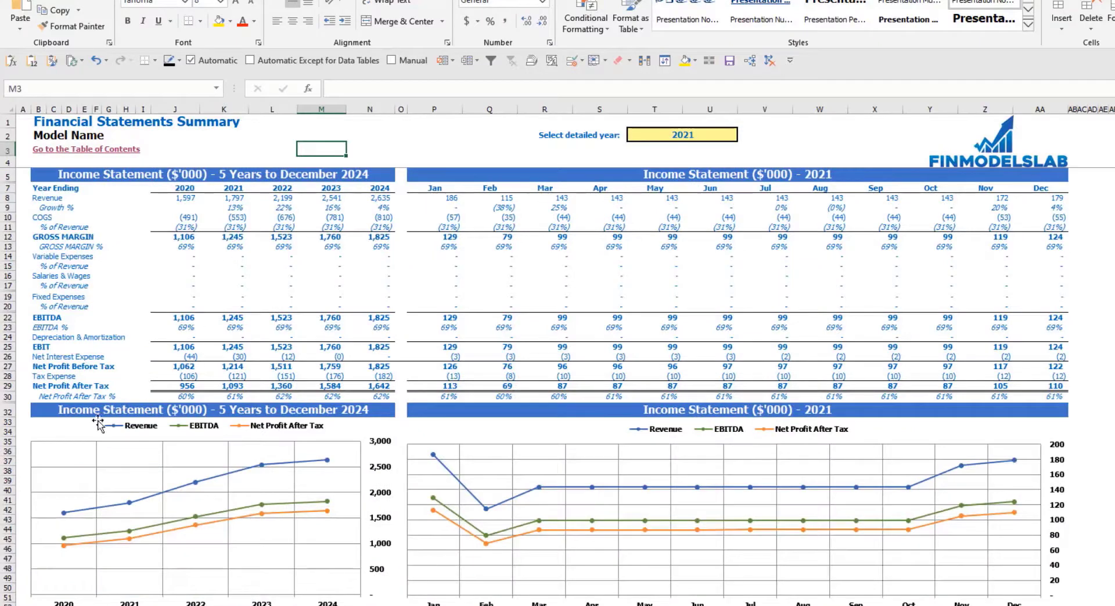
# Choose 2022 as the detailed year and review the 2022 monthly income statement.
pyautogui.click(93, 424)
pyautogui.click(422, 140)
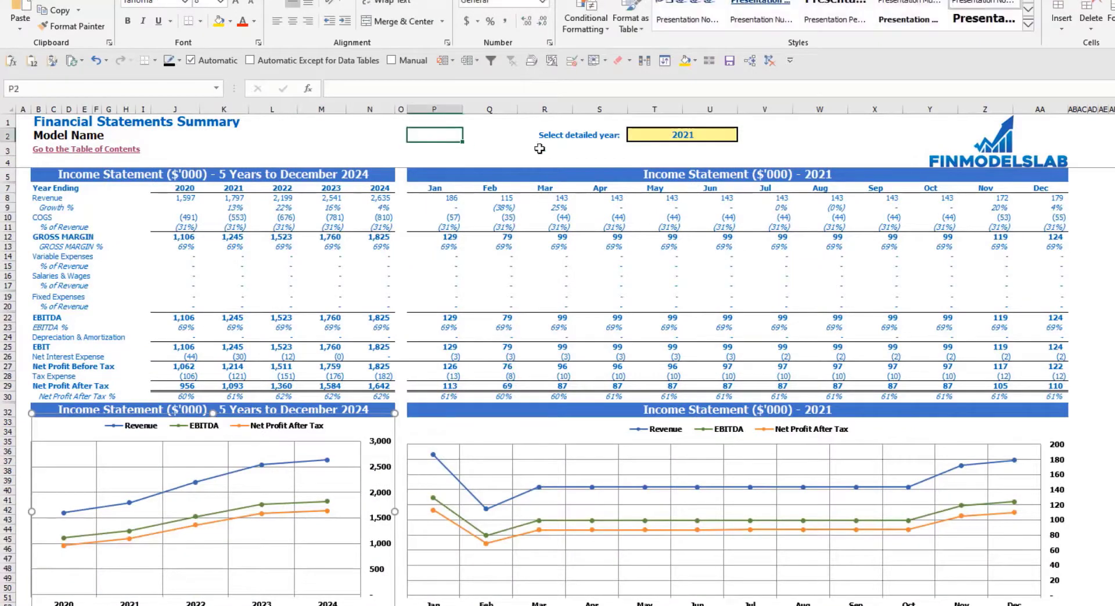
pyautogui.click(694, 135)
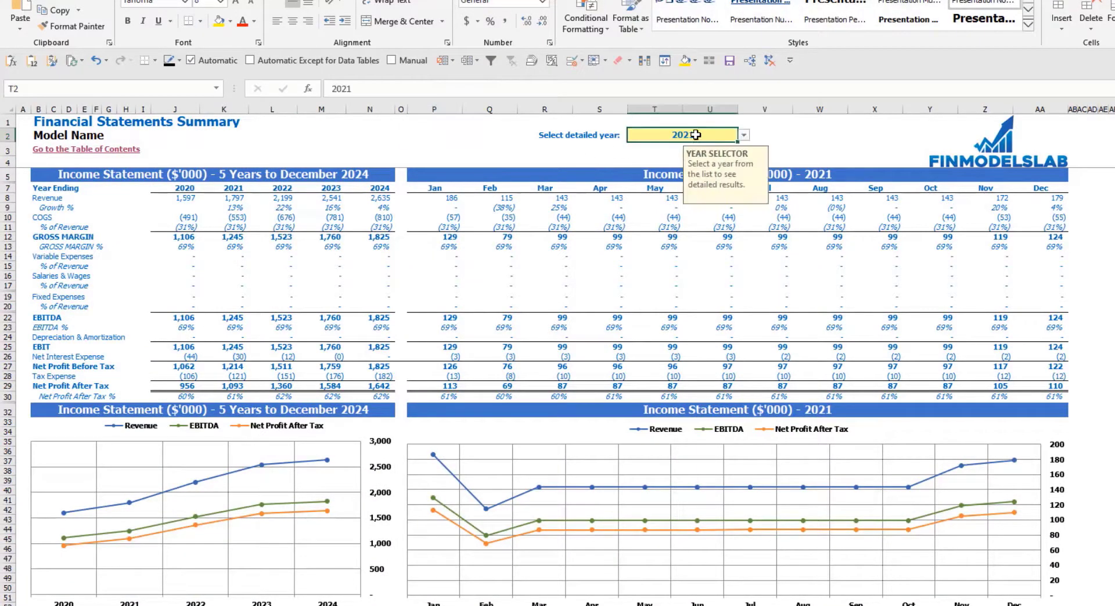
pyautogui.click(744, 135)
pyautogui.click(705, 167)
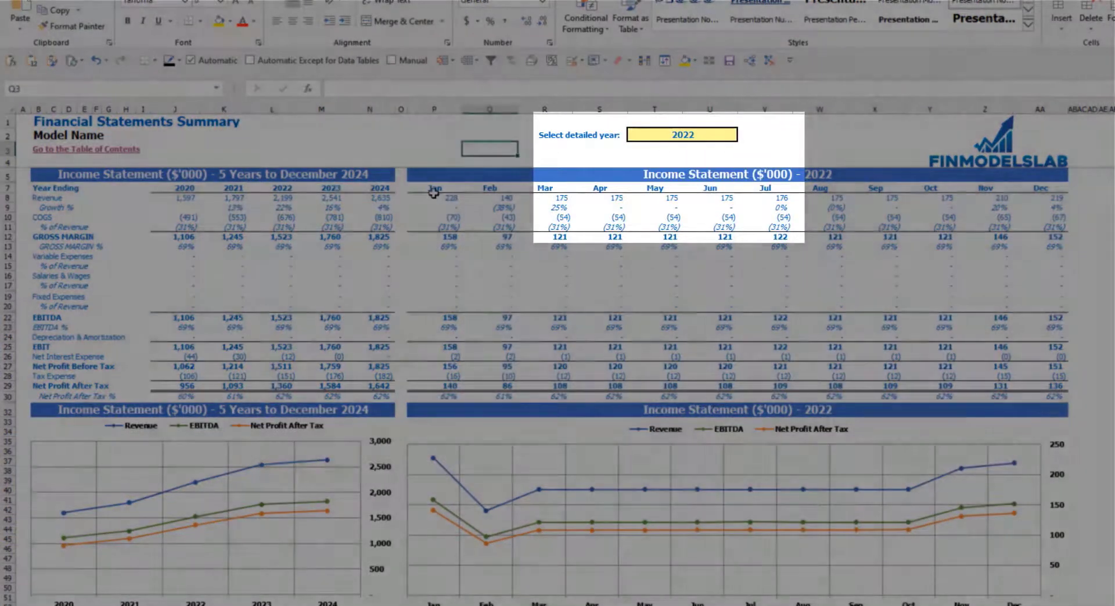
pyautogui.moveTo(447, 197)
pyautogui.mouseDown()
pyautogui.moveTo(1020, 360)
pyautogui.moveTo(1049, 396)
pyautogui.mouseUp()
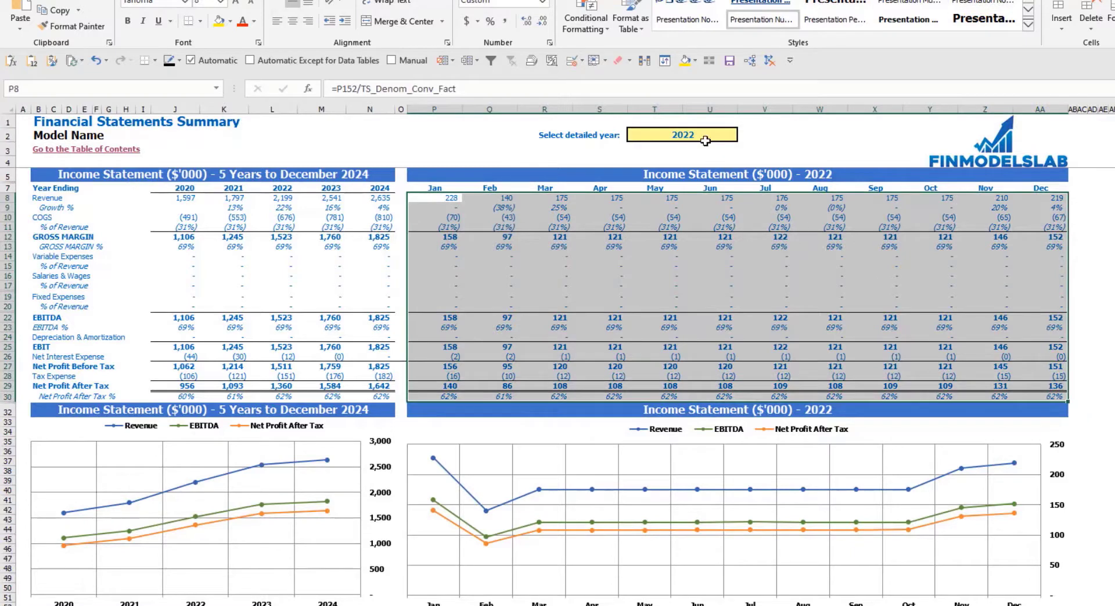
pyautogui.click(1110, 358)
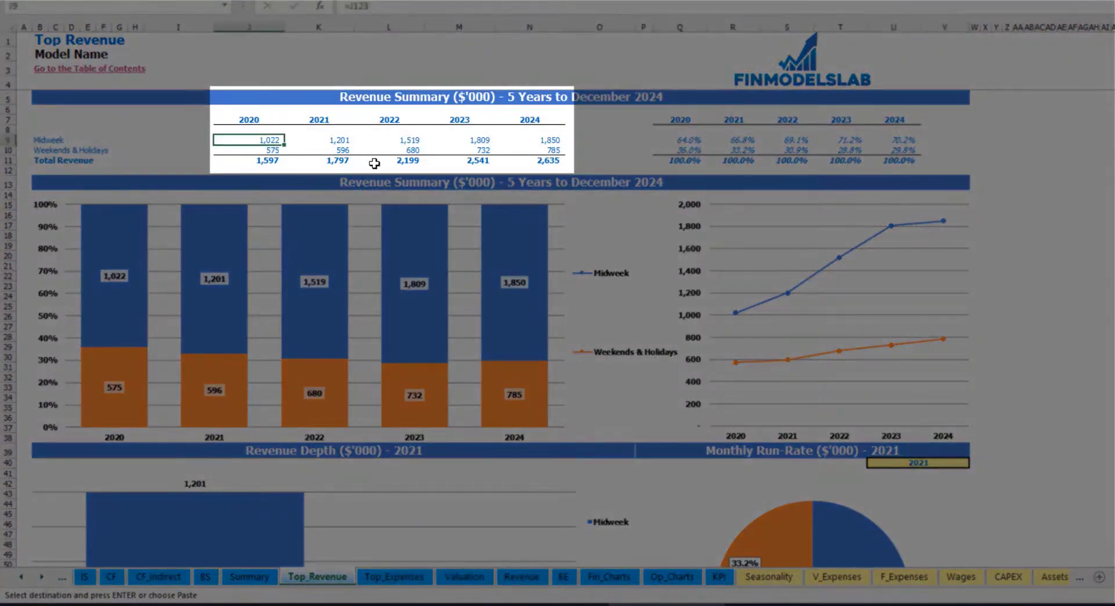
# Review the revenue summary and shares, and set the depth and run-rate charts to 2022.
pyautogui.moveTo(257, 140); pyautogui.dragTo(525, 161)
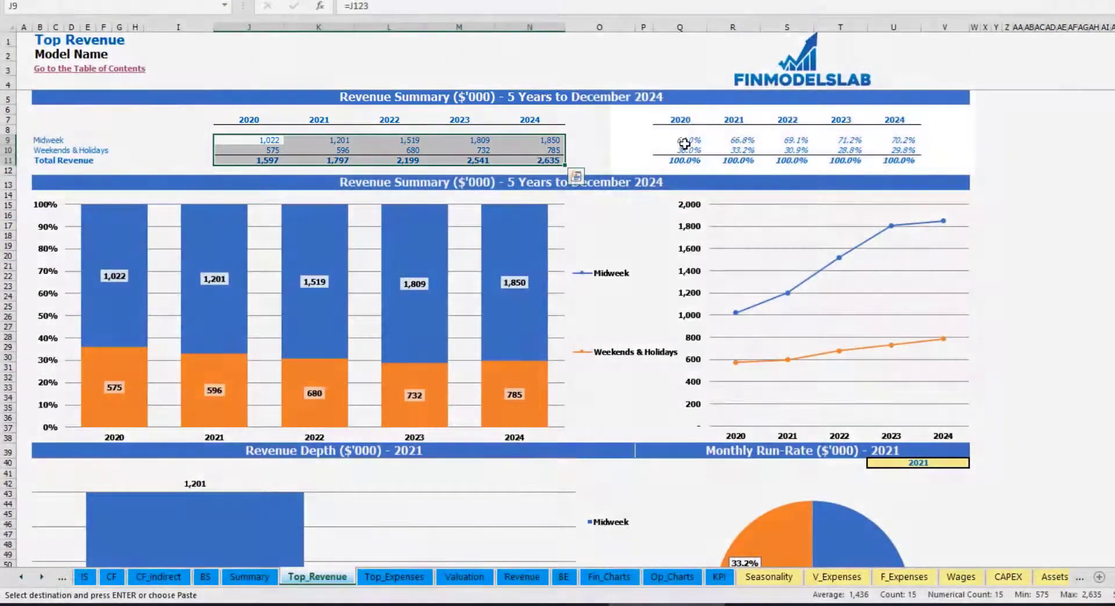
pyautogui.moveTo(684, 144); pyautogui.dragTo(902, 160)
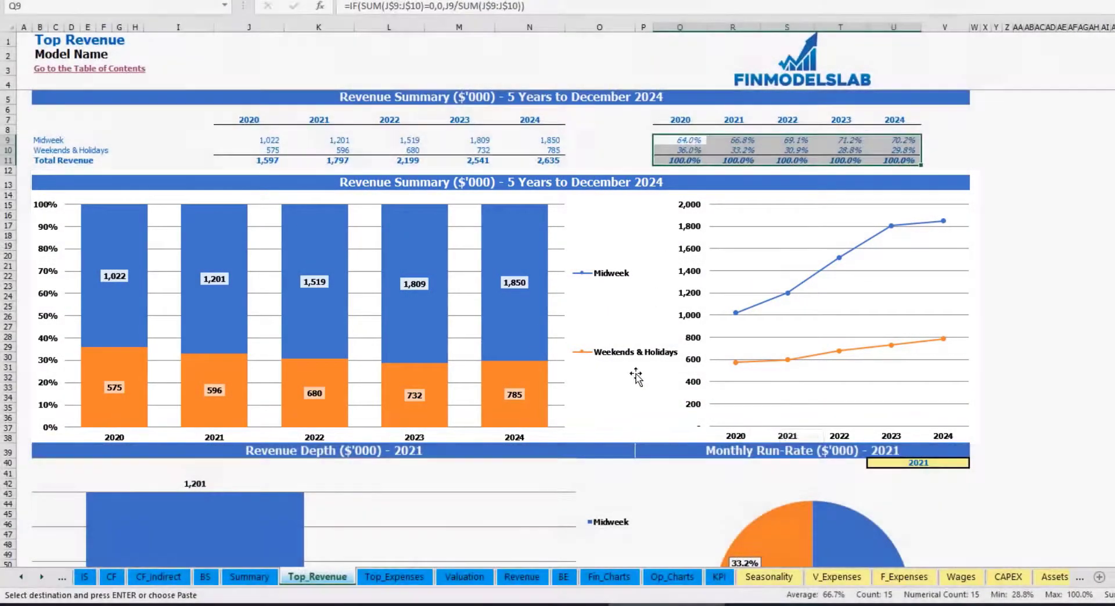
pyautogui.scroll(-7, 650, 325)
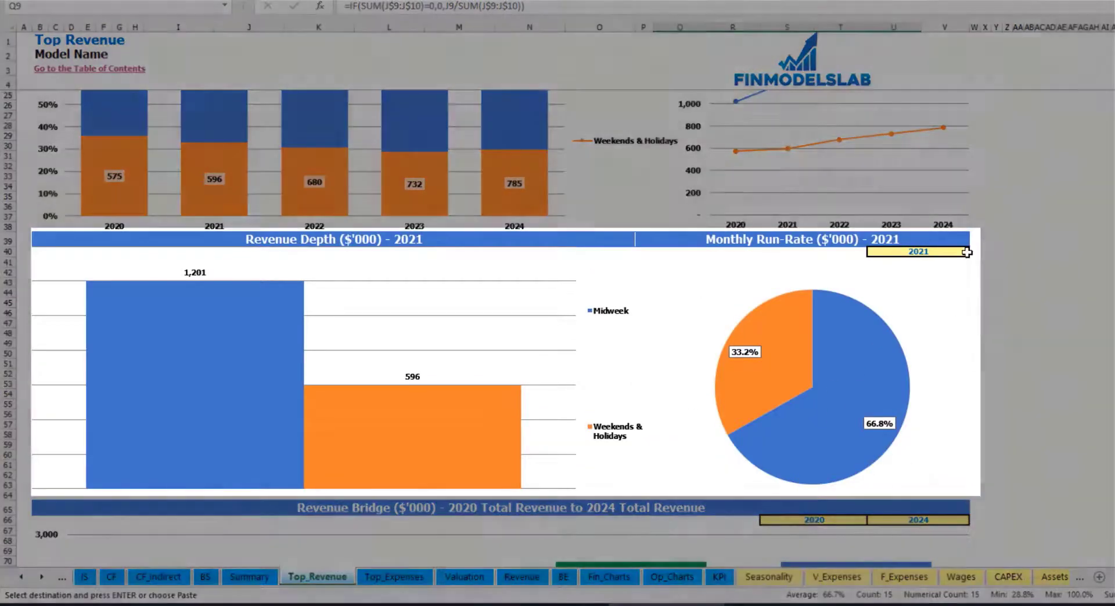
pyautogui.click(966, 252)
pyautogui.click(974, 252)
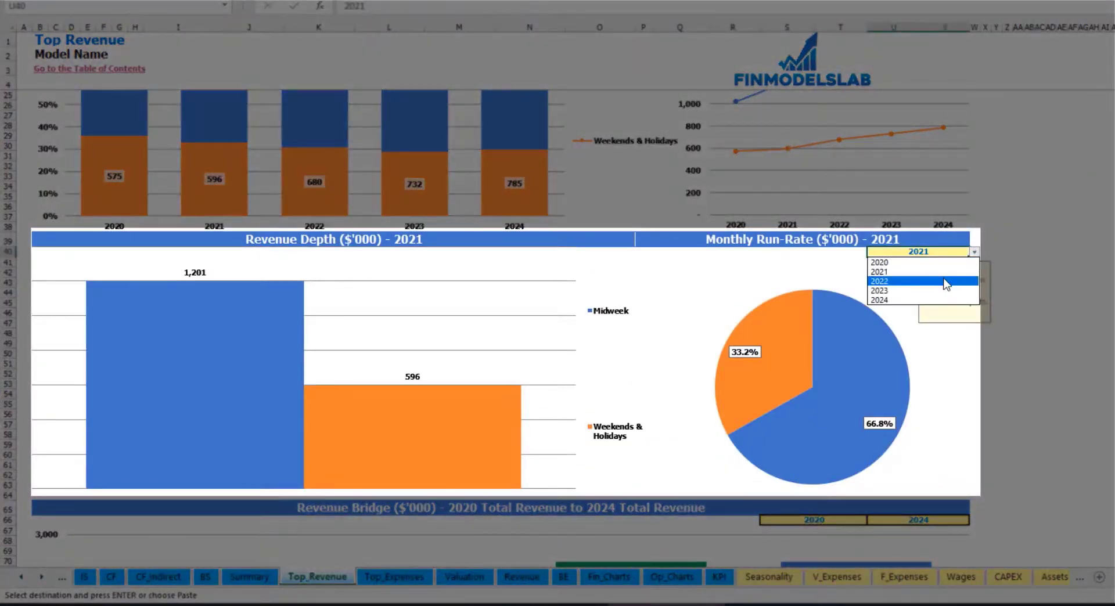
pyautogui.click(880, 278)
pyautogui.click(729, 244)
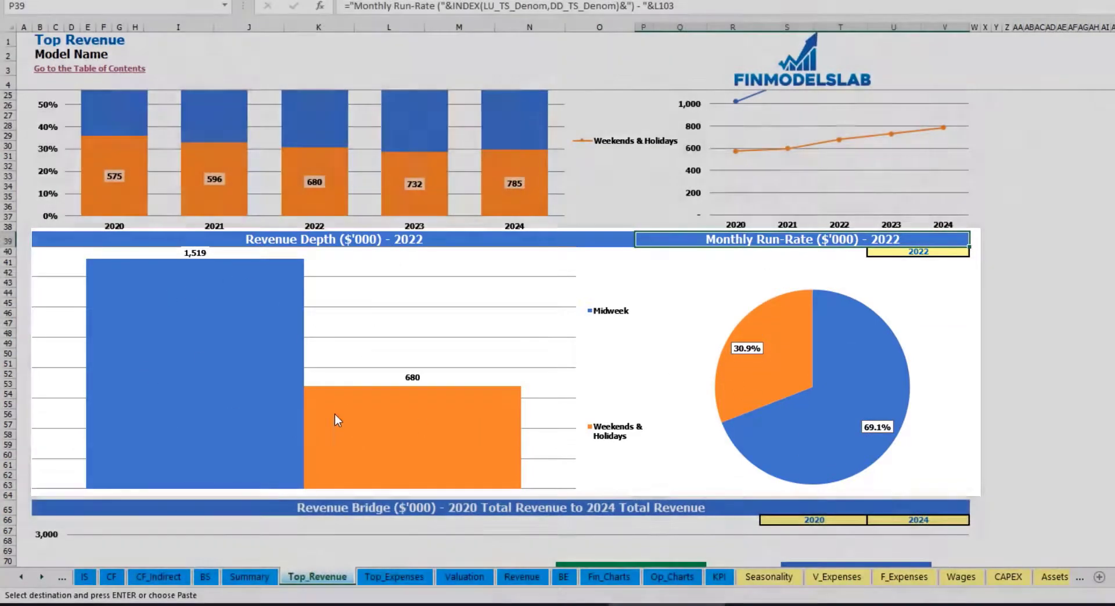
pyautogui.scroll(-6, 340, 418)
pyautogui.scroll(-4, 340, 418)
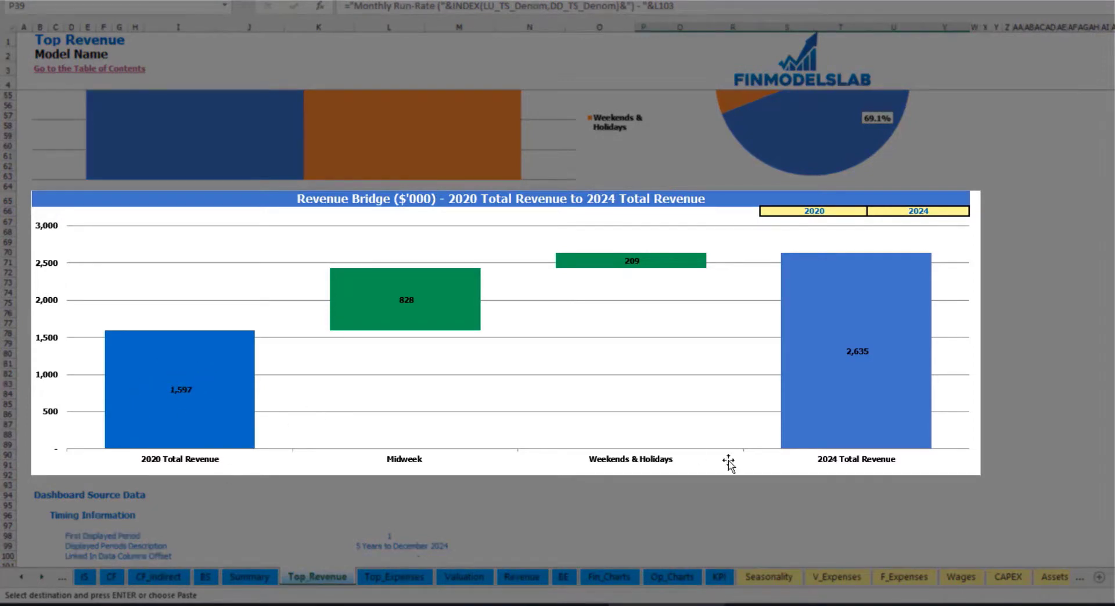
# Set the Revenue Bridge to run from 2021 to 2023.
pyautogui.click(867, 211)
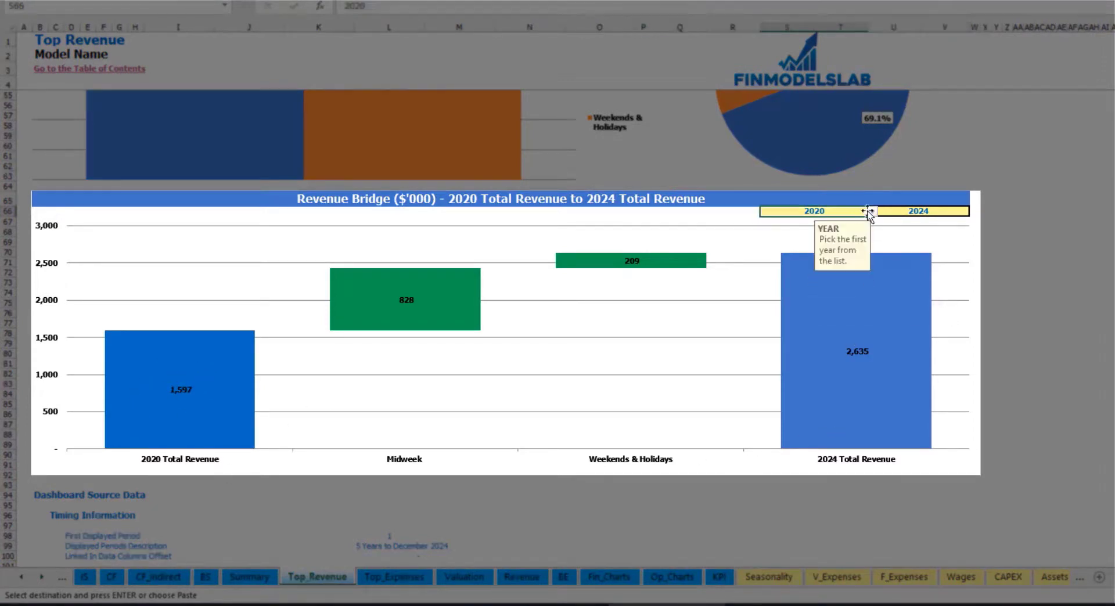
pyautogui.click(872, 212)
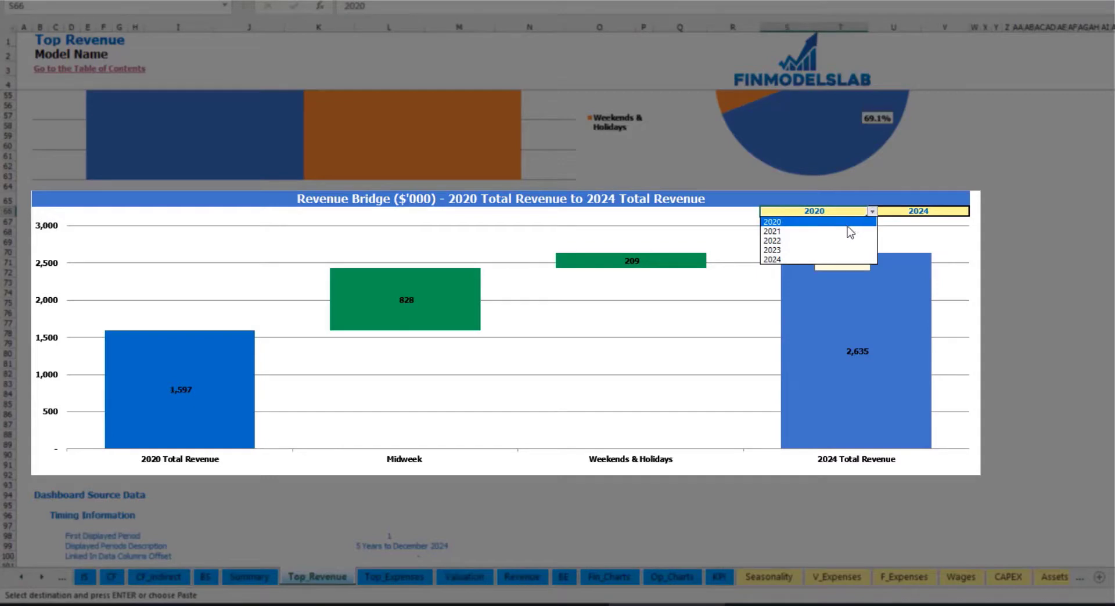
pyautogui.click(851, 231)
pyautogui.click(972, 210)
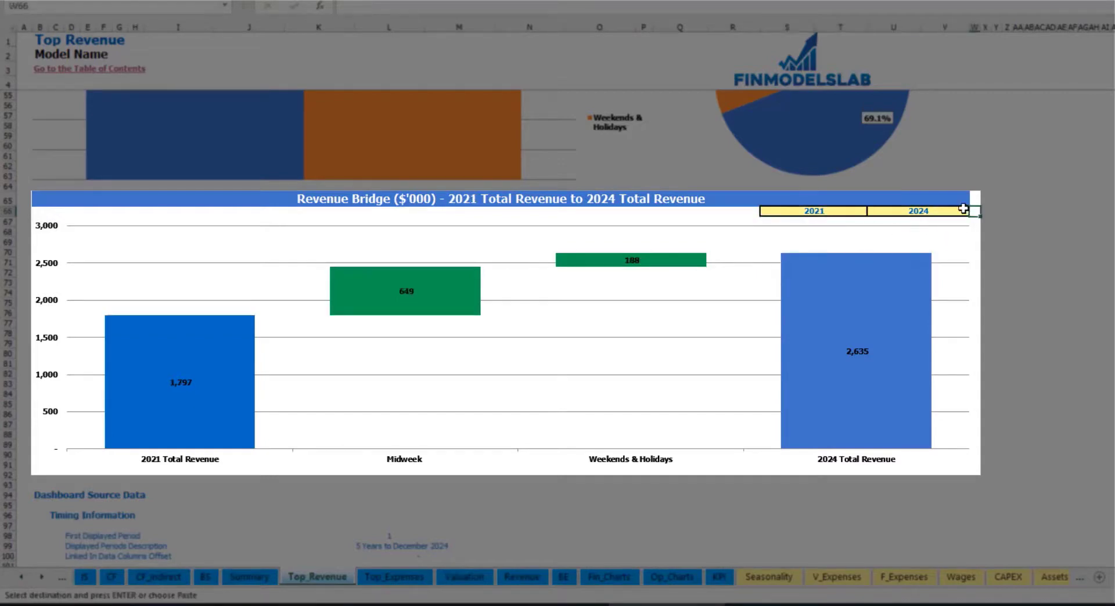
pyautogui.click(963, 210)
pyautogui.click(975, 211)
pyautogui.click(941, 250)
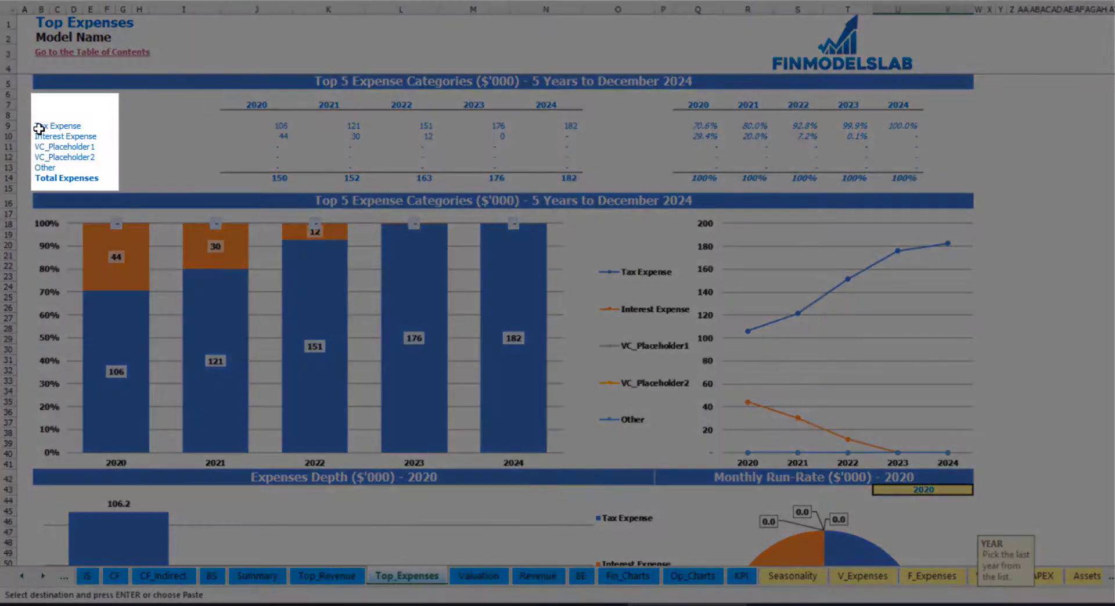
# Review the expense category labels and set the expenses depth and run-rate charts to 2022.
pyautogui.moveTo(39, 128); pyautogui.dragTo(40, 156)
pyautogui.hotkey('ctrl', 'v')
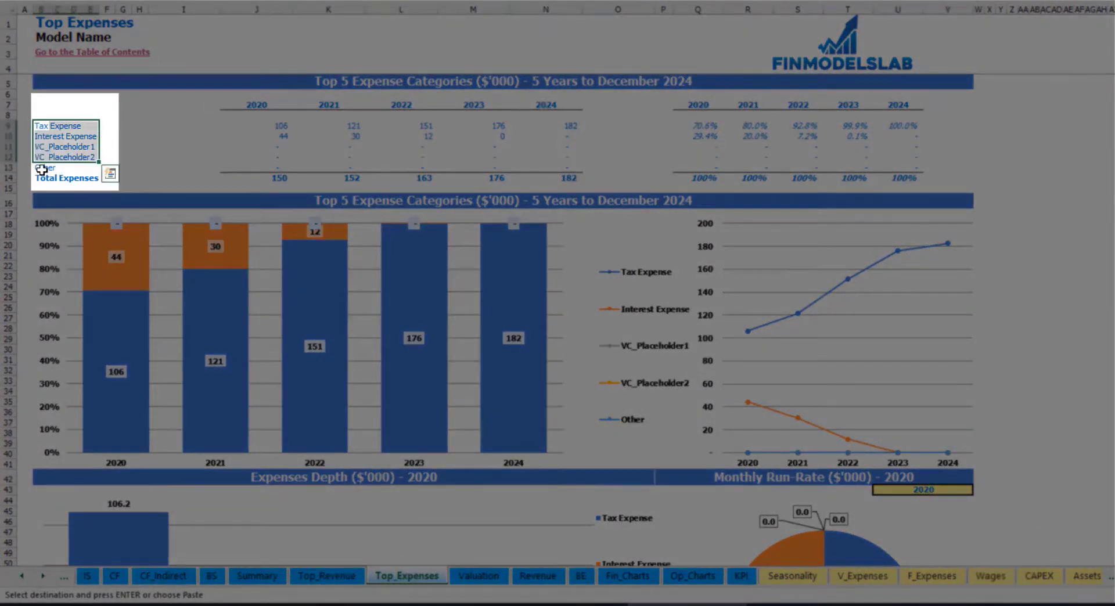
pyautogui.click(38, 168)
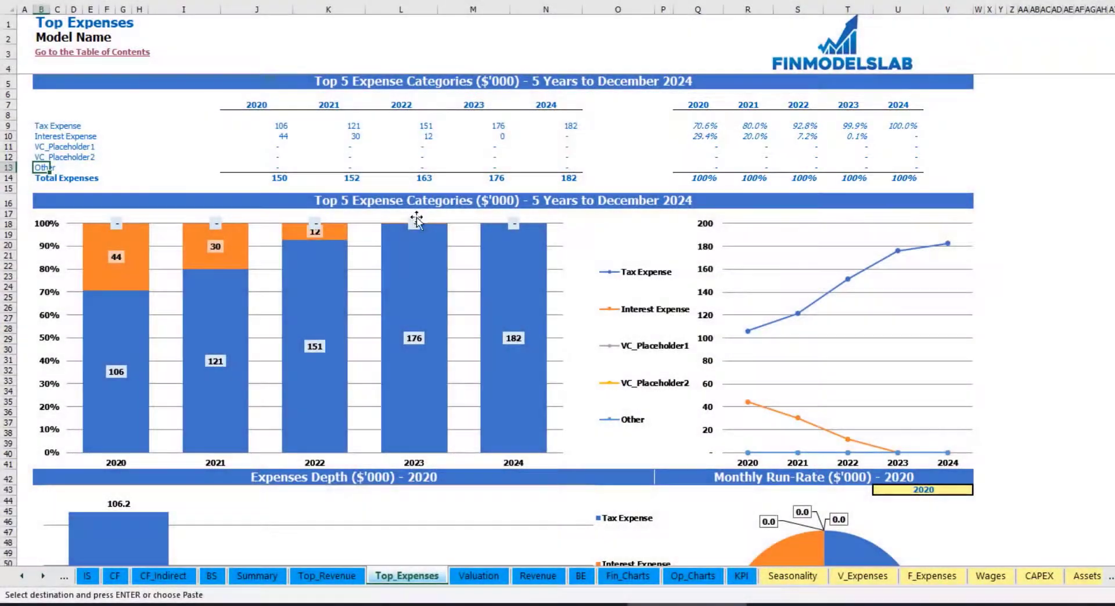
pyautogui.scroll(-3, 416, 215)
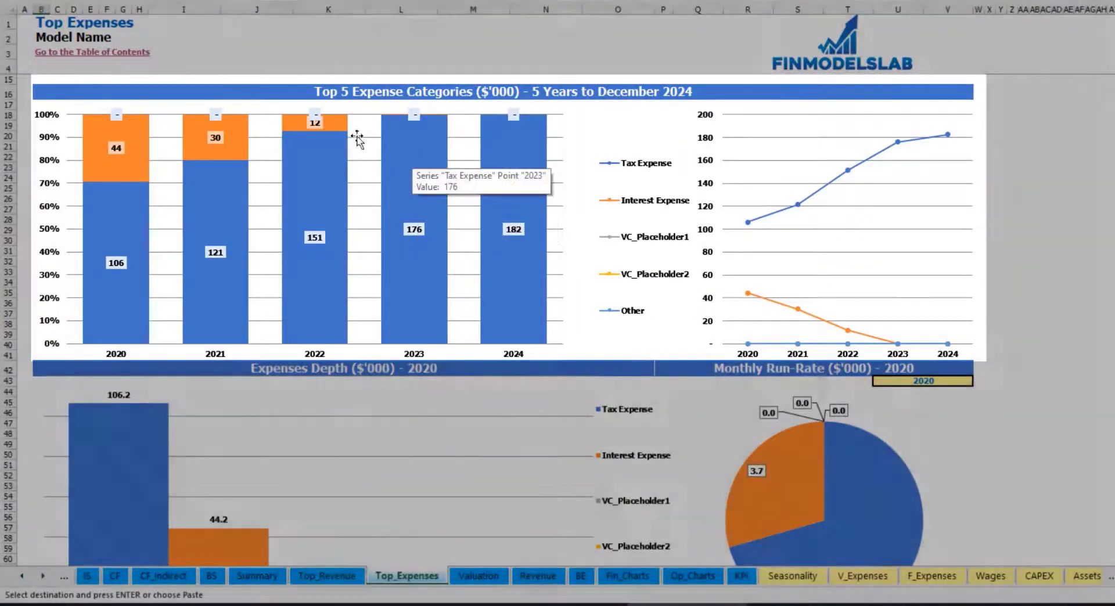
pyautogui.scroll(-4, 363, 236)
pyautogui.scroll(-3, 393, 290)
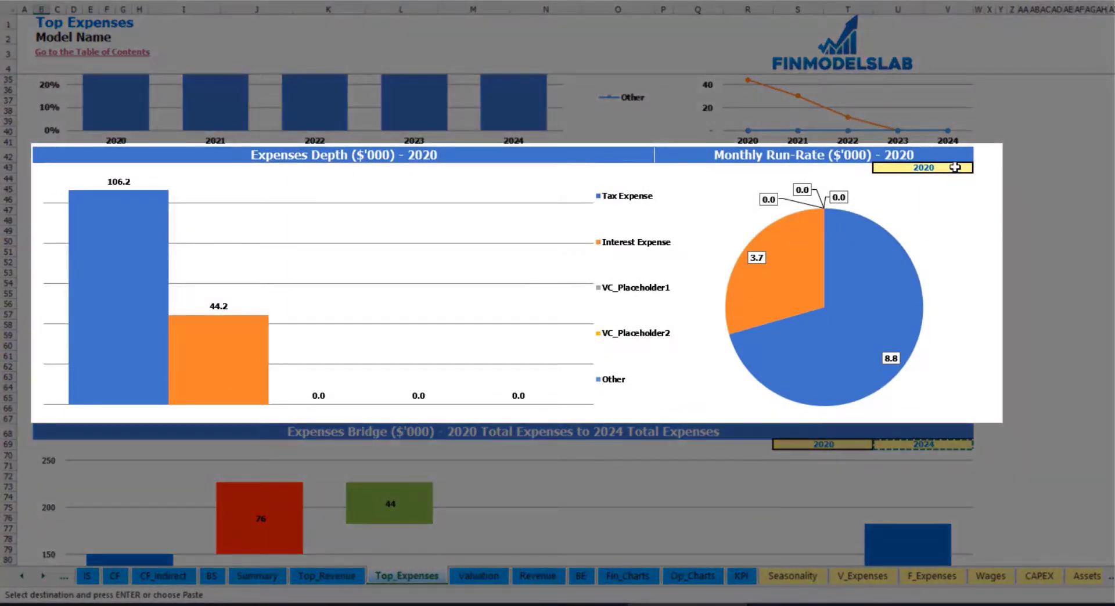
pyautogui.click(955, 167)
pyautogui.click(978, 168)
pyautogui.click(952, 197)
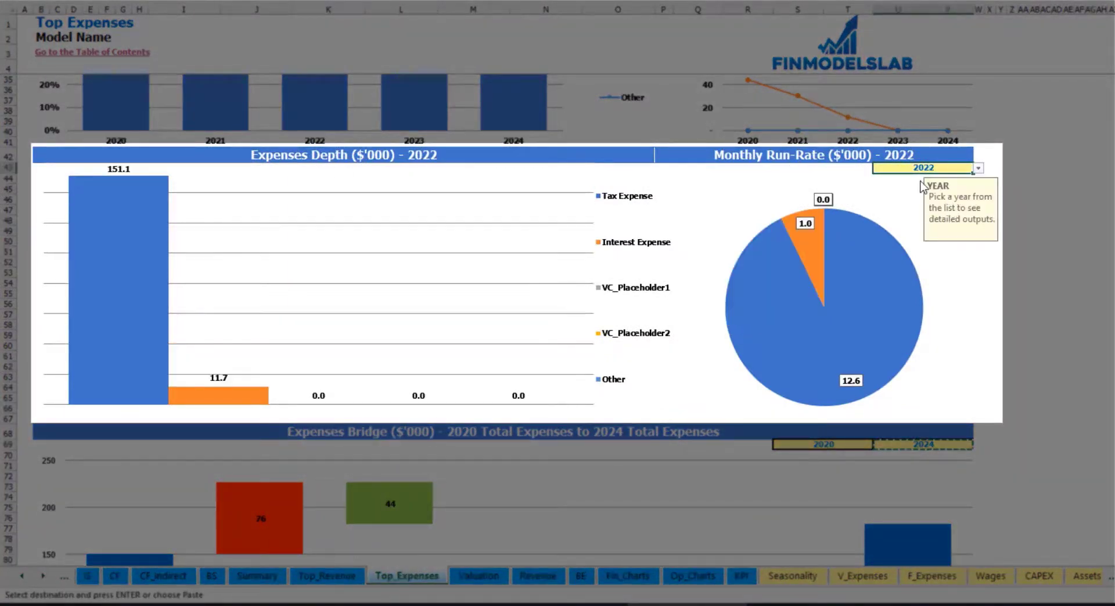
pyautogui.scroll(-3, 574, 341)
pyautogui.scroll(-3, 574, 341)
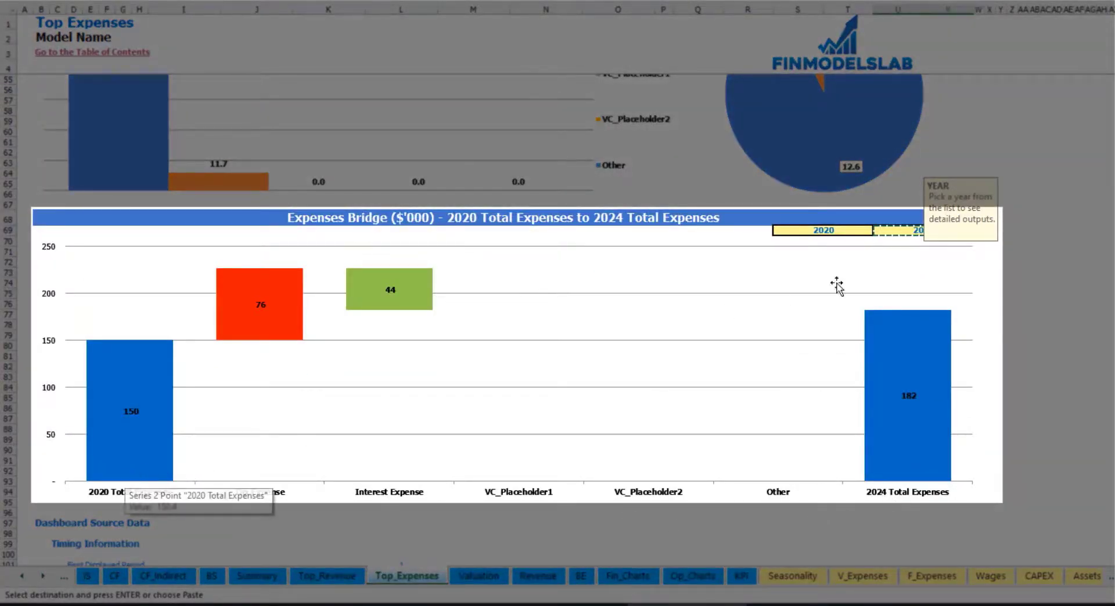
pyautogui.click(1035, 293)
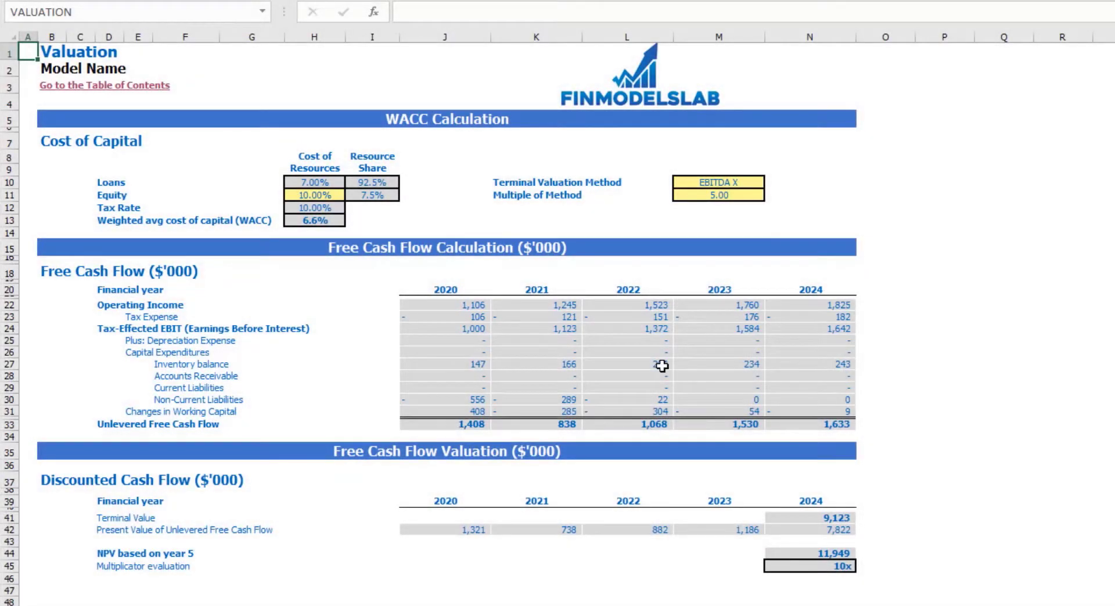
# Switch the terminal valuation method to Revenue X with a multiple of 50, then review the NPV rows.
pyautogui.click(299, 197)
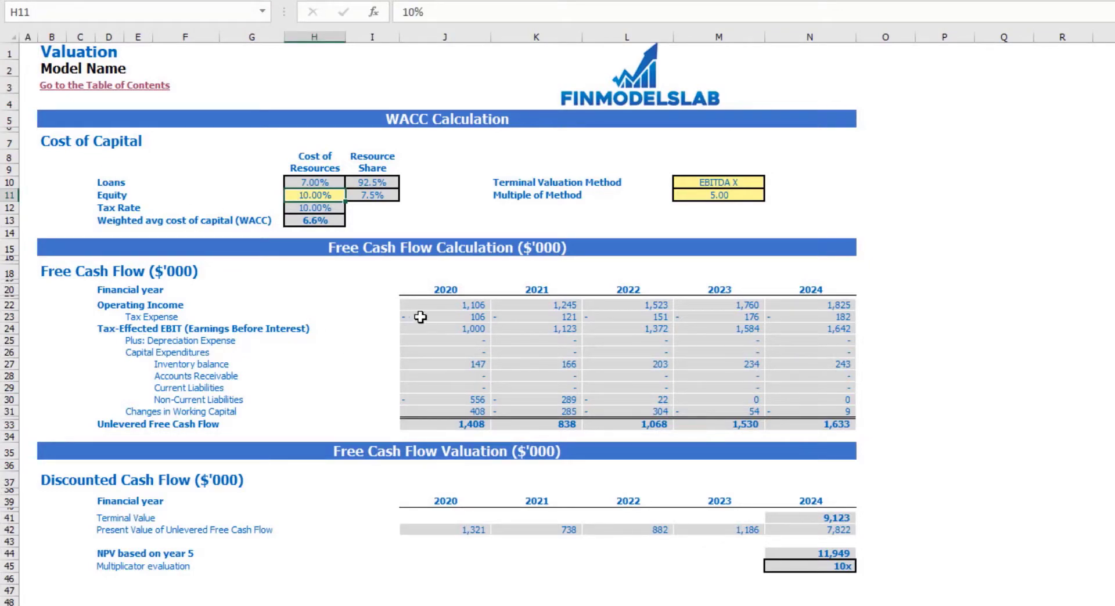
pyautogui.moveTo(103, 424); pyautogui.dragTo(791, 424)
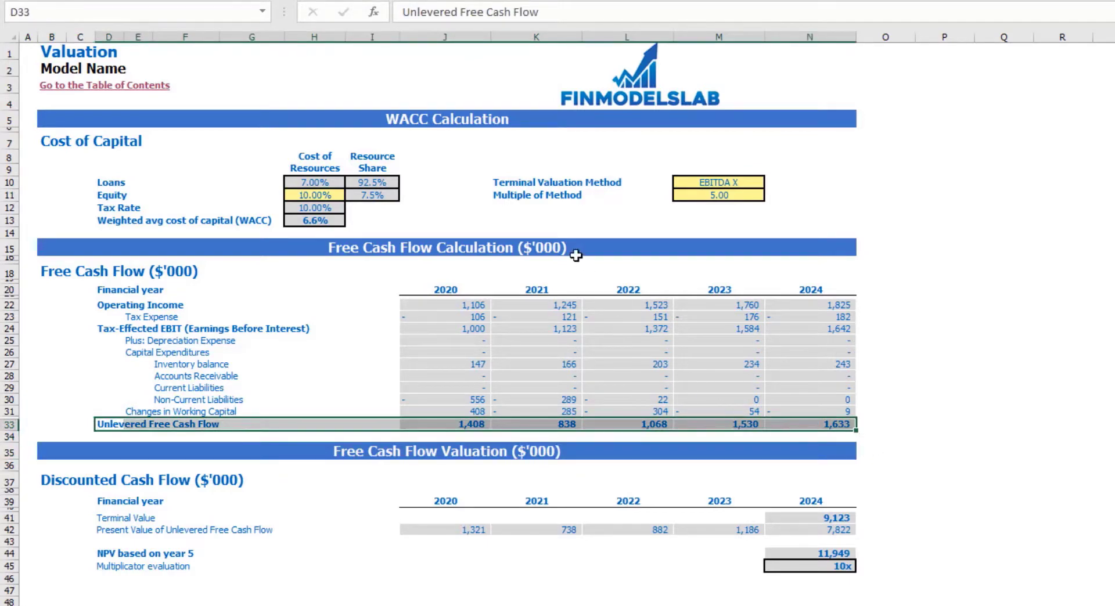
pyautogui.click(761, 181)
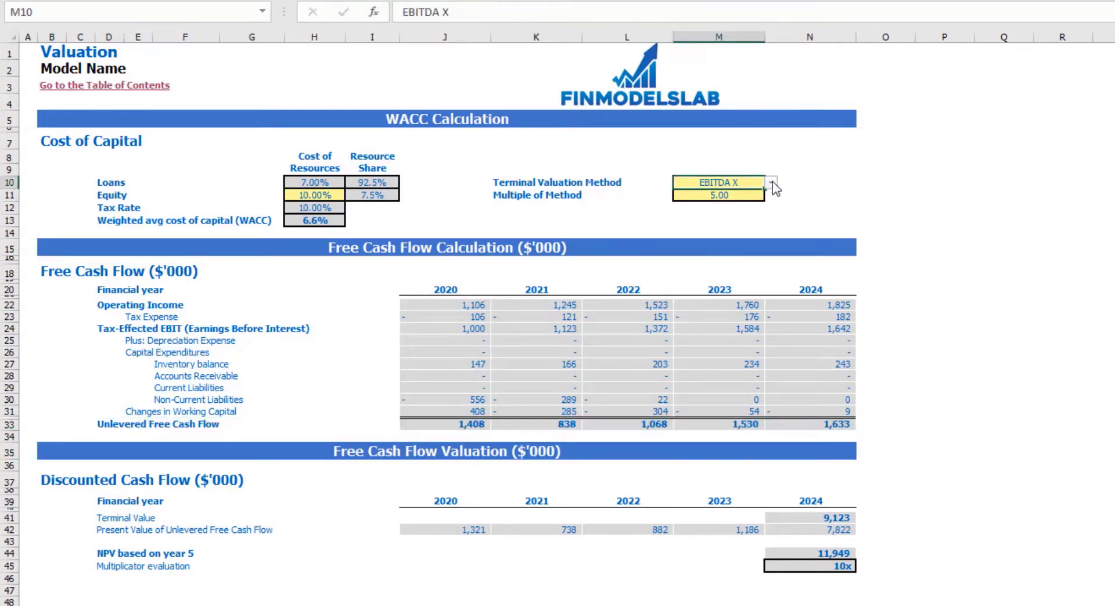
pyautogui.click(771, 182)
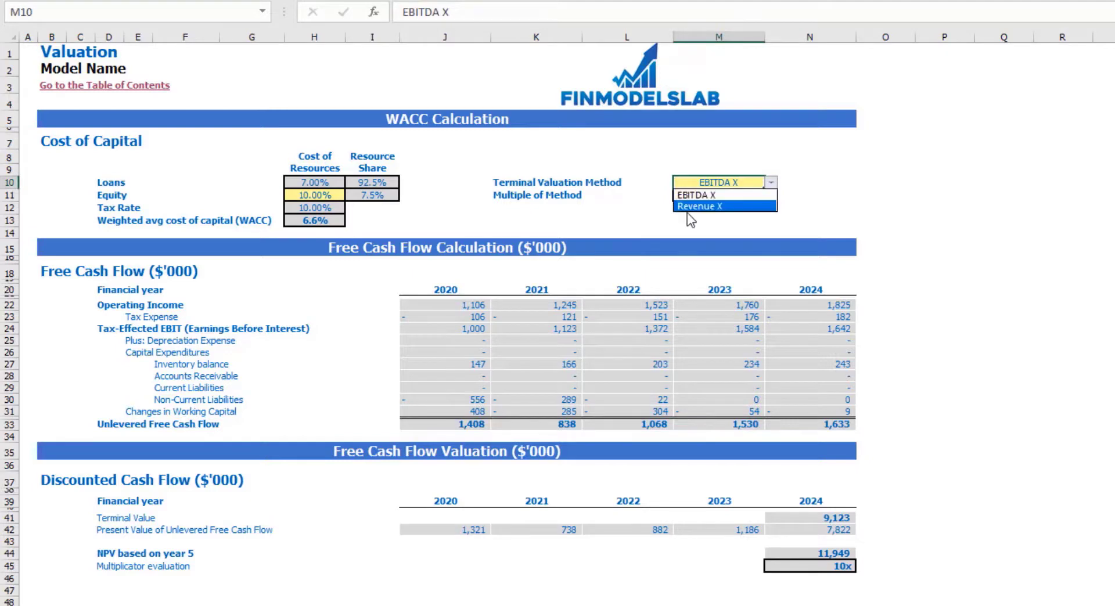
pyautogui.click(714, 207)
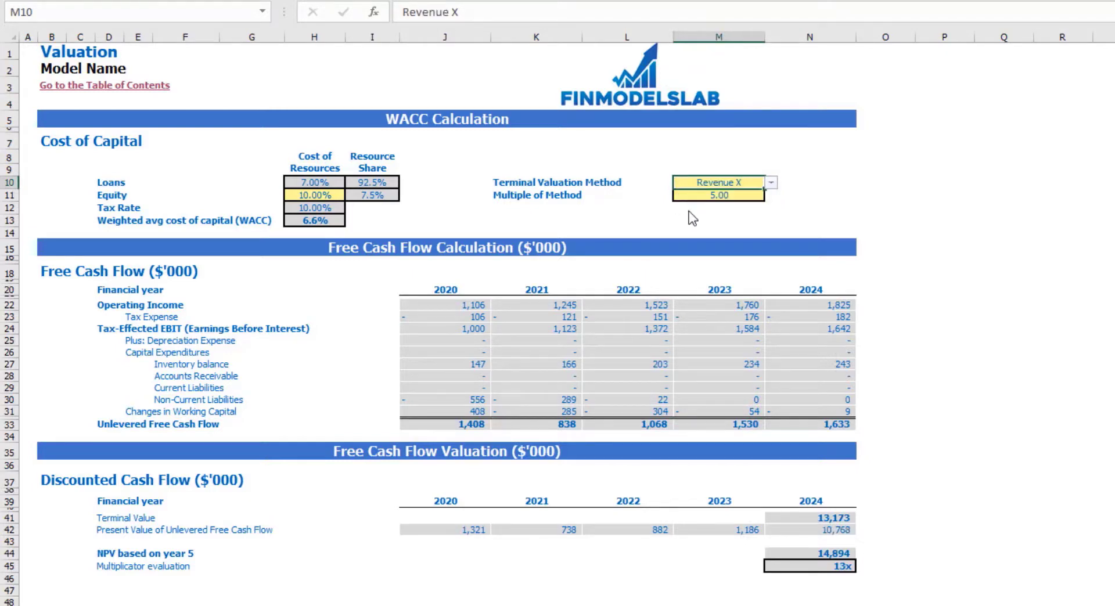
pyautogui.click(728, 196)
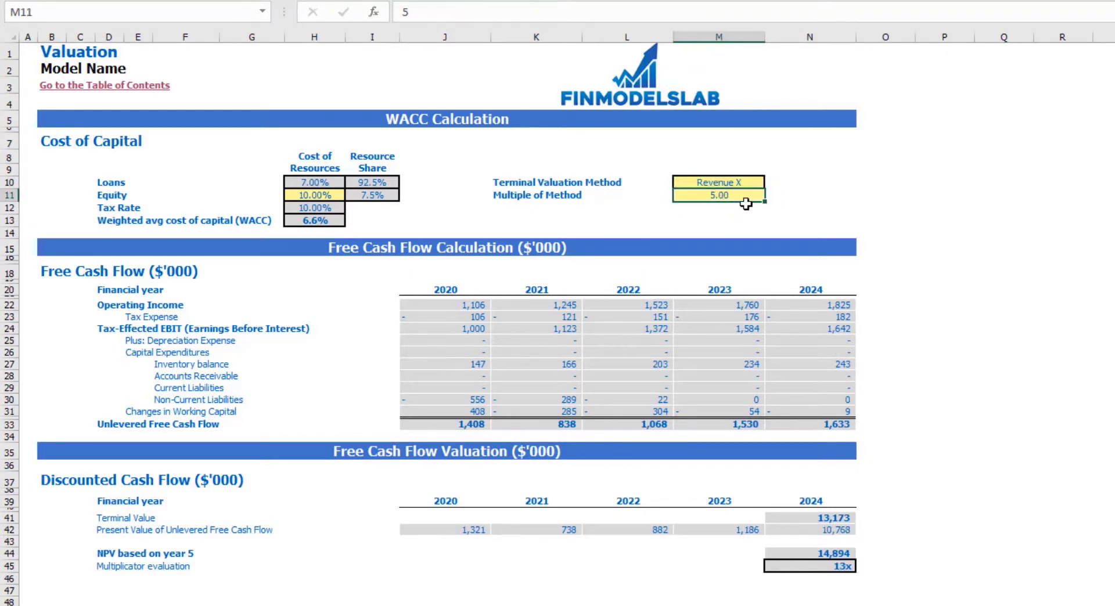
pyautogui.write('50')
pyautogui.press('Return')
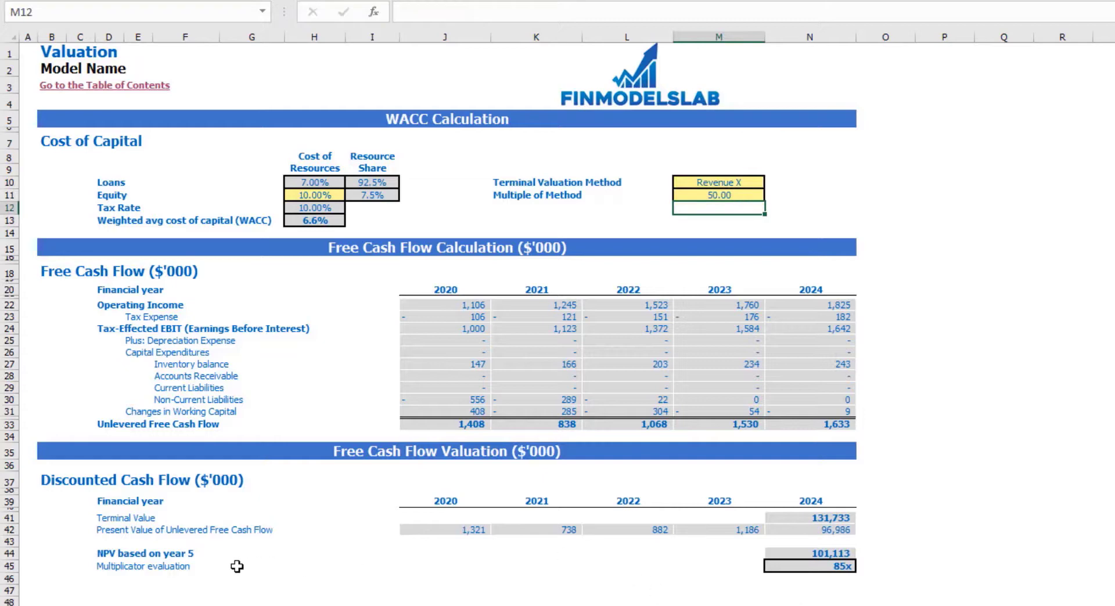
pyautogui.moveTo(98, 549); pyautogui.dragTo(851, 572)
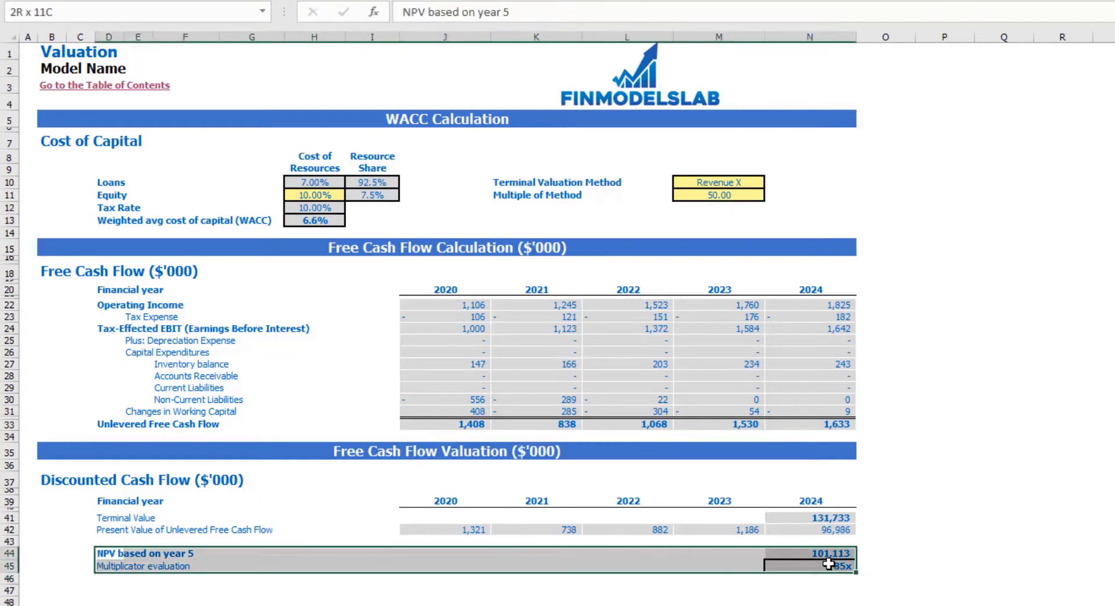
pyautogui.click(110, 564)
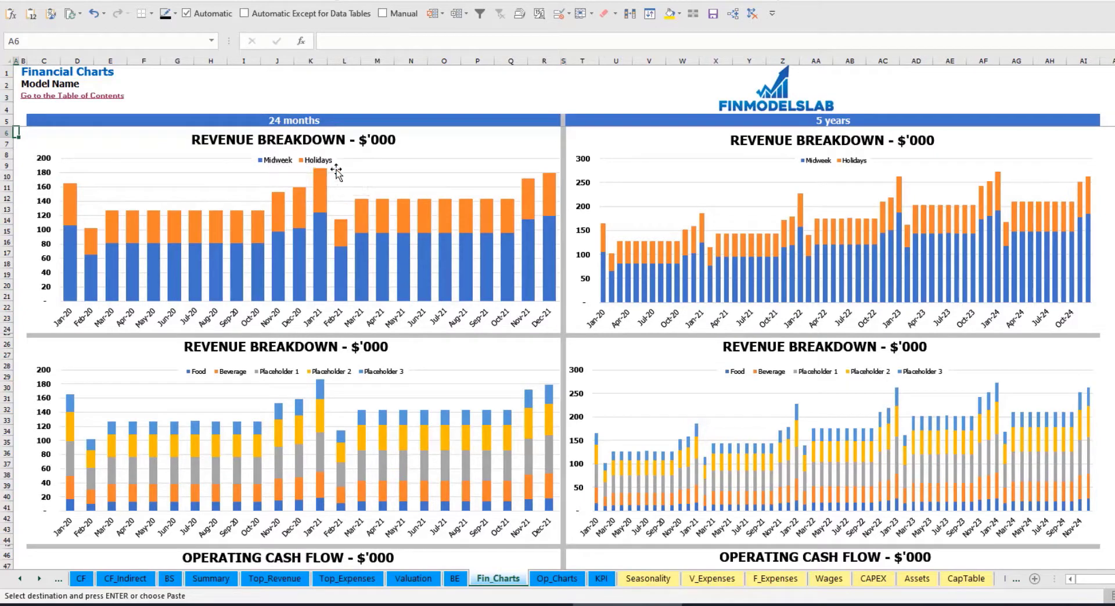
# Scroll down the Fin_Charts sheet to review the financial charts through EBIT.
pyautogui.scroll(-3, 318, 215)
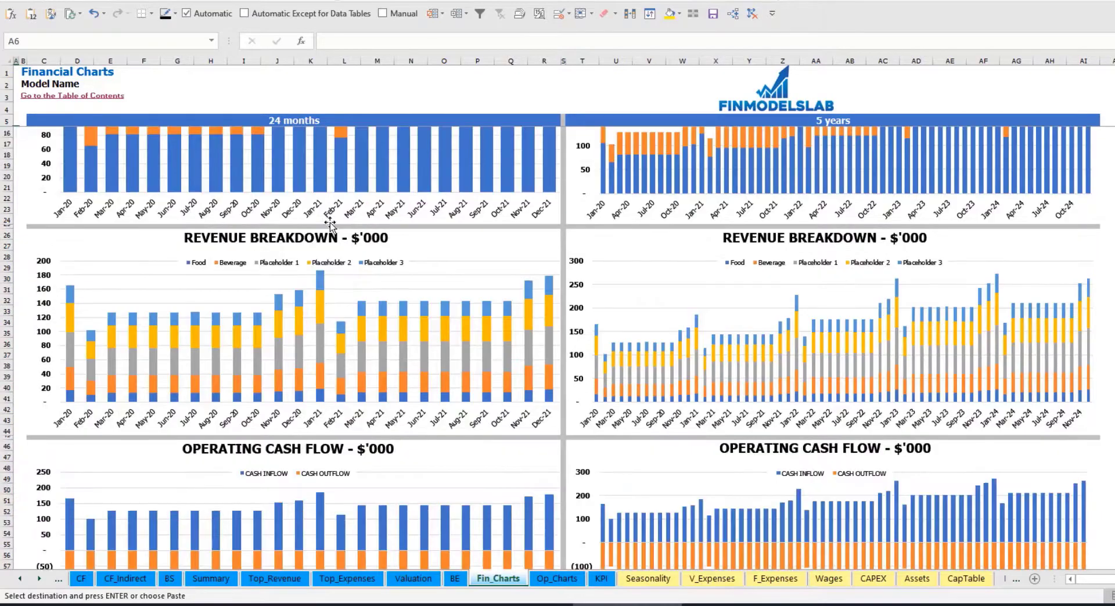
pyautogui.scroll(-3, 329, 224)
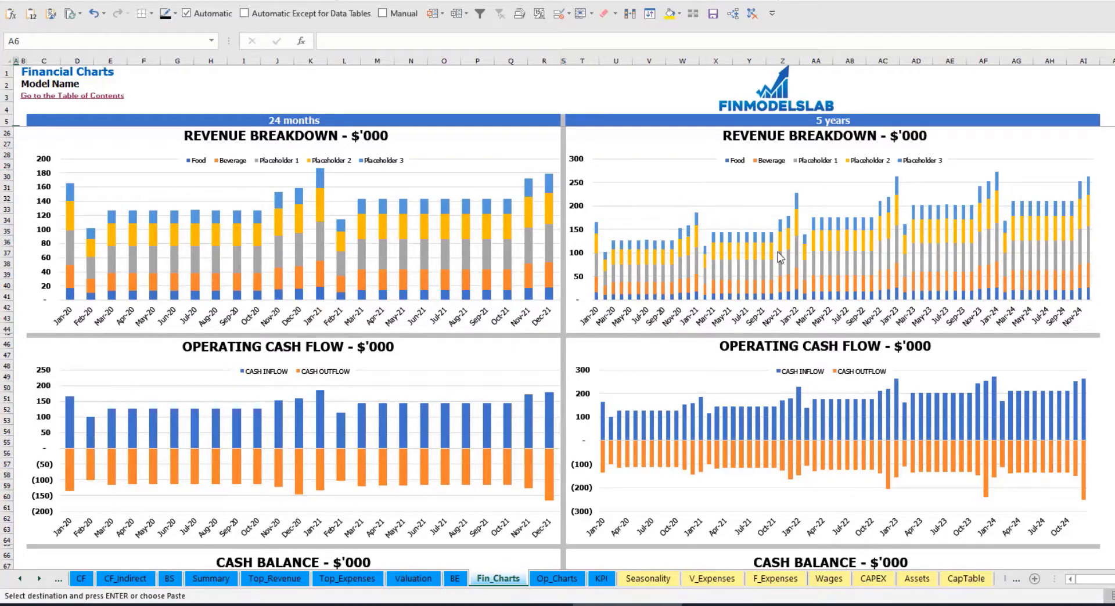
pyautogui.scroll(-3, 378, 286)
pyautogui.scroll(-3, 368, 289)
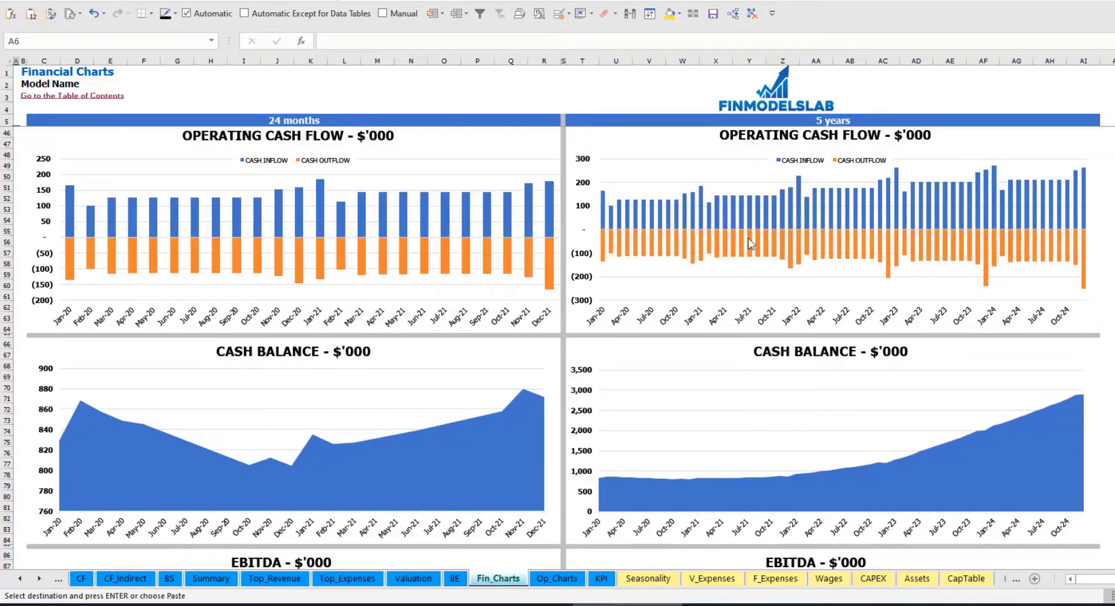
pyautogui.scroll(-3, 329, 303)
pyautogui.scroll(-3, 329, 302)
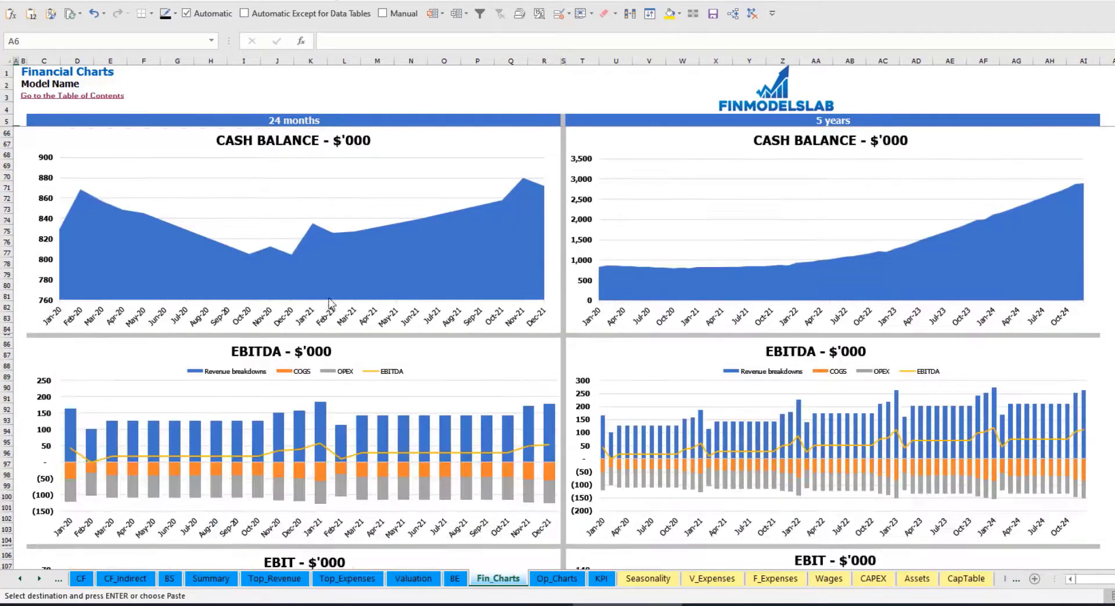
pyautogui.scroll(-3, 359, 347)
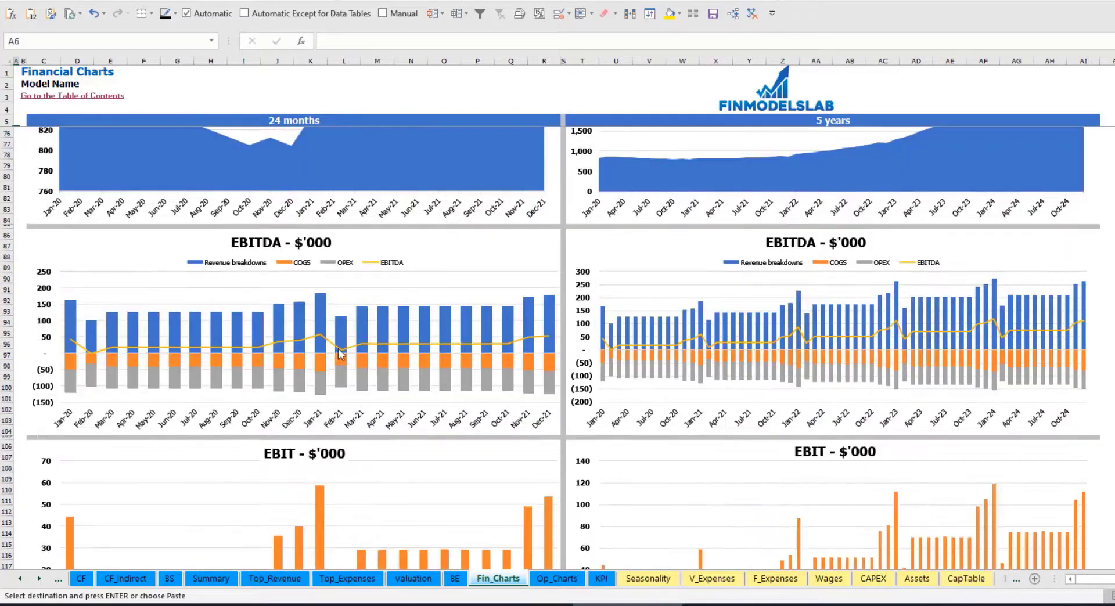
pyautogui.scroll(-3, 346, 329)
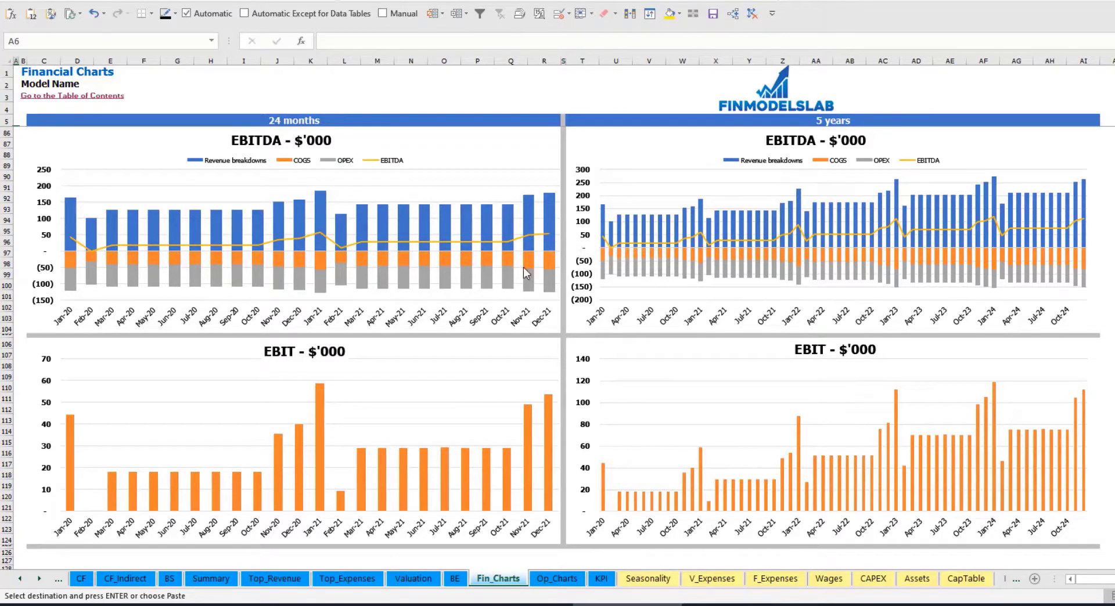
pyautogui.scroll(-4, 460, 334)
pyautogui.scroll(-3, 394, 286)
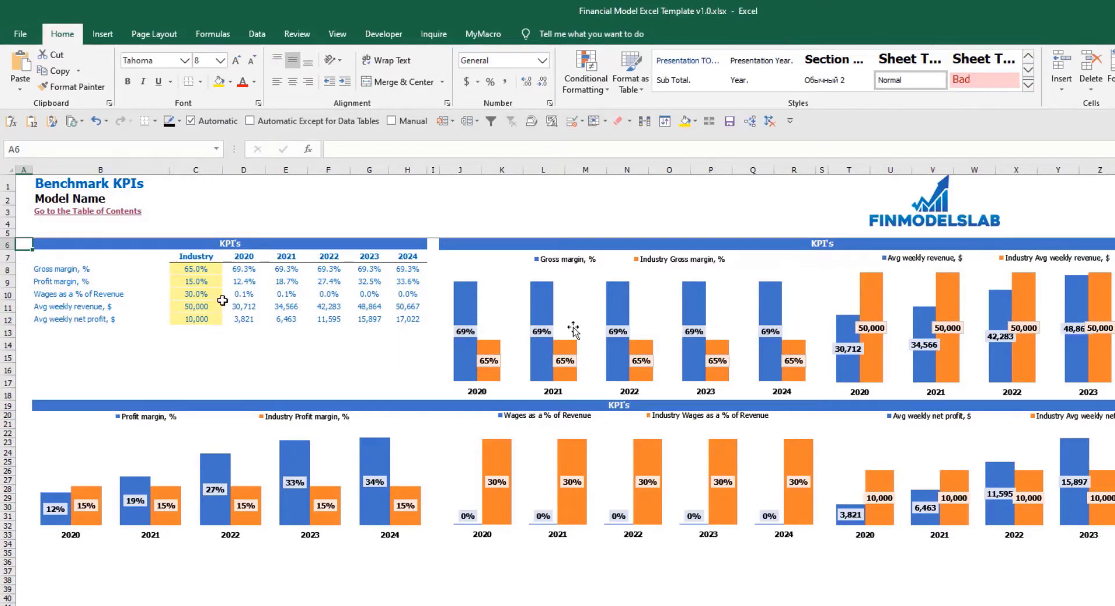
# Inspect the KPI labels in B8:B12, from gross margin to average weekly net profit.
pyautogui.click(41, 269)
pyautogui.click(43, 281)
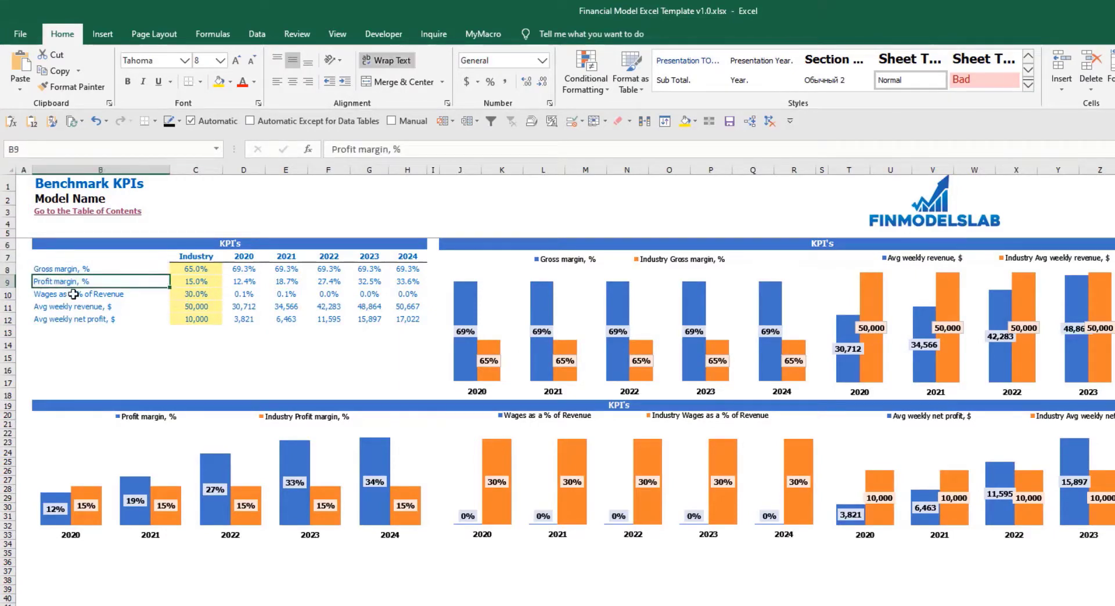
pyautogui.click(92, 300)
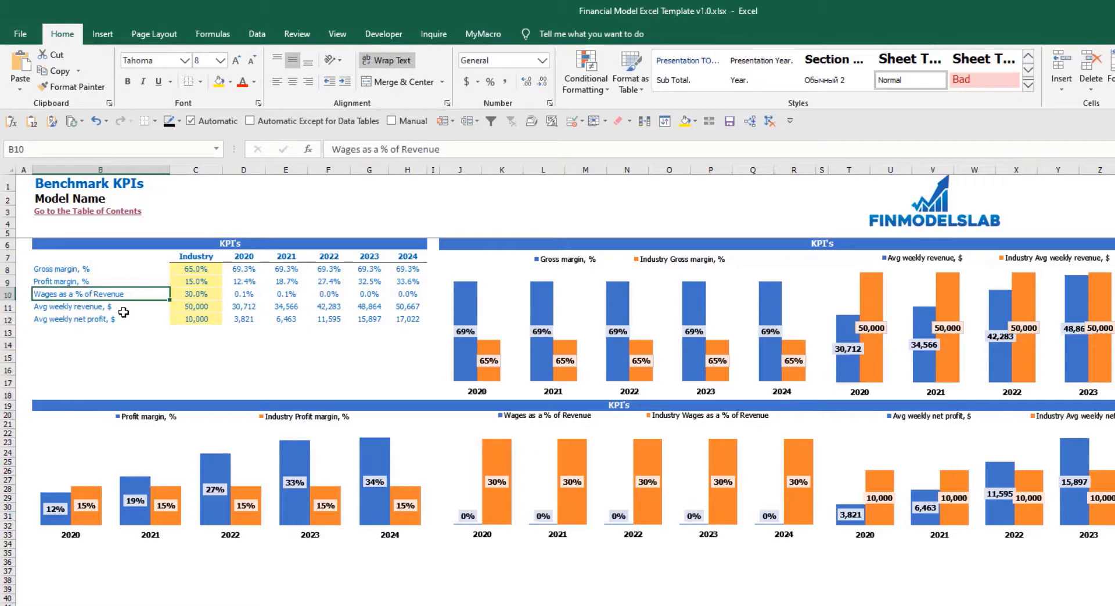
pyautogui.click(119, 308)
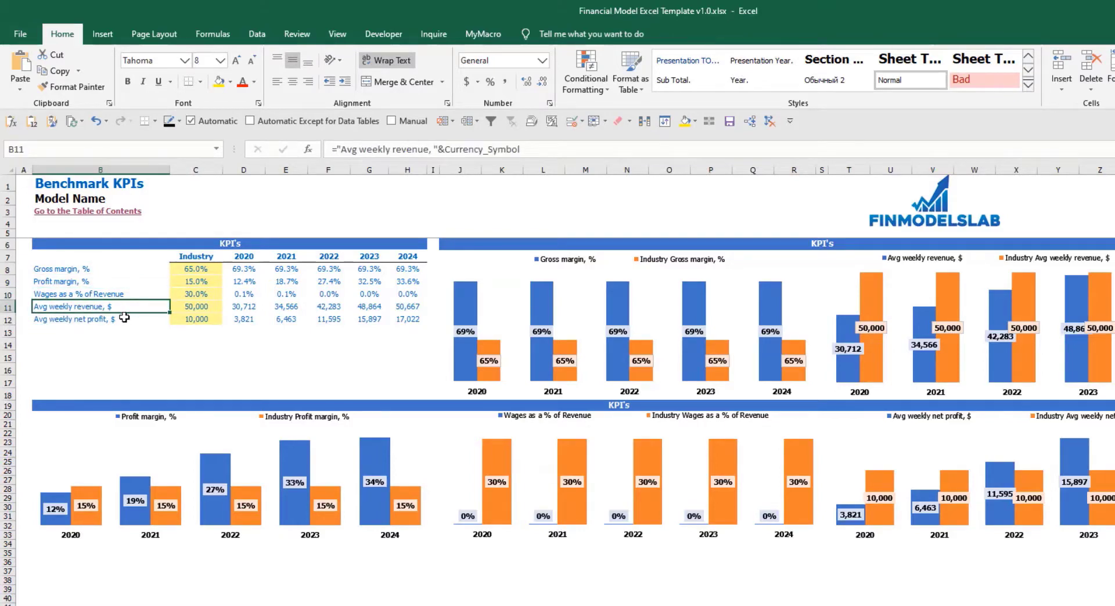
pyautogui.click(122, 320)
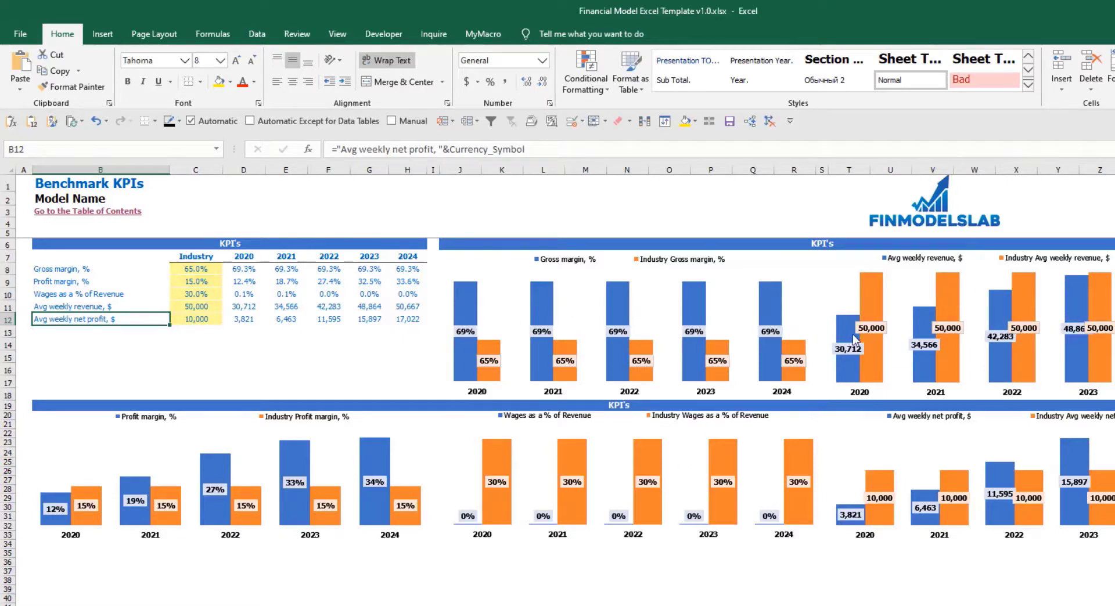
# Change the industry gross margin benchmark in C8 from 65% to 50%.
pyautogui.click(198, 271)
pyautogui.click(187, 346)
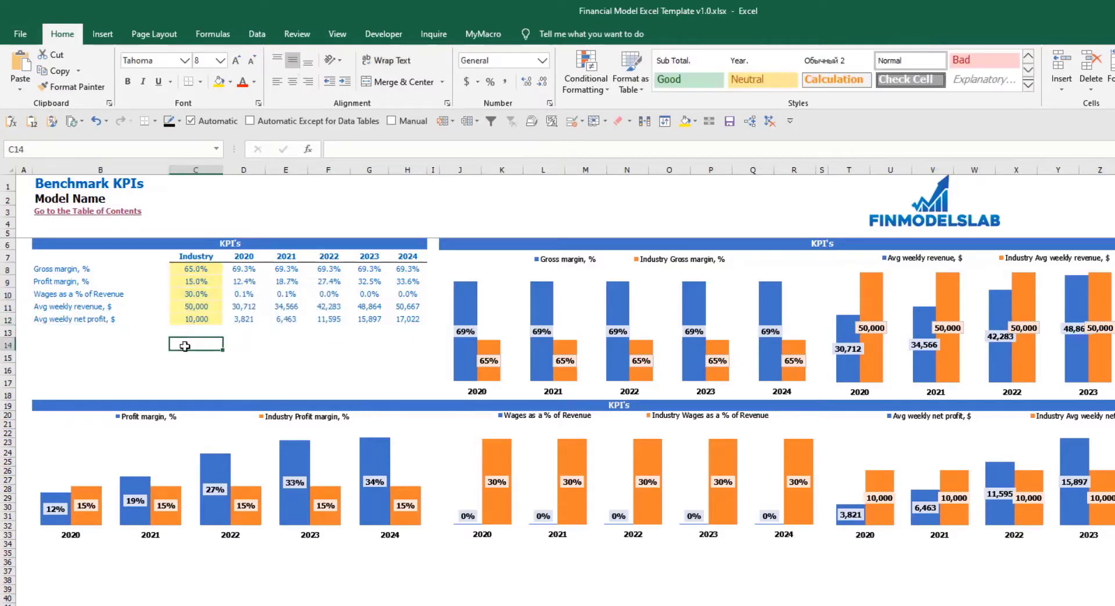
pyautogui.click(204, 271)
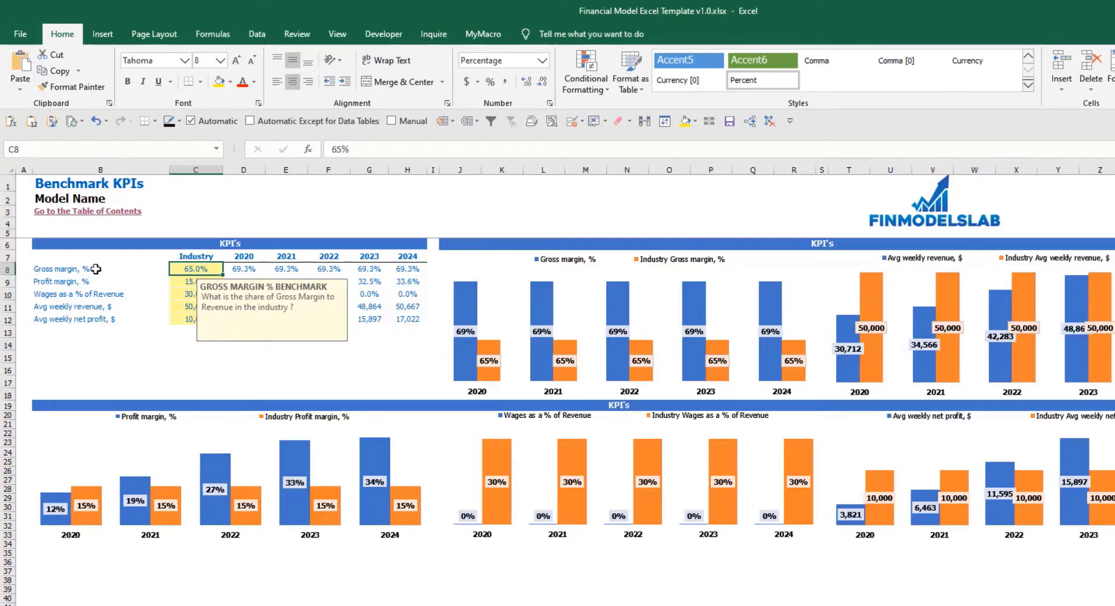
pyautogui.click(37, 266)
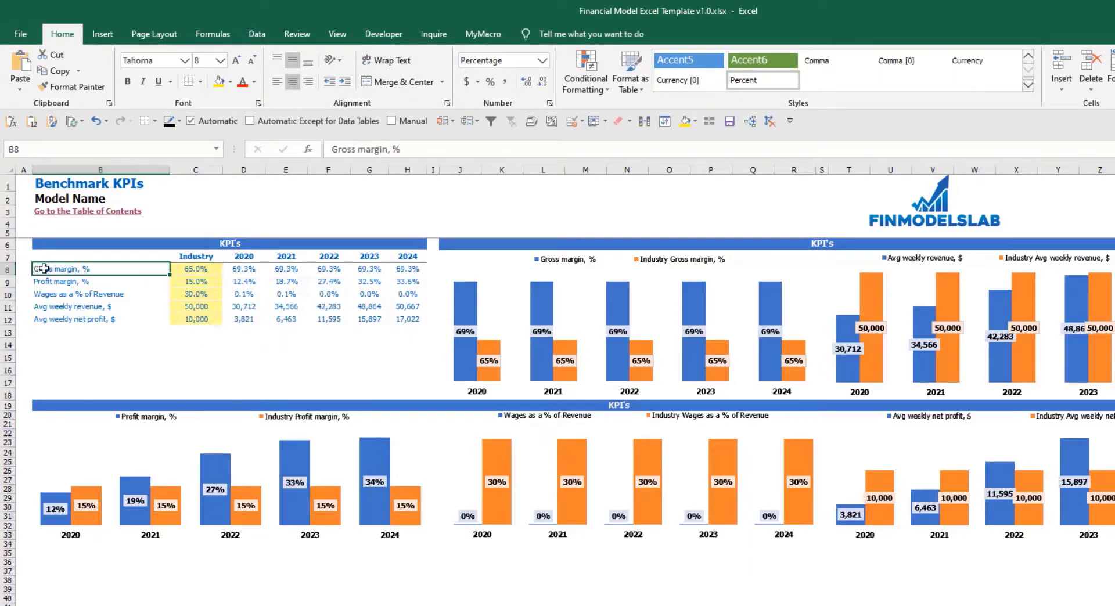
pyautogui.click(180, 268)
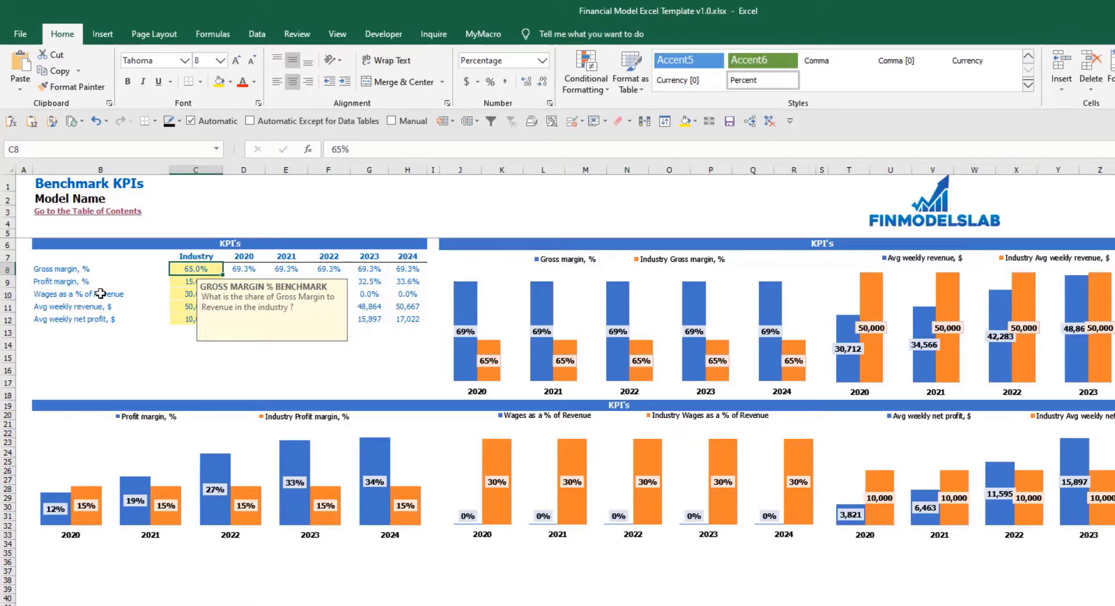
pyautogui.write('50')
pyautogui.press('Return')
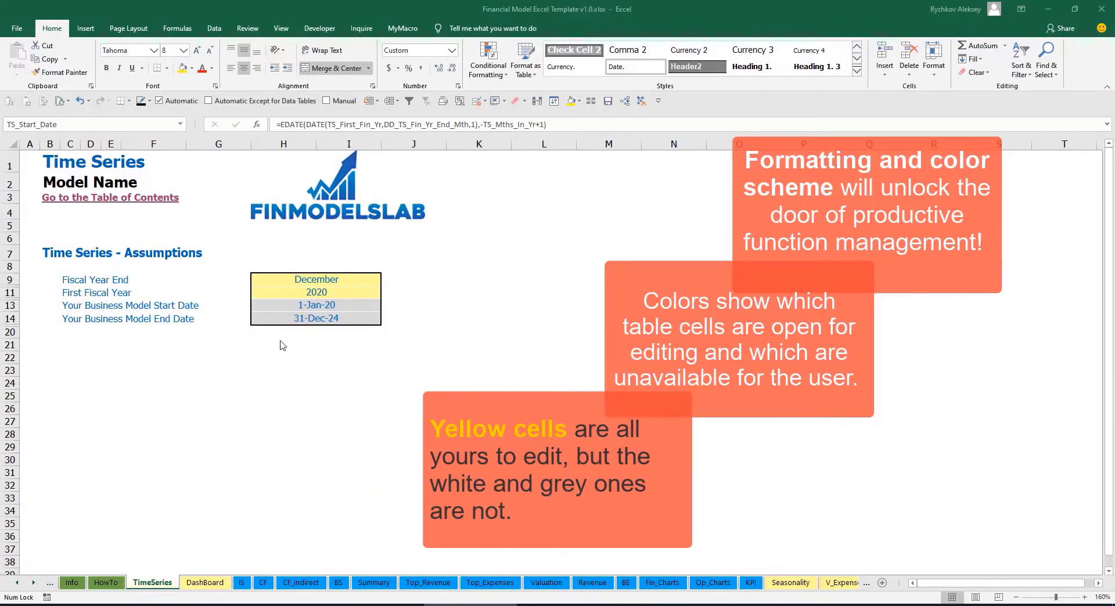
# Browse the sheet tabs to view the later report and input sheets.
pyautogui.click(34, 583)
pyautogui.click(33, 583)
pyautogui.click(33, 583)
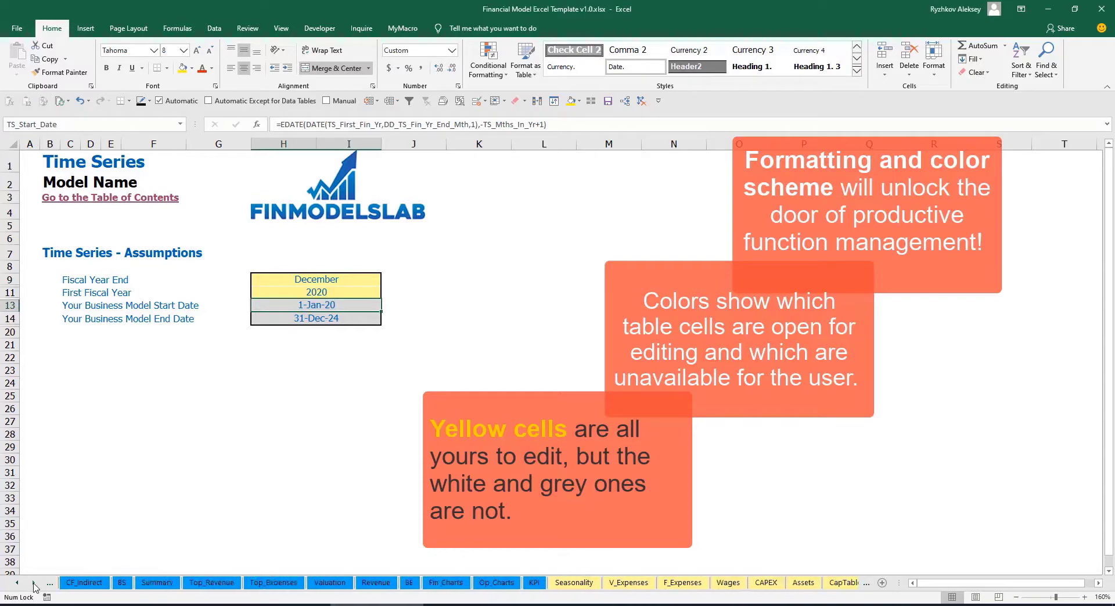
pyautogui.click(33, 583)
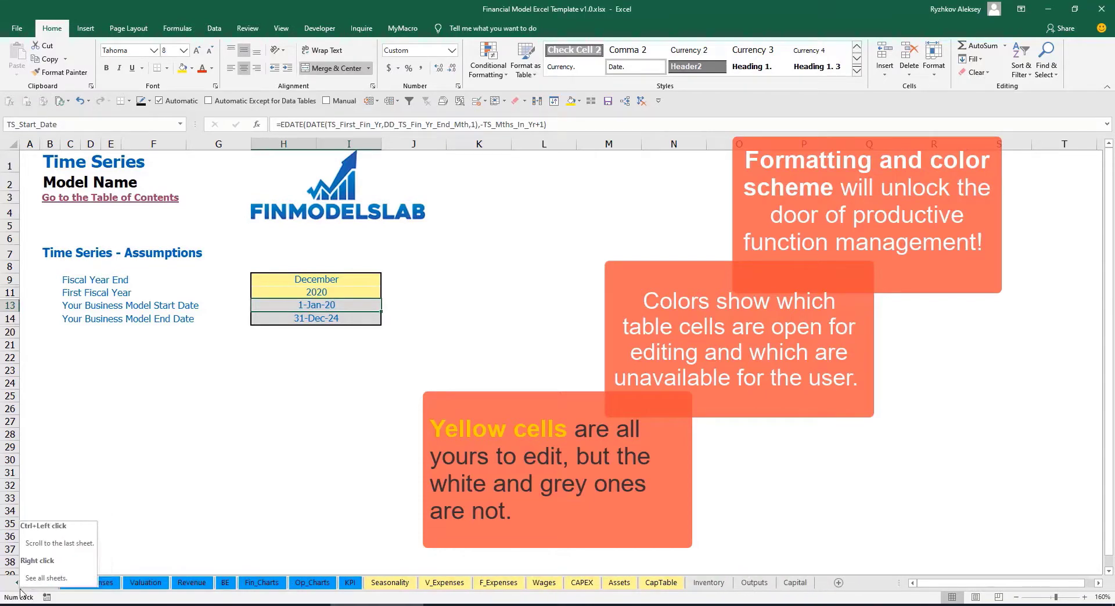
pyautogui.click(18, 584)
pyautogui.click(17, 583)
pyautogui.click(17, 584)
pyautogui.click(17, 584)
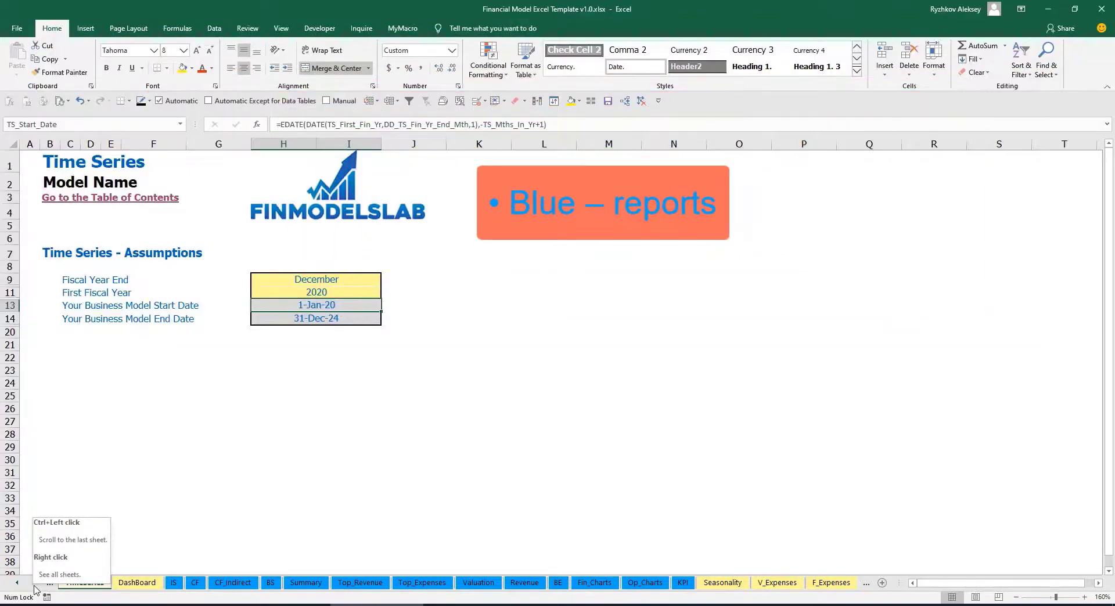
pyautogui.click(33, 584)
pyautogui.click(33, 583)
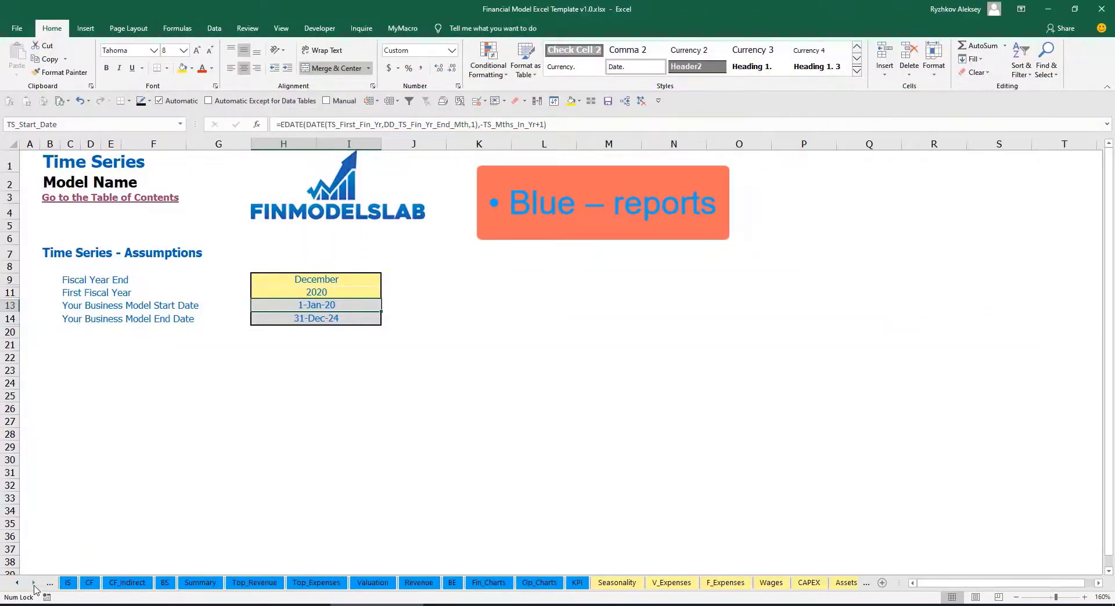
pyautogui.click(33, 584)
pyautogui.click(34, 584)
pyautogui.click(33, 584)
pyautogui.click(33, 583)
pyautogui.click(33, 584)
pyautogui.click(33, 584)
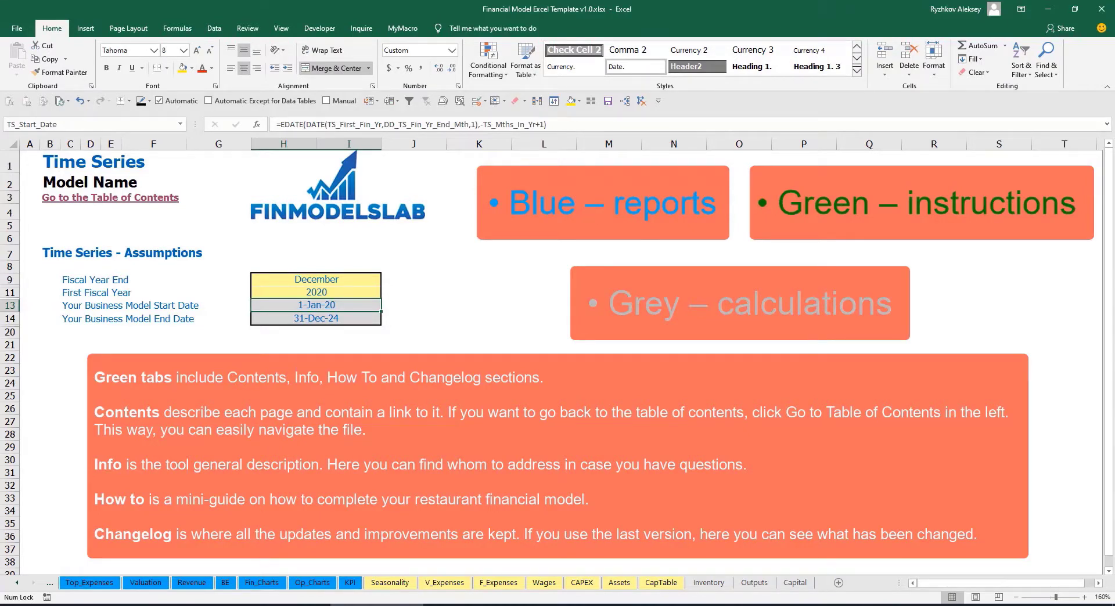
# Return to the first sheet tabs and open the Table of Contents sheet.
pyautogui.click(17, 583)
pyautogui.click(16, 588)
pyautogui.click(17, 587)
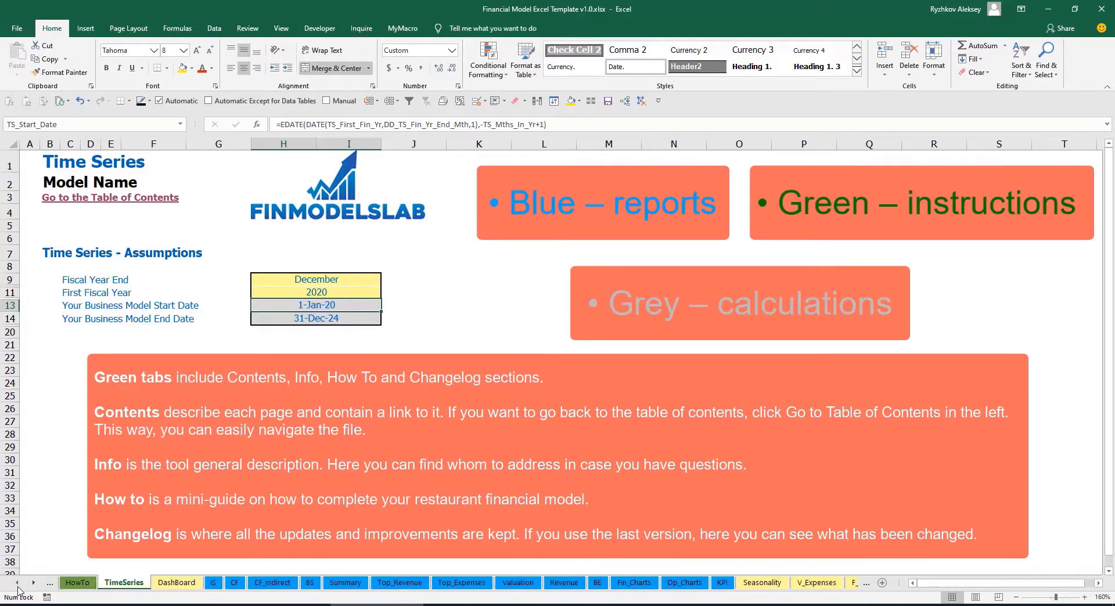
pyautogui.click(17, 588)
pyautogui.click(17, 587)
pyautogui.click(17, 588)
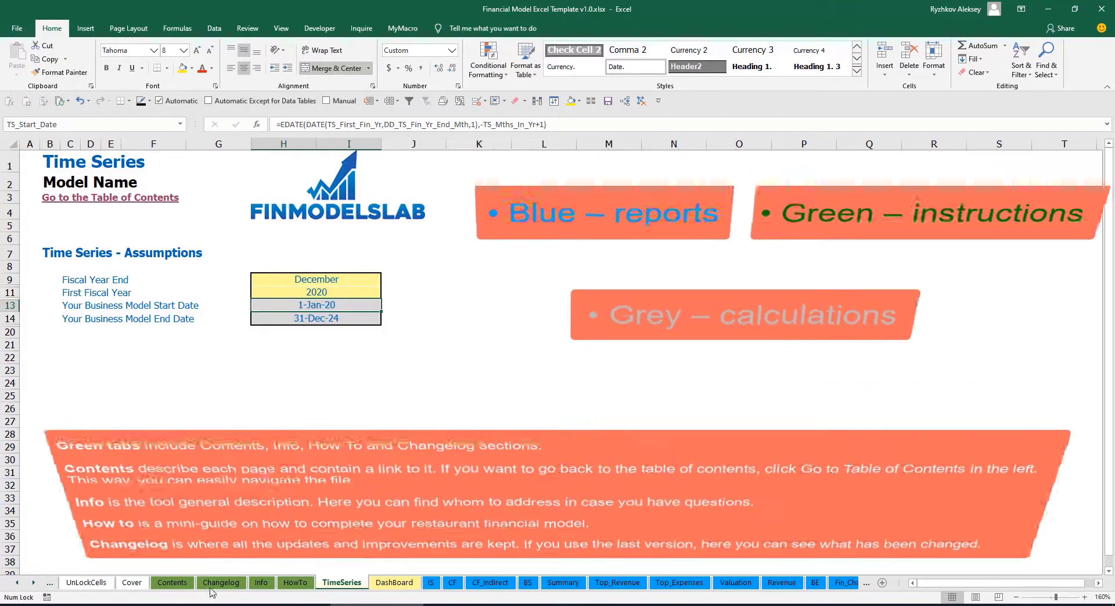
pyautogui.click(172, 582)
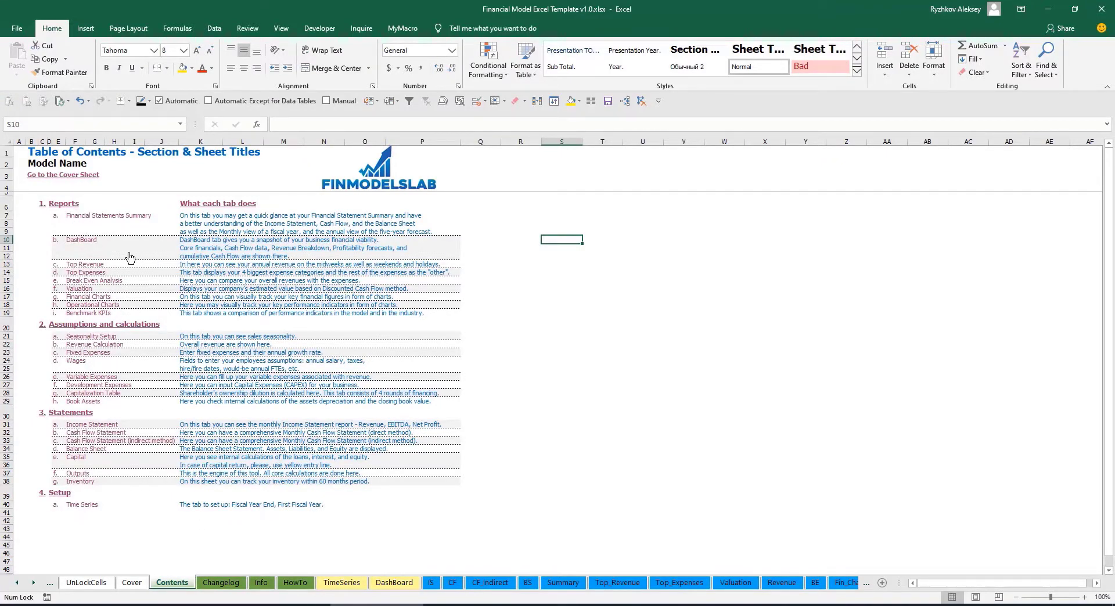
# Visit Financial Statements Summary via its hyperlink, return to Contents, then open the HowTo sheet.
pyautogui.click(100, 218)
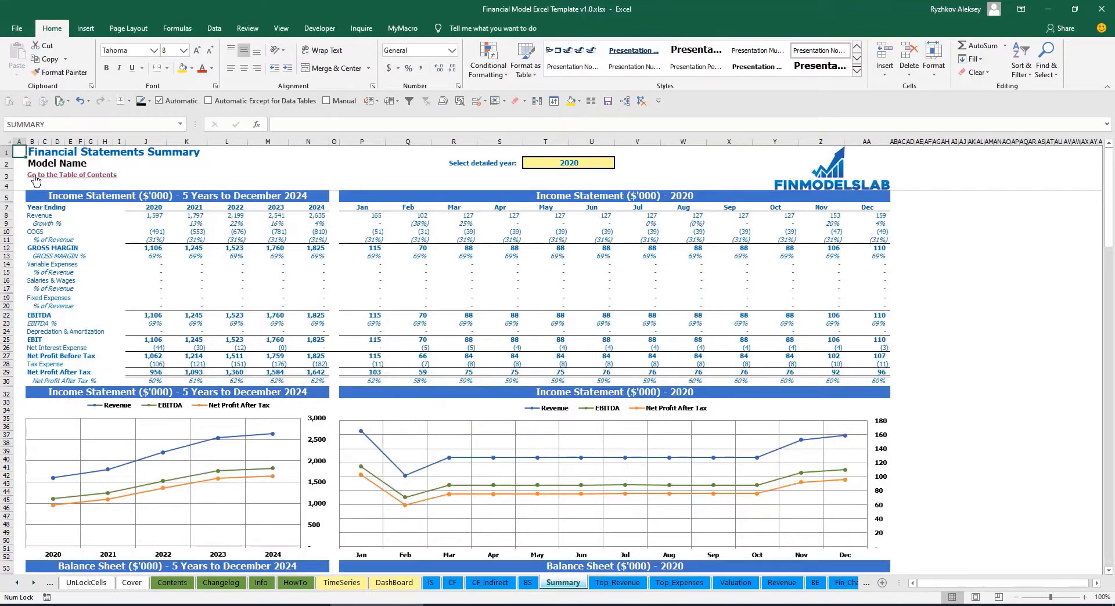
pyautogui.click(36, 176)
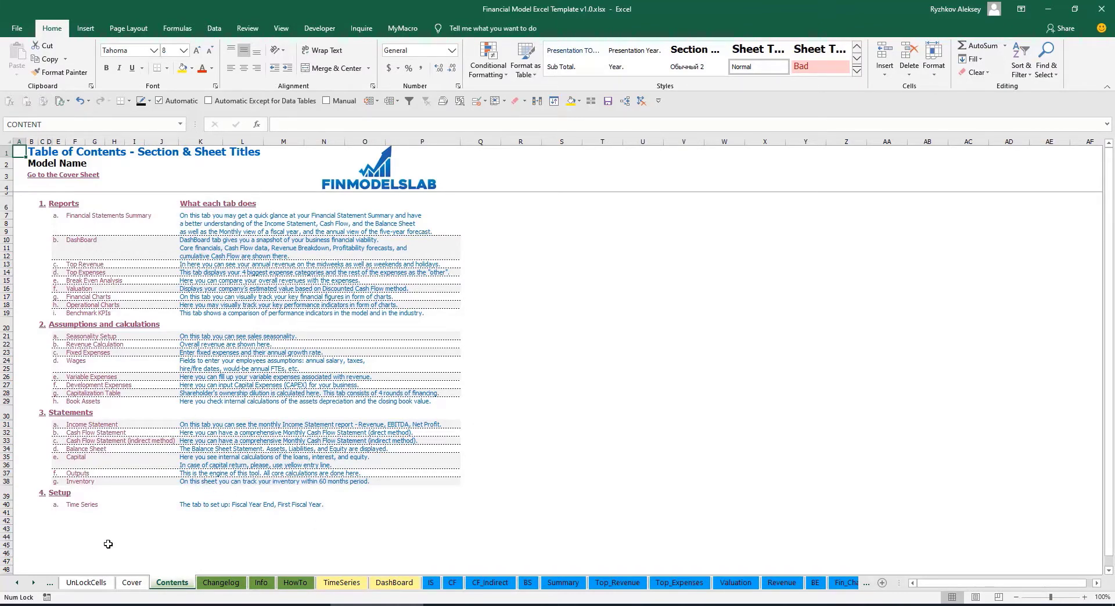
pyautogui.click(294, 583)
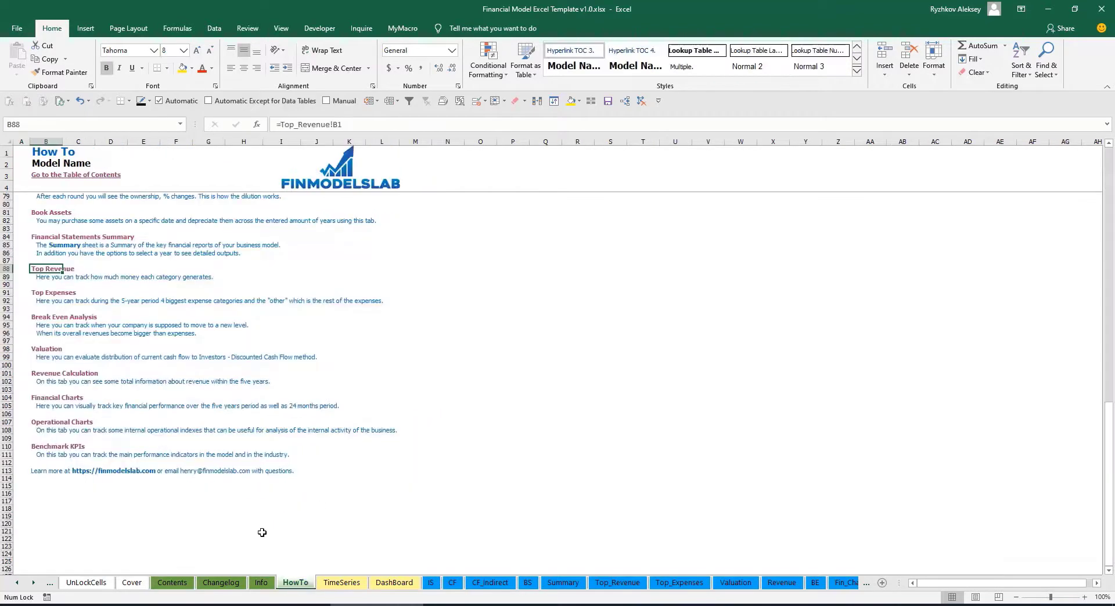
# Read through the How To guide's tab descriptions, then switch to the Book Assets sheet.
pyautogui.scroll(20, 109, 323)
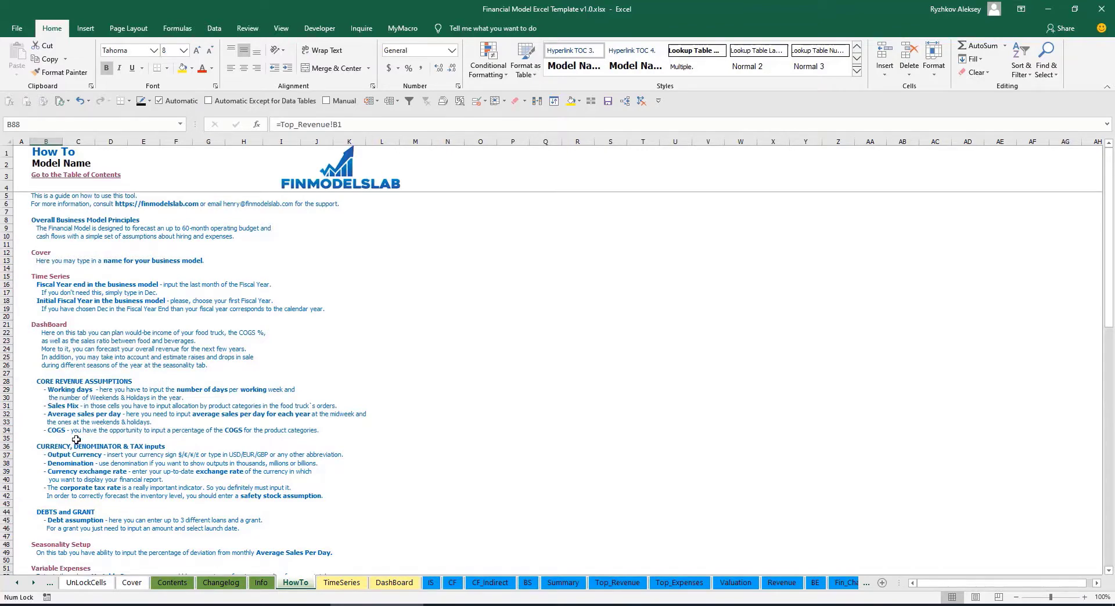
pyautogui.scroll(-3, 59, 390)
pyautogui.scroll(-3, 66, 420)
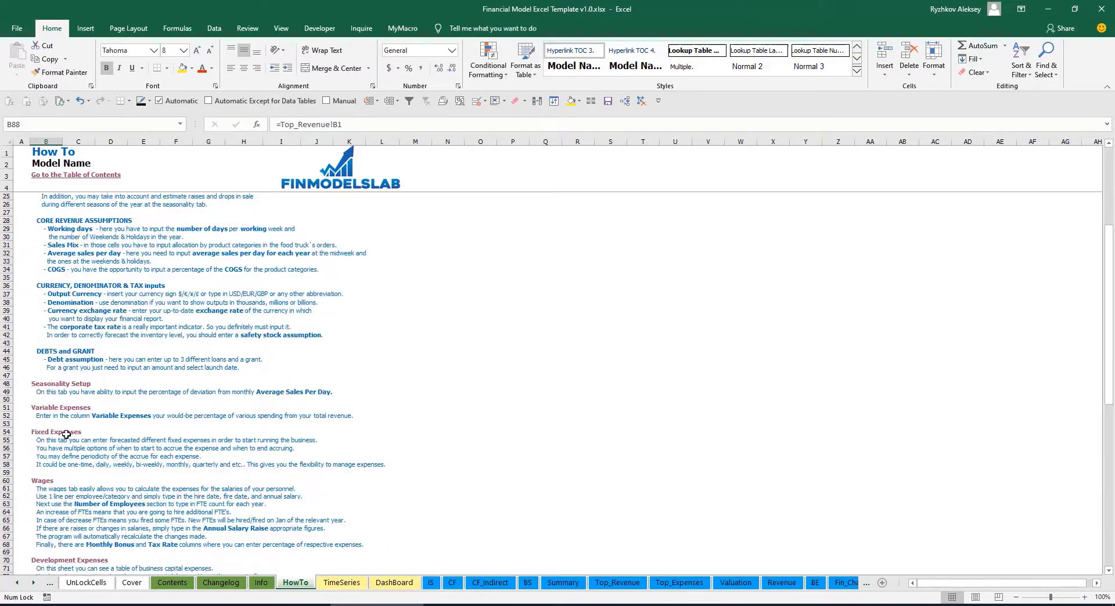
pyautogui.scroll(-3, 58, 453)
pyautogui.scroll(-3, 54, 458)
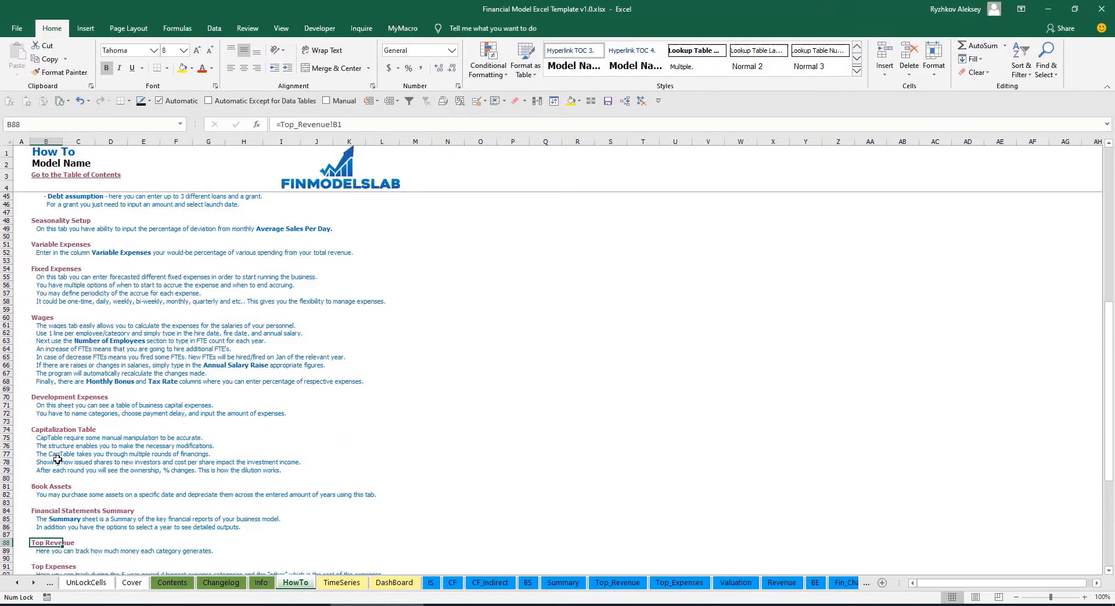
pyautogui.scroll(6, 58, 385)
pyautogui.scroll(6, 46, 401)
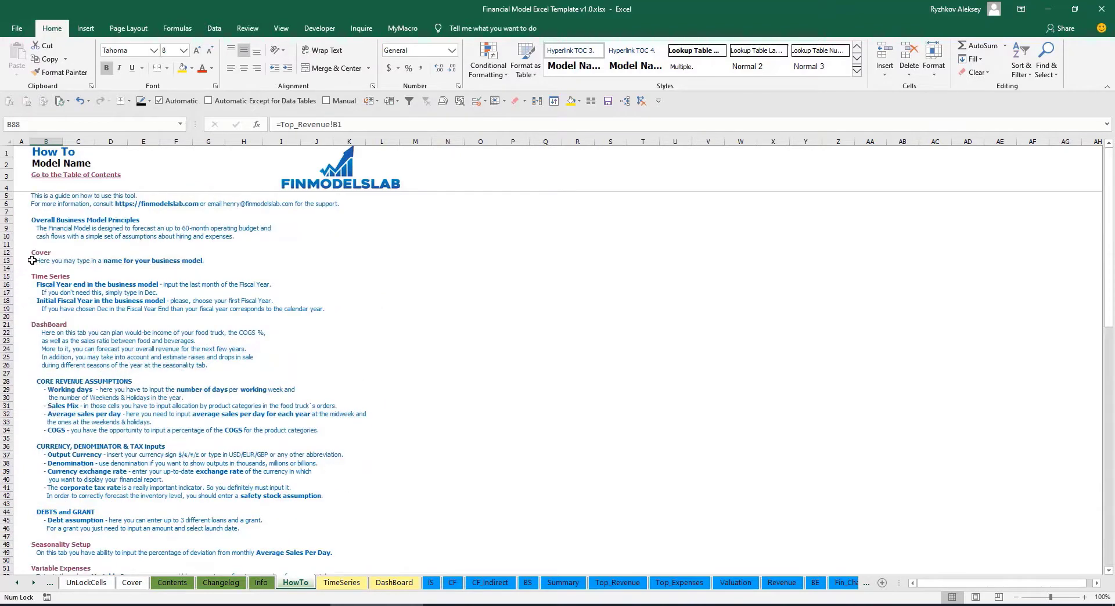
pyautogui.scroll(-3, 45, 352)
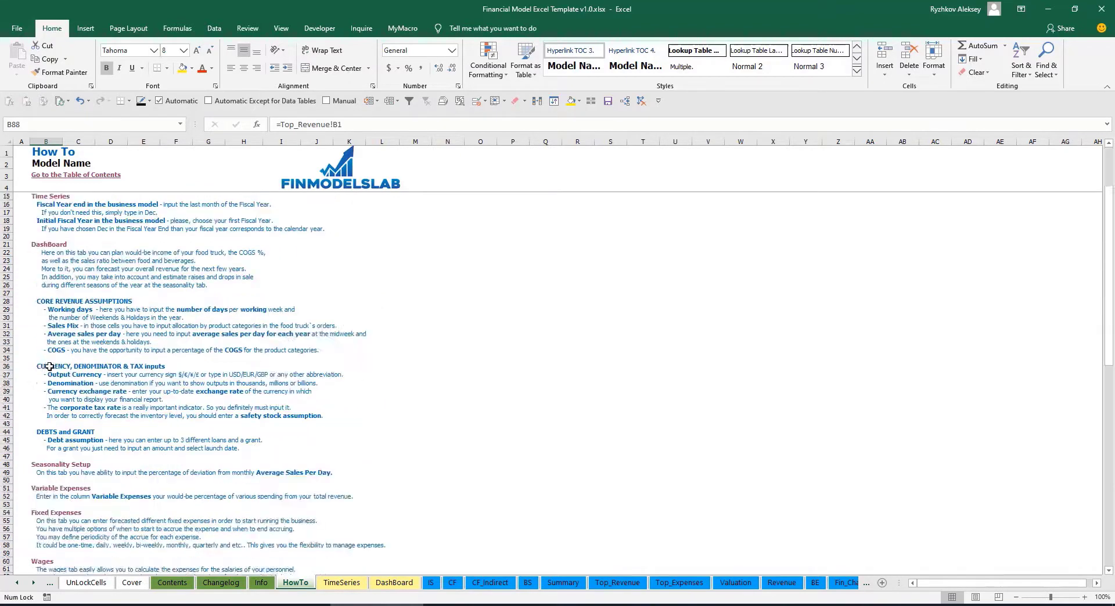
pyautogui.scroll(-3, 55, 369)
pyautogui.scroll(-3, 51, 369)
pyautogui.scroll(-3, 52, 329)
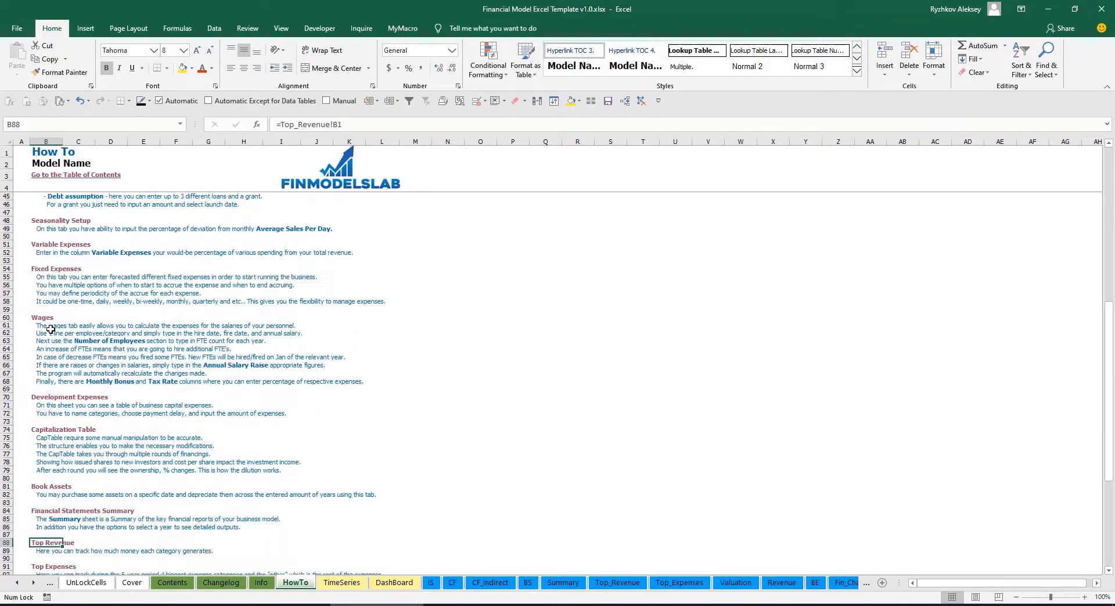
pyautogui.click(38, 486)
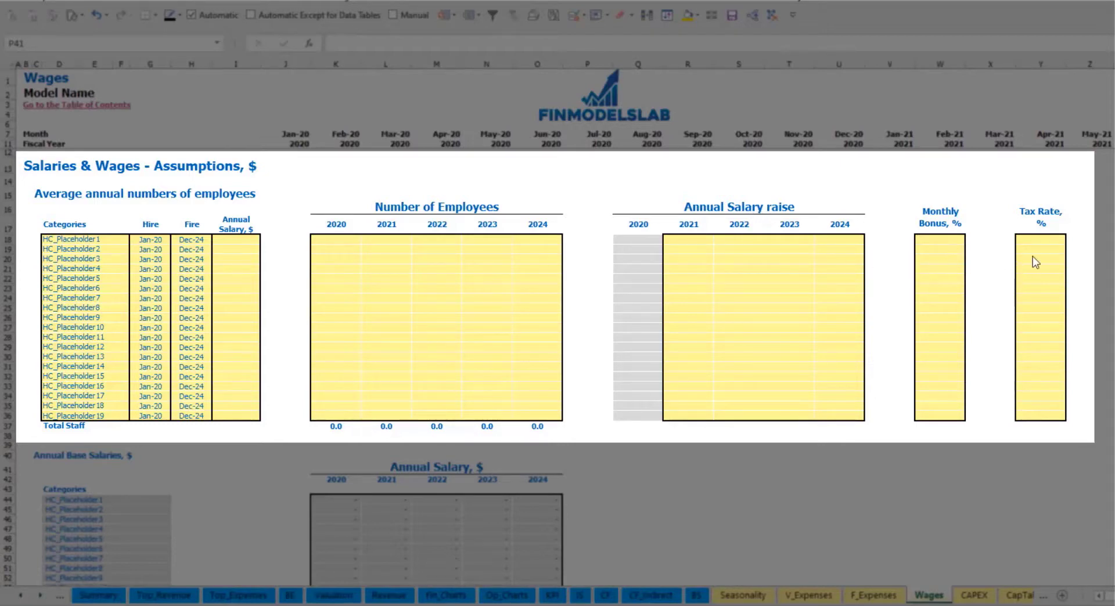
# Name the first staff position CFO and set its hire date to Mar-20.
pyautogui.click(114, 239)
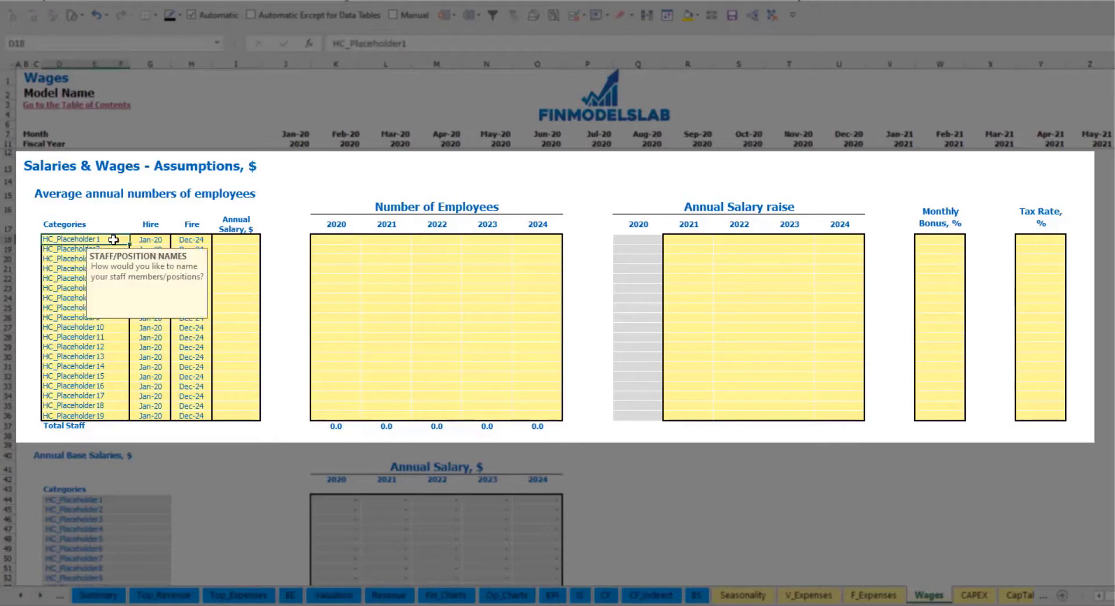
pyautogui.write('CFO')
pyautogui.press('Return')
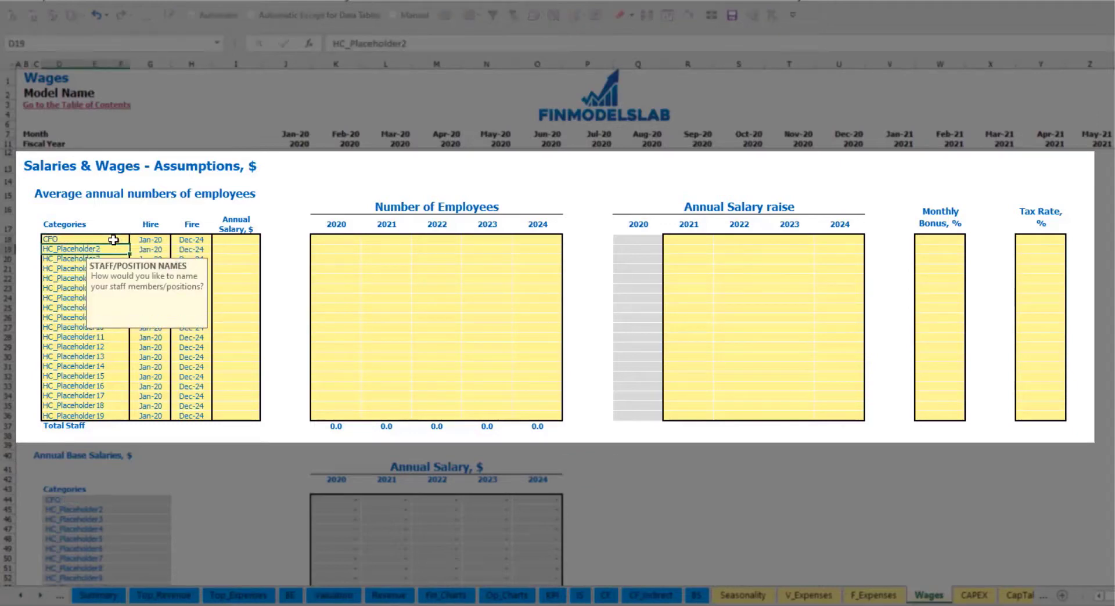
pyautogui.click(154, 239)
pyautogui.click(174, 239)
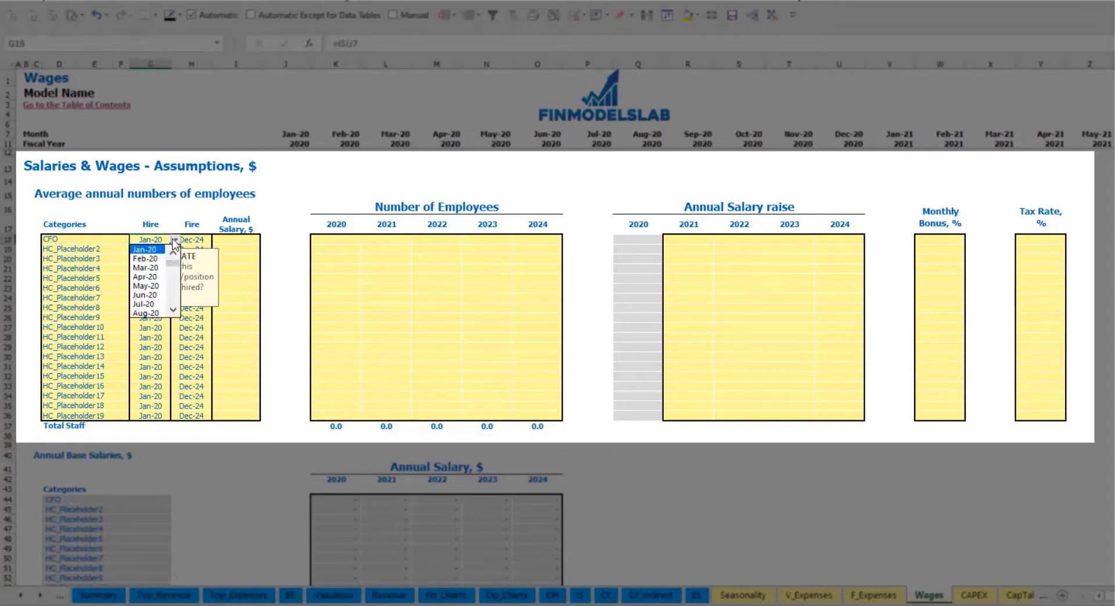
pyautogui.click(156, 267)
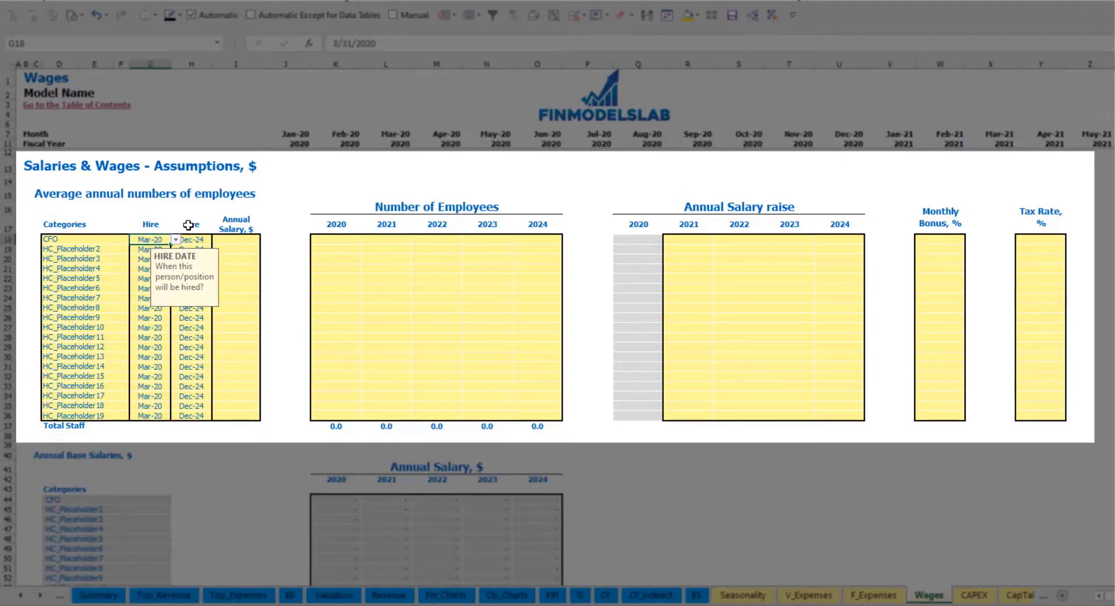
pyautogui.click(197, 240)
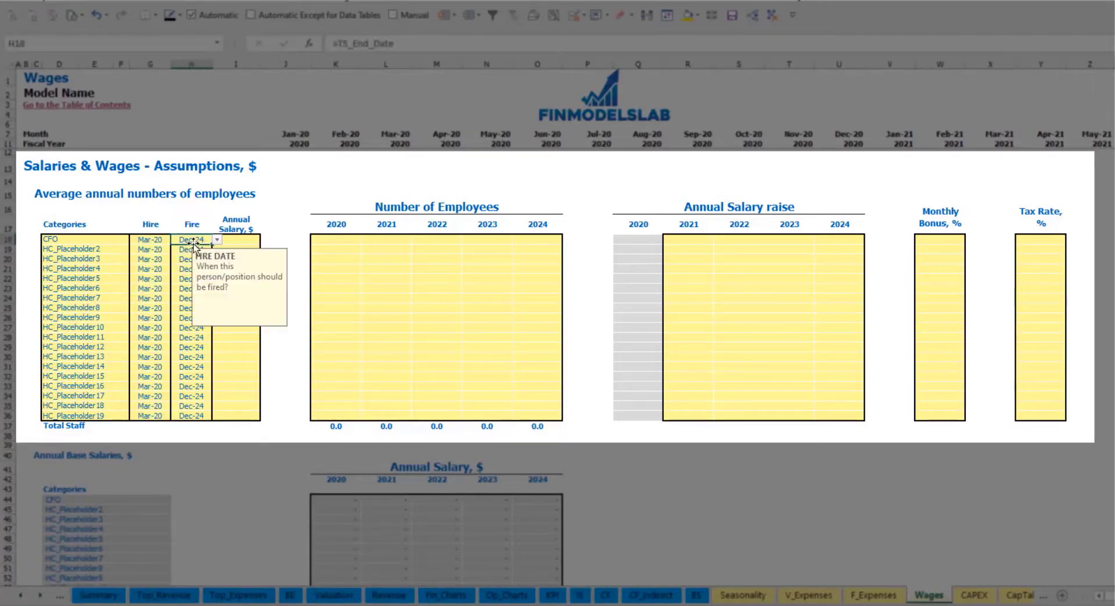
# Give the CFO a 50,000 annual salary and 1.0 employee in each year 2020–2024.
pyautogui.click(240, 240)
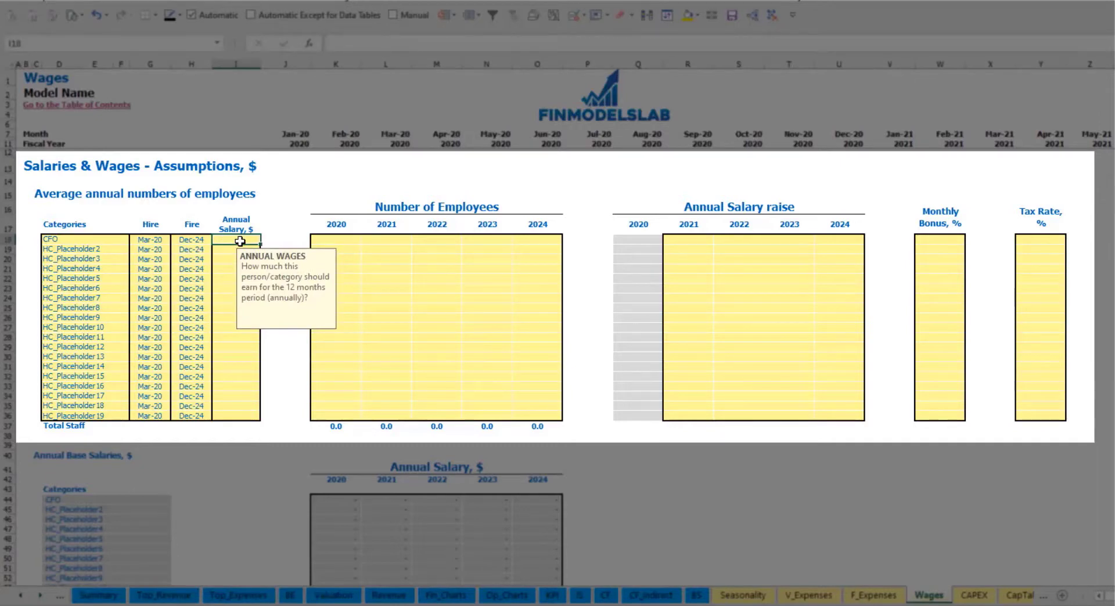
pyautogui.write('50')
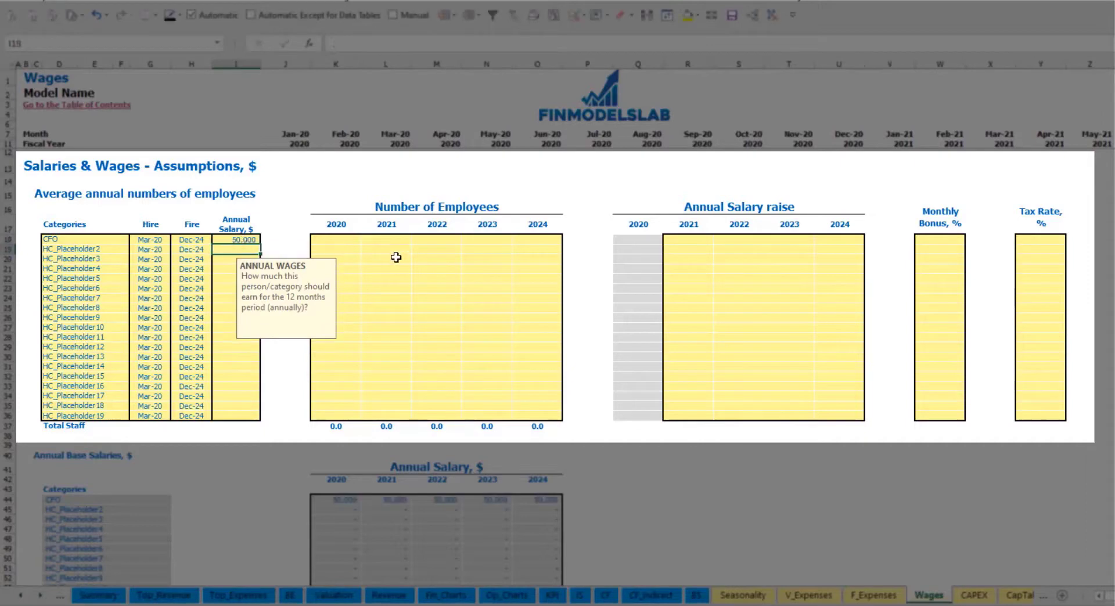
pyautogui.click(350, 242)
pyautogui.write('1')
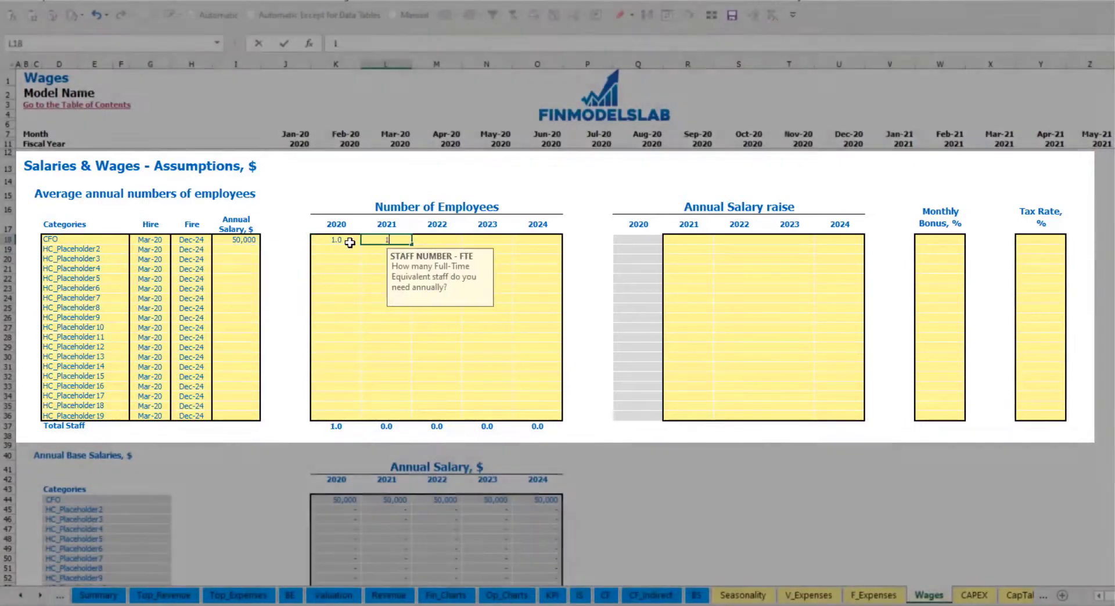
pyautogui.write('\t1\t1\t1')
pyautogui.press('Tab')
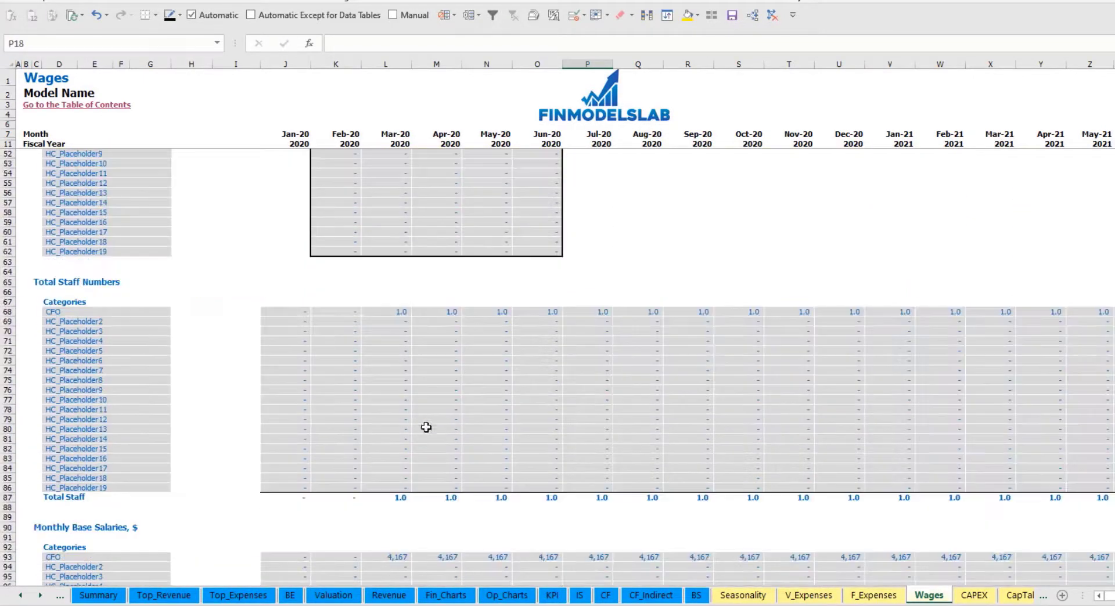
# Inspect the CFO's monthly staff count formula across the whole row.
pyautogui.scroll(-13, 459, 404)
pyautogui.click(401, 312)
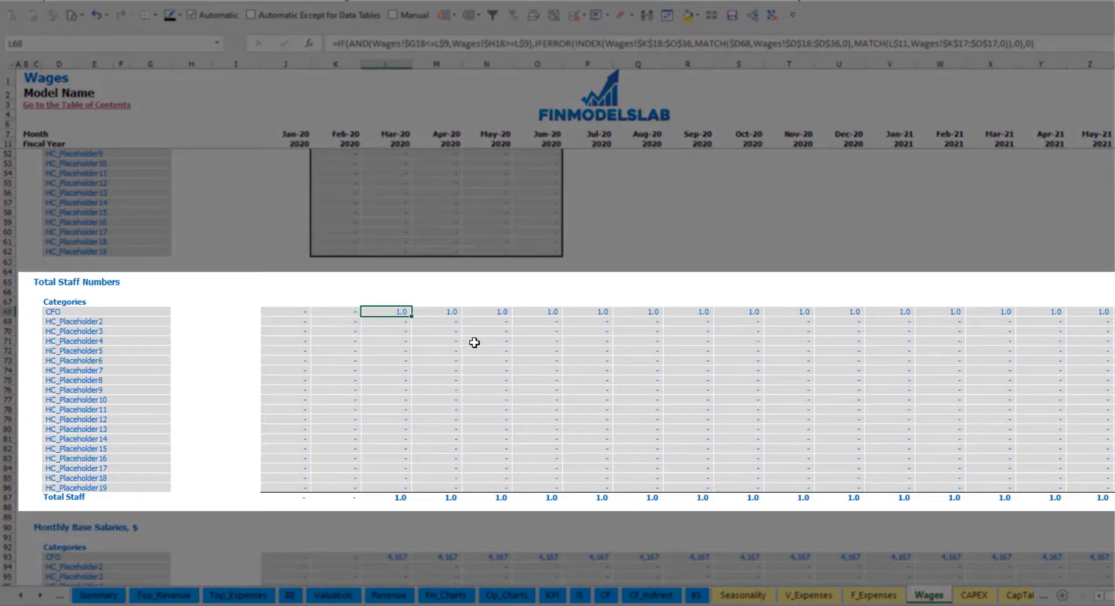
pyautogui.hotkey('ctrl', 'Right')
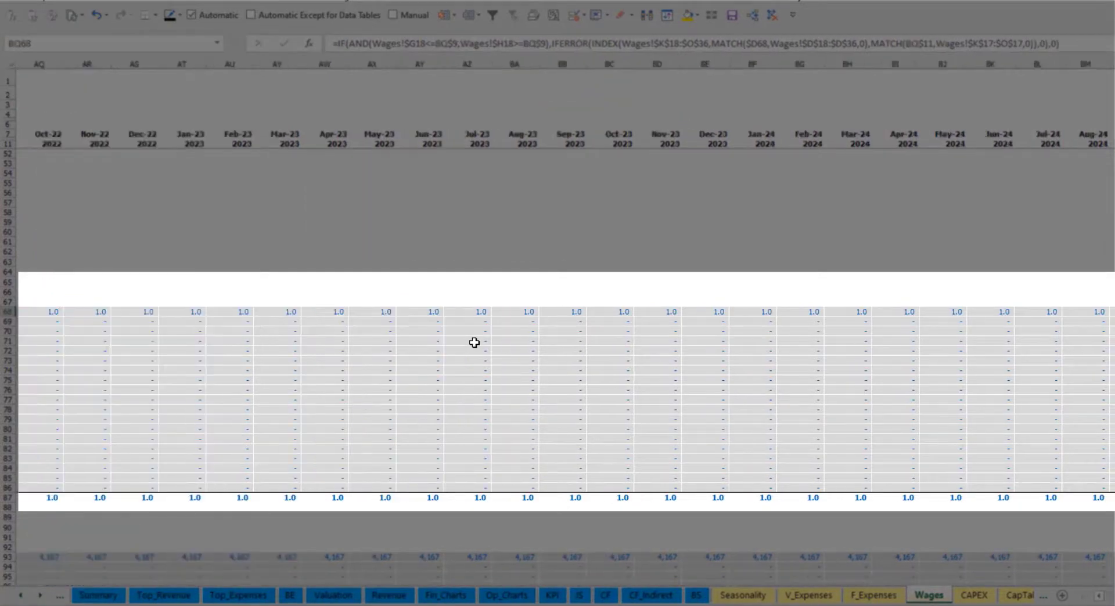
pyautogui.press('Home')
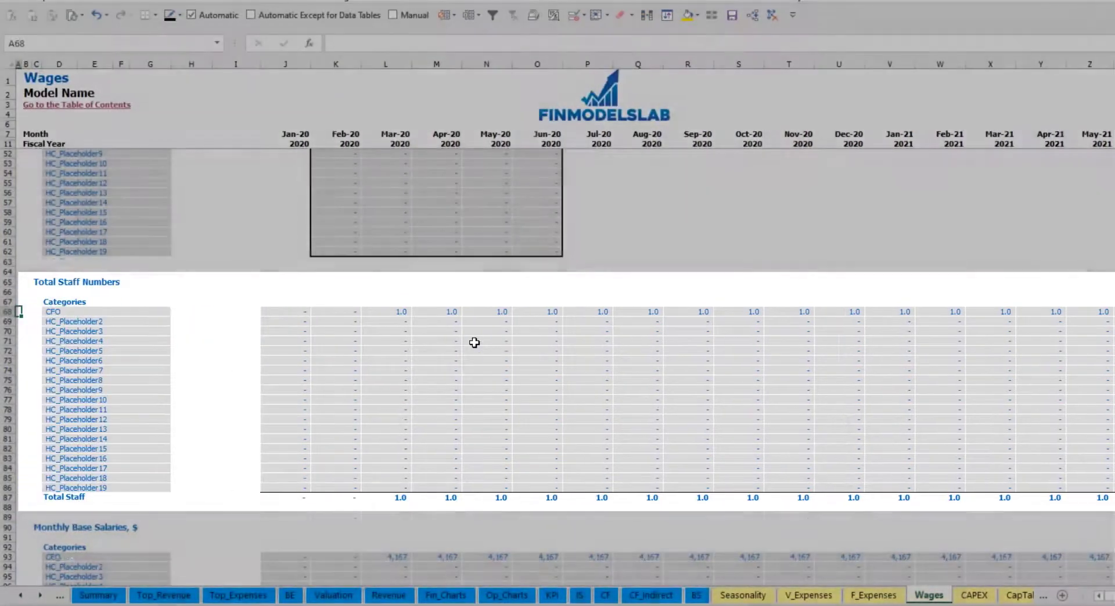
pyautogui.scroll(13, 473, 344)
# Give the CFO a 5% raise for 2021, copied through 2024, and check the annual salaries.
pyautogui.click(693, 241)
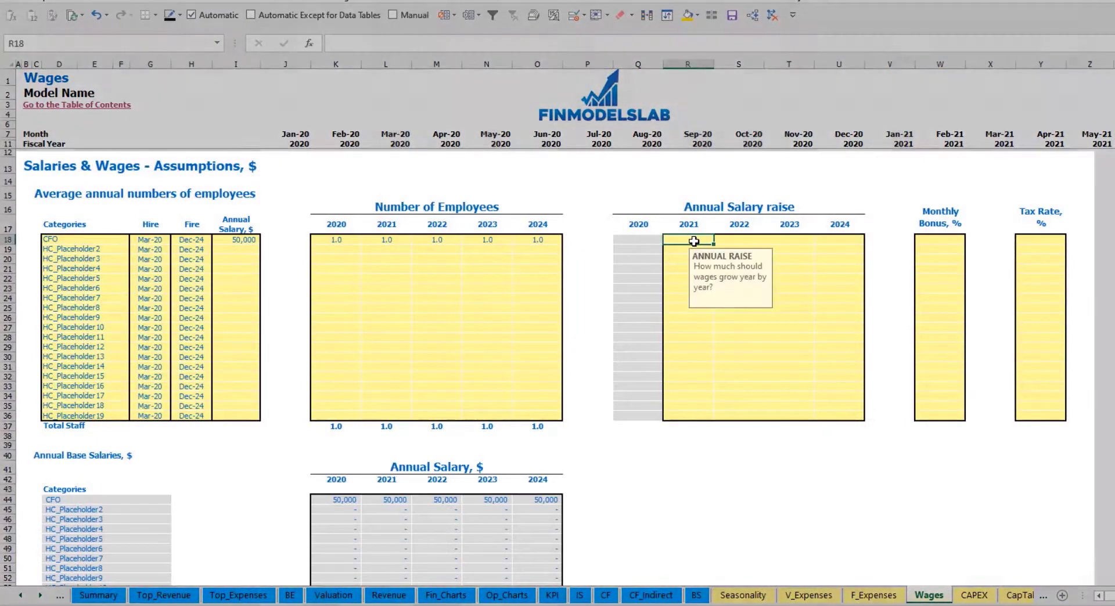
pyautogui.write('5')
pyautogui.hotkey('ctrl', 'Return')
pyautogui.hotkey('ctrl', 'c')
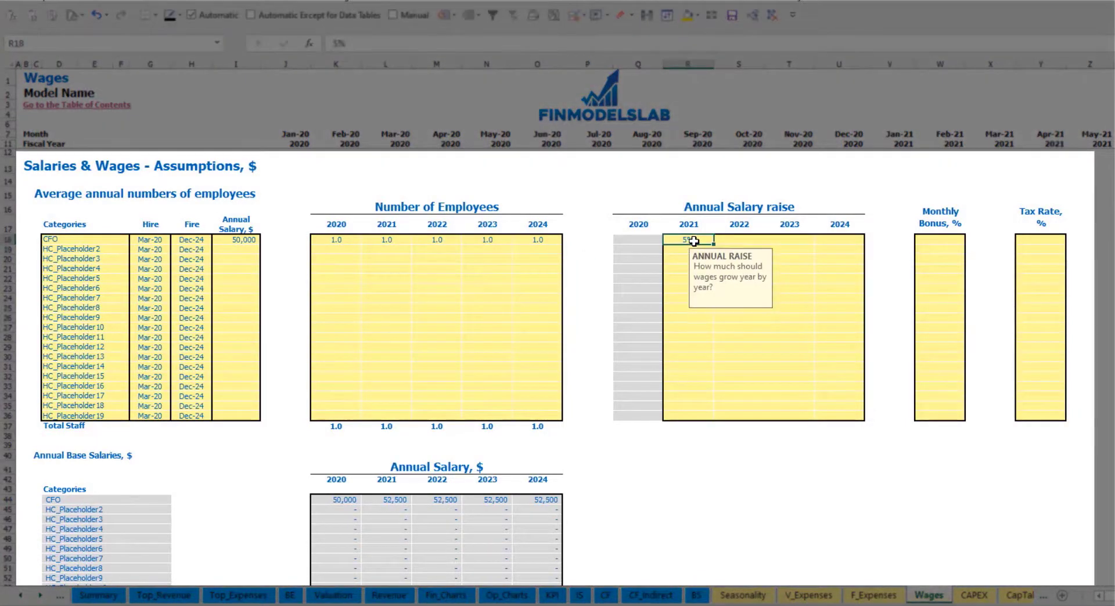
pyautogui.press('Right')
pyautogui.hotkey('shift', 'Right')
pyautogui.hotkey('shift', 'Right')
pyautogui.hotkey('ctrl', 'v')
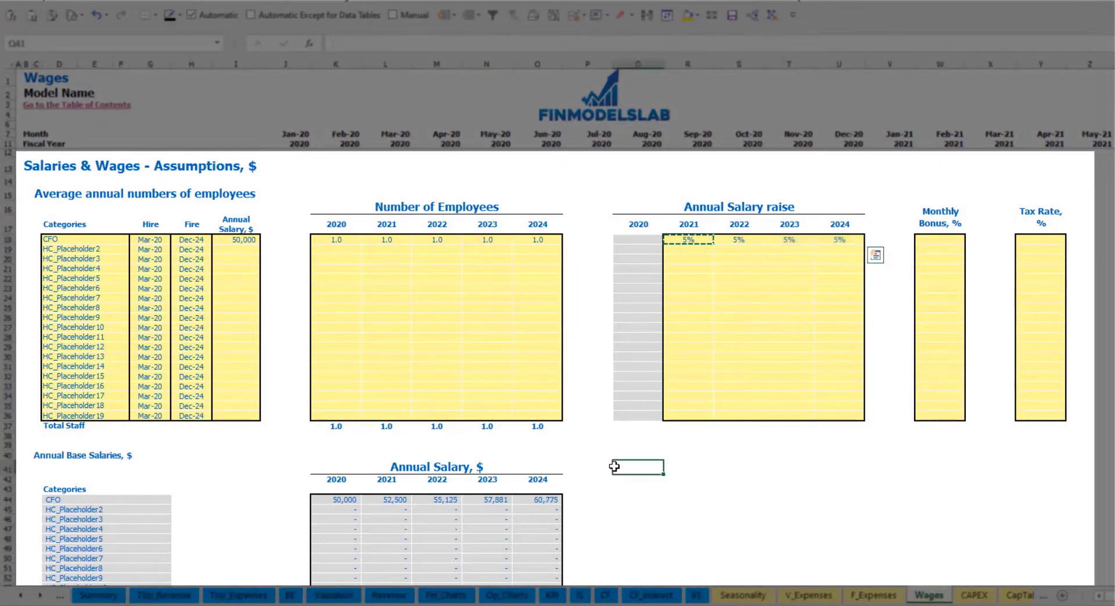
pyautogui.moveTo(338, 503); pyautogui.dragTo(533, 499)
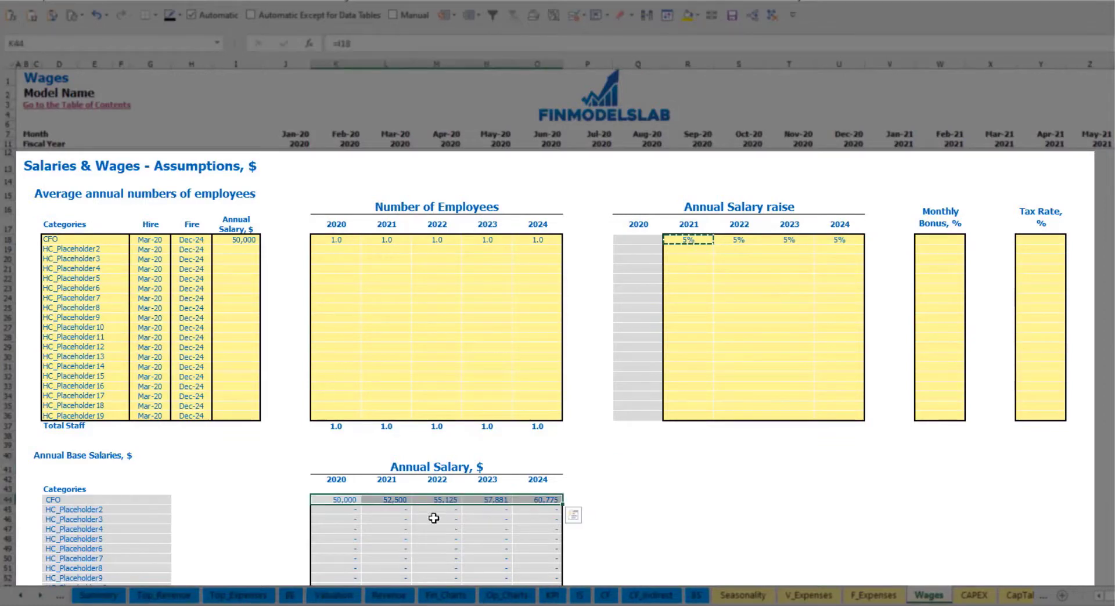
pyautogui.click(396, 514)
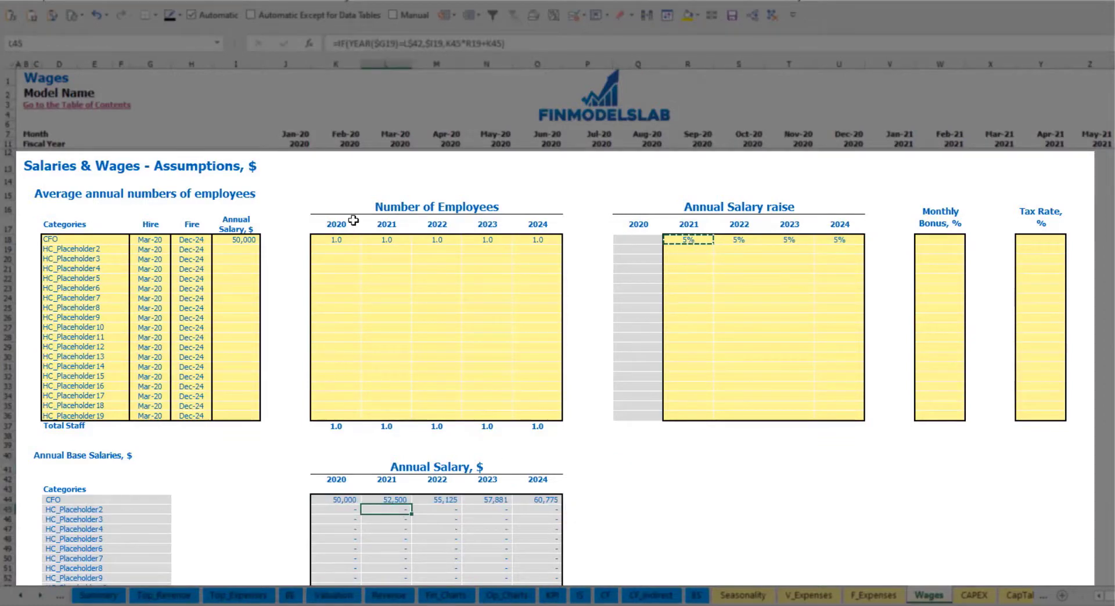
pyautogui.moveTo(708, 242)
pyautogui.mouseDown()
pyautogui.moveTo(809, 255)
pyautogui.moveTo(836, 240)
pyautogui.mouseUp()
pyautogui.click(385, 499)
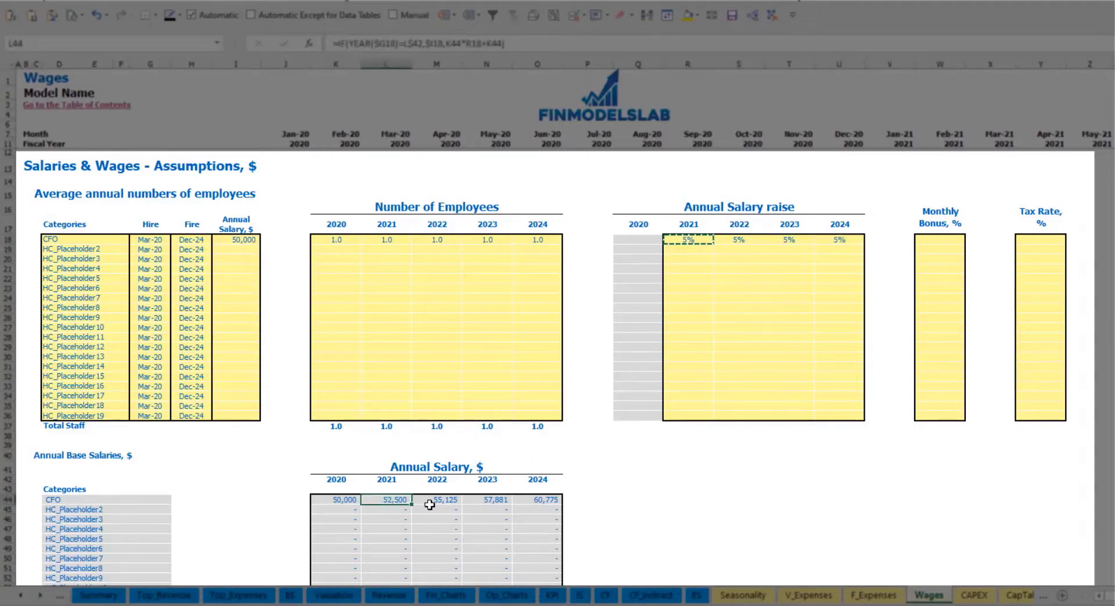
# Set the CFO's monthly bonus to 10% and tax rate to 5%.
pyautogui.click(945, 239)
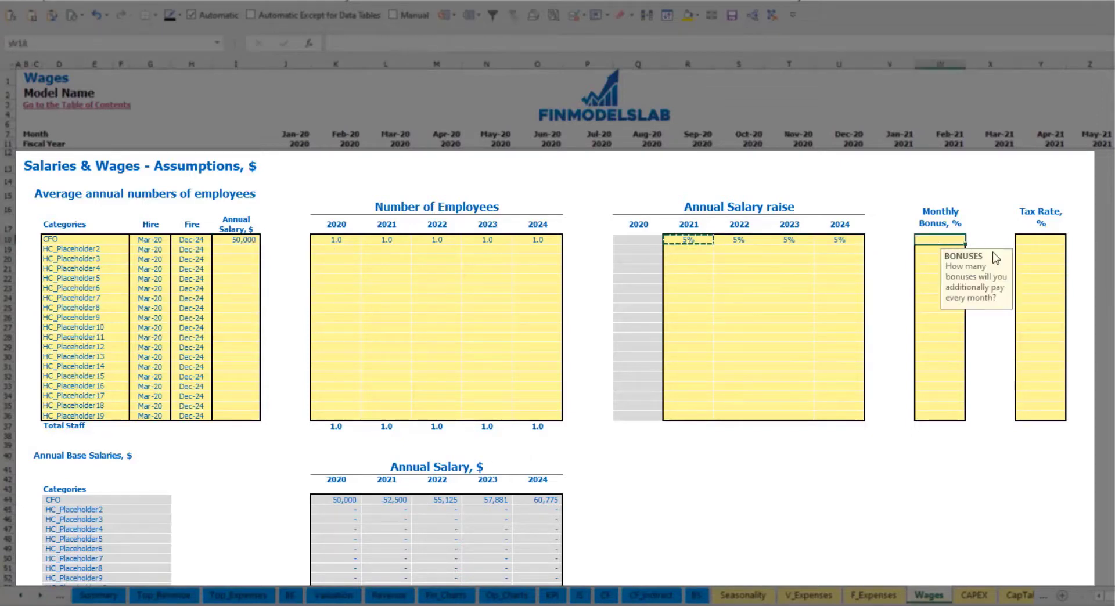
pyautogui.write('10')
pyautogui.press('Return')
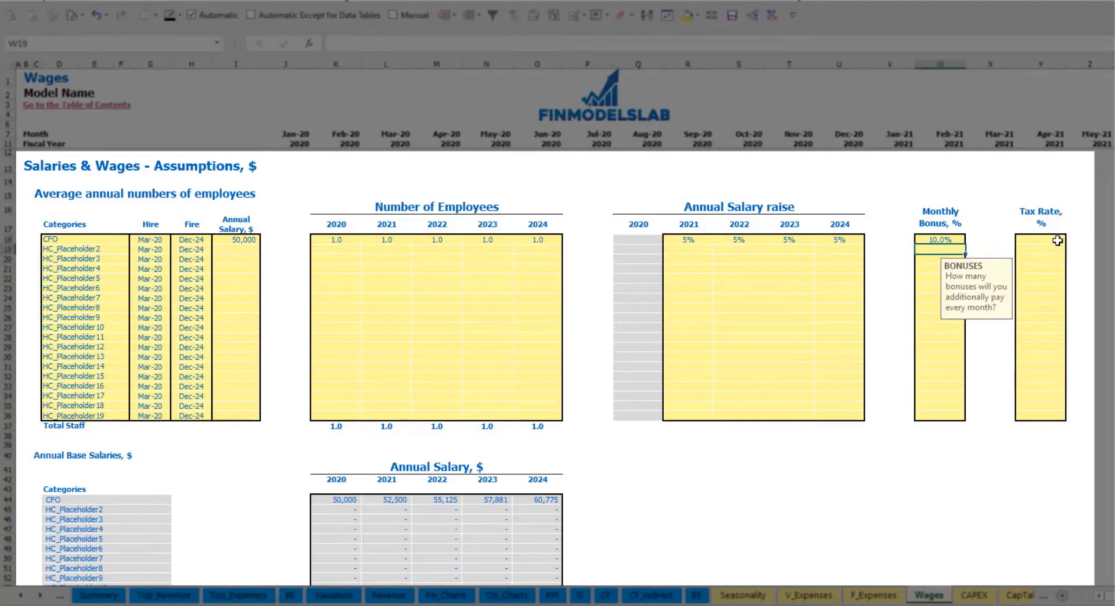
pyautogui.click(1051, 238)
pyautogui.write('5')
pyautogui.press('Return')
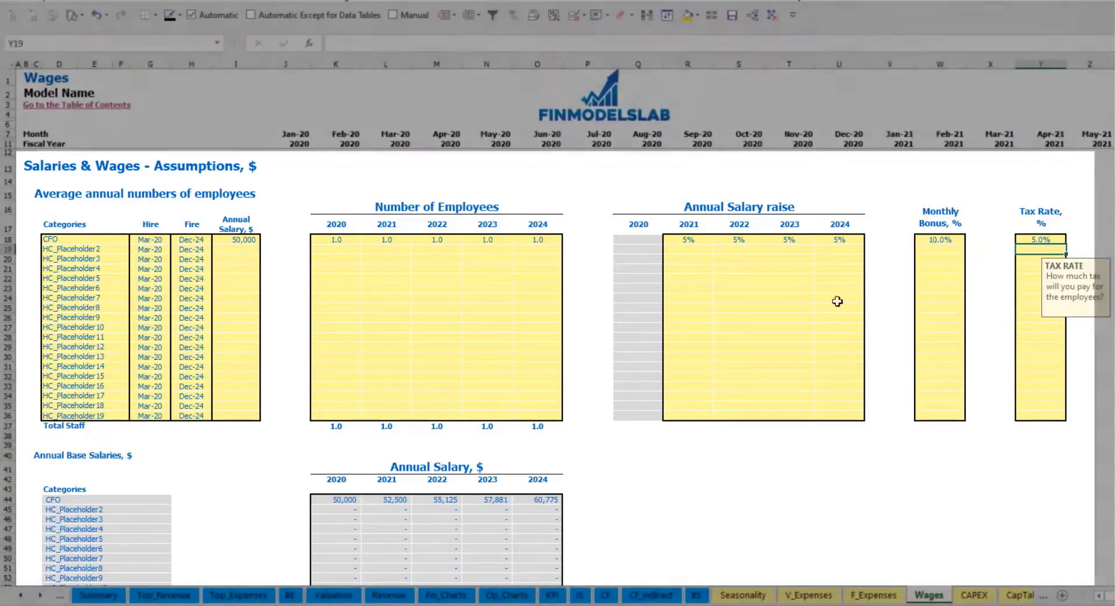
# Review the CFO's monthly salary, bonus and tax rows, starting from Mar-20.
pyautogui.scroll(-3, 441, 363)
pyautogui.scroll(-8, 441, 363)
pyautogui.scroll(-3, 314, 436)
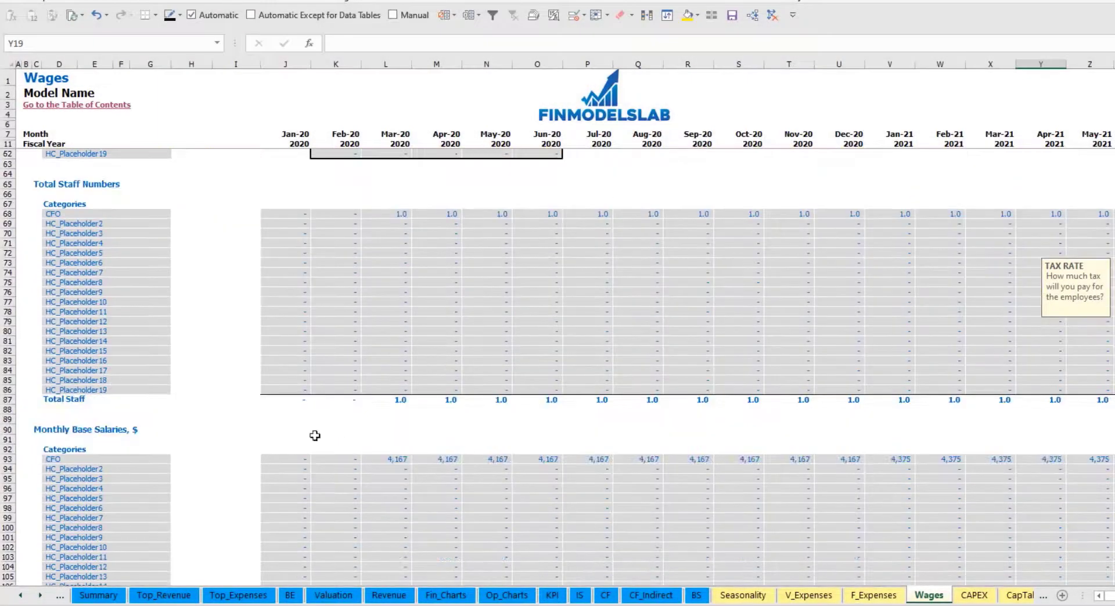
pyautogui.scroll(-3, 12, 466)
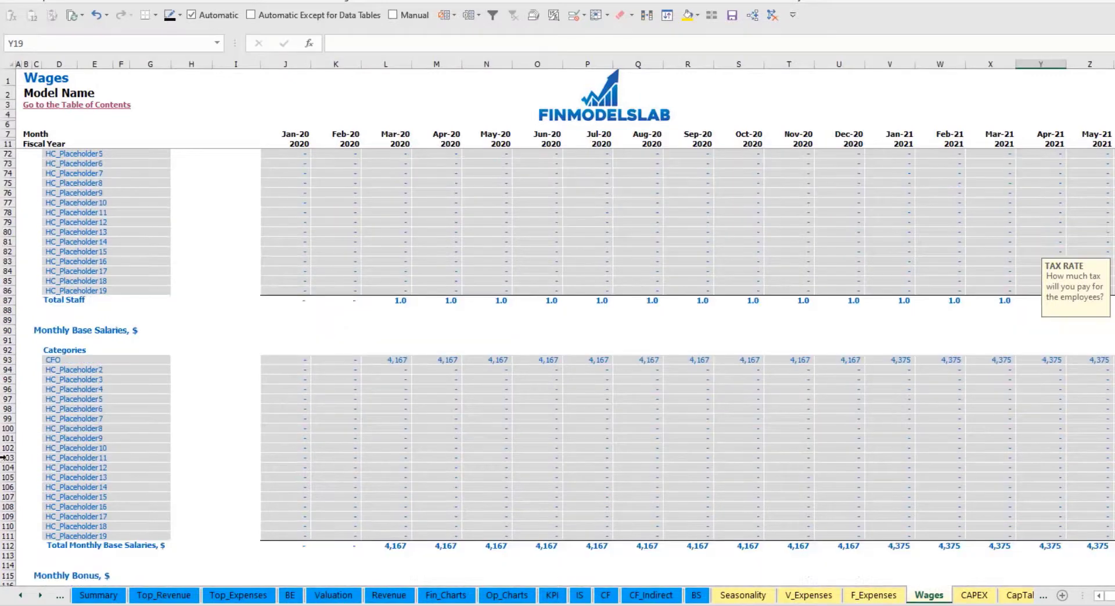
pyautogui.click(8, 360)
pyautogui.click(400, 358)
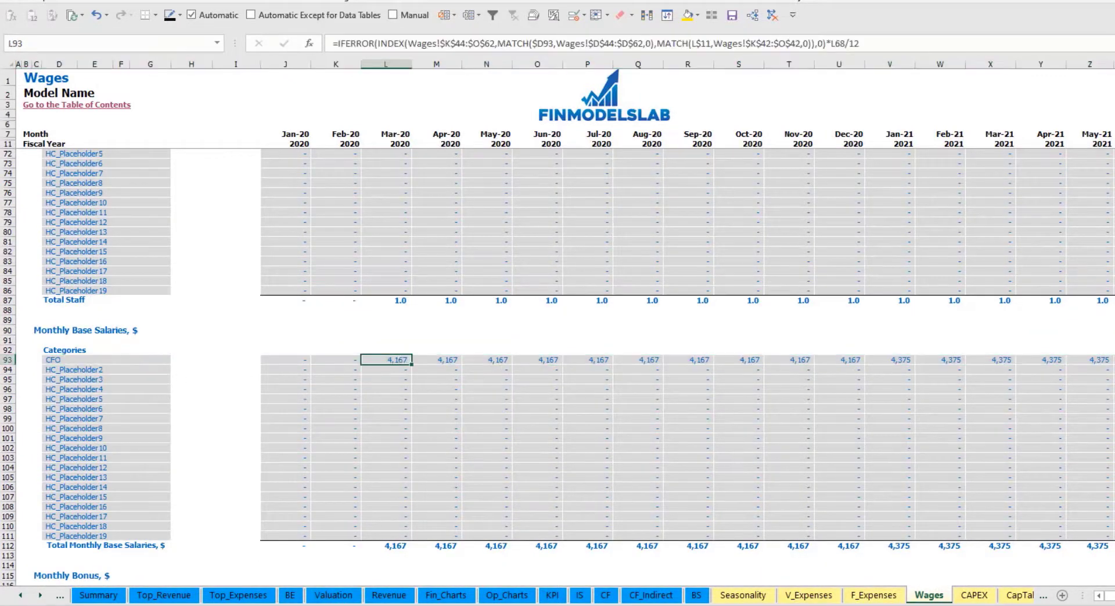
pyautogui.scroll(-7, 160, 435)
pyautogui.click(7, 409)
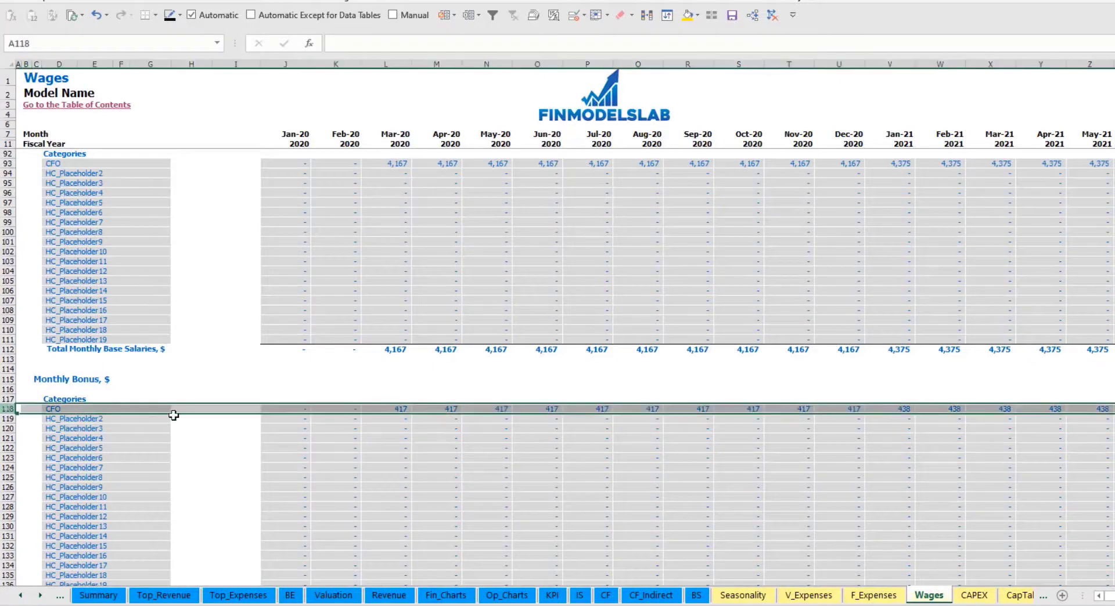
pyautogui.click(401, 409)
pyautogui.scroll(-5, 85, 429)
pyautogui.scroll(-2, 84, 429)
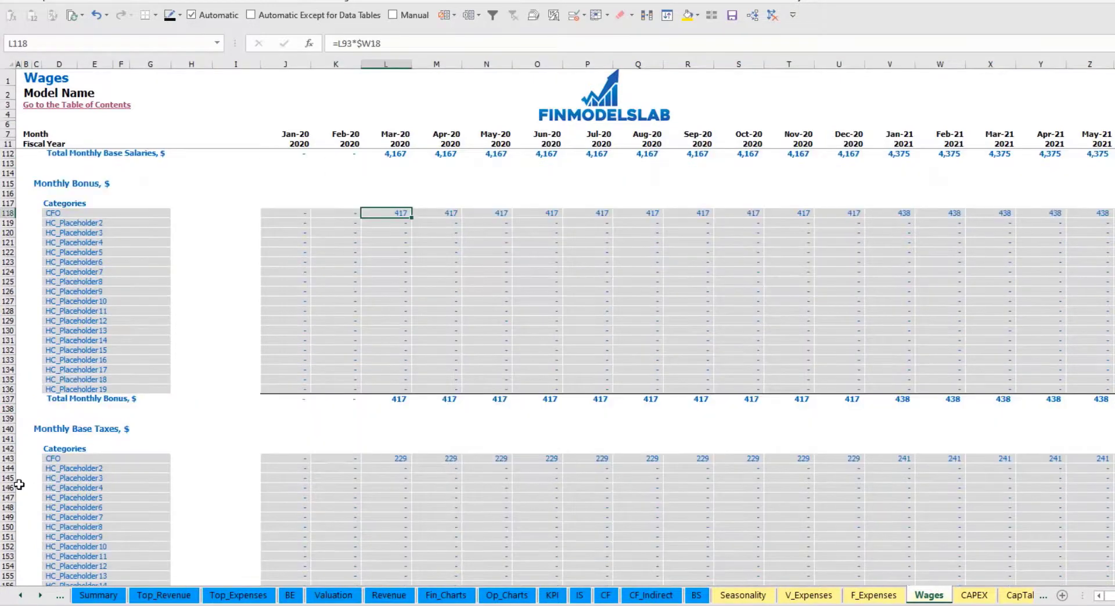
pyautogui.click(6, 459)
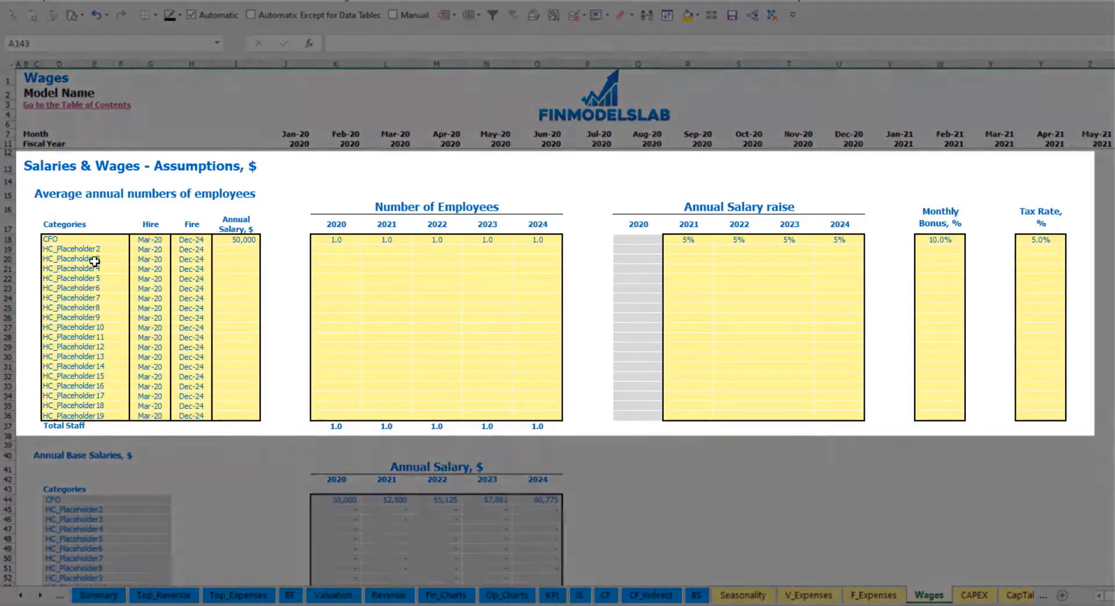
# Add an Admin HC role hired Apr-20 with a 30,000 annual salary.
pyautogui.click(82, 249)
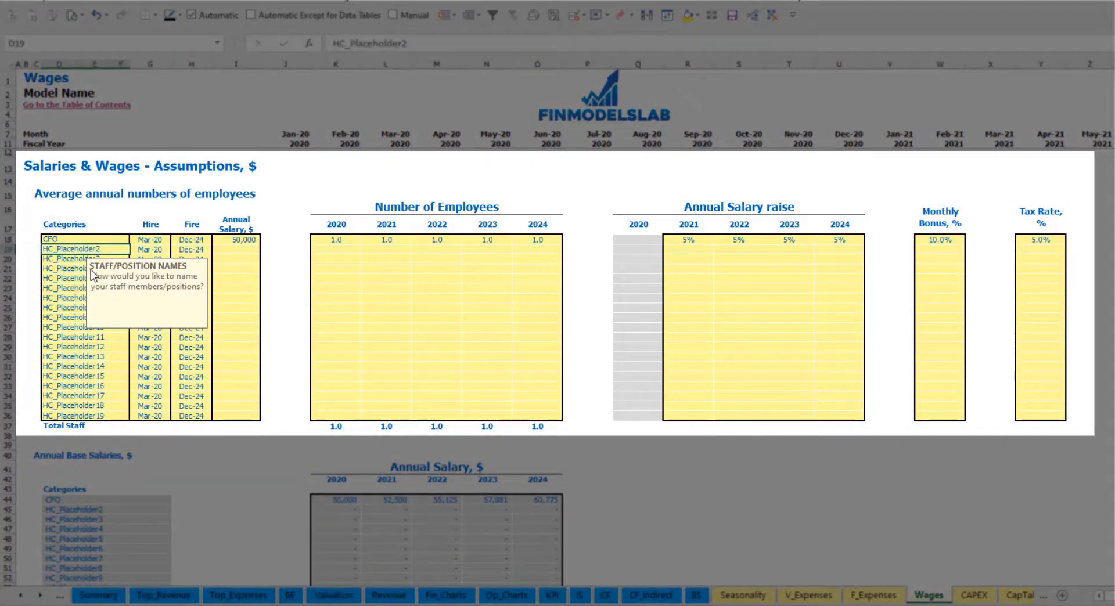
pyautogui.write('Admin HC')
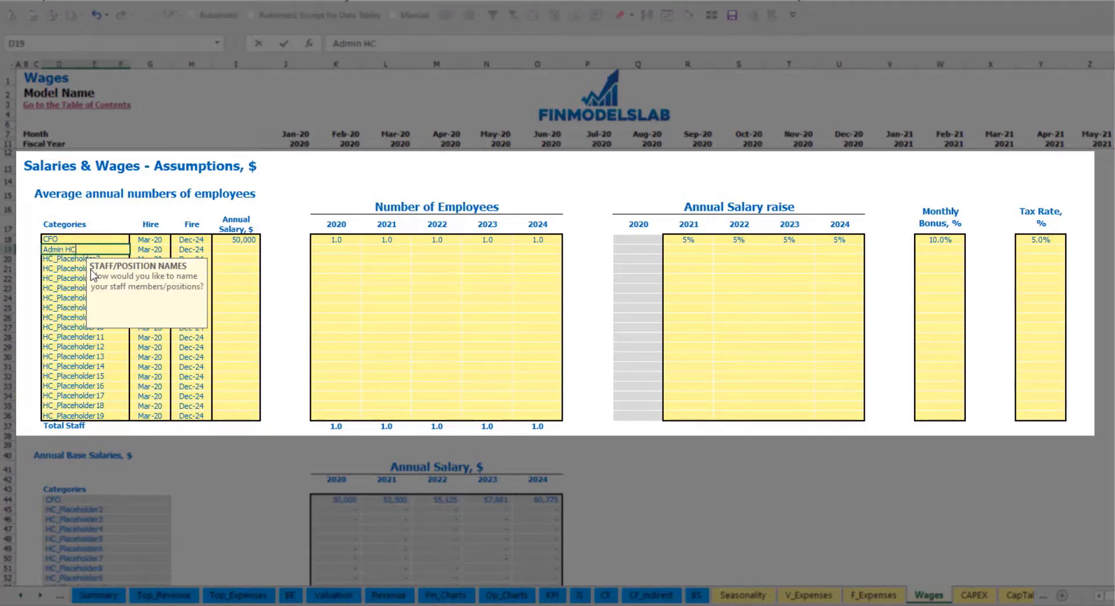
pyautogui.press('Return')
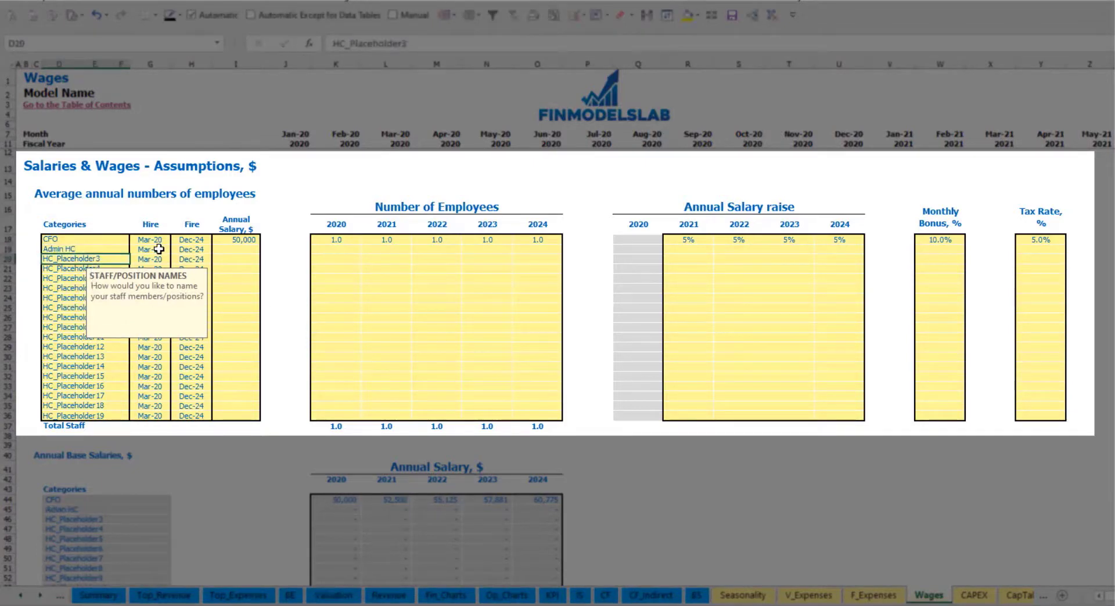
pyautogui.click(159, 249)
pyautogui.click(176, 249)
pyautogui.click(161, 277)
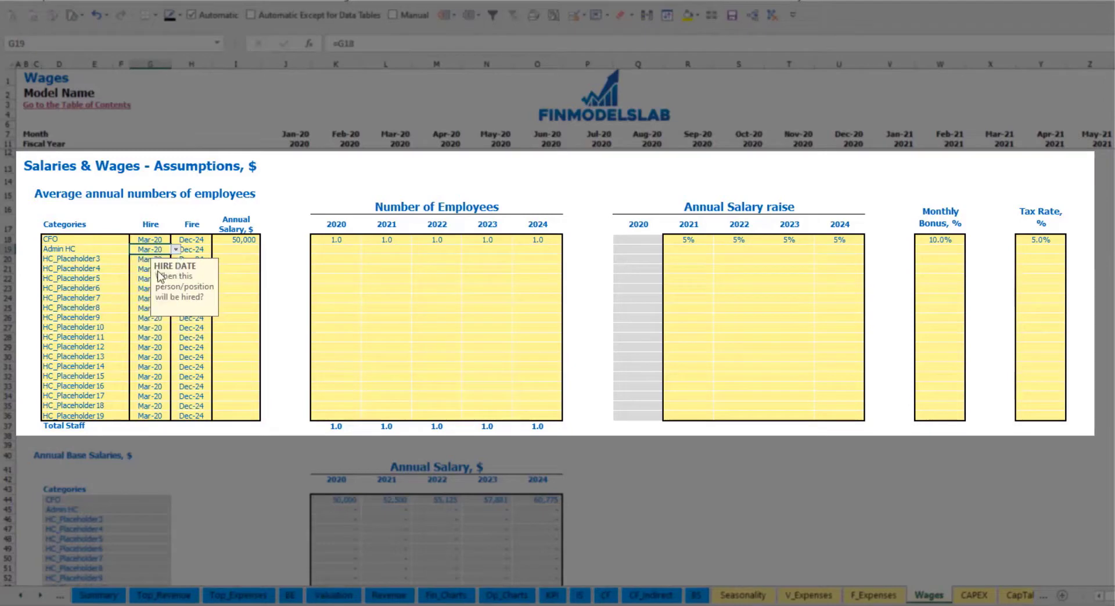
pyautogui.click(201, 251)
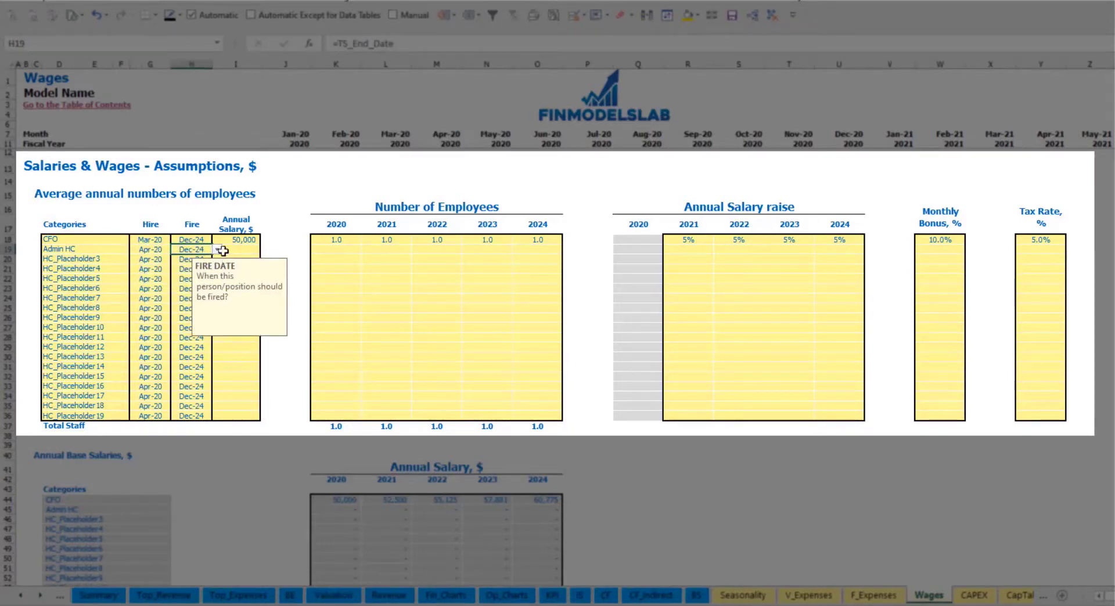
pyautogui.click(233, 249)
pyautogui.write('300')
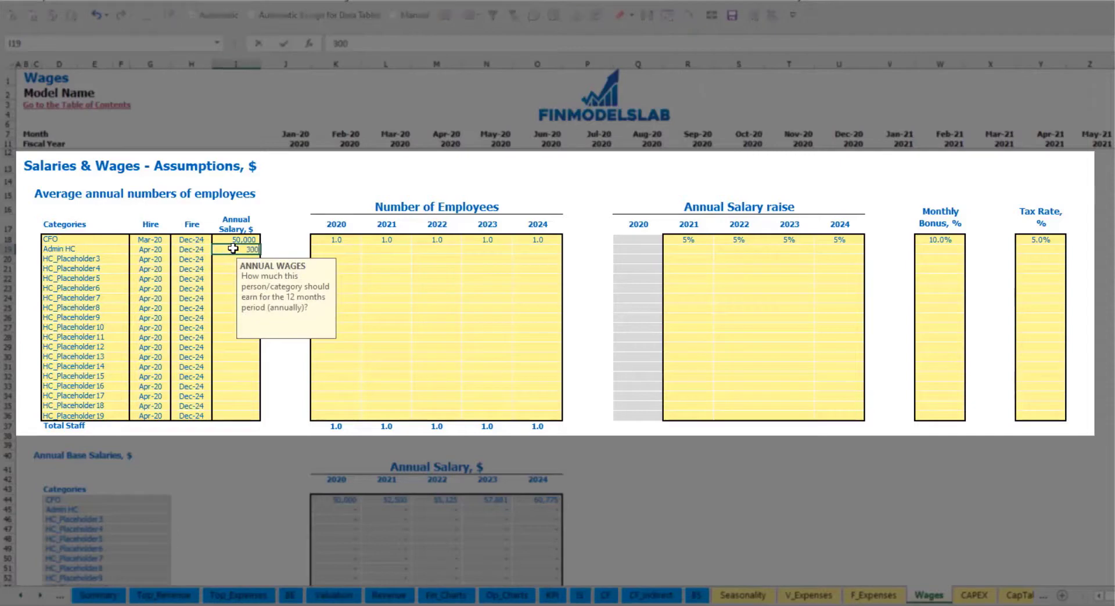
pyautogui.click(346, 249)
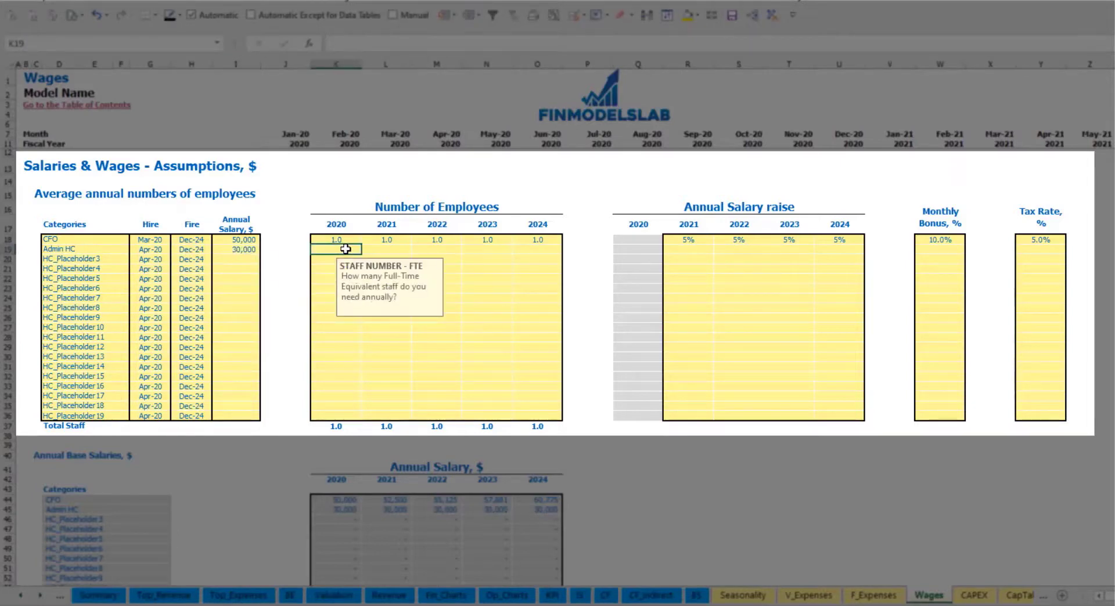
# Enter Admin HC headcounts of 2, 4, 6, 8 and 10 for 2020–2024.
pyautogui.write('2')
pyautogui.press('Tab')
pyautogui.write('4')
pyautogui.press('Tab')
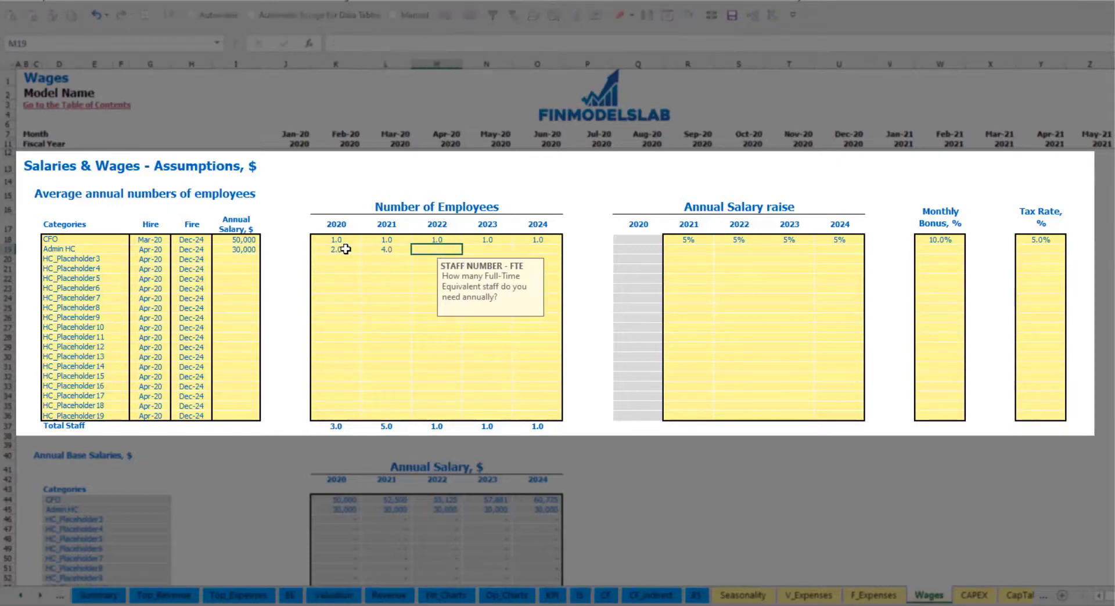
pyautogui.write('6')
pyautogui.press('Tab')
pyautogui.write('8')
pyautogui.press('Tab')
pyautogui.write('10')
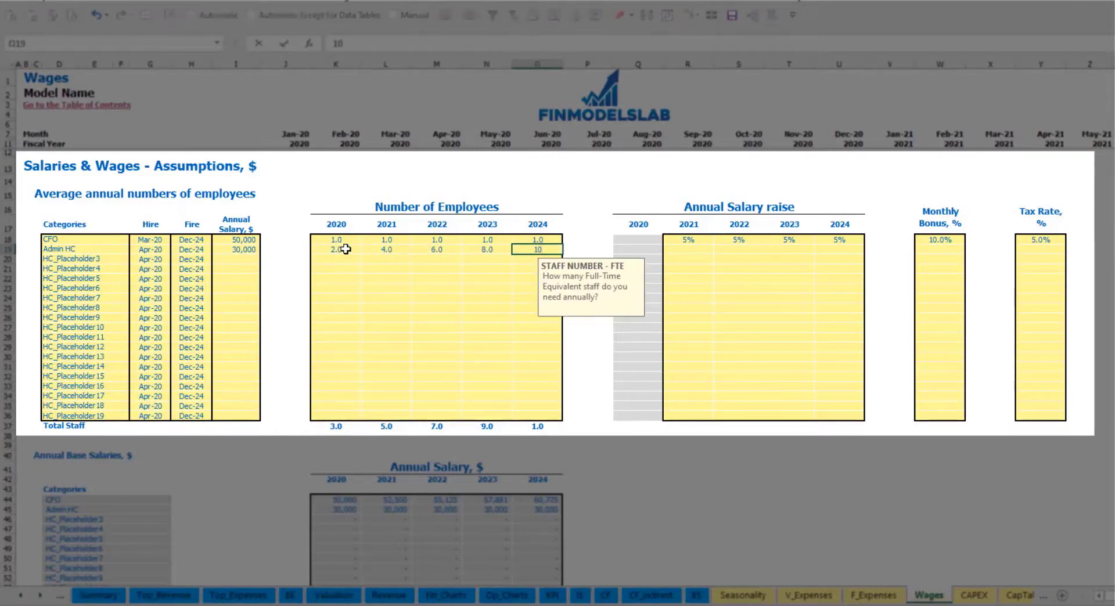
pyautogui.press('Tab')
# Give Admin HC a 3% yearly salary raise for 2021 through 2024.
pyautogui.click(684, 250)
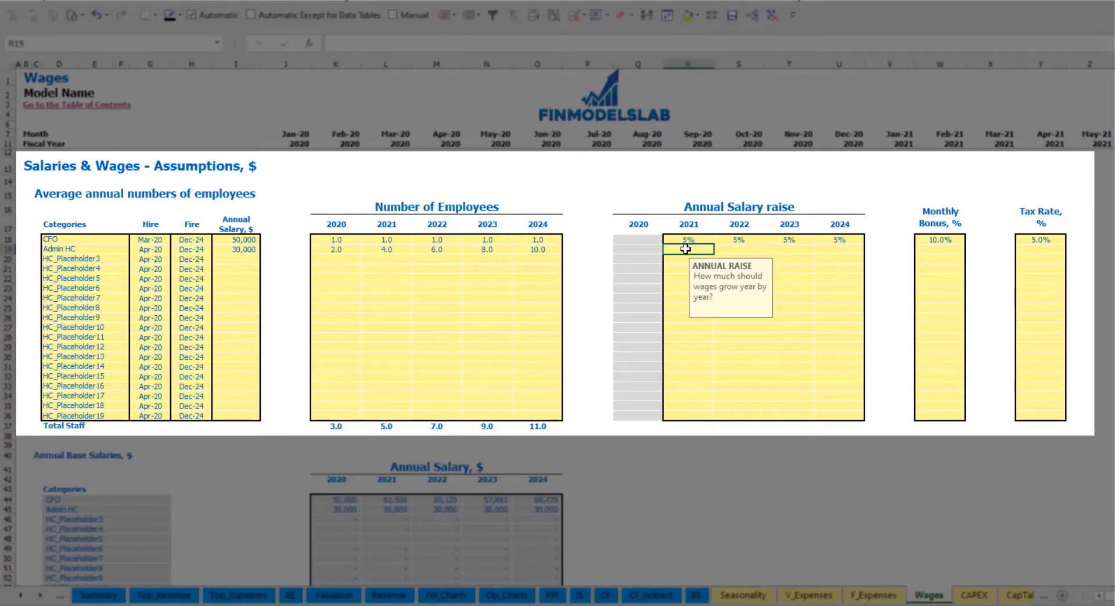
pyautogui.write('5%')
pyautogui.hotkey('ctrl', 'Return')
pyautogui.hotkey('ctrl', 'c')
pyautogui.press('Right')
pyautogui.hotkey('shift', 'Right')
pyautogui.hotkey('shift', 'Right')
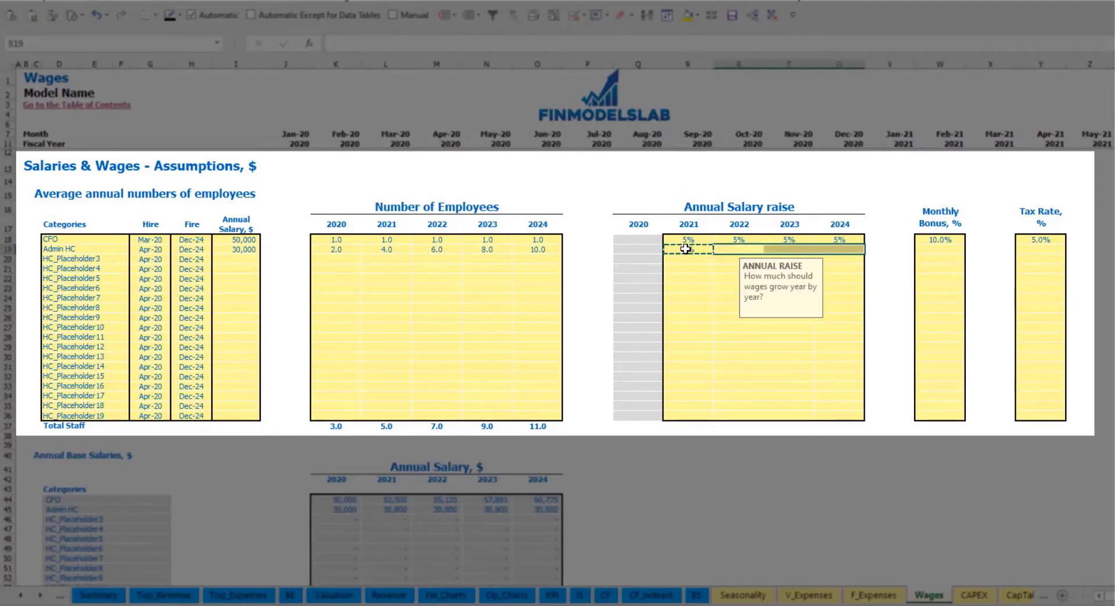
pyautogui.hotkey('ctrl', 'v')
# Set Admin HC's monthly bonus to 5% and tax rate to 5%.
pyautogui.click(953, 251)
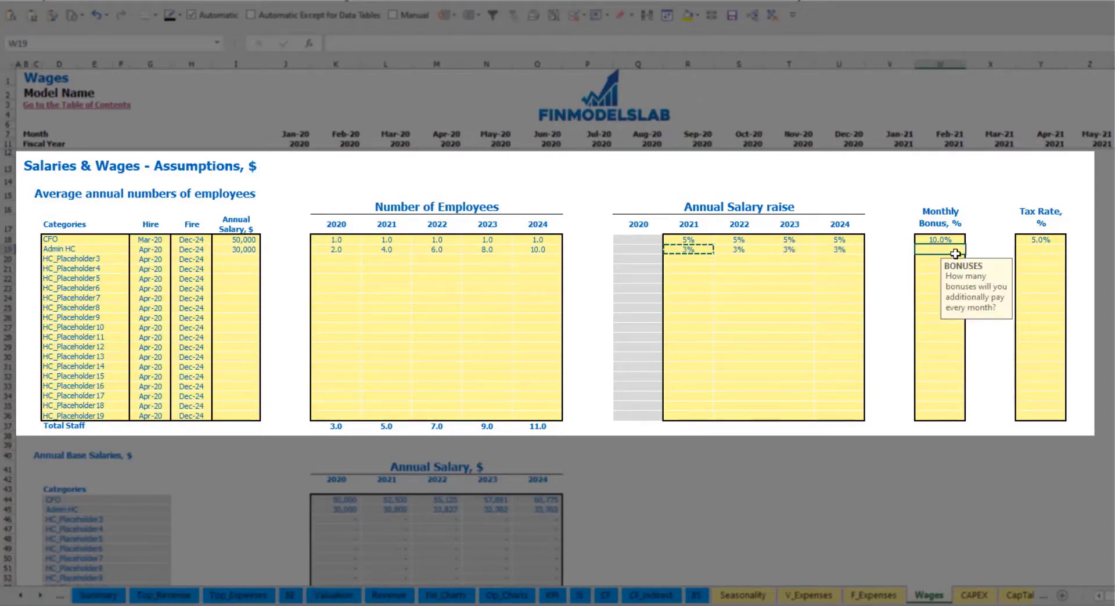
pyautogui.write('5%')
pyautogui.press('Tab')
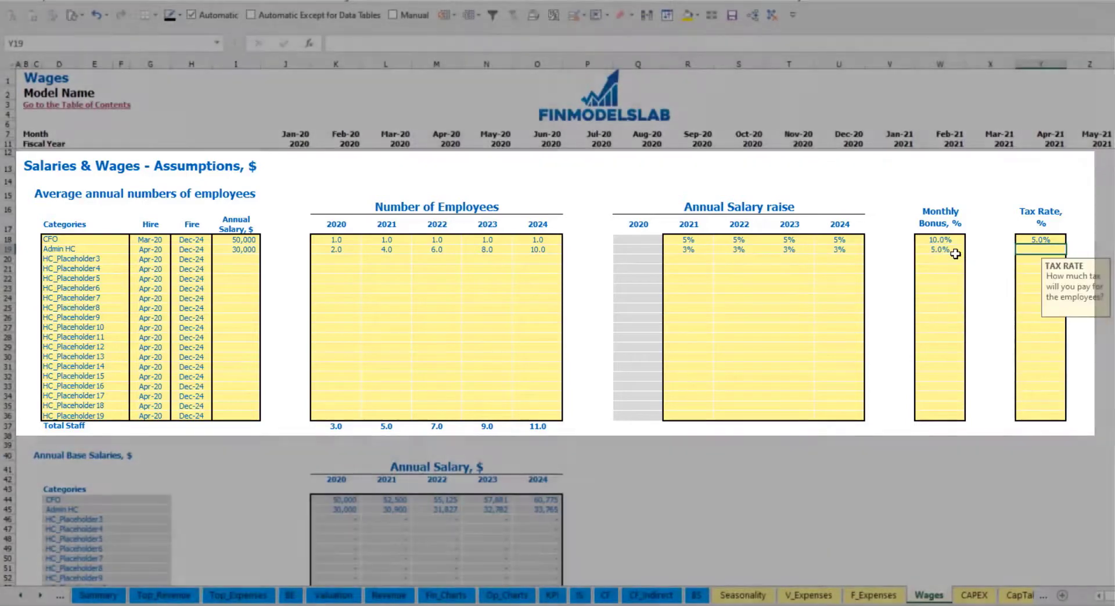
pyautogui.write('5%')
pyautogui.press('Return')
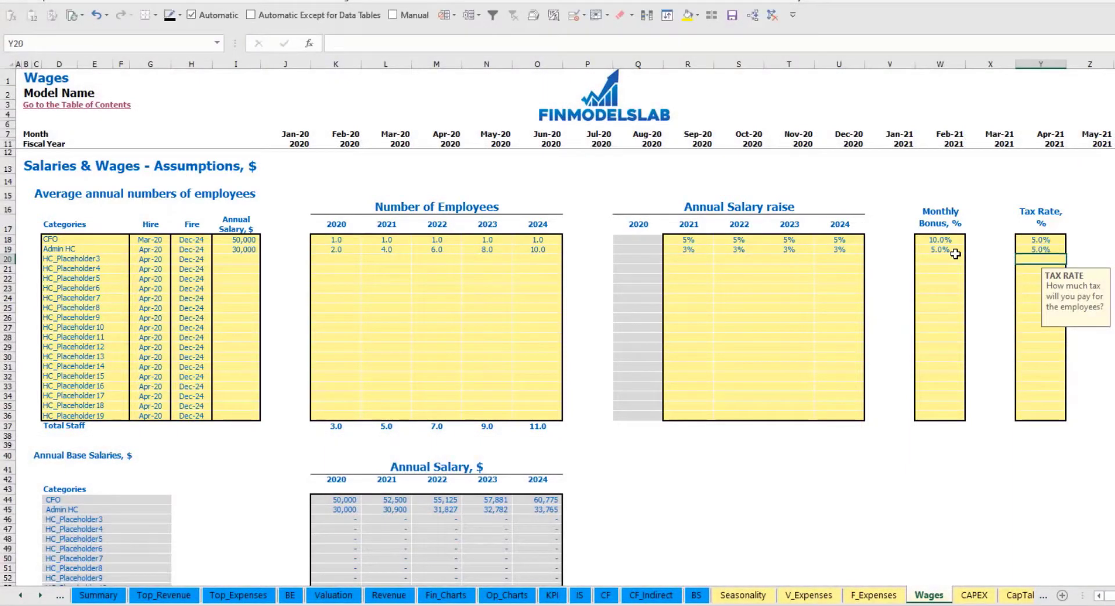
pyautogui.scroll(-7, 432, 360)
pyautogui.scroll(-6, 432, 360)
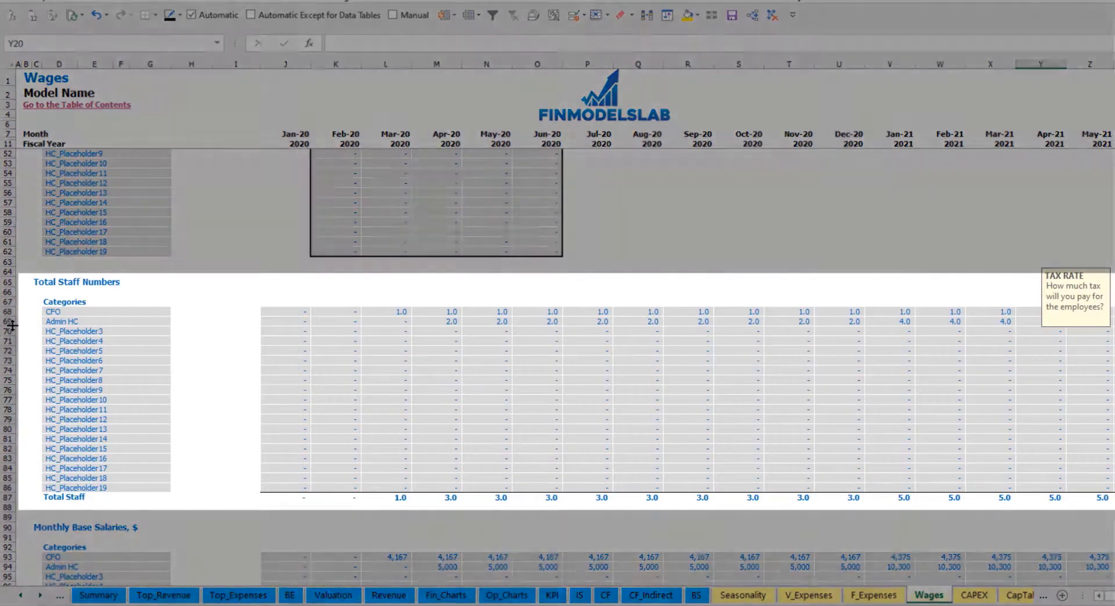
pyautogui.click(12, 322)
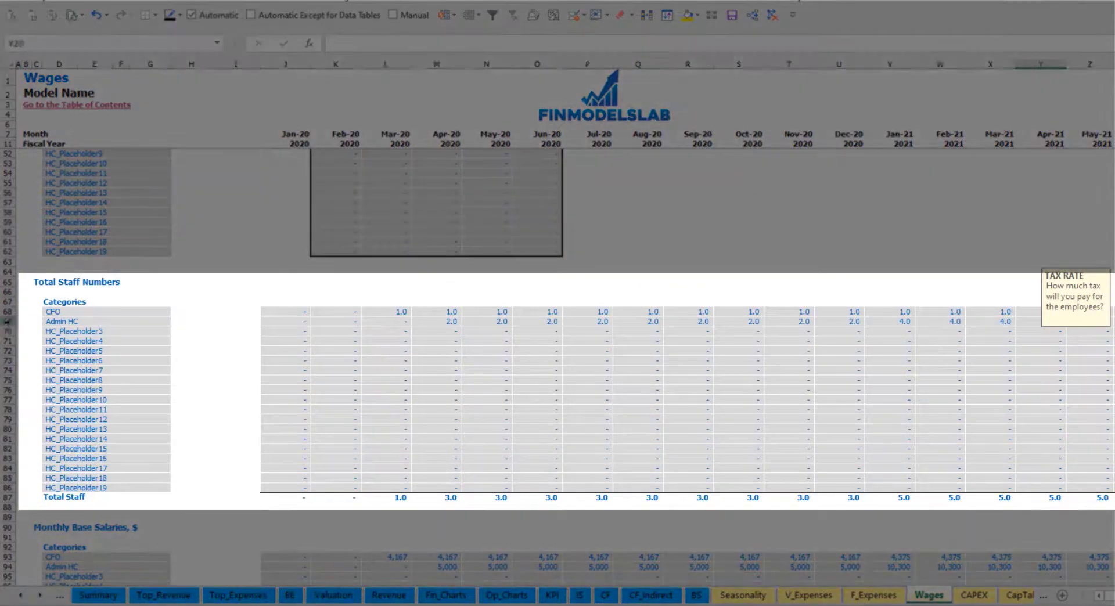
pyautogui.moveTo(447, 322); pyautogui.dragTo(851, 321)
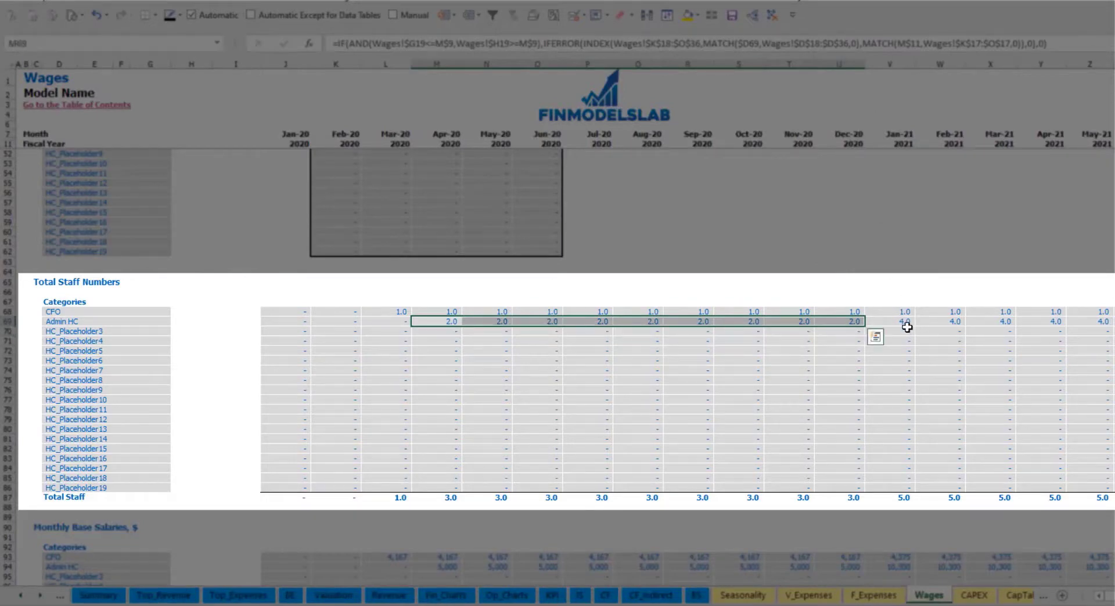
pyautogui.moveTo(906, 321); pyautogui.dragTo(1092, 321)
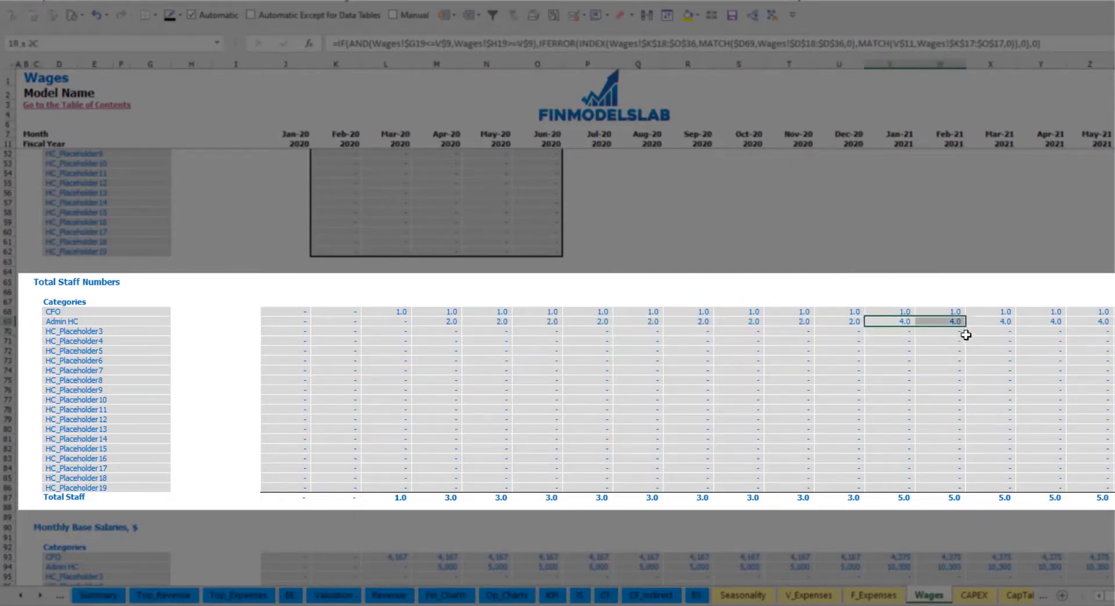
pyautogui.hscroll(2, 557, 325)
pyautogui.hscroll(3, 557, 325)
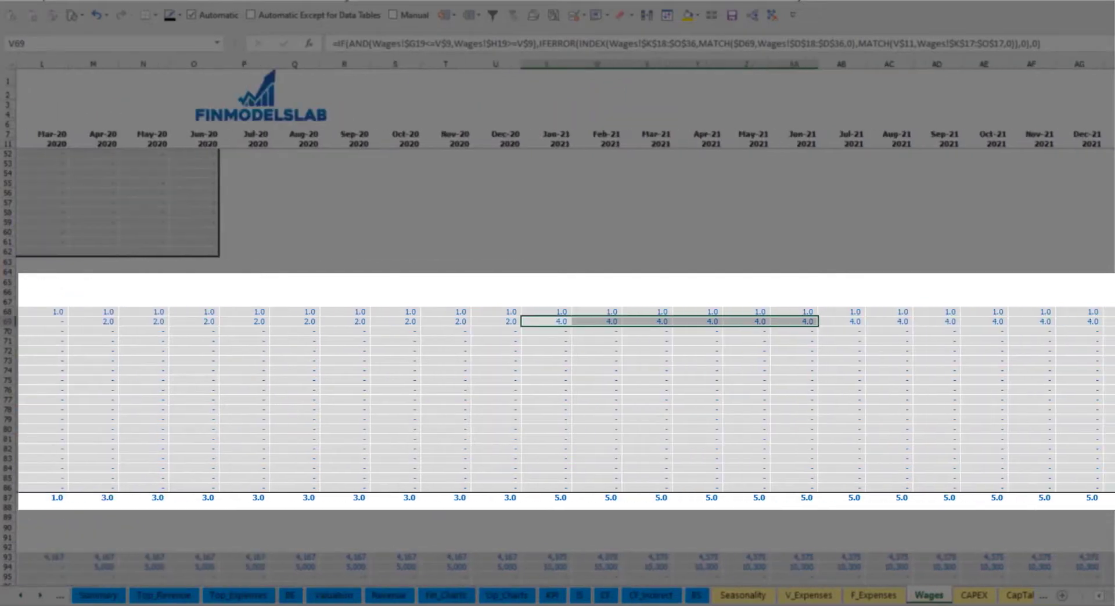
pyautogui.hscroll(4, 557, 325)
pyautogui.hscroll(3, 557, 325)
pyautogui.hscroll(2, 557, 325)
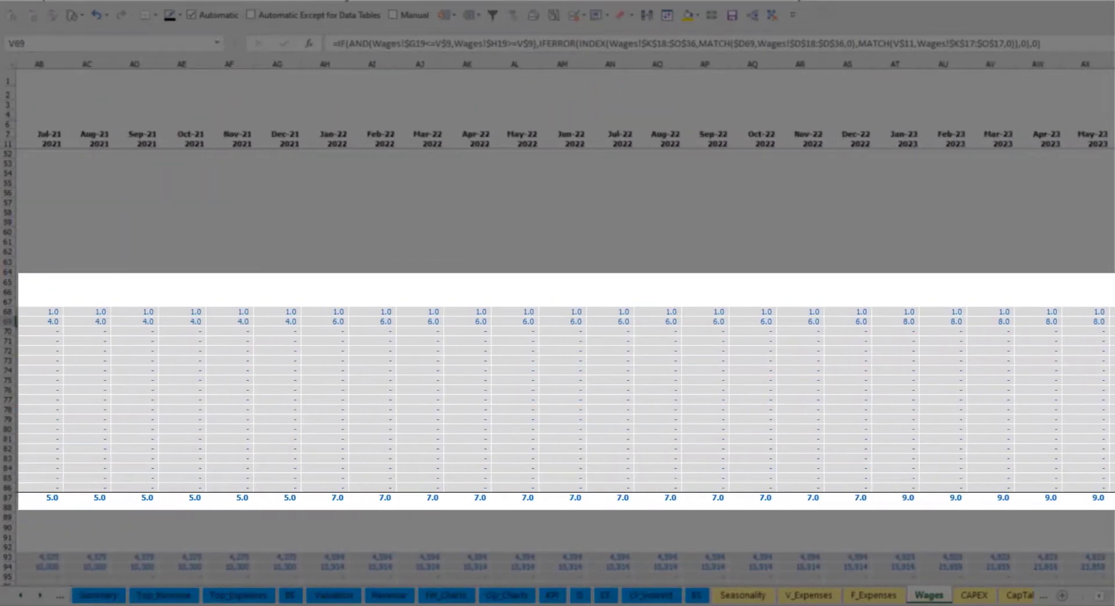
pyautogui.click(1027, 327)
pyautogui.hscroll(6, 557, 325)
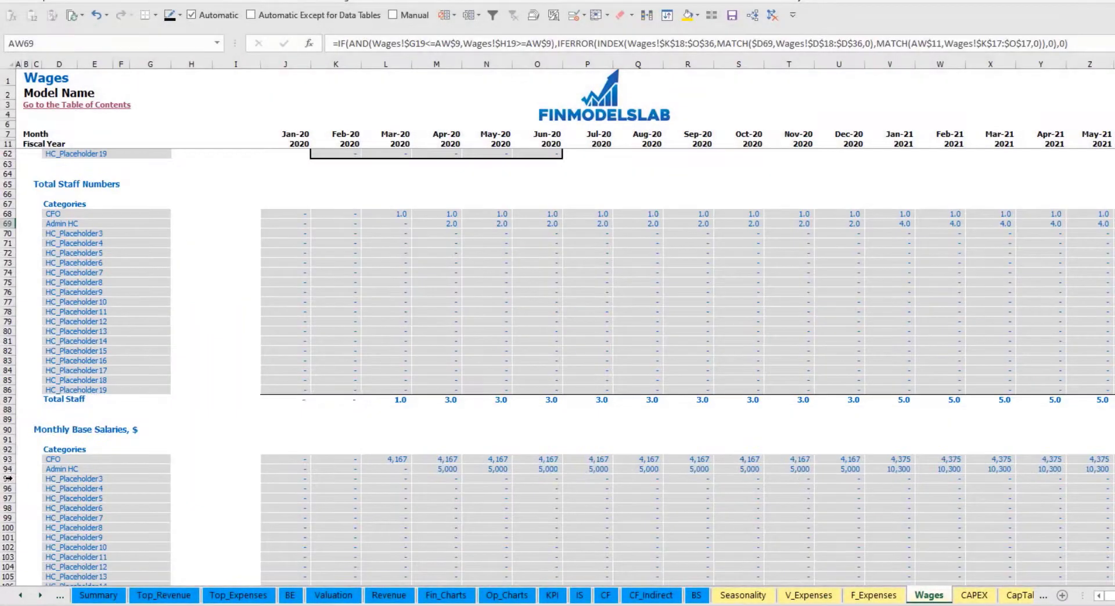
pyautogui.click(9, 469)
pyautogui.click(441, 469)
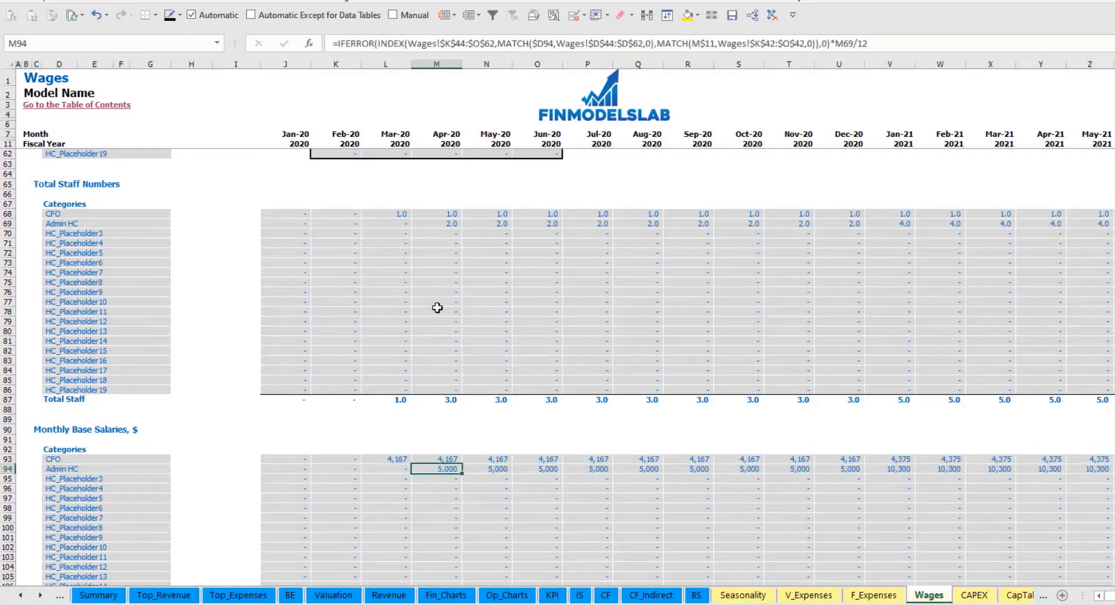
pyautogui.click(445, 223)
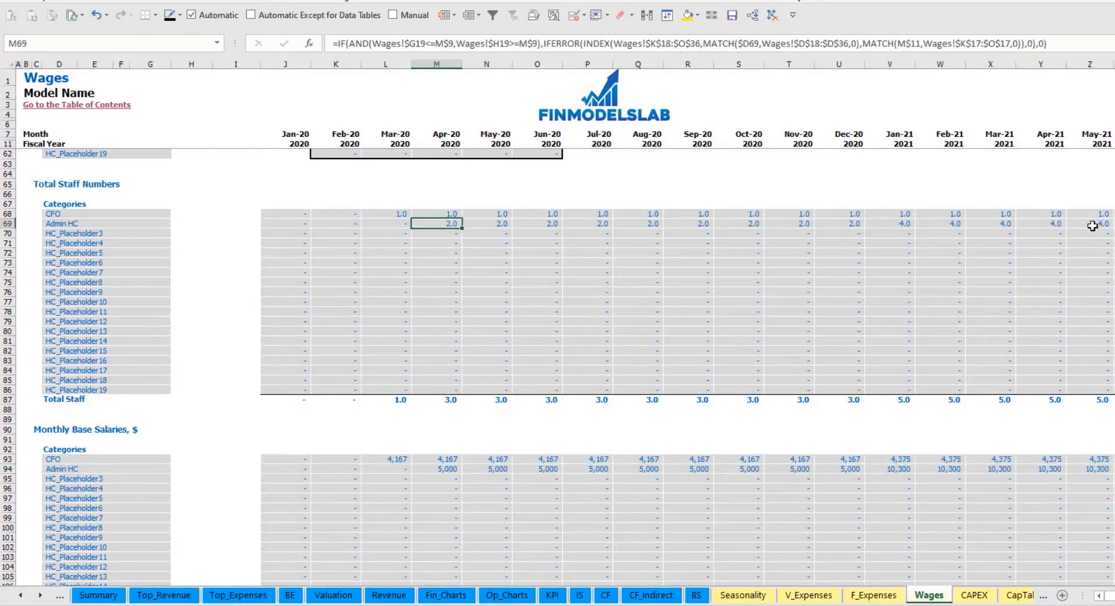
pyautogui.click(1100, 469)
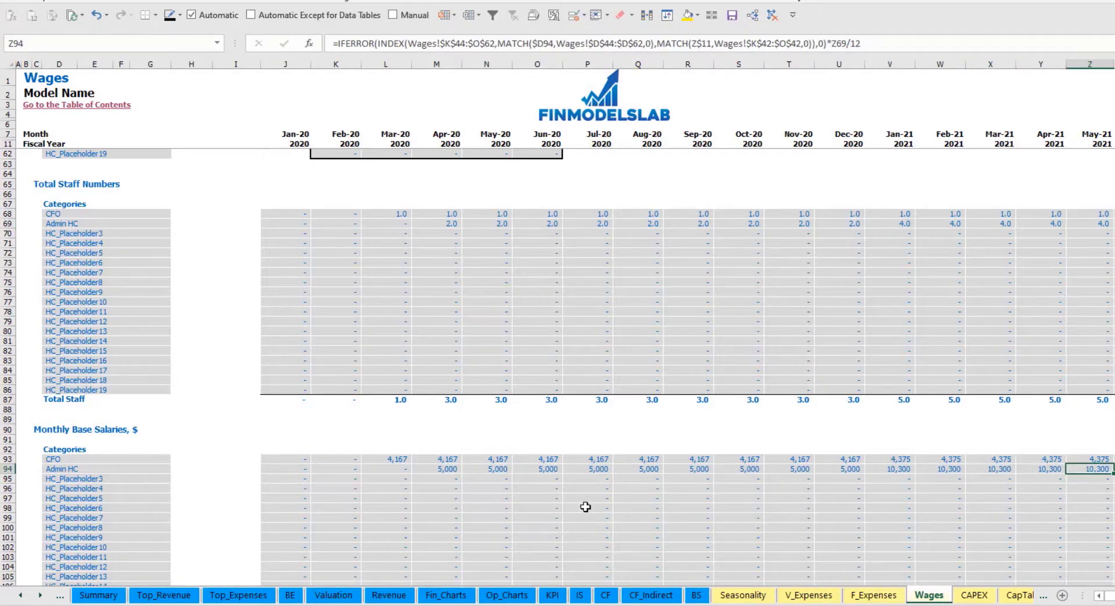
pyautogui.scroll(-10, 586, 507)
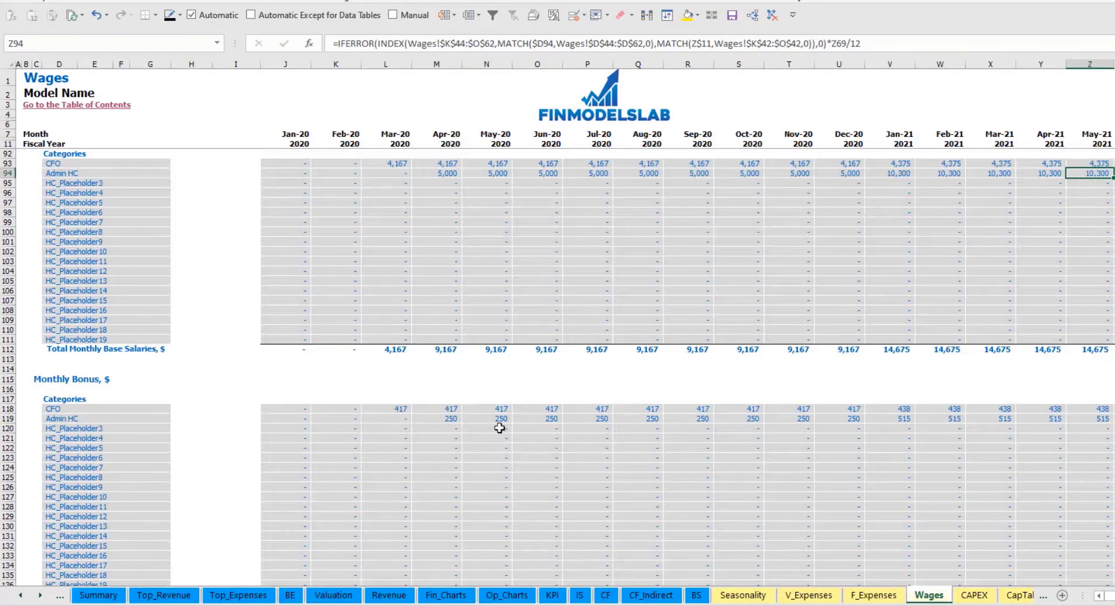
pyautogui.scroll(-7, 498, 426)
pyautogui.scroll(-3, 386, 433)
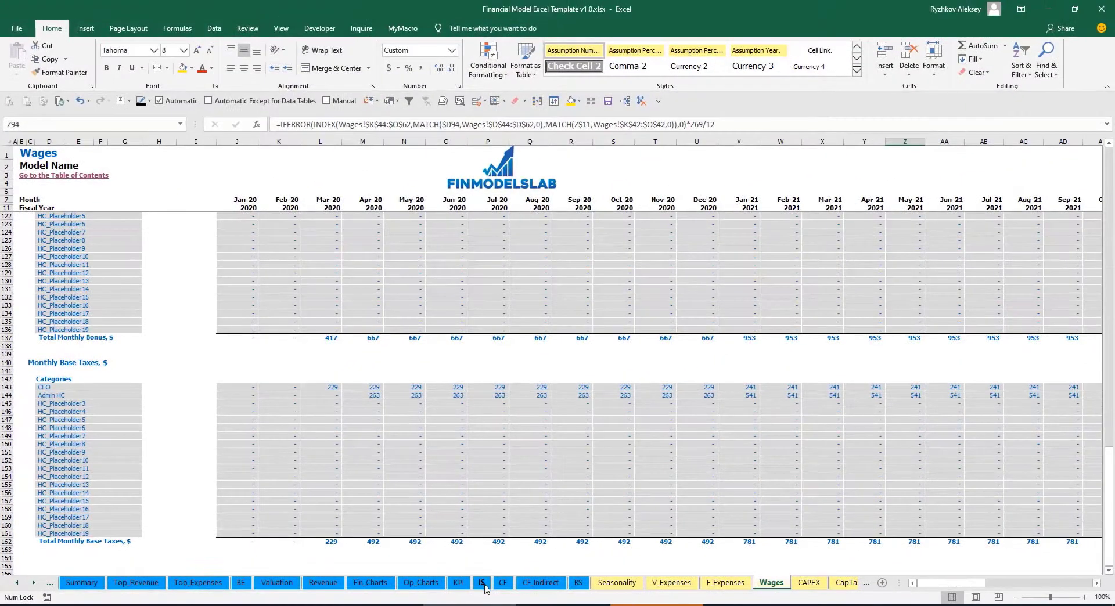
# Expand Salary and Wages on the Income Statement and review the CFO and Admin HC wage lines.
pyautogui.click(484, 585)
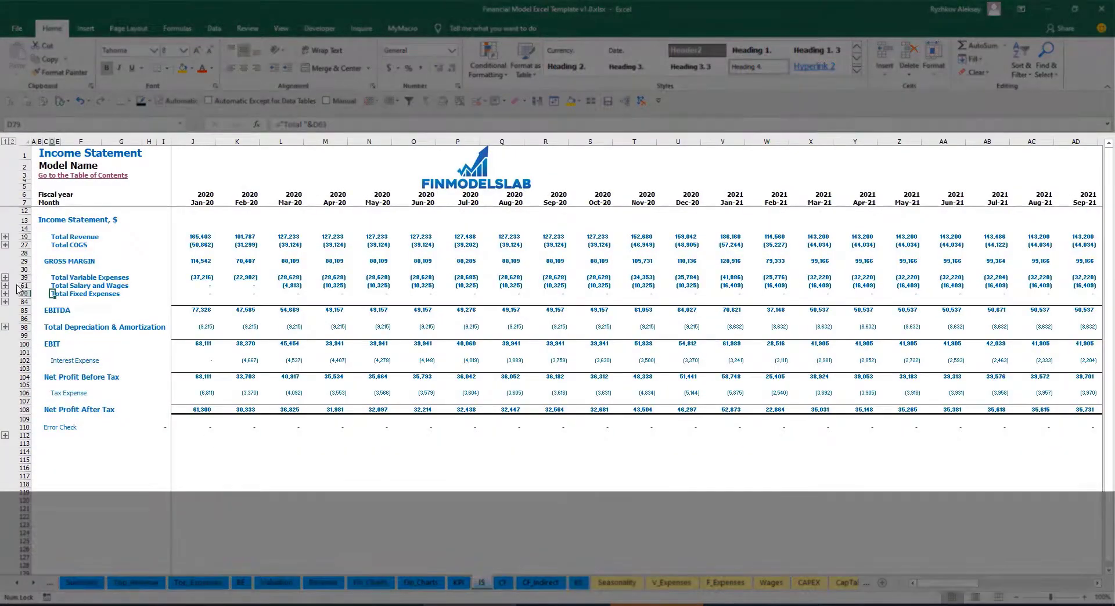
pyautogui.click(5, 286)
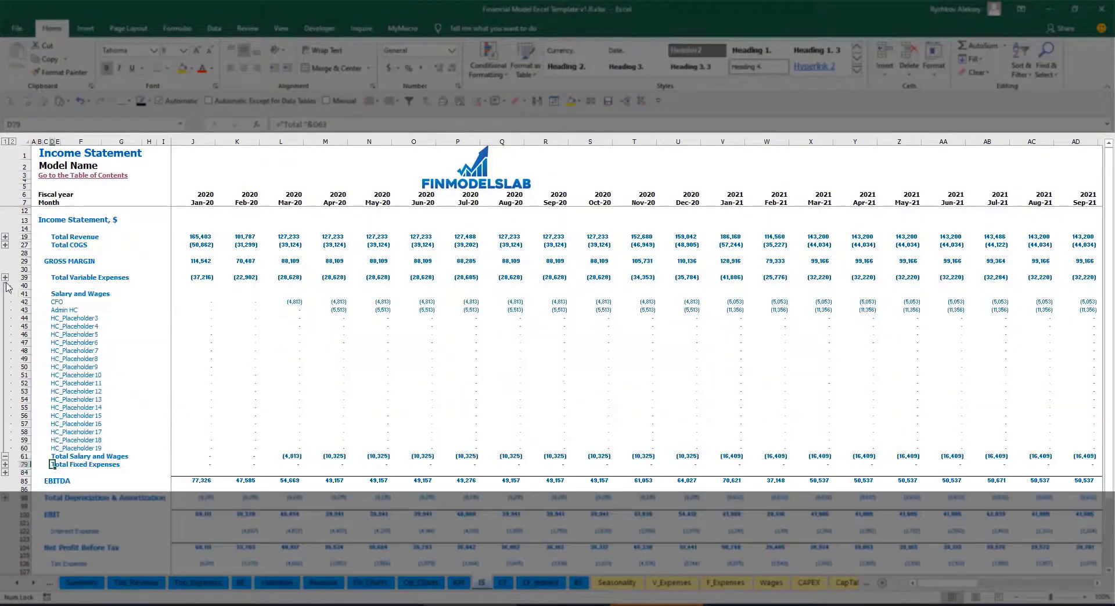
pyautogui.click(186, 299)
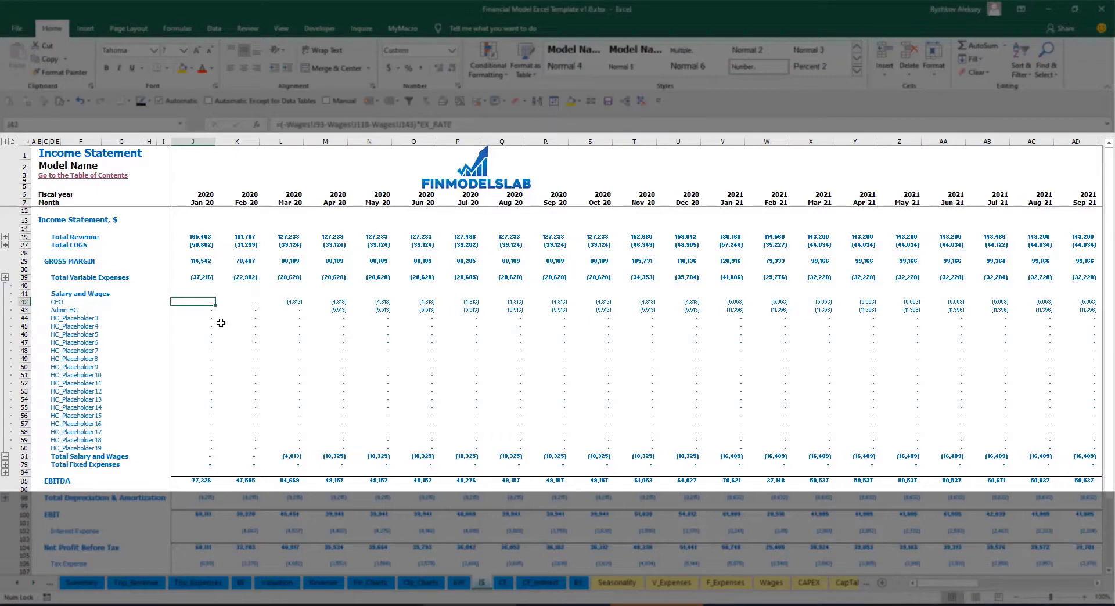
pyautogui.moveTo(58, 299); pyautogui.dragTo(57, 448)
pyautogui.click(100, 310)
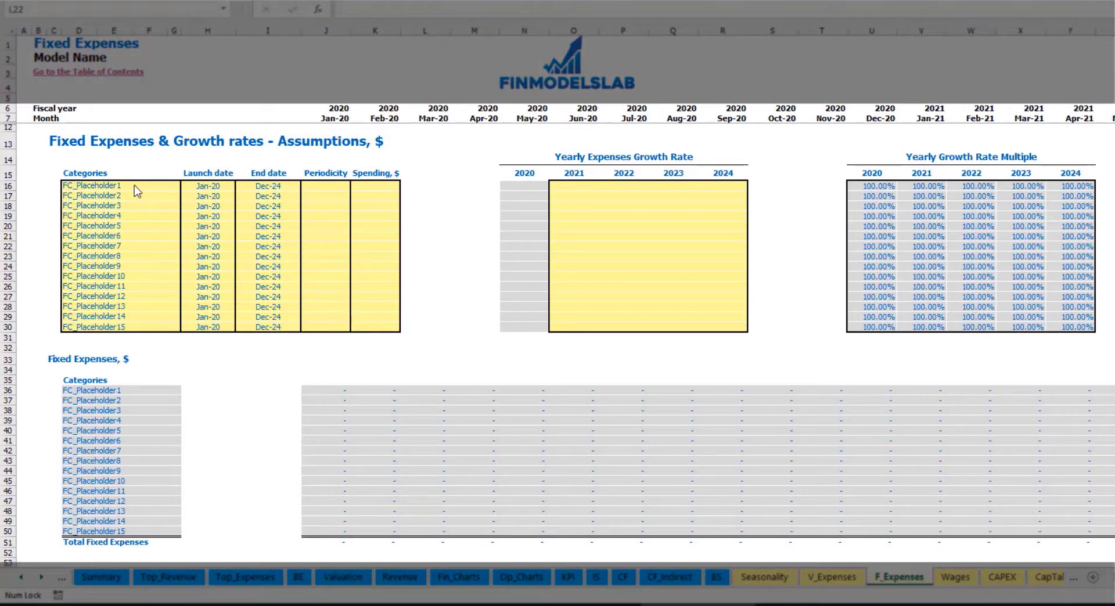
# Rename the first fixed expense to Utilities with a Mar-20 launch date.
pyautogui.click(122, 185)
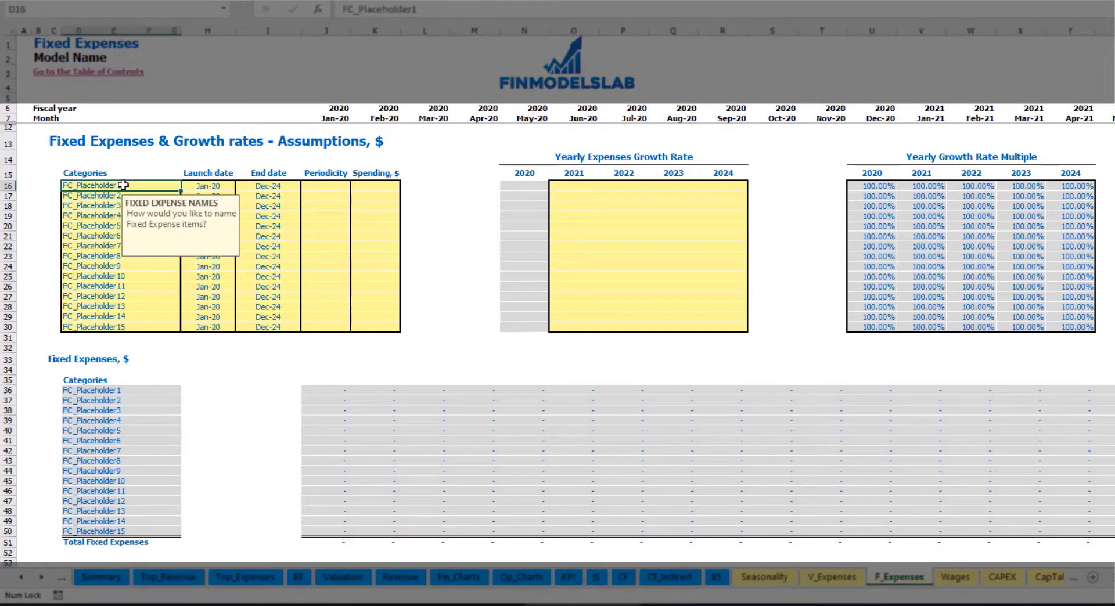
pyautogui.write('Utilities')
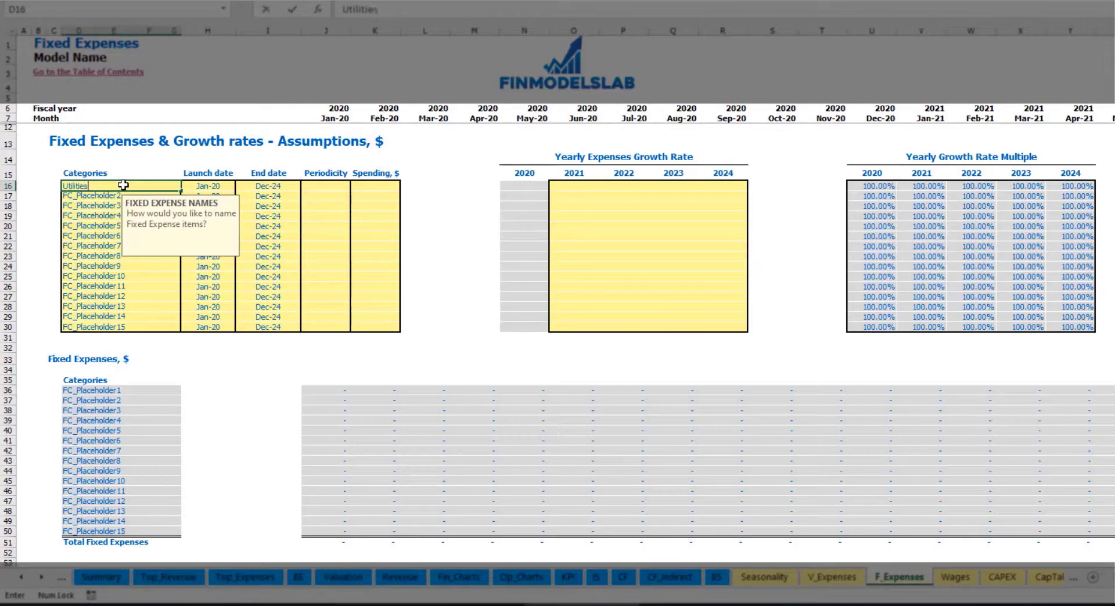
pyautogui.press('Return')
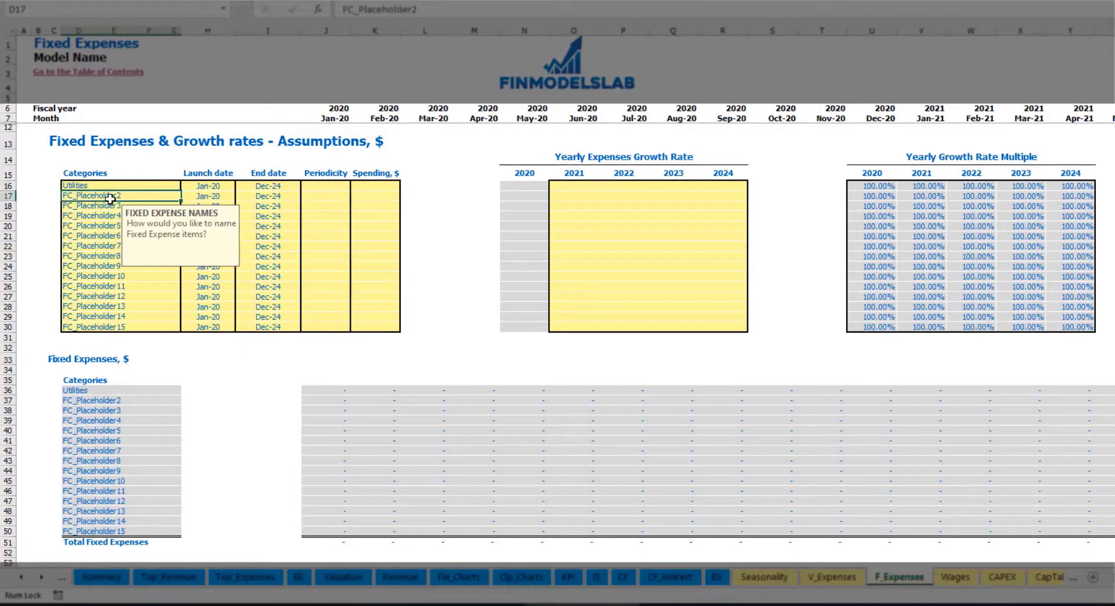
pyautogui.click(210, 185)
pyautogui.click(240, 186)
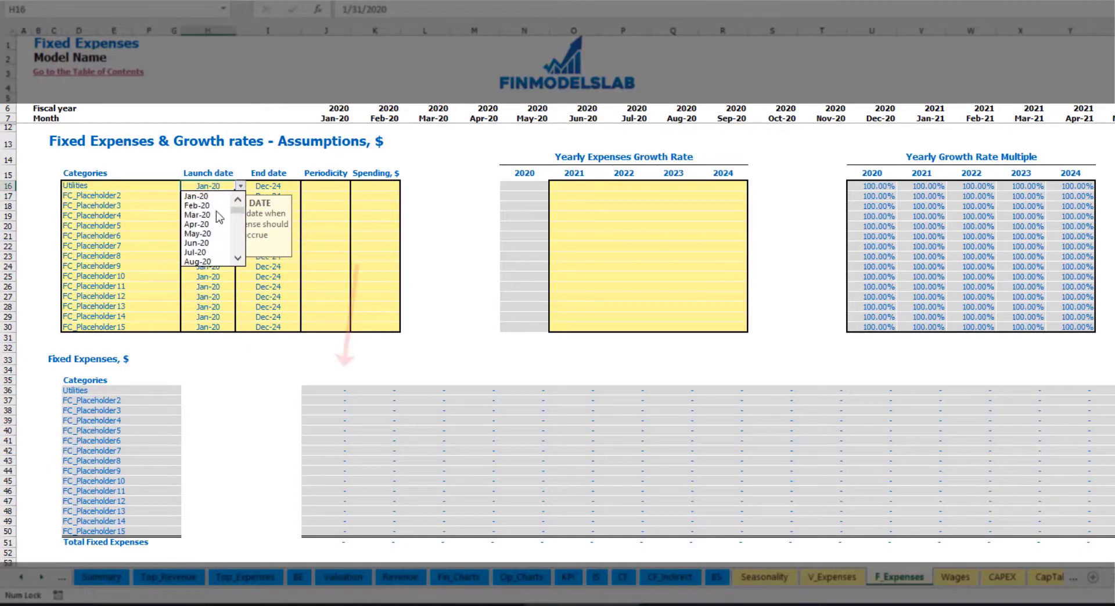
pyautogui.click(198, 215)
pyautogui.click(285, 186)
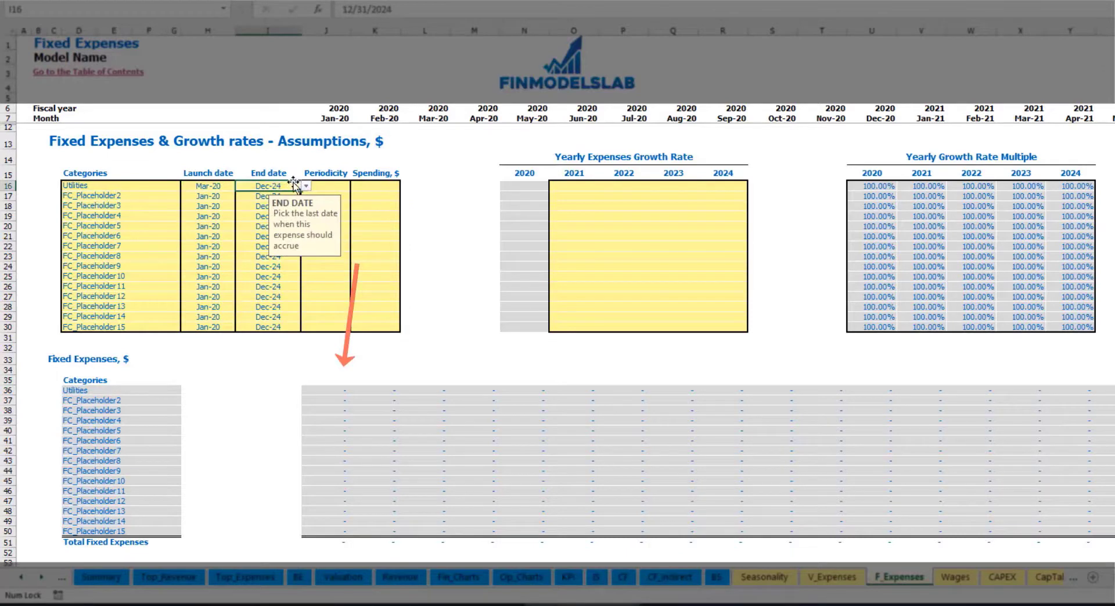
pyautogui.click(334, 119)
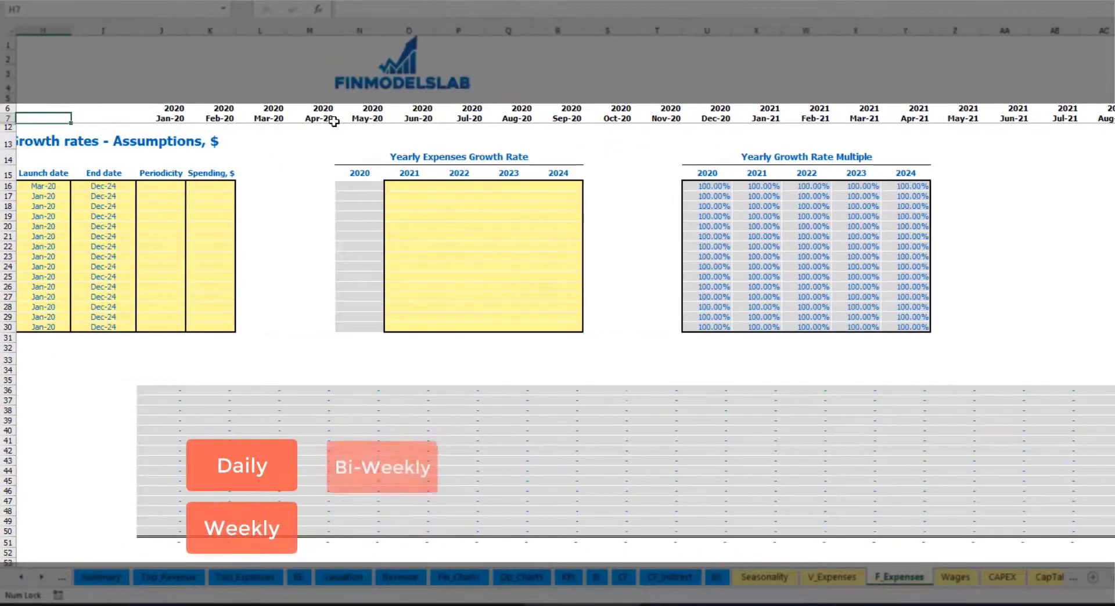
# Make Utilities a Daily expense with spending of 50.
pyautogui.click(332, 186)
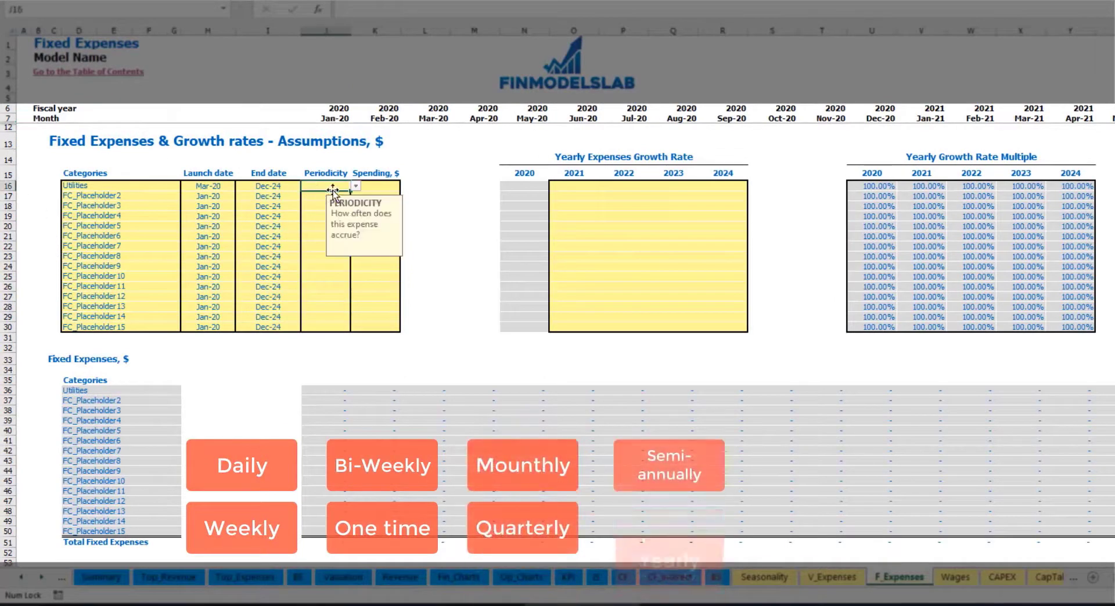
pyautogui.click(356, 186)
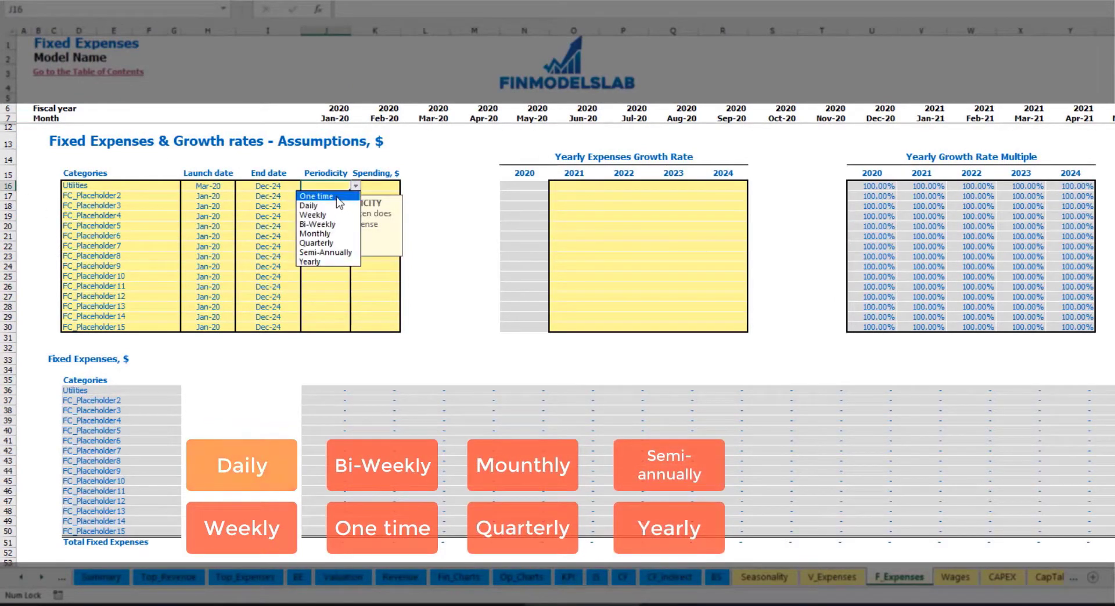
pyautogui.click(335, 205)
pyautogui.press('Tab')
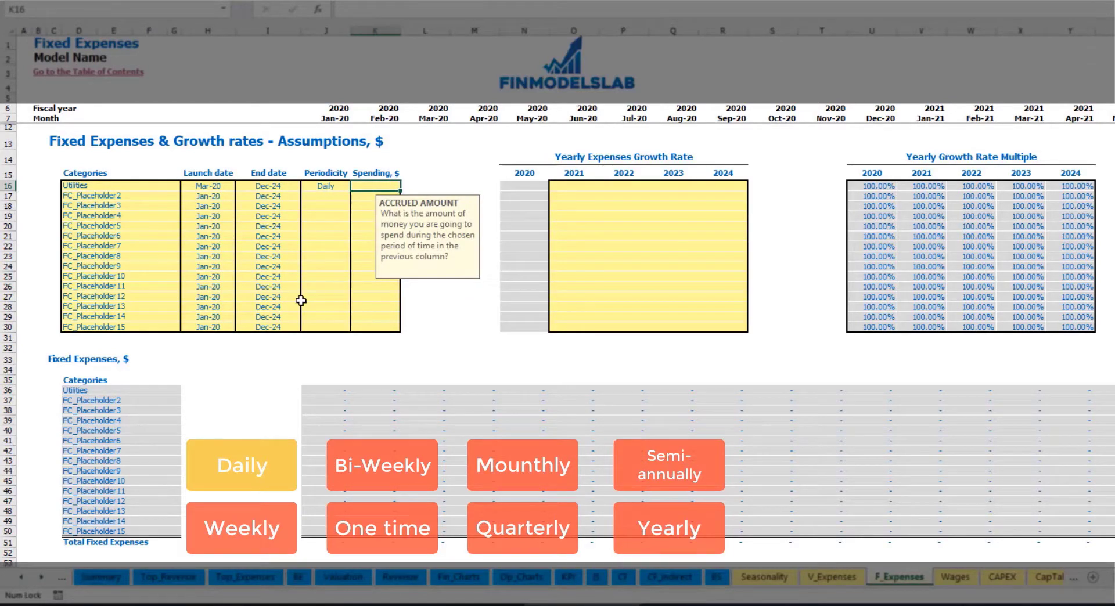
pyautogui.write('50')
pyautogui.press('Return')
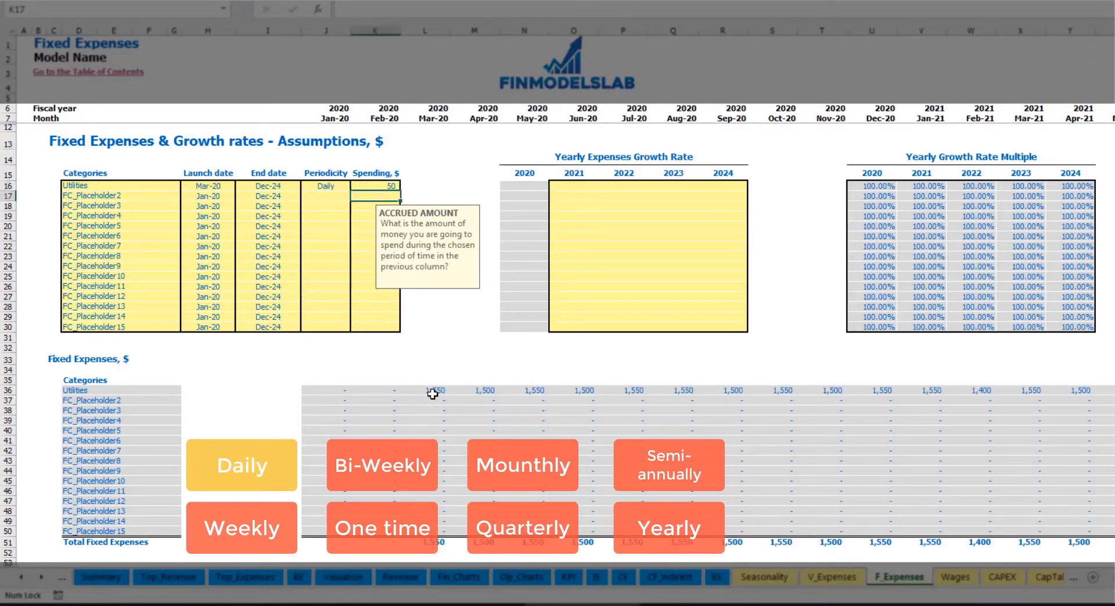
# Check the Utilities monthly formulas: 1,550 in Mar-20 and 1,500 in Apr-20.
pyautogui.click(431, 392)
pyautogui.click(481, 390)
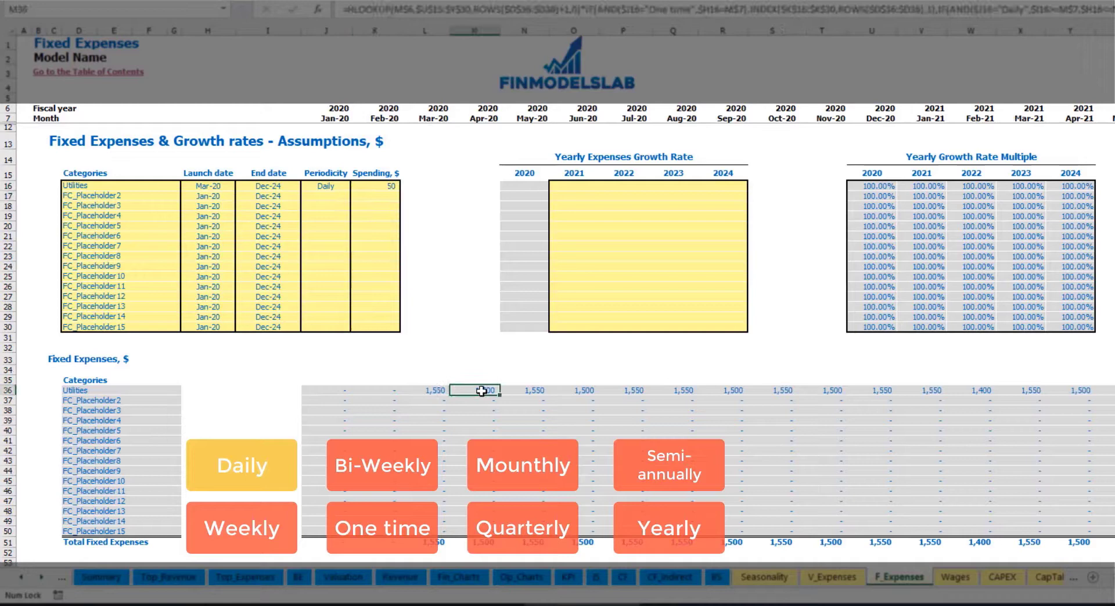
pyautogui.click(537, 393)
pyautogui.click(440, 392)
pyautogui.click(466, 393)
pyautogui.click(429, 118)
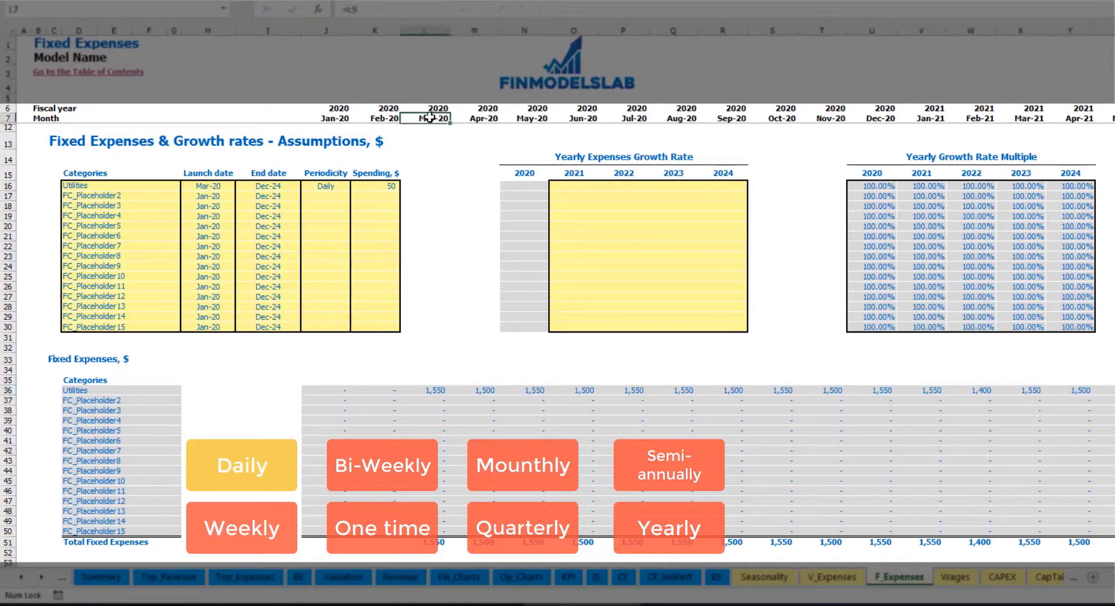
pyautogui.click(438, 391)
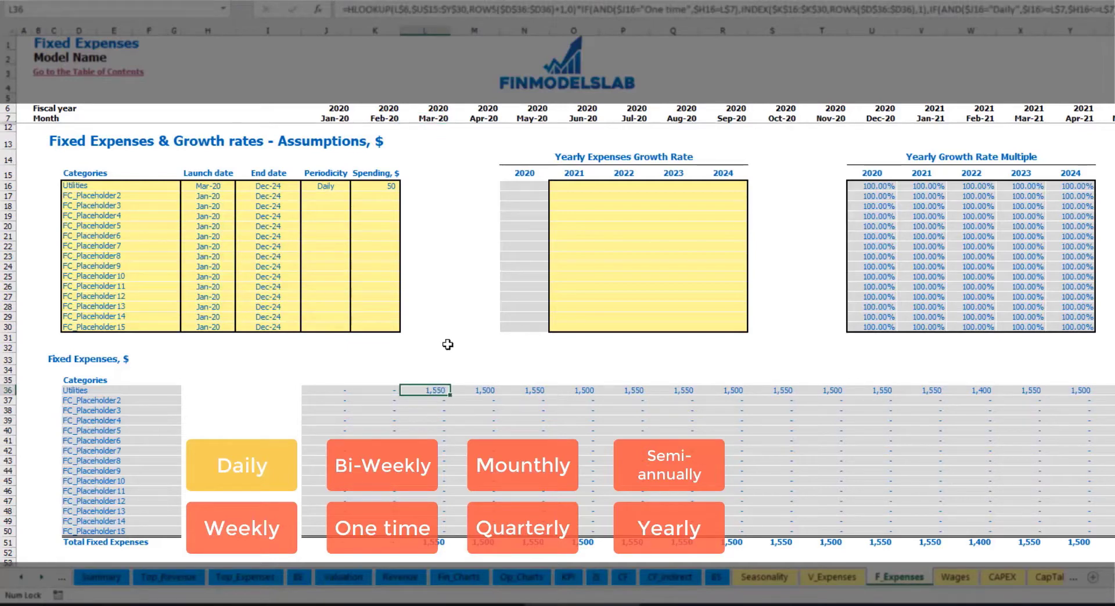
pyautogui.click(488, 392)
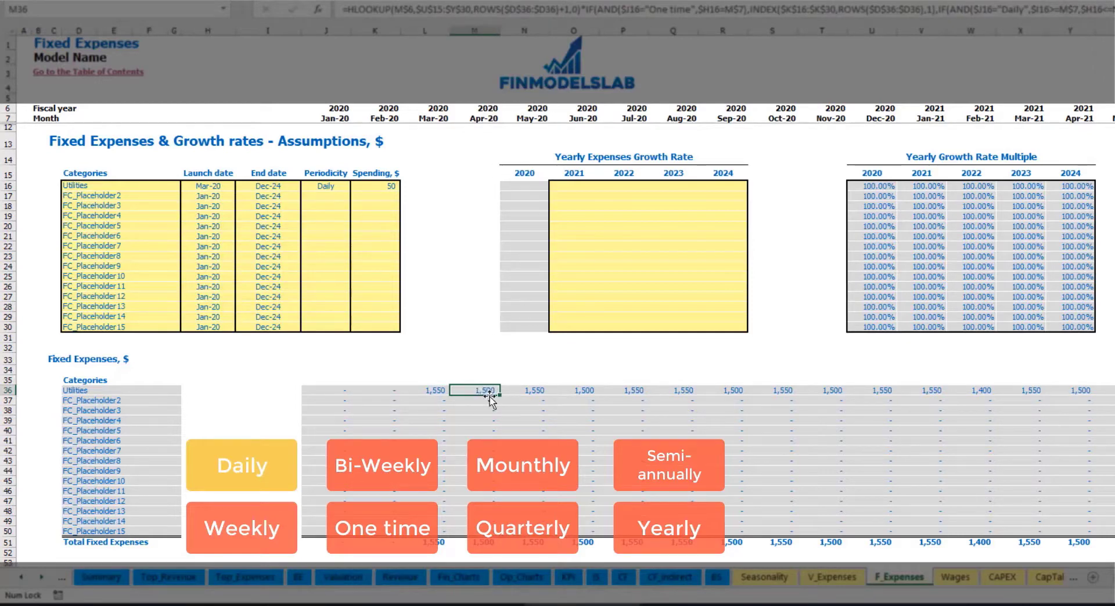
# Enter 5% Utilities growth for 2021 and copy it into 2022 through 2024.
pyautogui.click(580, 188)
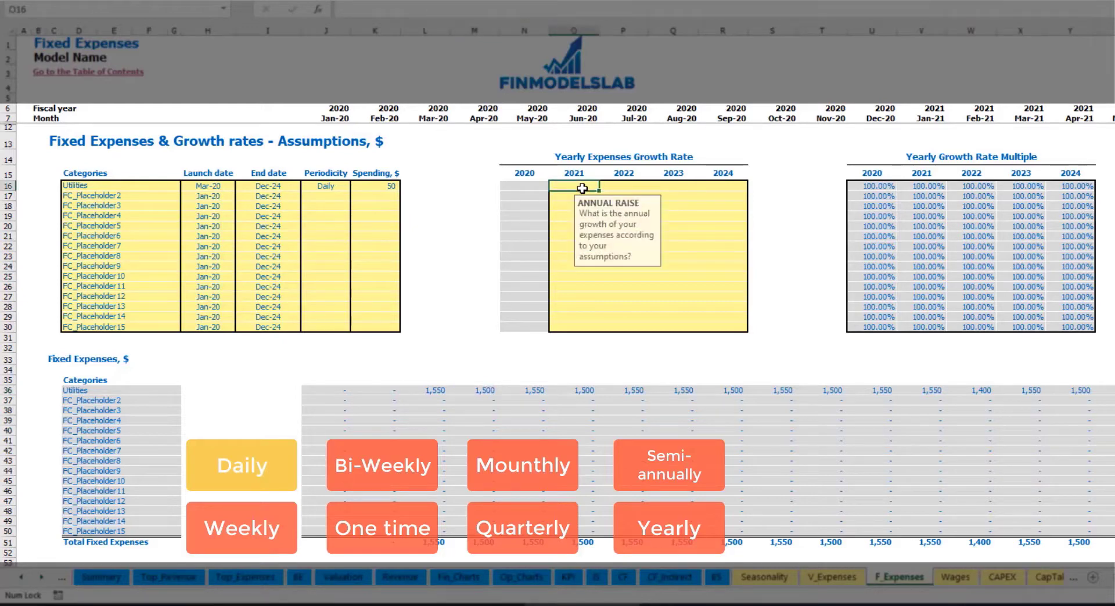
pyautogui.write('5%')
pyautogui.hotkey('ctrl', 'Return')
pyautogui.hotkey('ctrl', 'c')
pyautogui.press('Right')
pyautogui.hotkey('shift', 'Right')
pyautogui.hotkey('shift', 'Right')
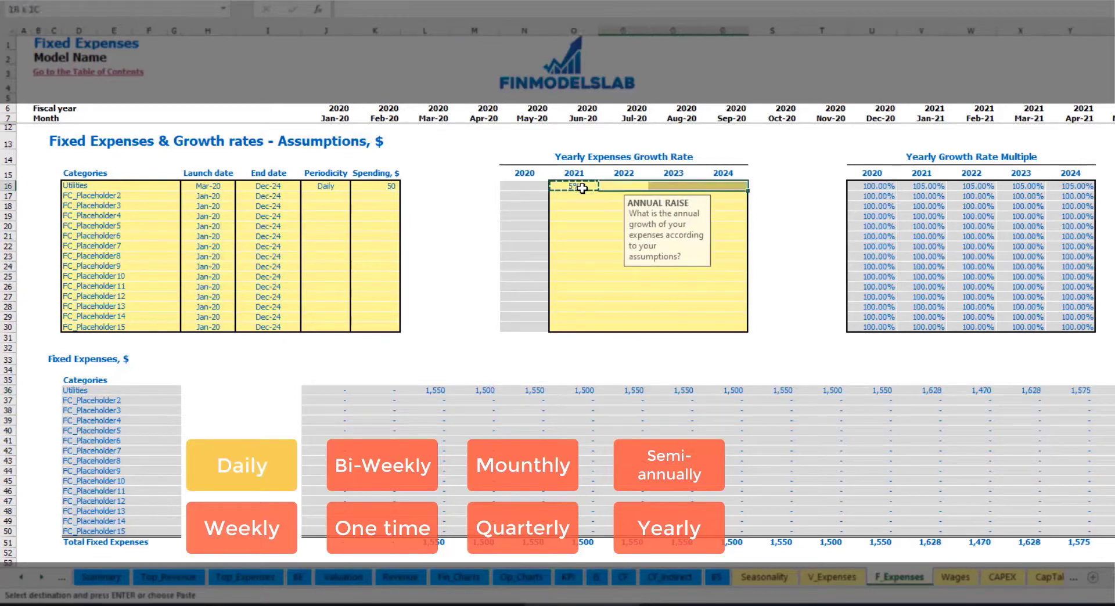
pyautogui.hotkey('ctrl', 'v')
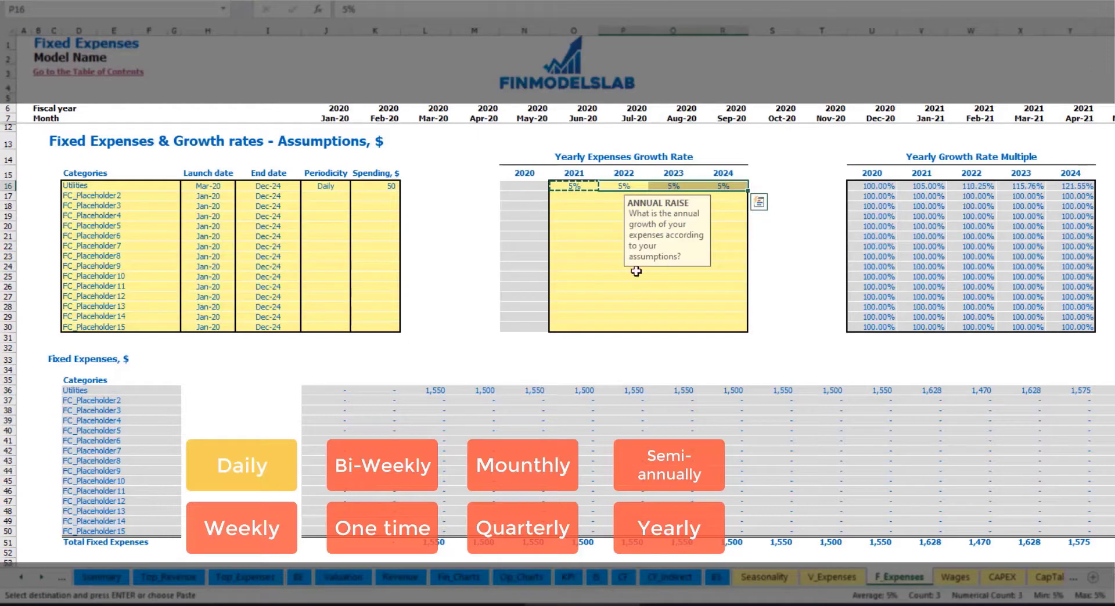
pyautogui.moveTo(580, 186); pyautogui.dragTo(713, 186)
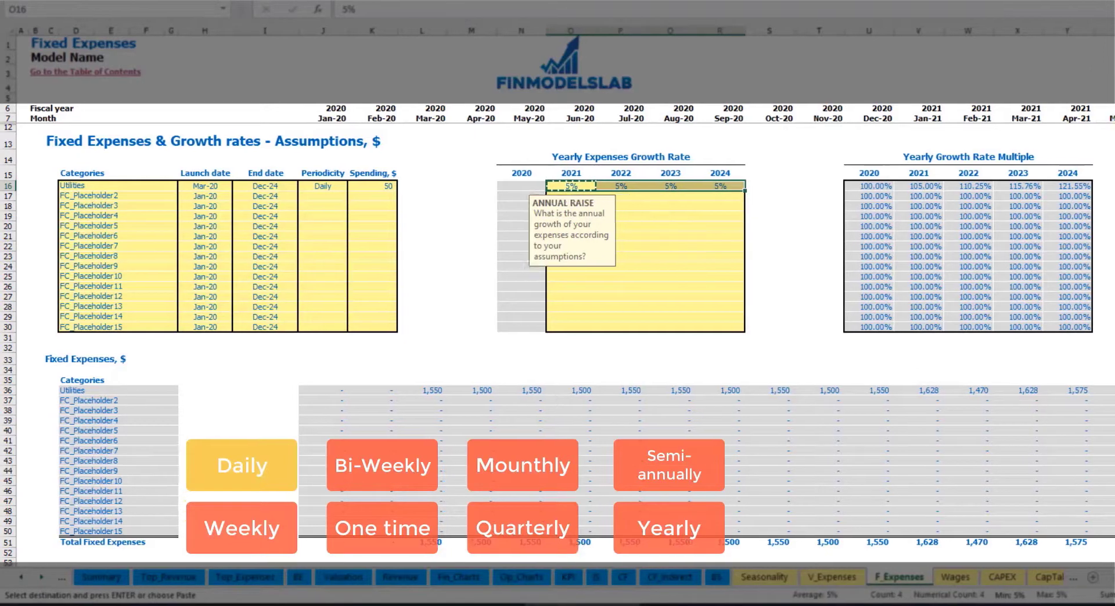
pyautogui.hscroll(5, 584, 385)
pyautogui.hscroll(8, 270, 285)
pyautogui.hscroll(-10, 270, 284)
pyautogui.hscroll(-10, 270, 284)
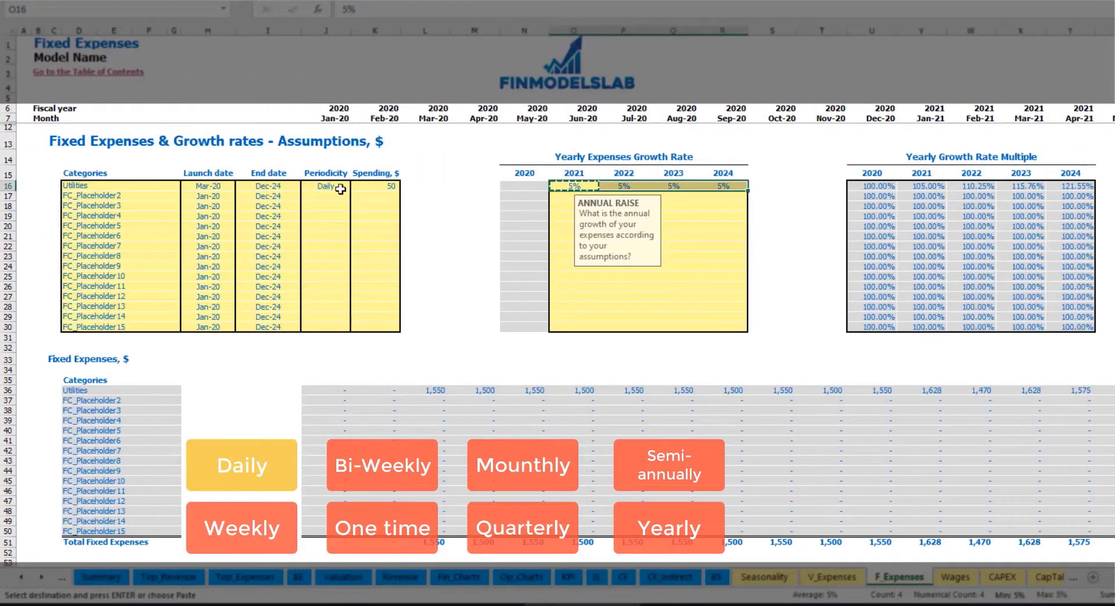
# Rename the second expense to Advertising, running Mar-20 to Aug-24.
pyautogui.click(131, 195)
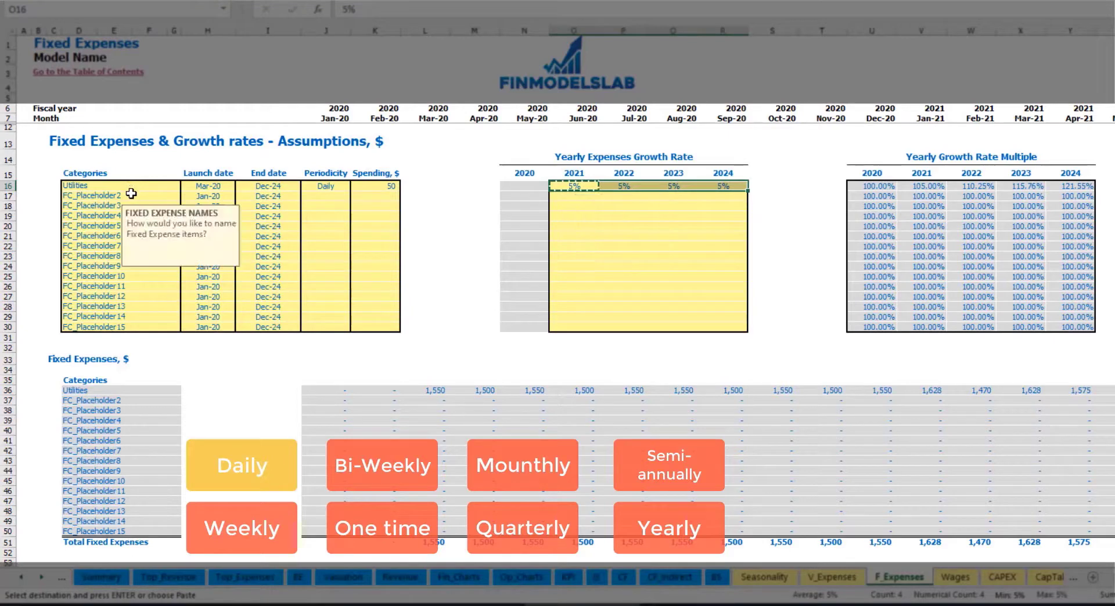
pyautogui.write('Advertising')
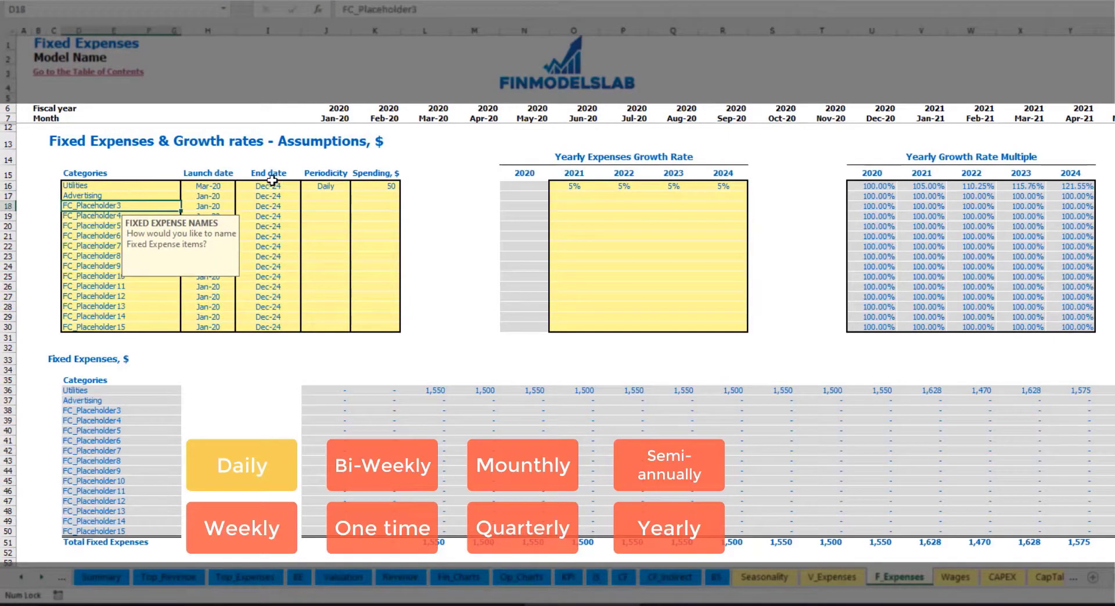
pyautogui.click(208, 197)
pyautogui.click(240, 197)
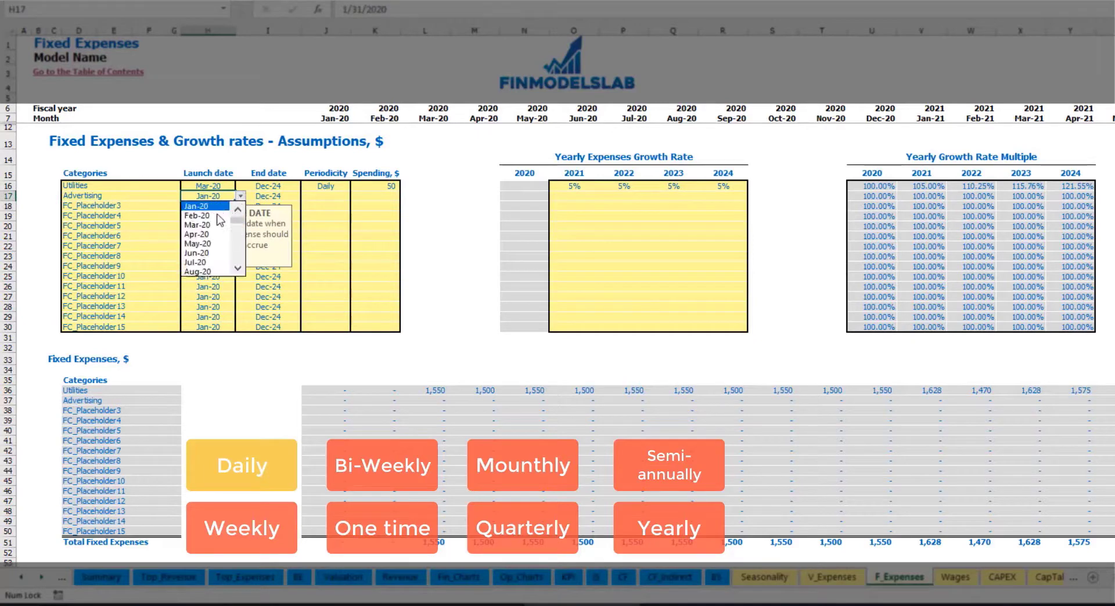
pyautogui.click(198, 224)
pyautogui.click(306, 196)
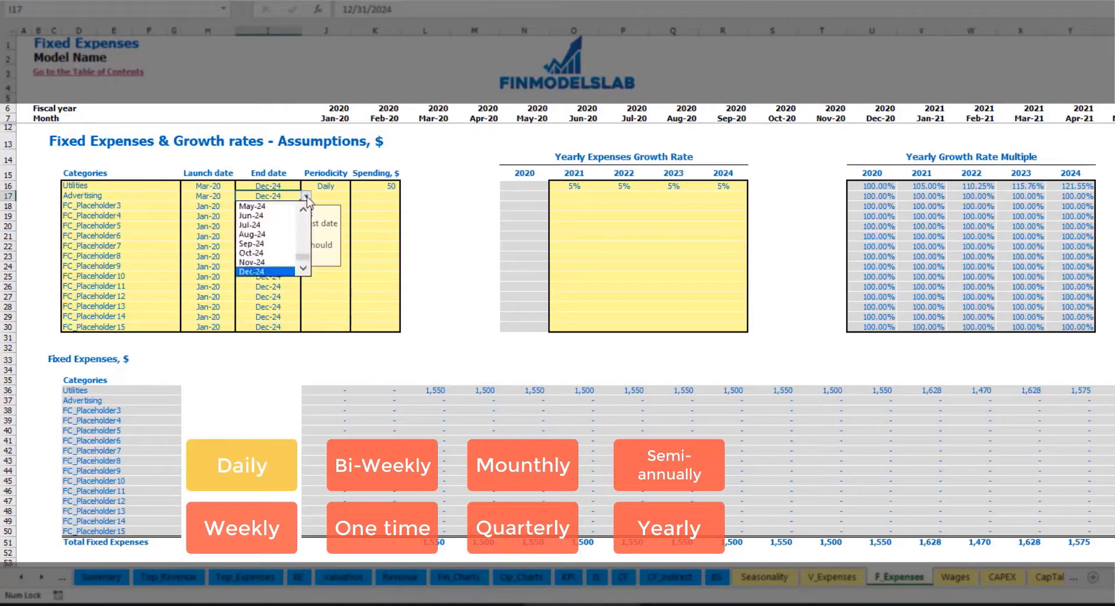
pyautogui.click(270, 235)
# Make Advertising Weekly at 100 and check its 400 monthly amounts through 2024.
pyautogui.click(323, 196)
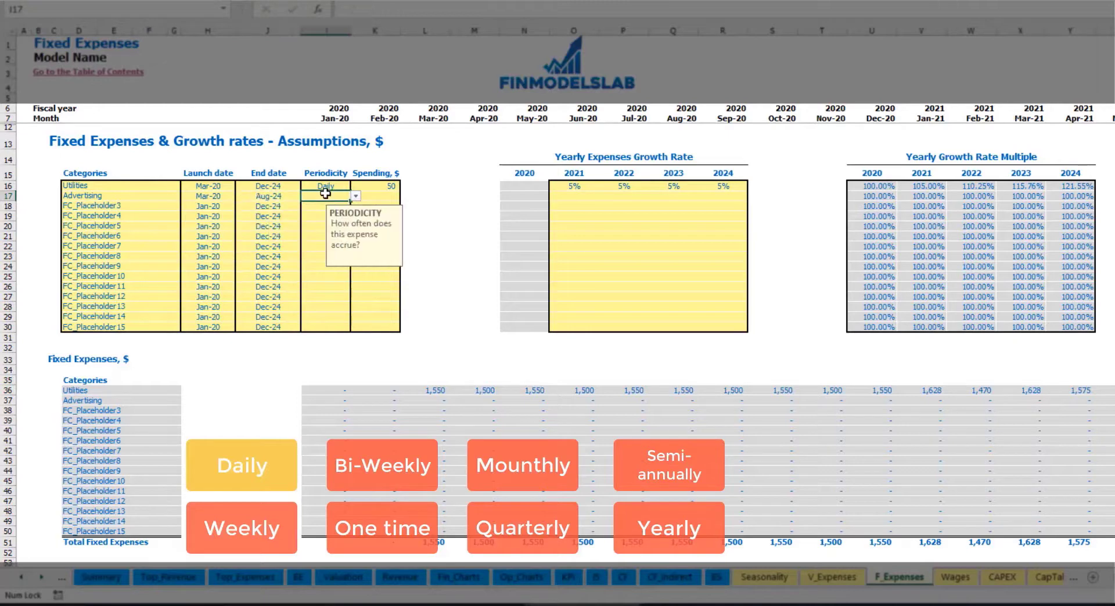
pyautogui.click(355, 197)
pyautogui.click(332, 225)
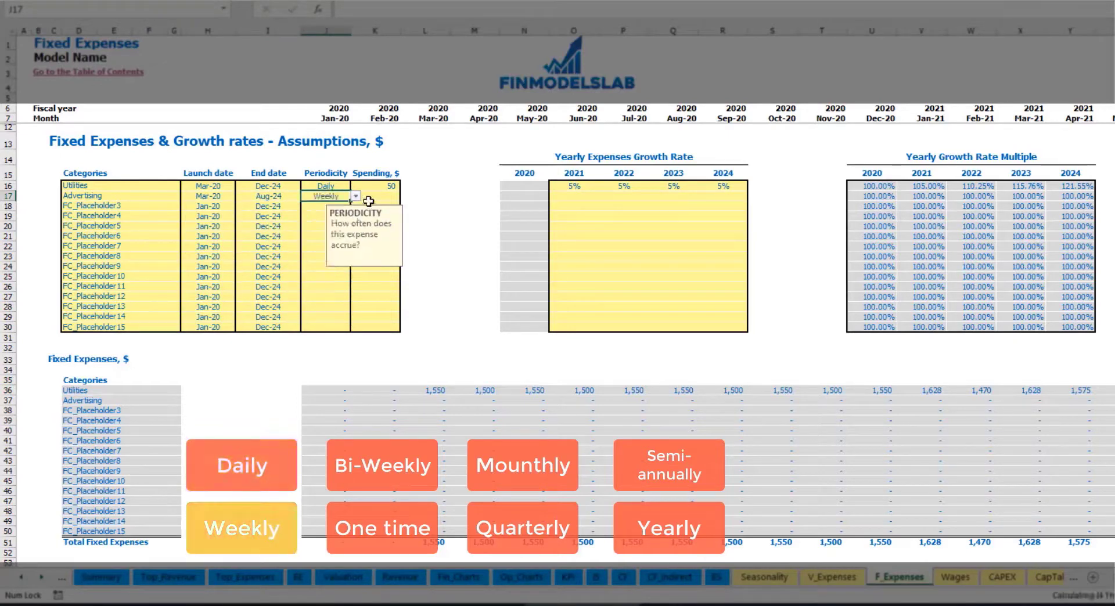
pyautogui.click(372, 200)
pyautogui.write('100')
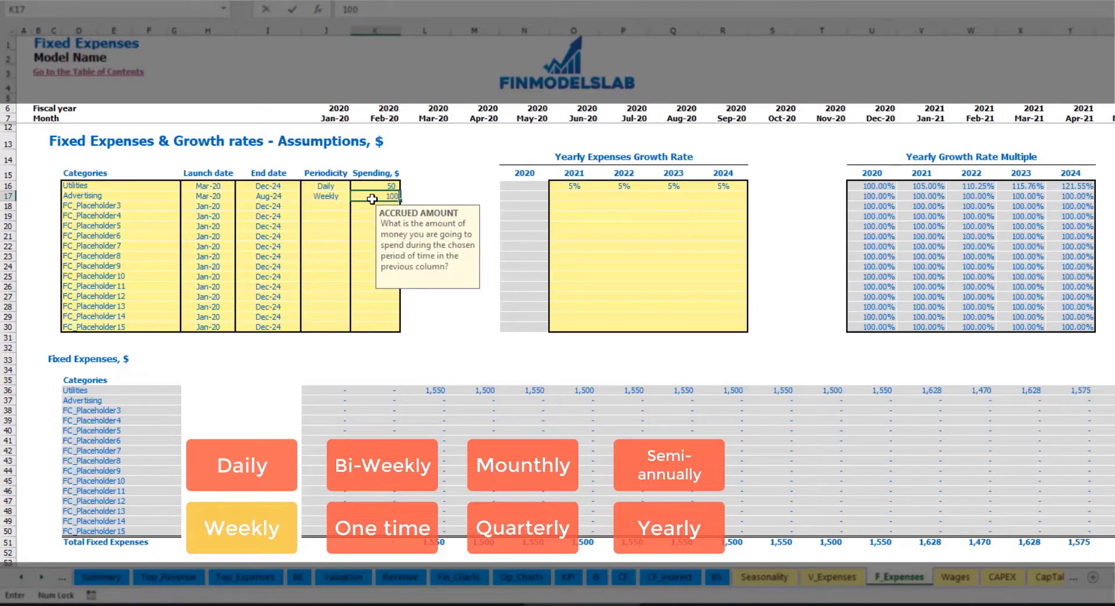
pyautogui.press('Return')
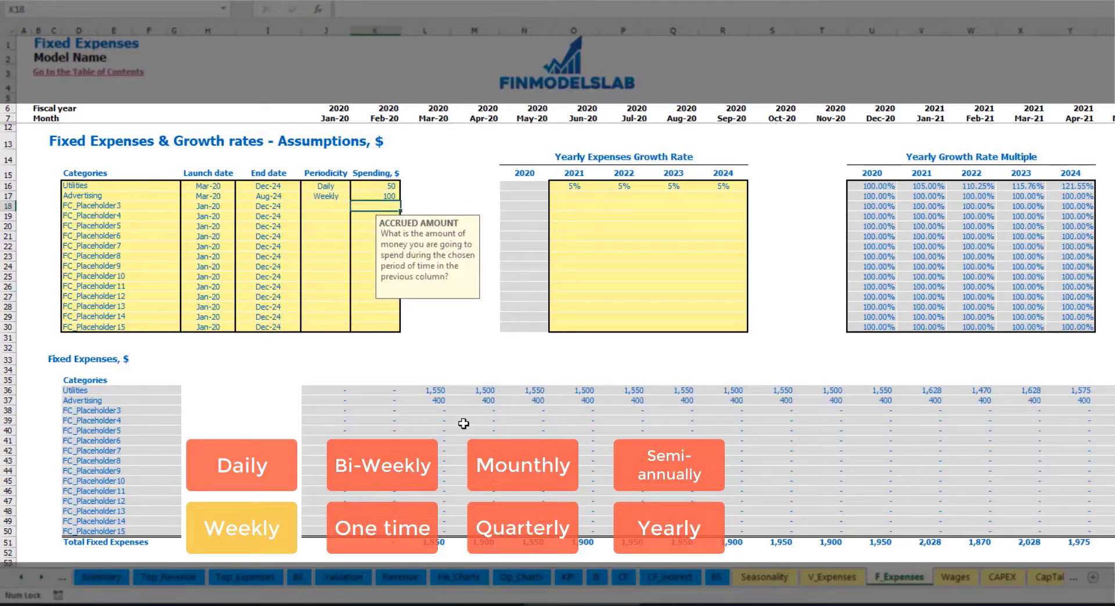
pyautogui.click(435, 400)
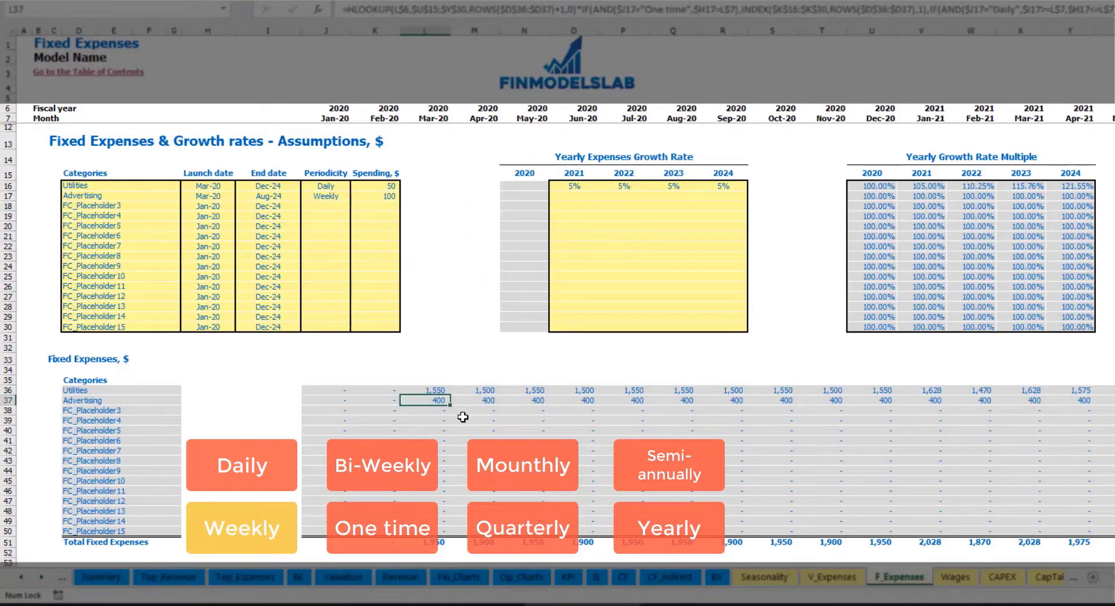
pyautogui.hscroll(10, 565, 286)
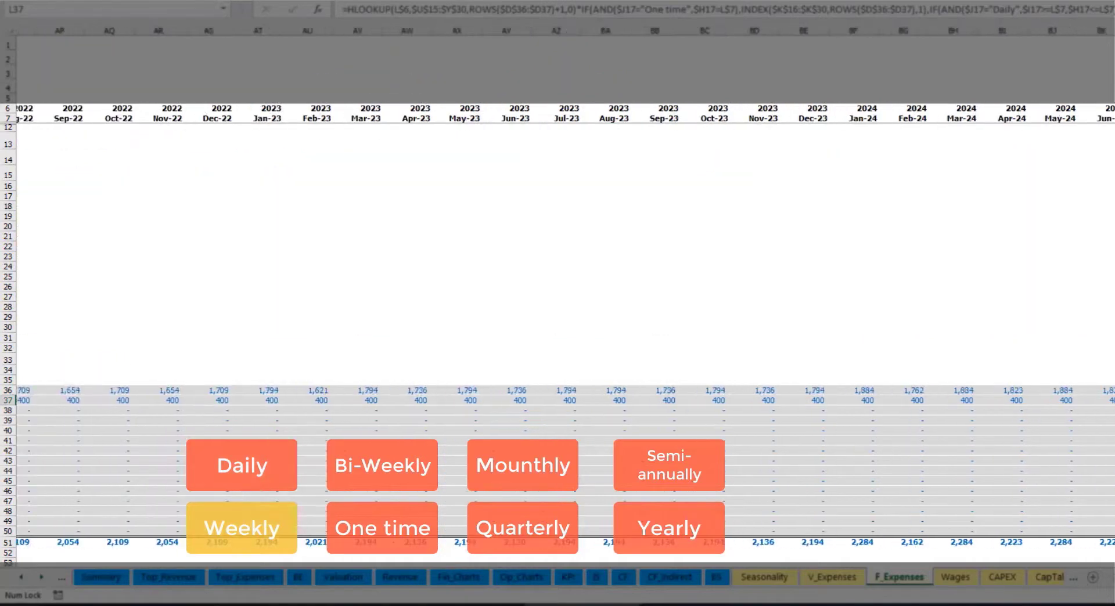
pyautogui.hscroll(1, 564, 286)
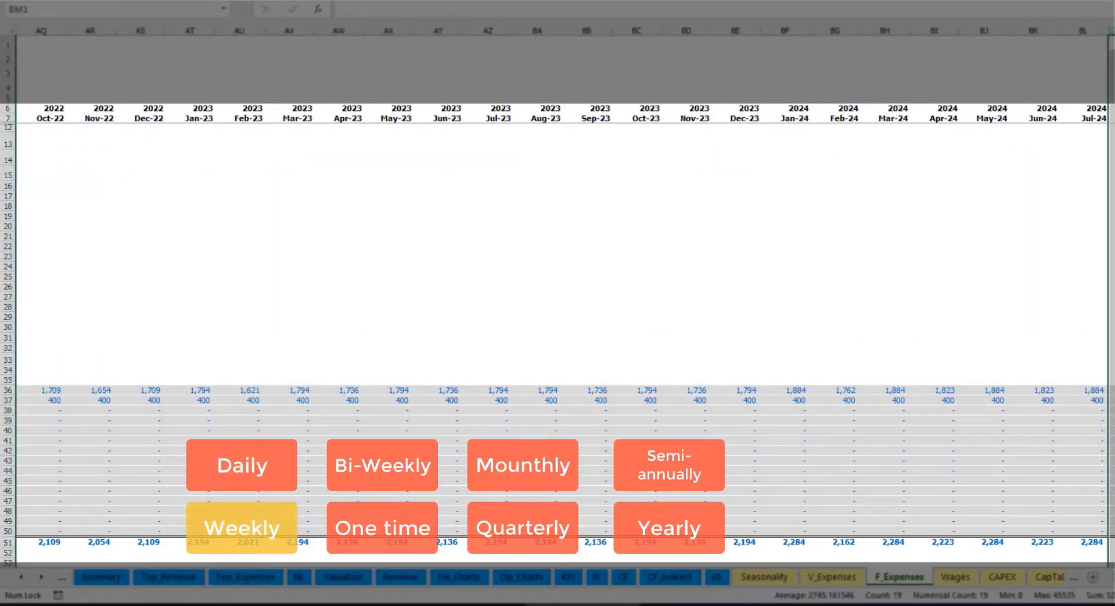
pyautogui.click(1110, 400)
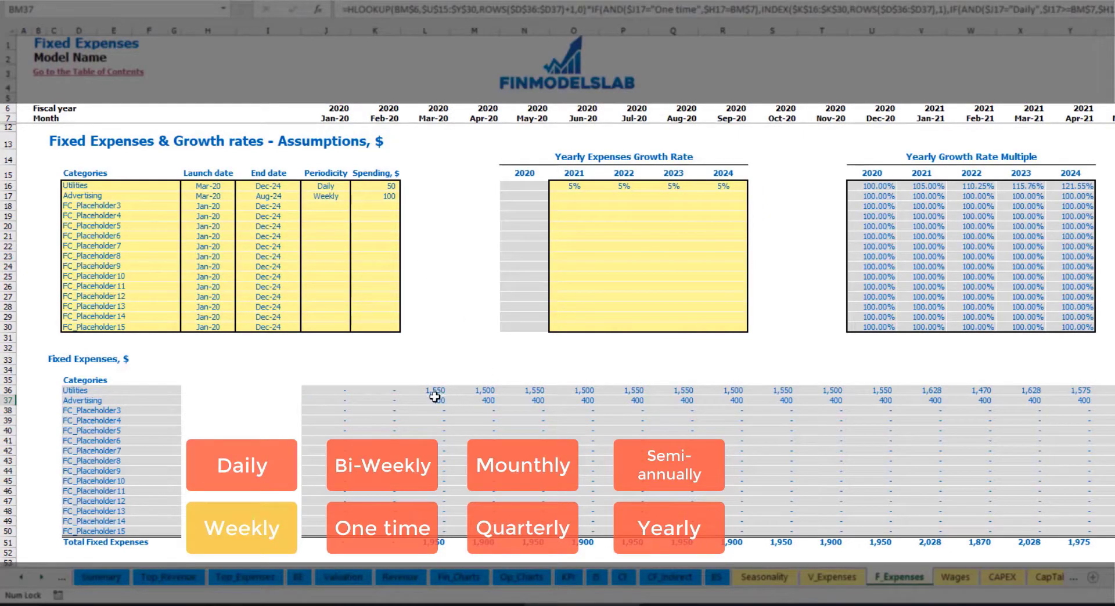
pyautogui.click(333, 201)
pyautogui.click(355, 197)
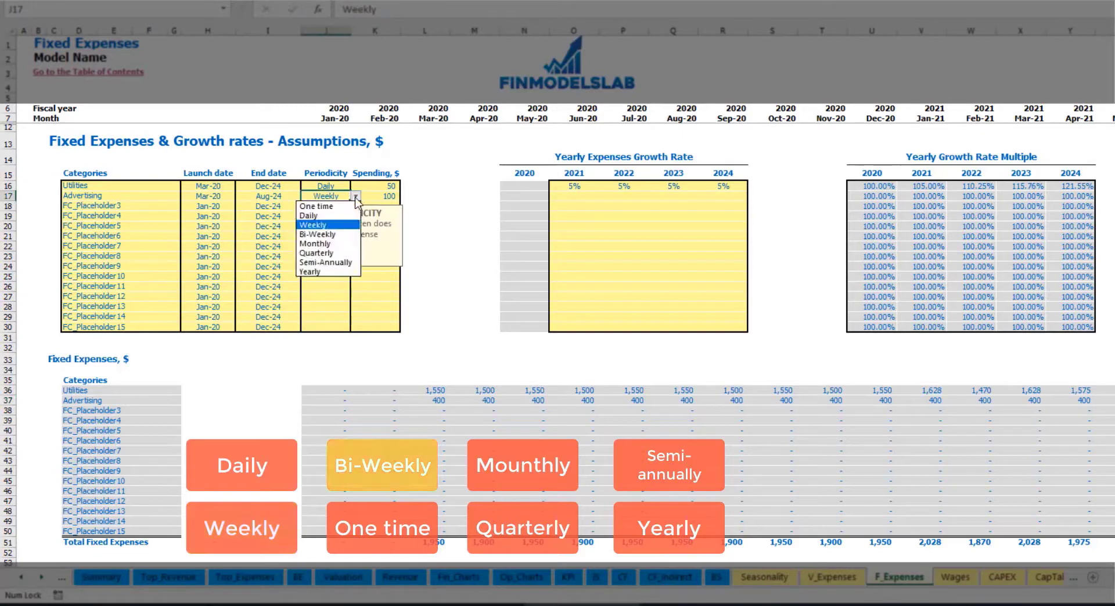
pyautogui.click(339, 234)
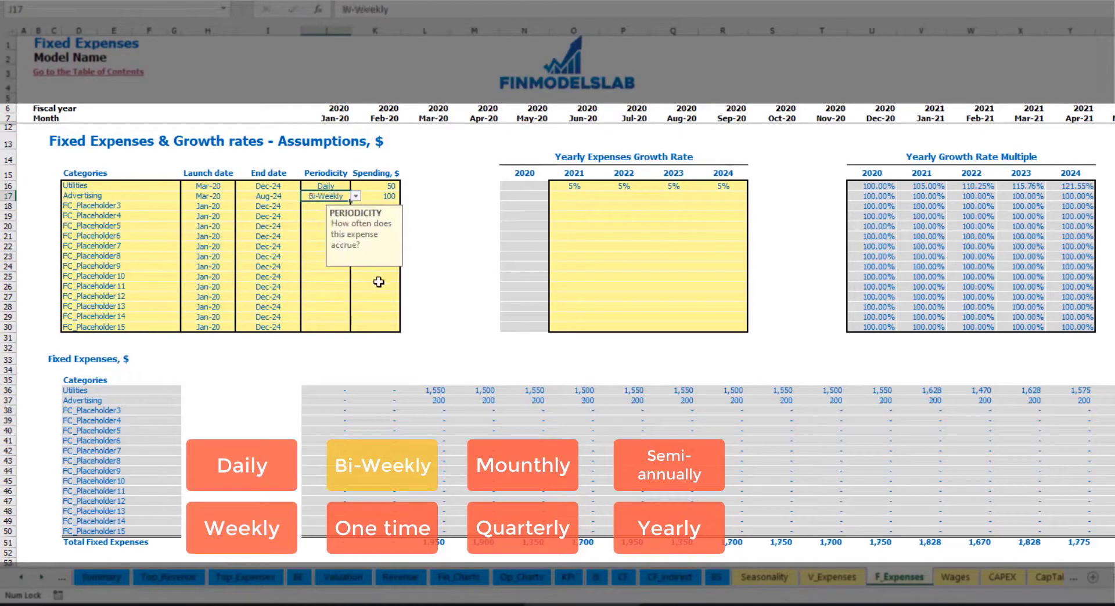
pyautogui.click(373, 196)
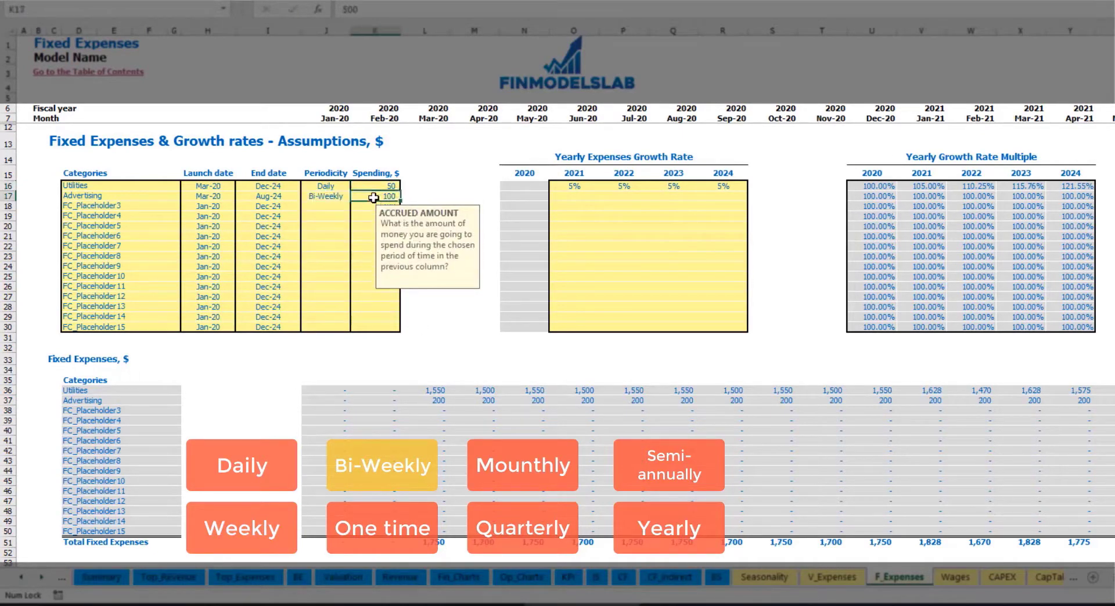
pyautogui.write('5')
pyautogui.press('Return')
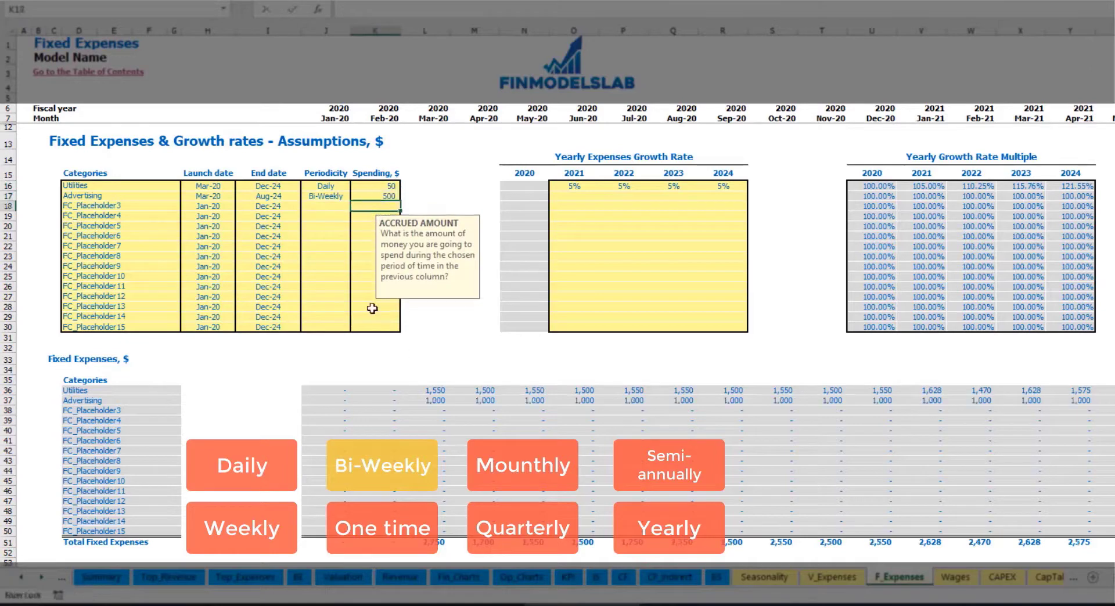
pyautogui.click(225, 188)
pyautogui.click(221, 197)
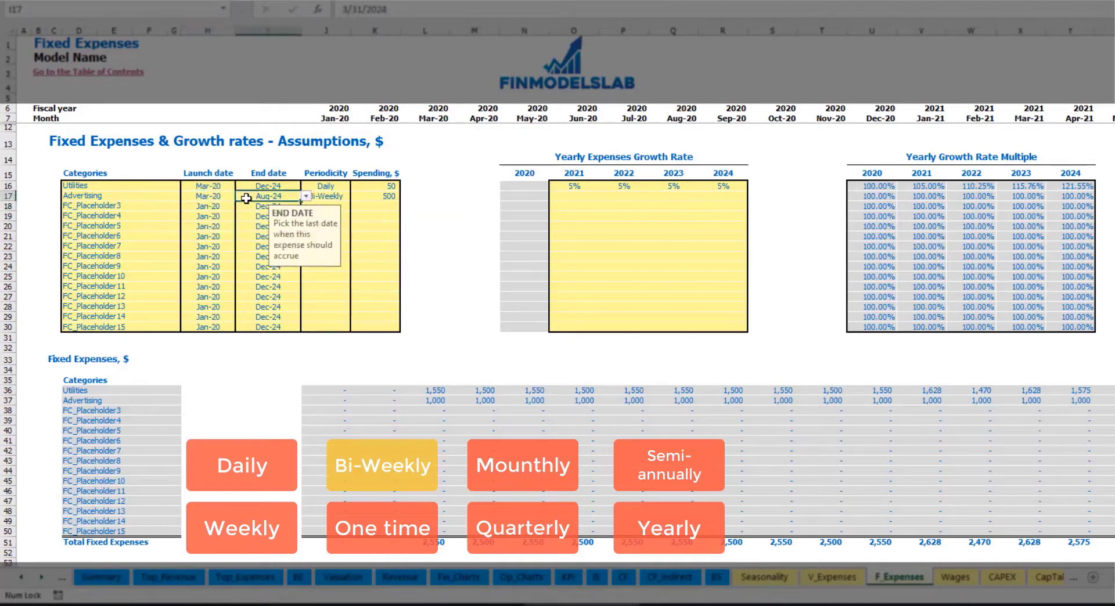
pyautogui.click(240, 197)
pyautogui.click(225, 243)
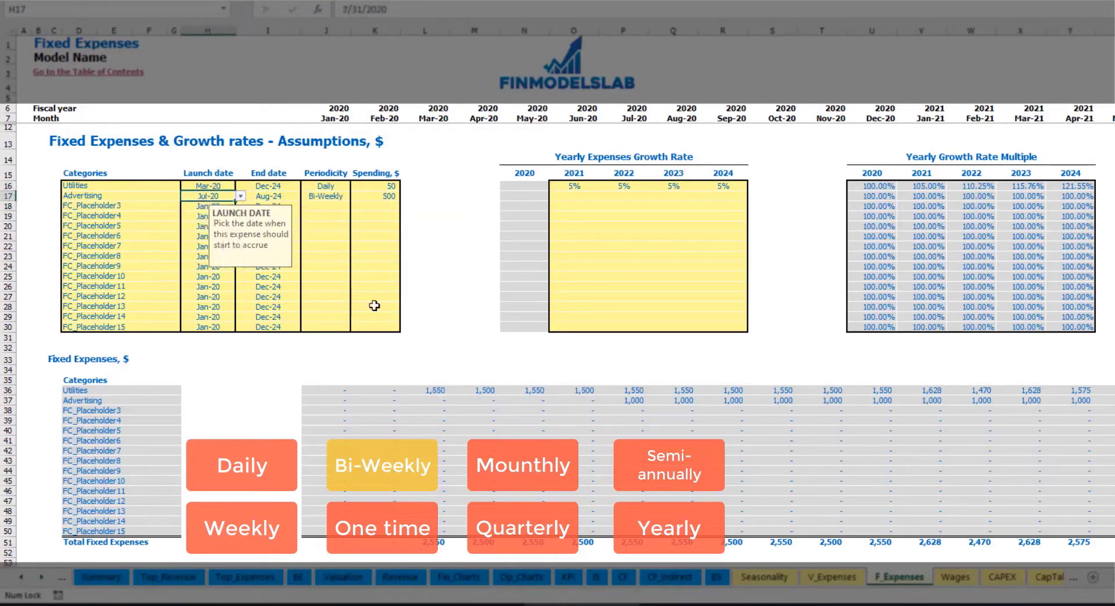
pyautogui.click(636, 401)
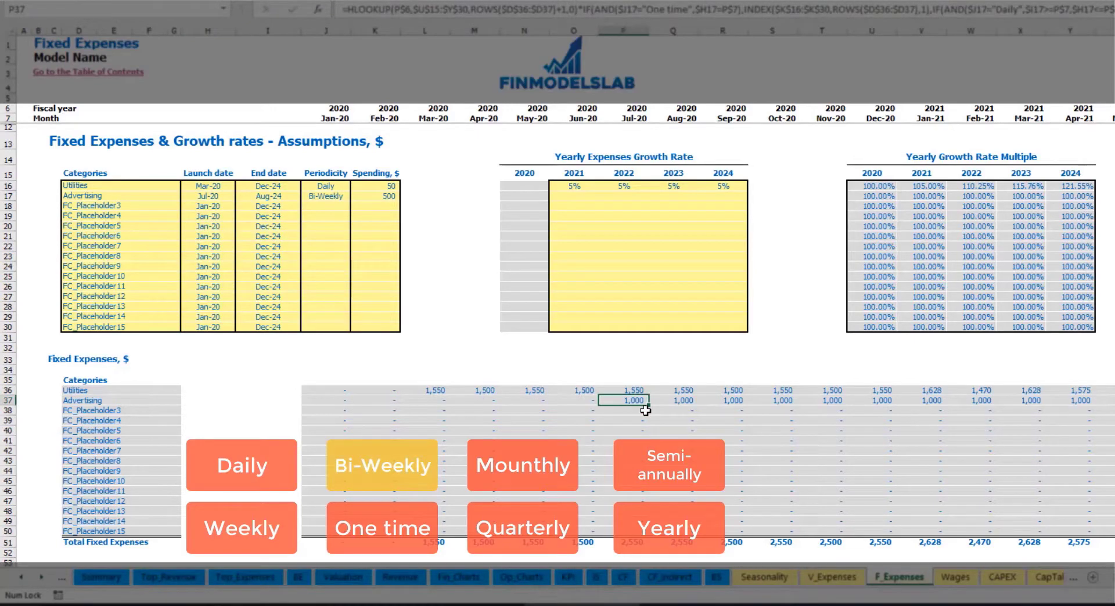
pyautogui.press('Right')
pyautogui.press('Right')
pyautogui.press('Right')
pyautogui.press('Right')
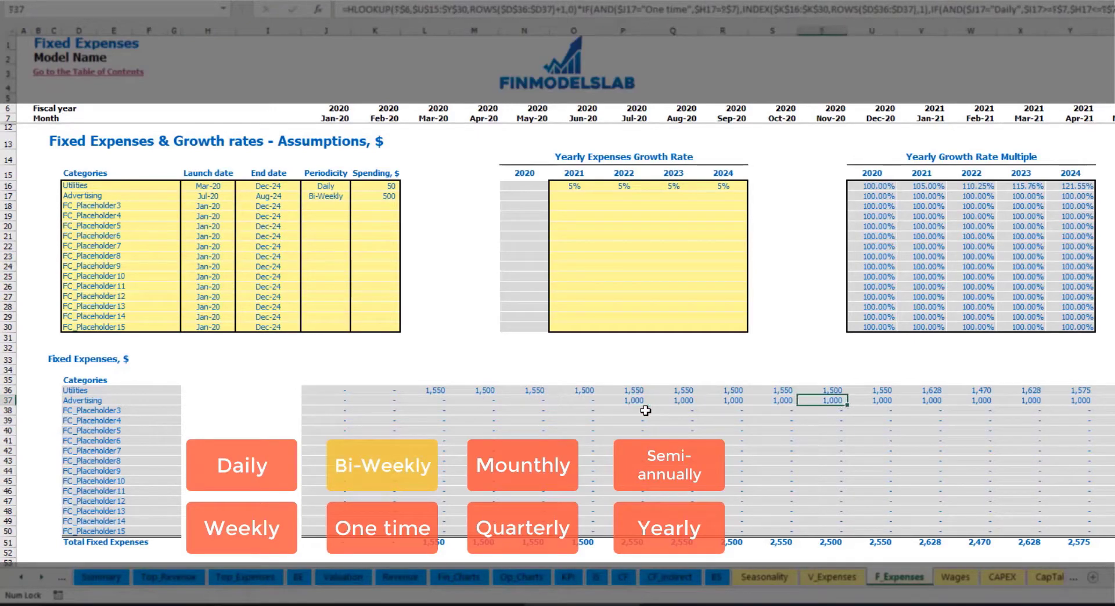
pyautogui.press('Right')
pyautogui.press('Right')
pyautogui.press('Right')
pyautogui.press('Right')
pyautogui.press('Right')
pyautogui.press('Right')
pyautogui.press('Right')
pyautogui.press('Right')
pyautogui.press('Right')
pyautogui.press('Right')
pyautogui.press('Right')
pyautogui.press('Right')
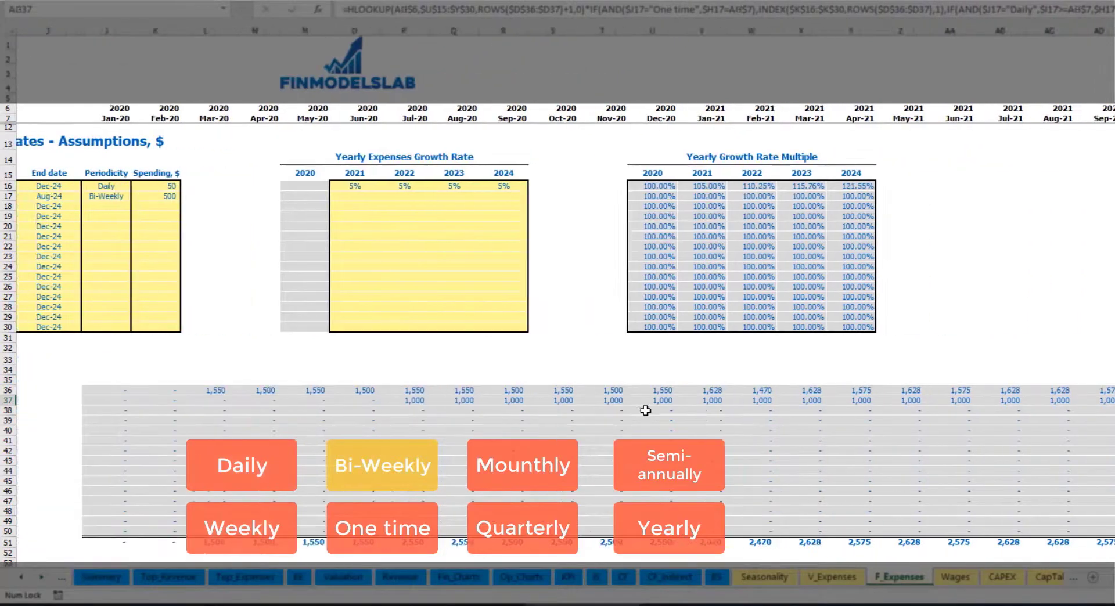
pyautogui.hscroll(-5, 646, 411)
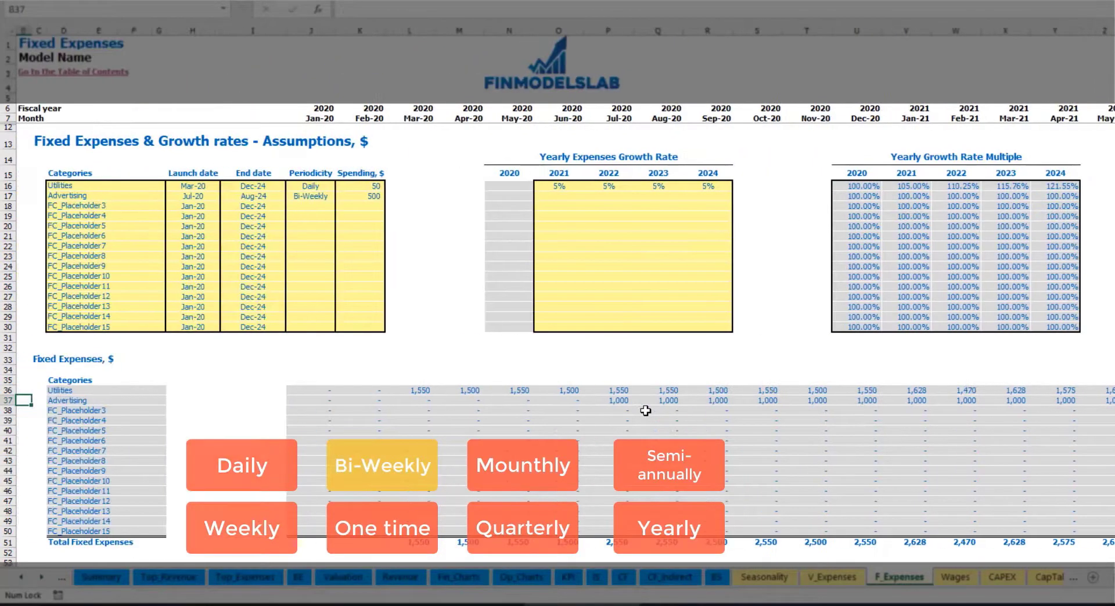
pyautogui.click(611, 404)
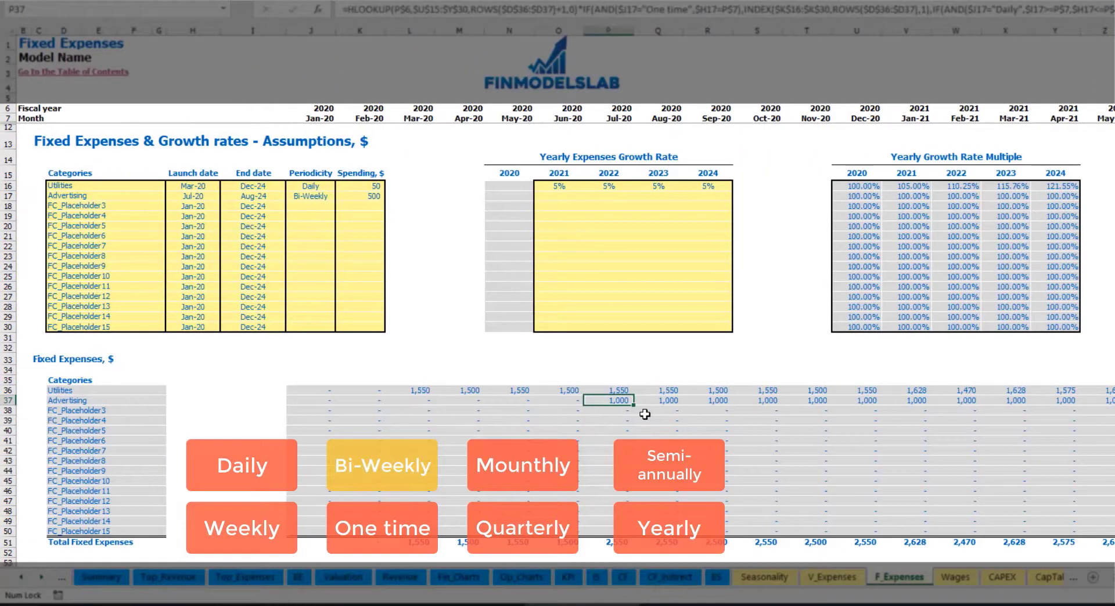
# Enter 3% Advertising growth for 2021 and paste it into 2022 through 2024.
pyautogui.click(557, 198)
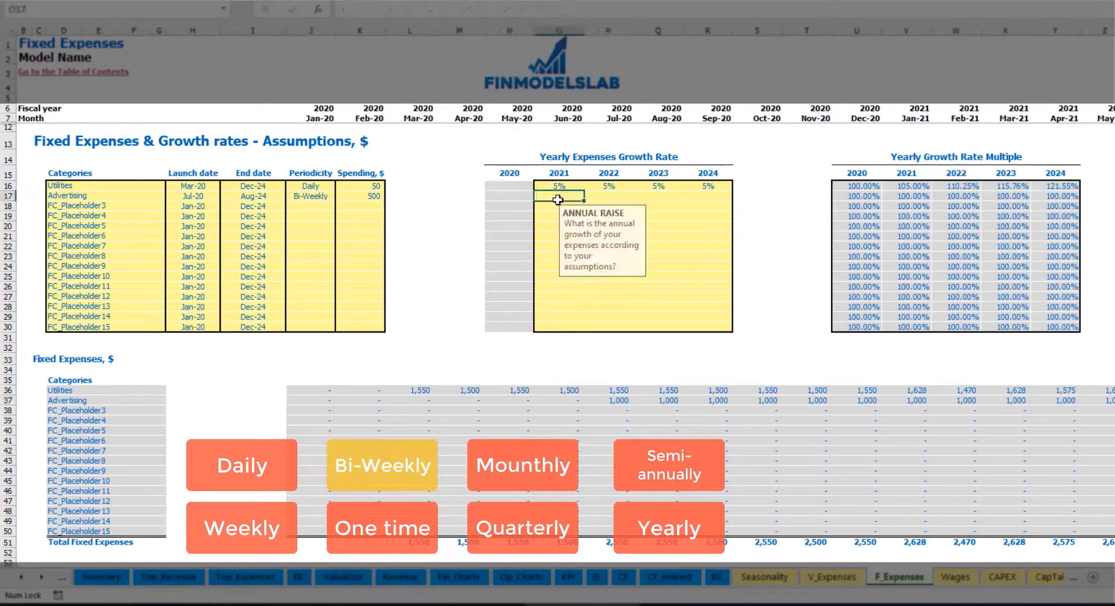
pyautogui.write('3%')
pyautogui.press('Return')
pyautogui.click(557, 197)
pyautogui.hotkey('ctrl', 'c')
pyautogui.moveTo(608, 195); pyautogui.dragTo(707, 196)
pyautogui.hotkey('ctrl', 'v')
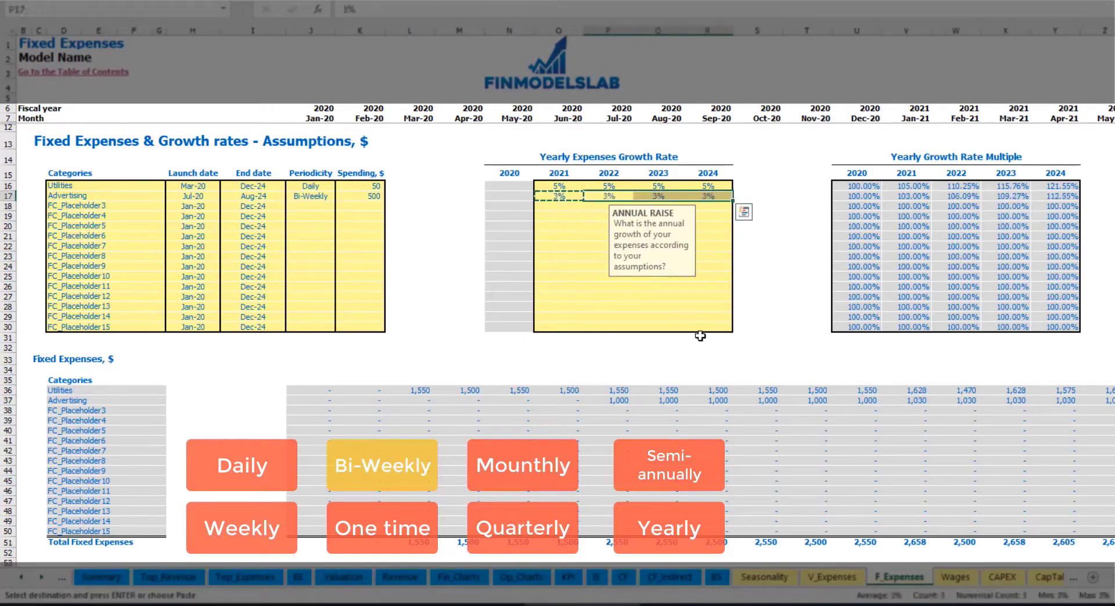
# Check the grown Advertising amounts, starting at 1,030 in Jan-21.
pyautogui.click(1067, 399)
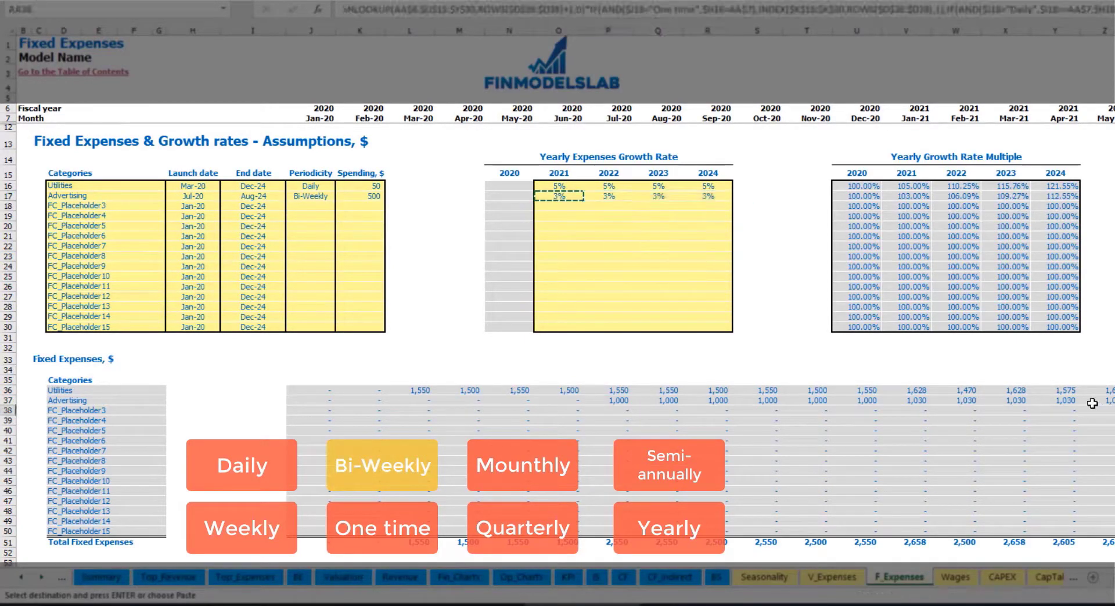
pyautogui.click(927, 400)
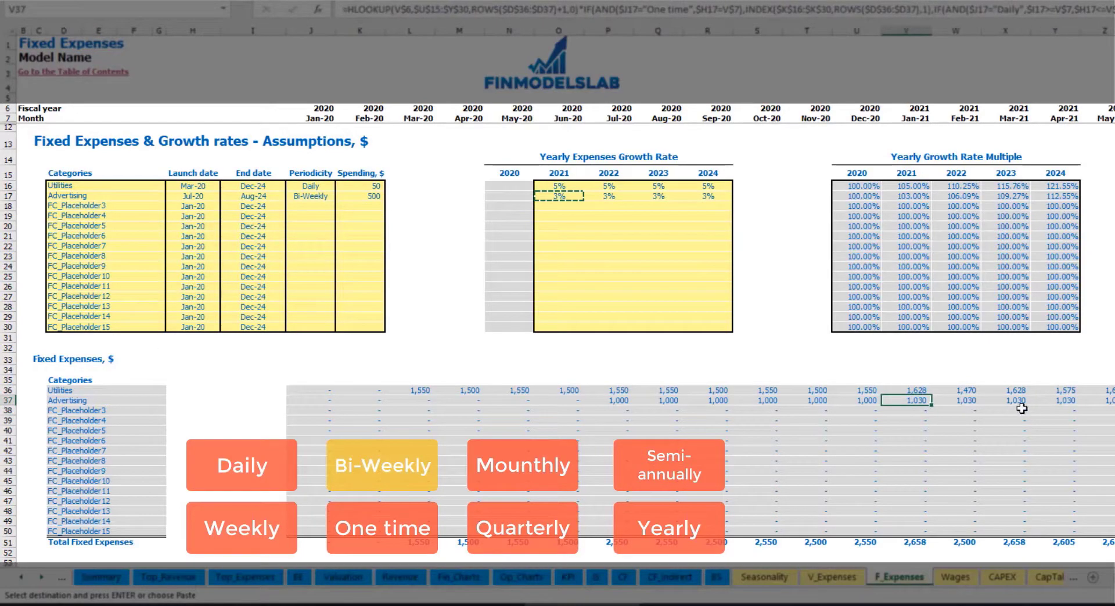
pyautogui.hscroll(10, 558, 290)
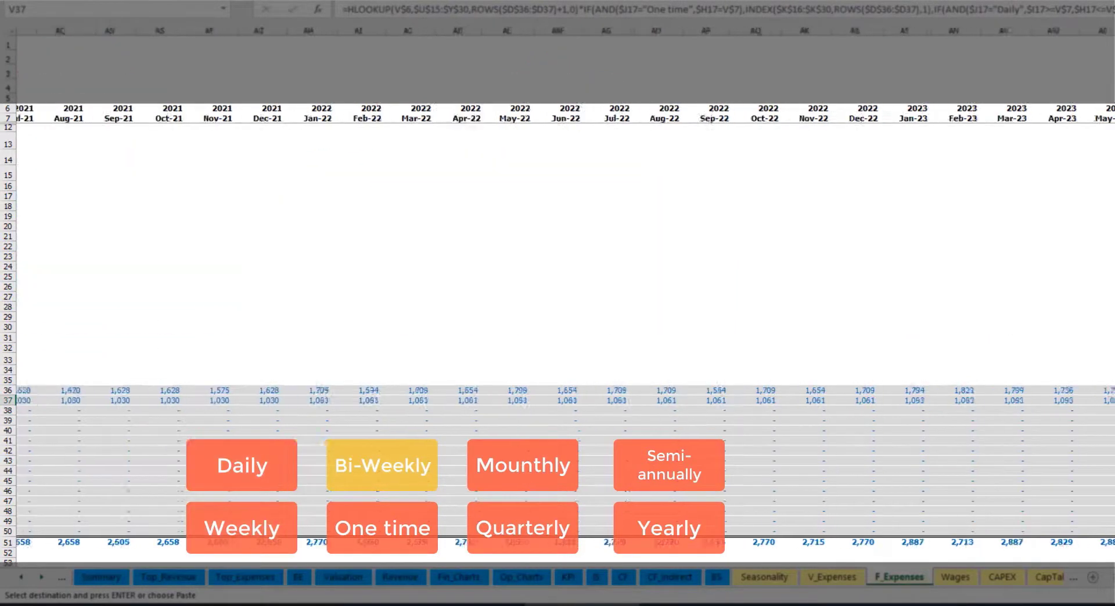
pyautogui.hscroll(5, 558, 290)
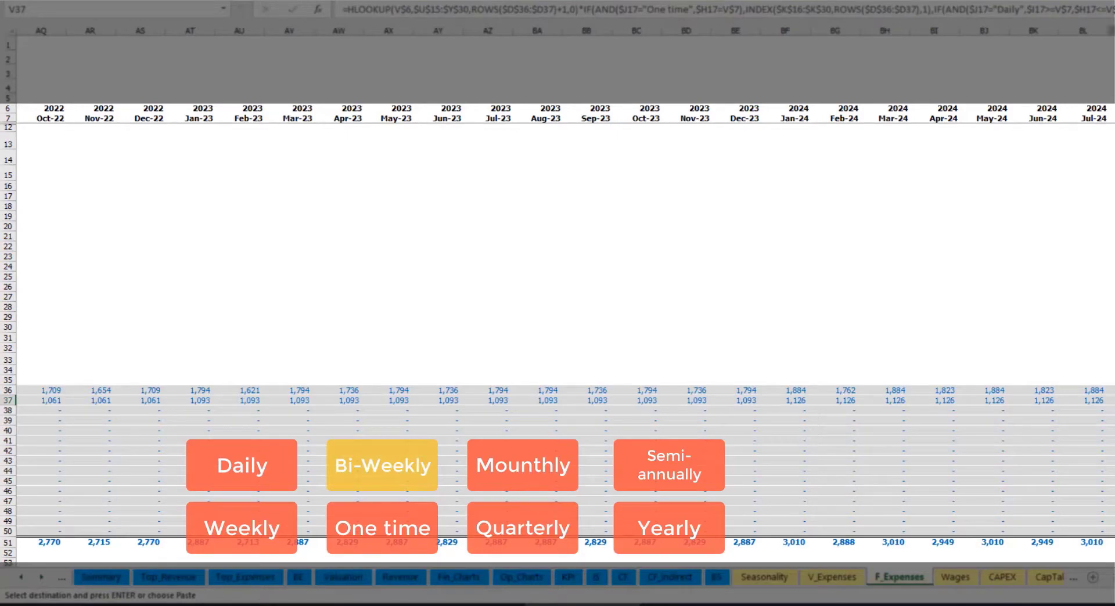
pyautogui.hotkey('ctrl', 'shift', 'Up')
pyautogui.hscroll(-15, 277, 276)
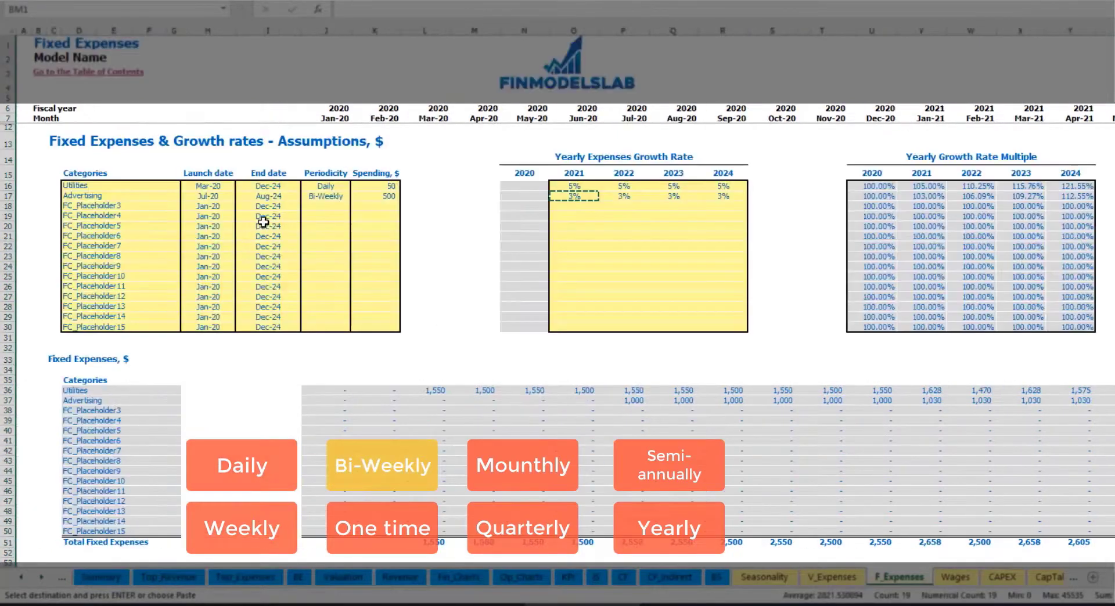
# Rename the third placeholder to Office Setup and make it a One time expense.
pyautogui.click(270, 196)
pyautogui.click(98, 205)
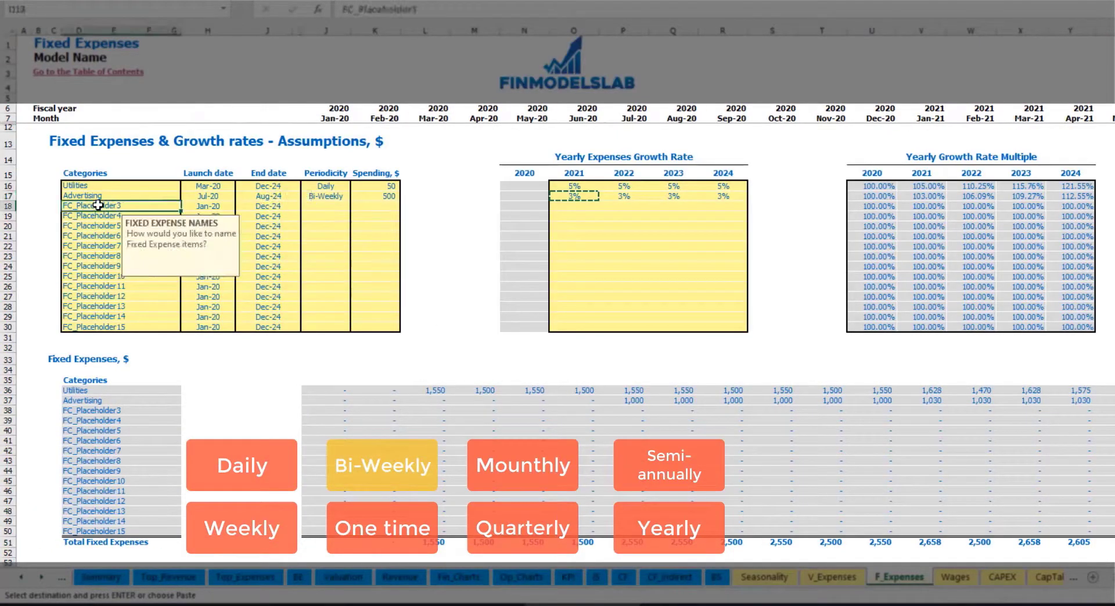
pyautogui.write('S')
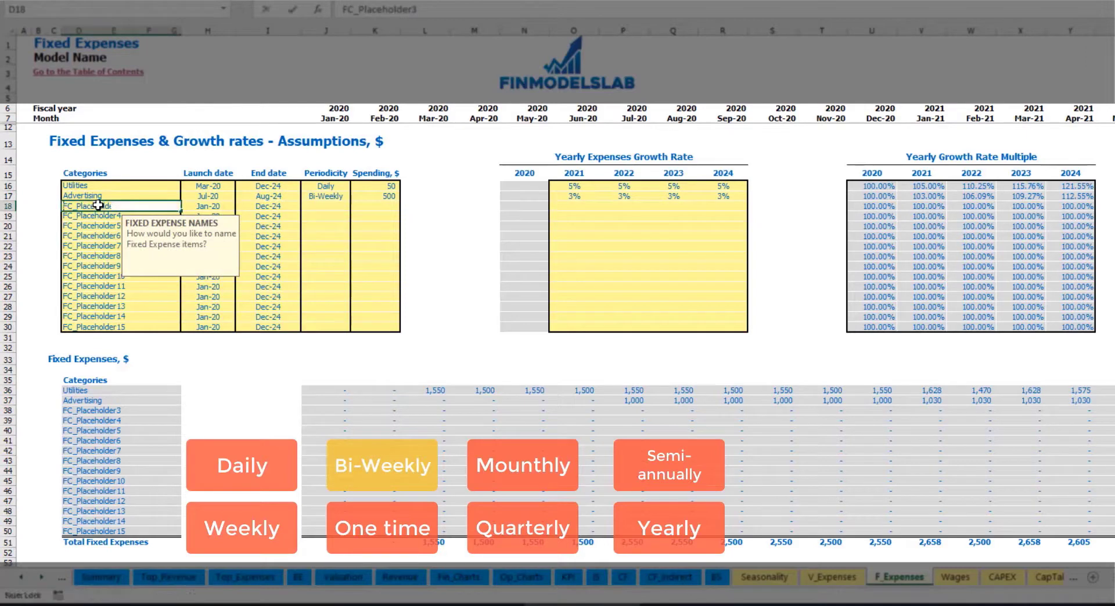
pyautogui.write('e Setup')
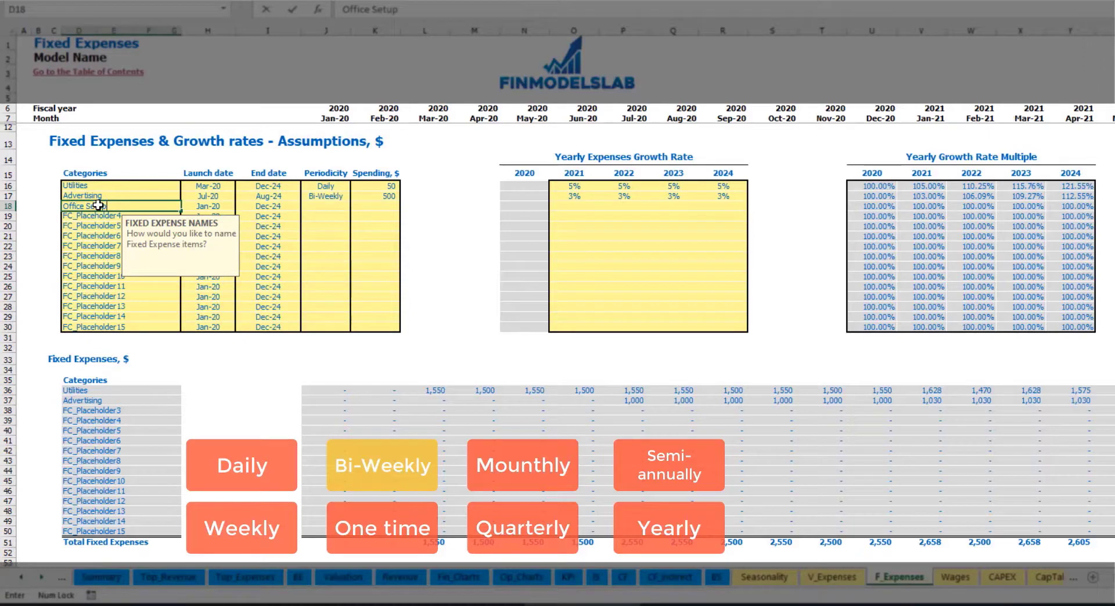
pyautogui.press('Return')
pyautogui.click(324, 208)
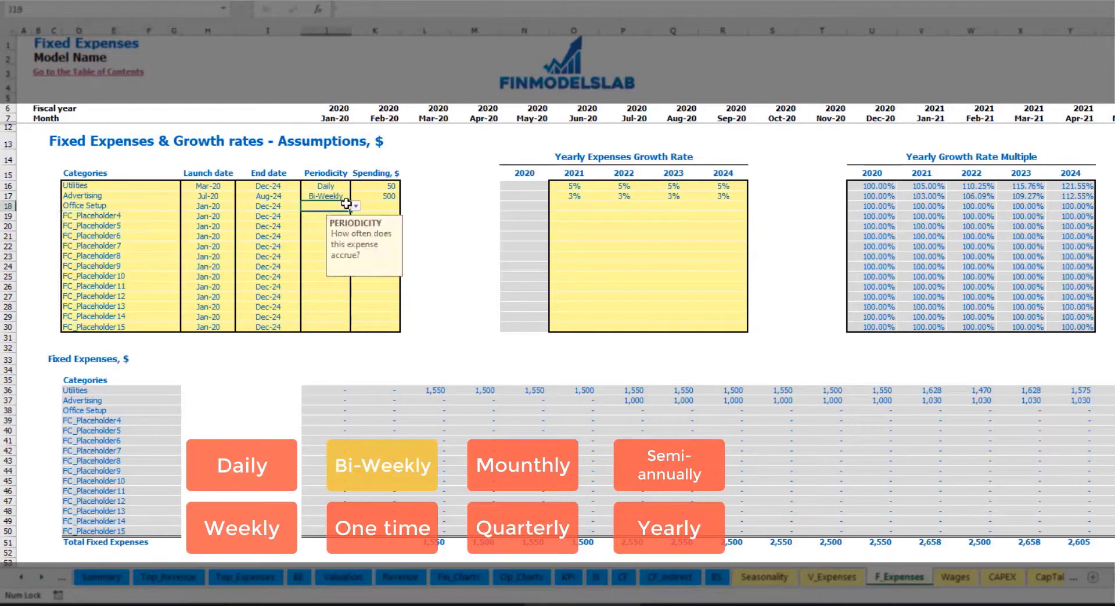
pyautogui.click(356, 206)
pyautogui.click(322, 216)
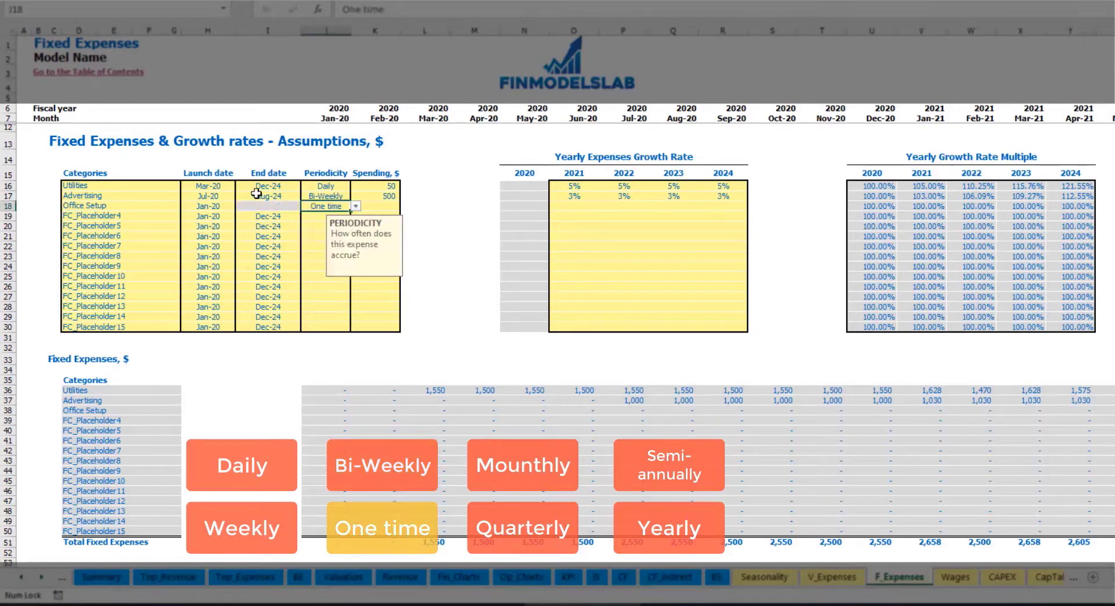
# Launch Office Setup in Feb-20 at 5,000 and confirm the Feb-20 charge.
pyautogui.click(223, 206)
pyautogui.click(240, 206)
pyautogui.click(222, 226)
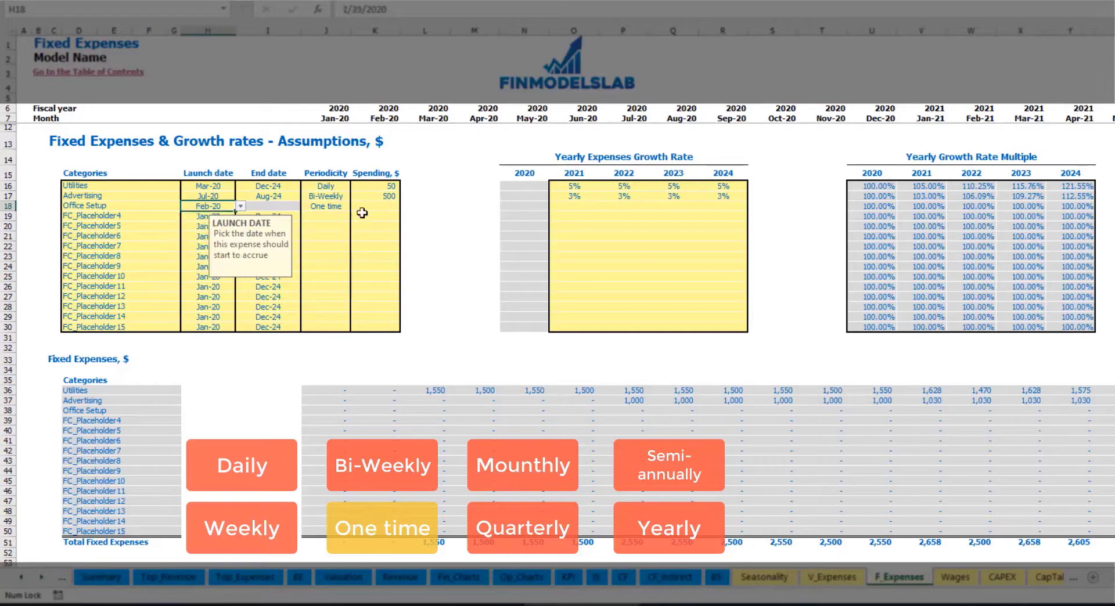
pyautogui.click(366, 206)
pyautogui.write('5000')
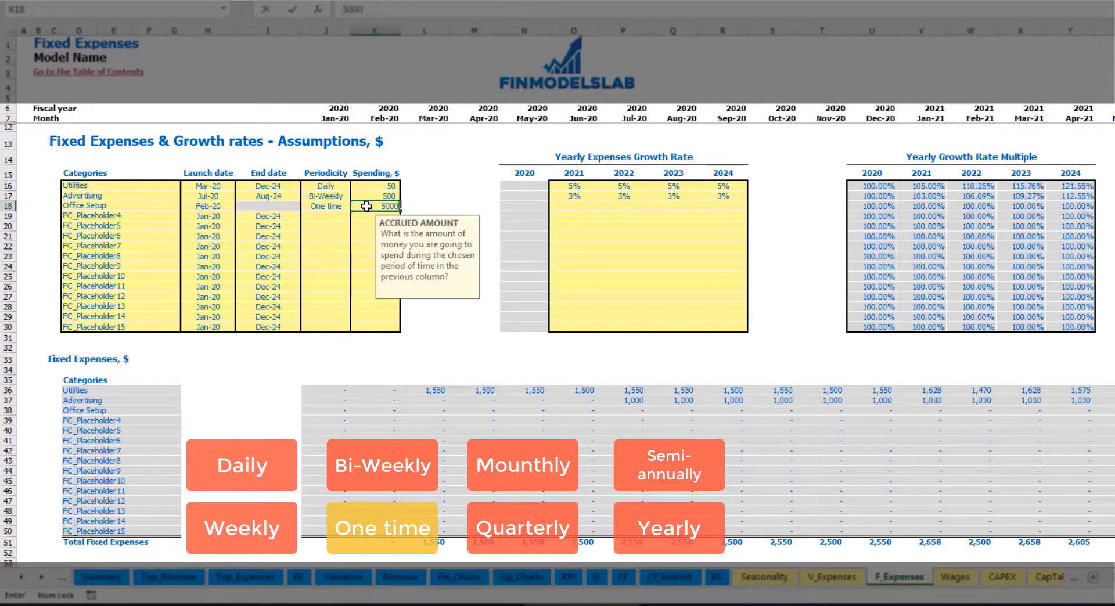
pyautogui.press('Return')
pyautogui.moveTo(574, 206); pyautogui.dragTo(723, 207)
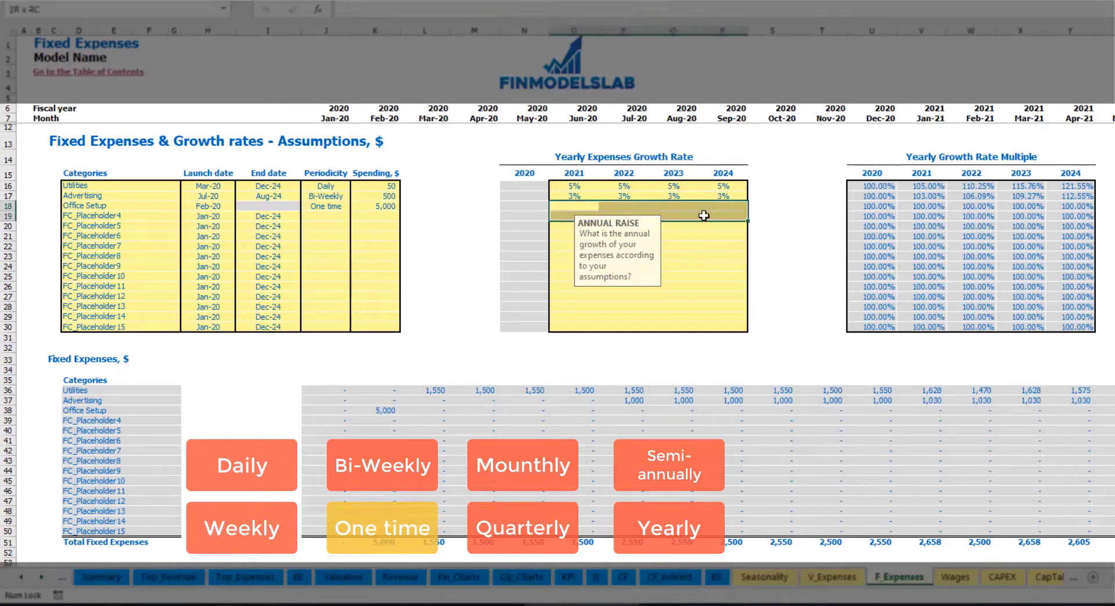
pyautogui.click(397, 408)
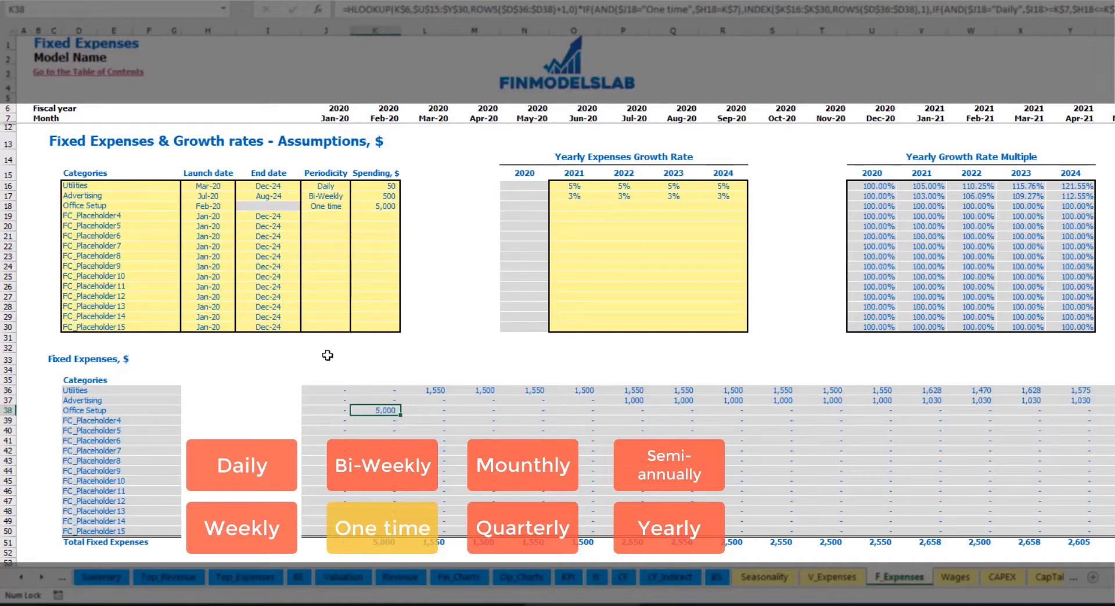
# Add Insurance as a Monthly expense of 1,000, Jan-20 to Dec-24.
pyautogui.click(154, 219)
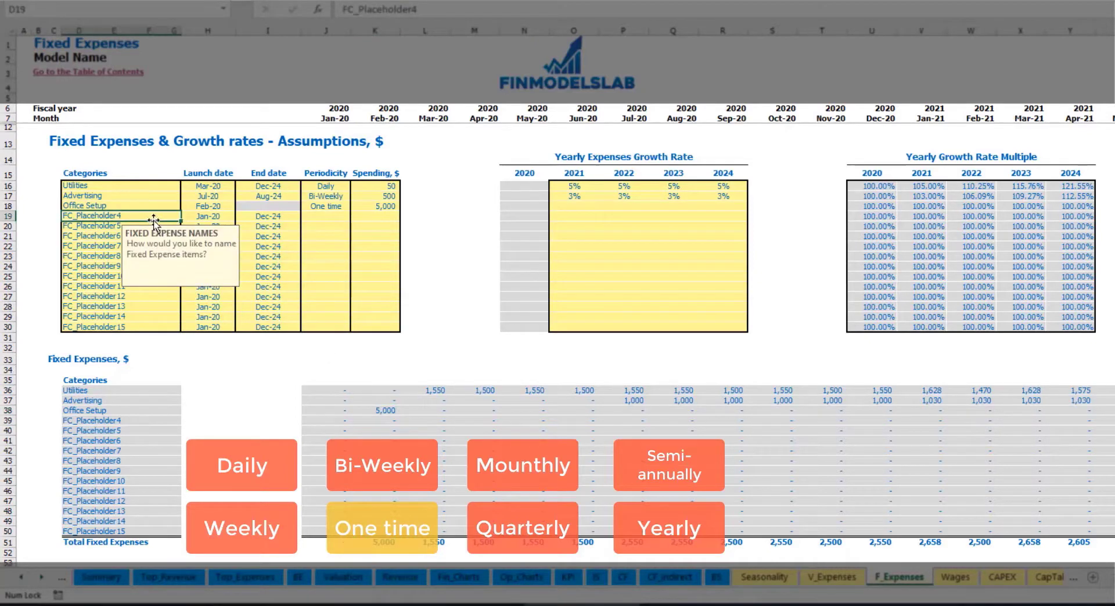
pyautogui.write('Insurance')
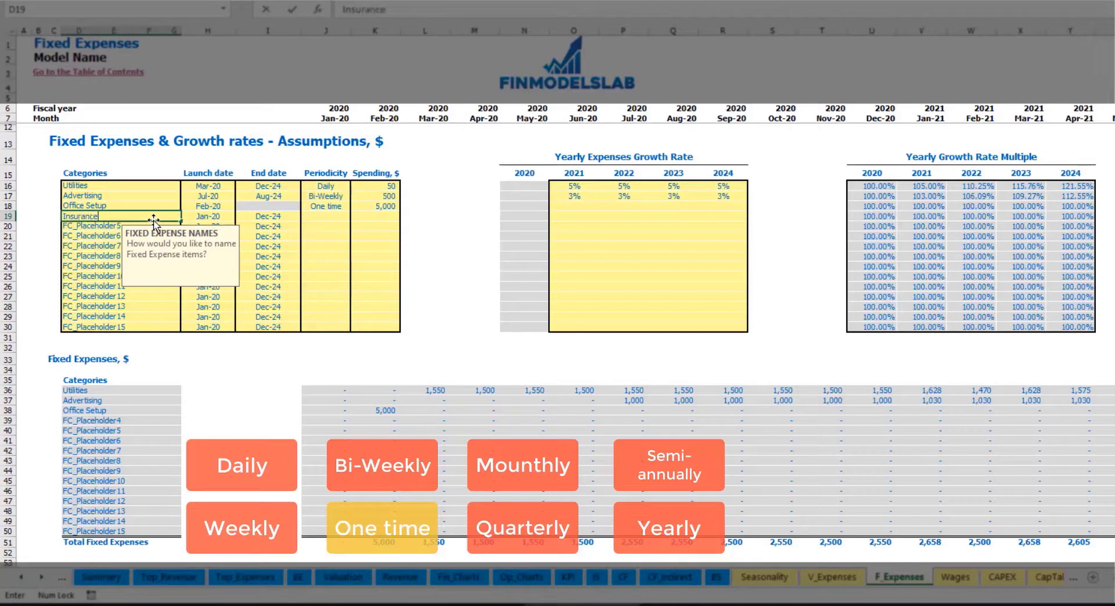
pyautogui.press('Return')
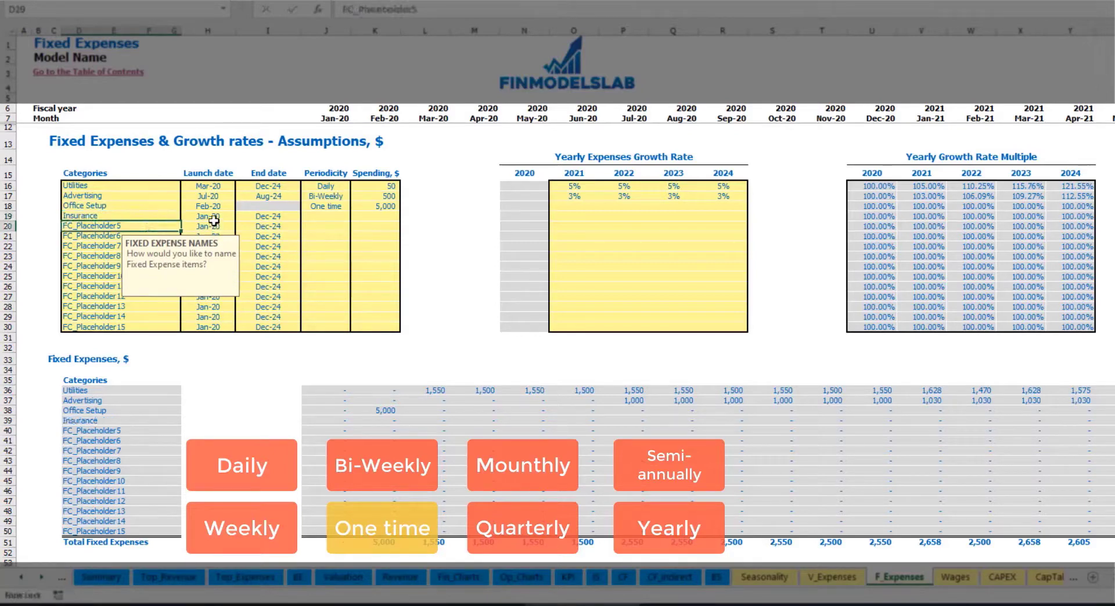
pyautogui.click(210, 218)
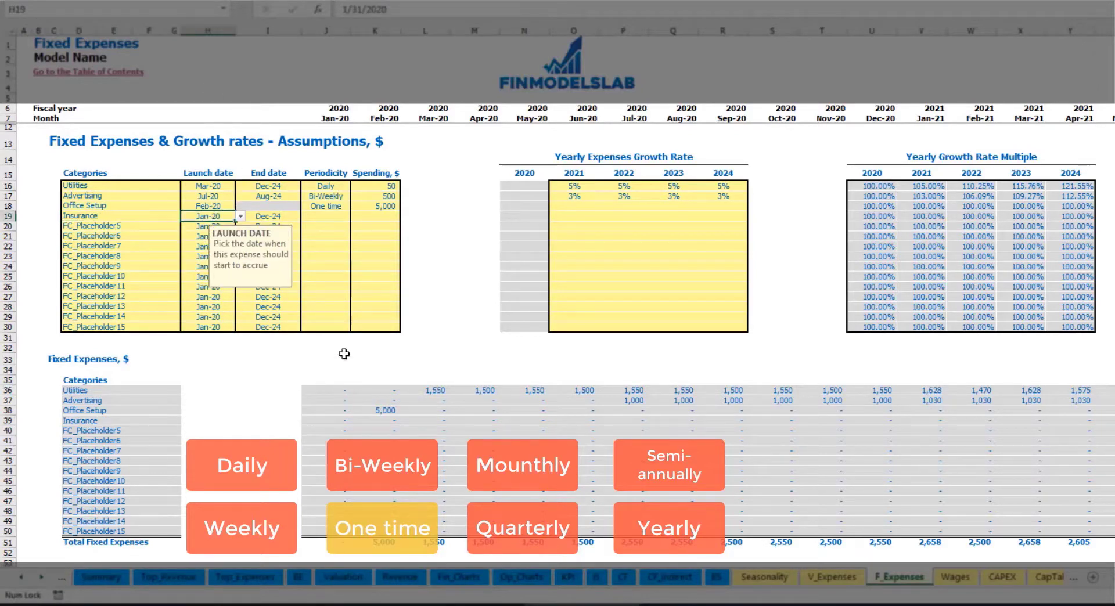
pyautogui.click(281, 218)
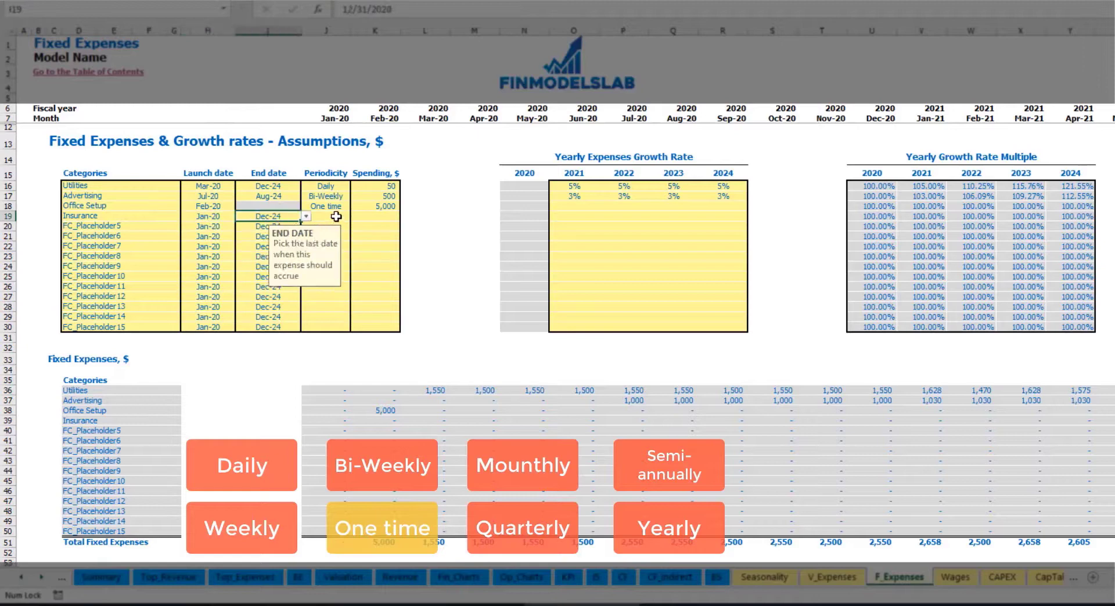
pyautogui.click(325, 216)
pyautogui.click(355, 216)
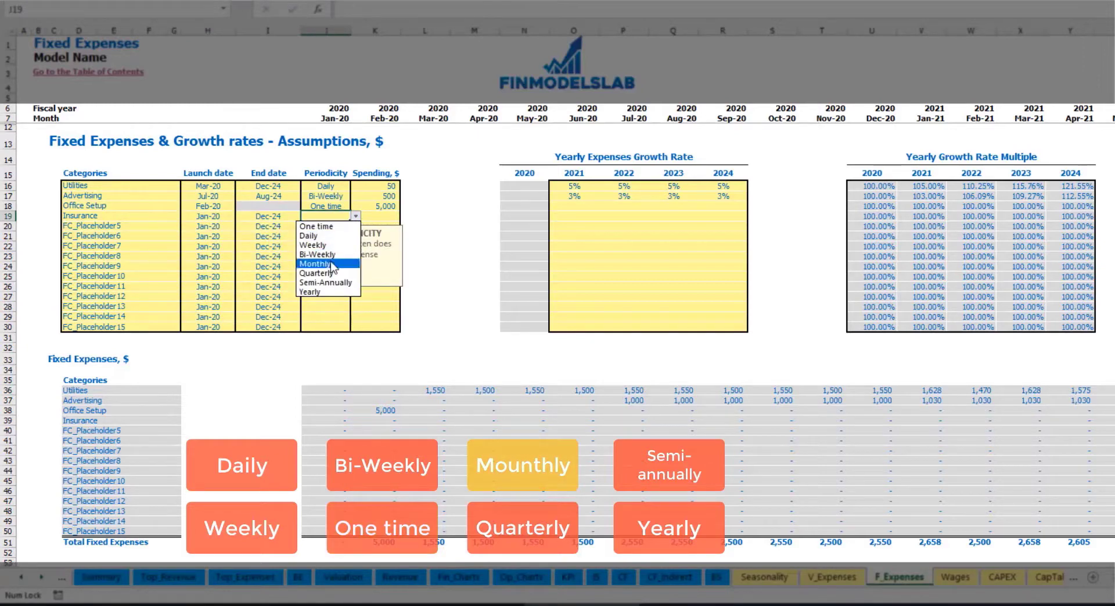
pyautogui.click(314, 264)
pyautogui.click(382, 216)
pyautogui.write('1')
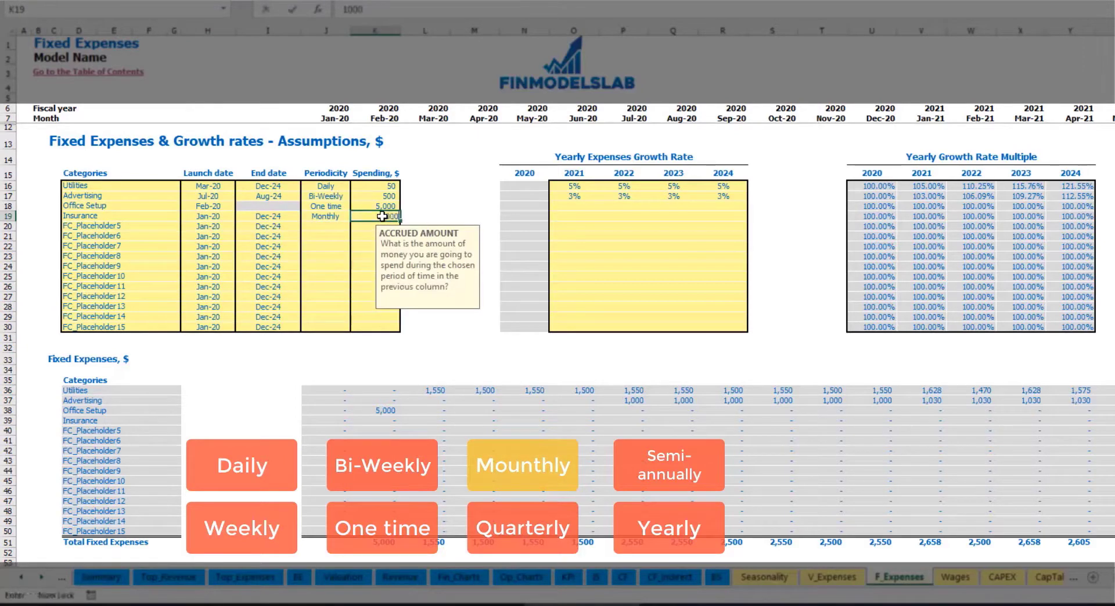
pyautogui.click(574, 218)
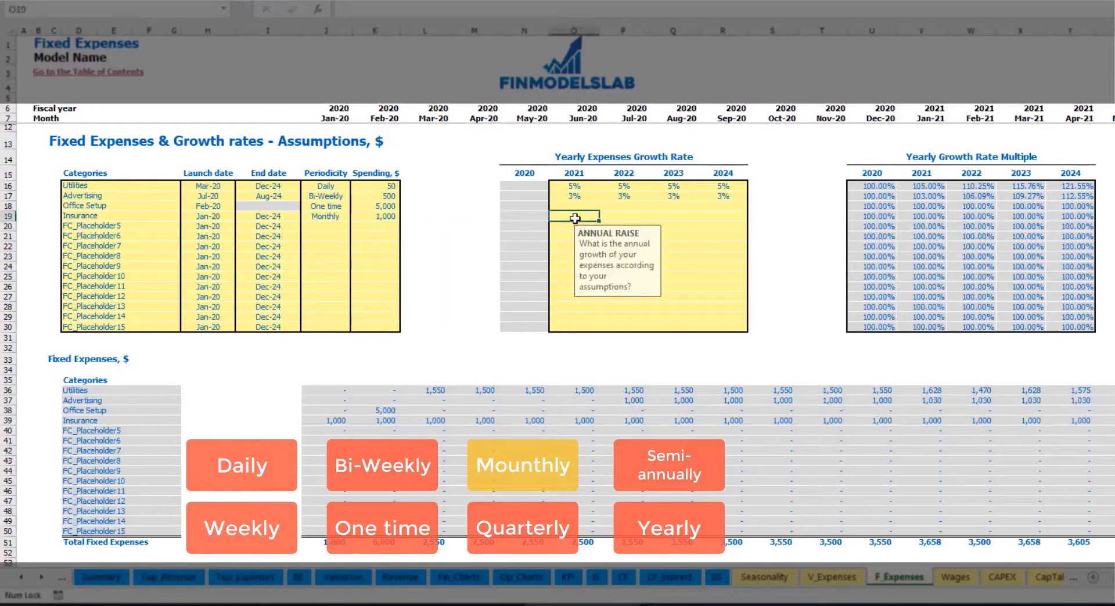
pyautogui.write('5')
# Give Insurance yearly growth of 5%, 3%, 2% and 1% for 2021–2024.
pyautogui.hotkey('ctrl', 'Return')
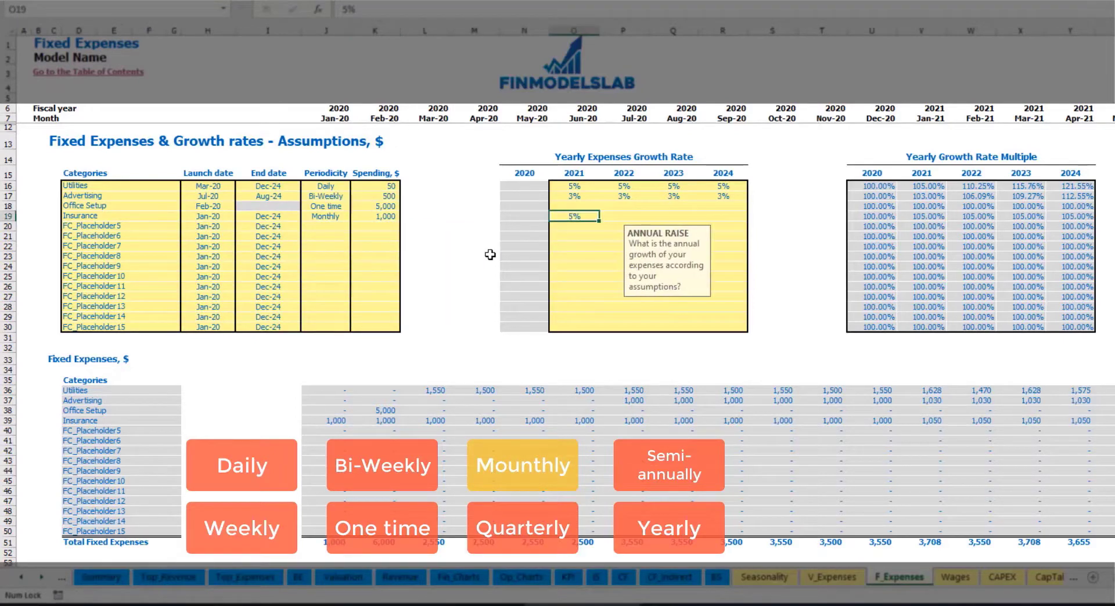
pyautogui.press('Right')
pyautogui.write('3')
pyautogui.hotkey('ctrl', 'Return')
pyautogui.press('Right')
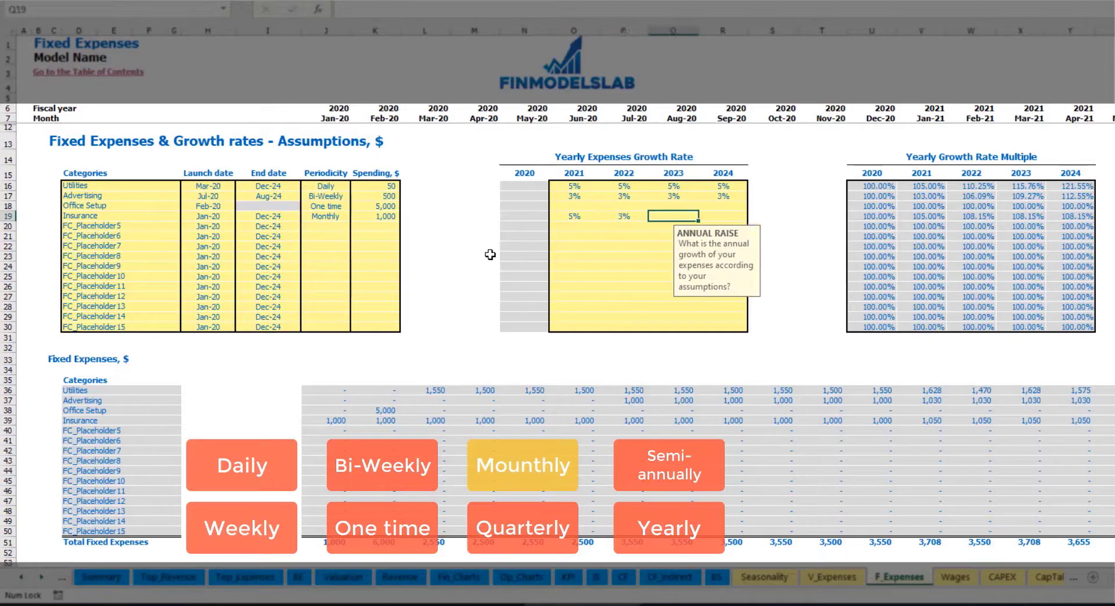
pyautogui.write('2')
pyautogui.press('Right')
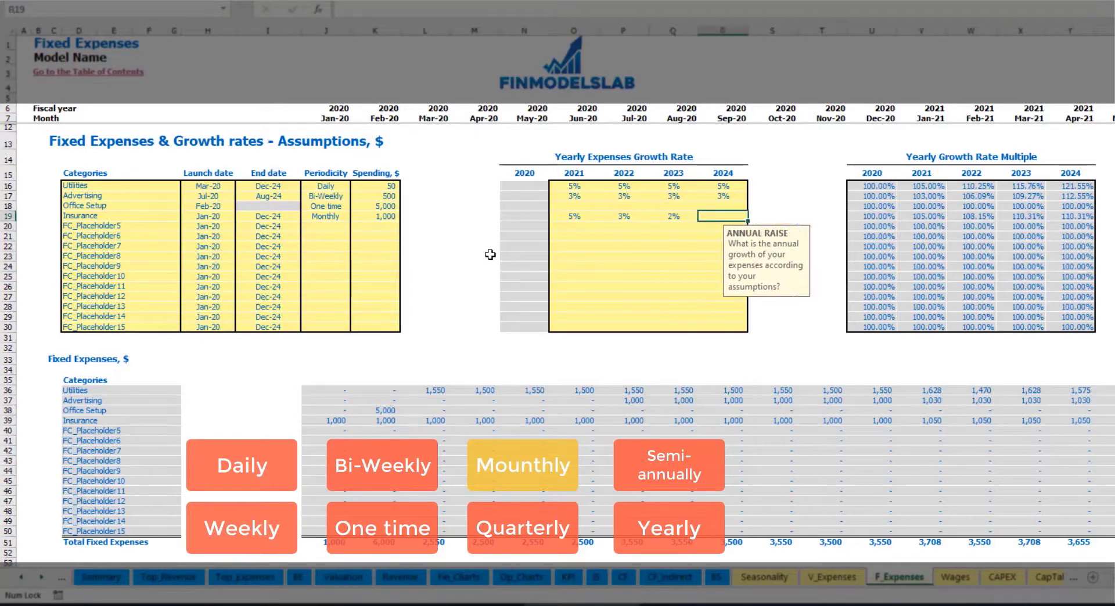
pyautogui.write('1')
pyautogui.press('Return')
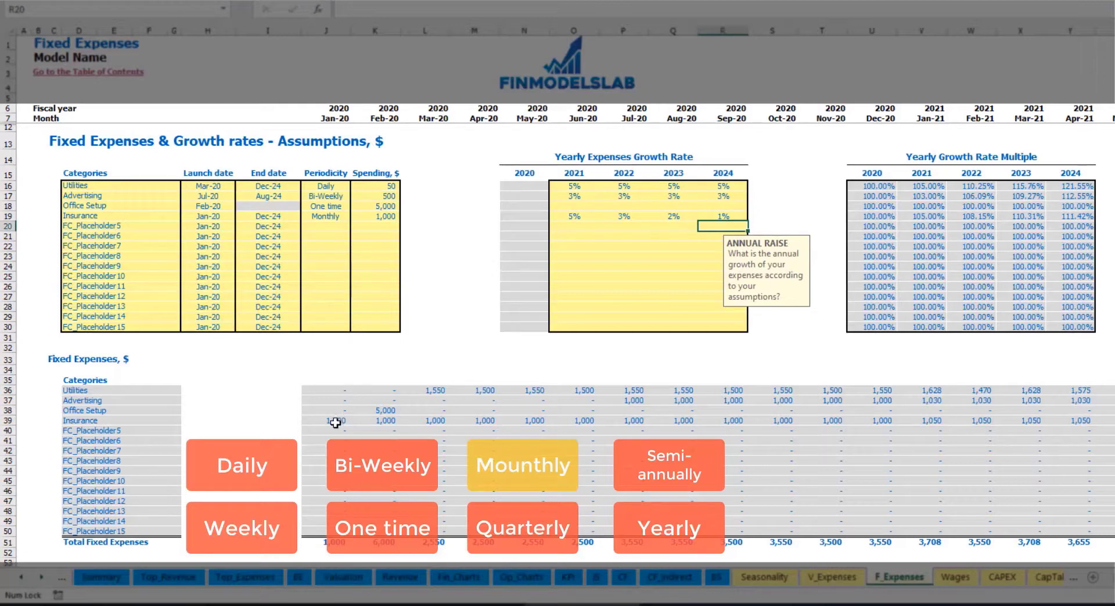
pyautogui.moveTo(336, 424)
pyautogui.mouseDown()
pyautogui.moveTo(685, 441)
pyautogui.moveTo(897, 432)
pyautogui.mouseUp()
pyautogui.click(905, 422)
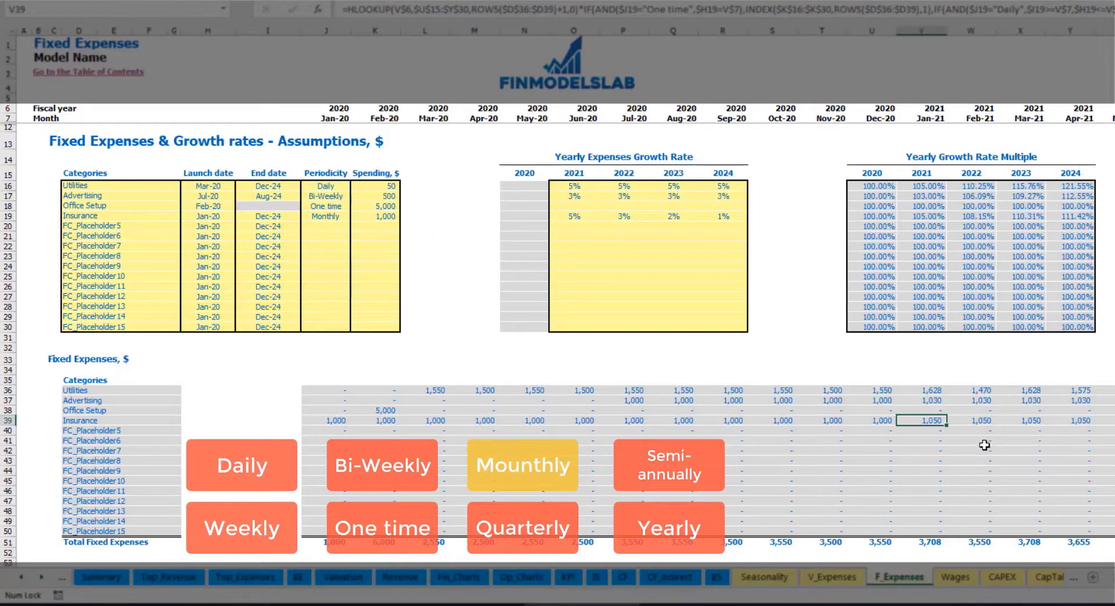
pyautogui.hscroll(3, 567, 284)
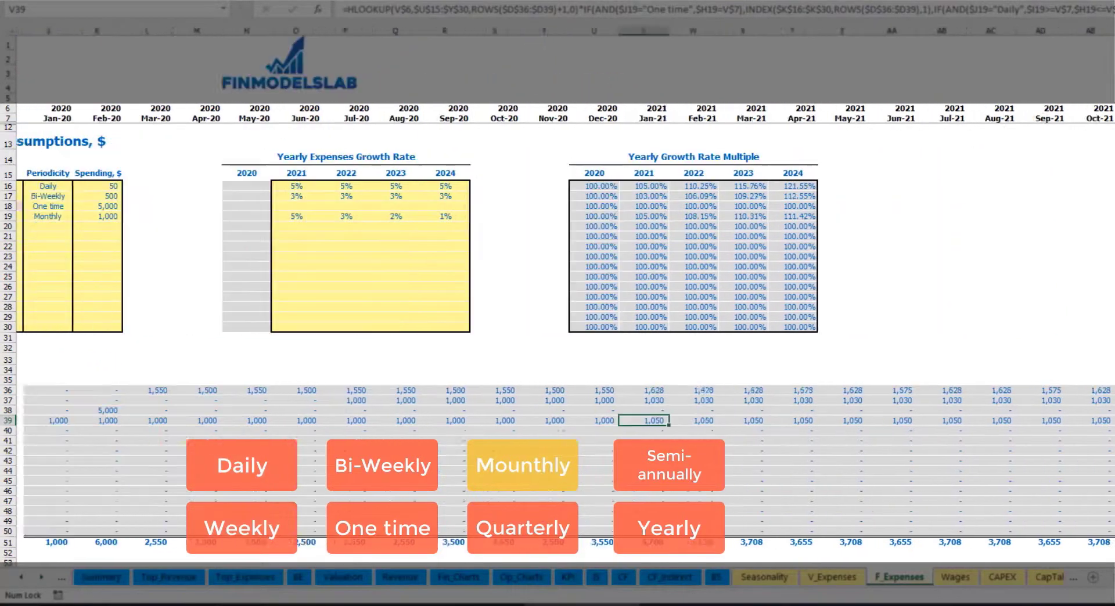
pyautogui.hotkey('ctrl', 'shift', 'Up')
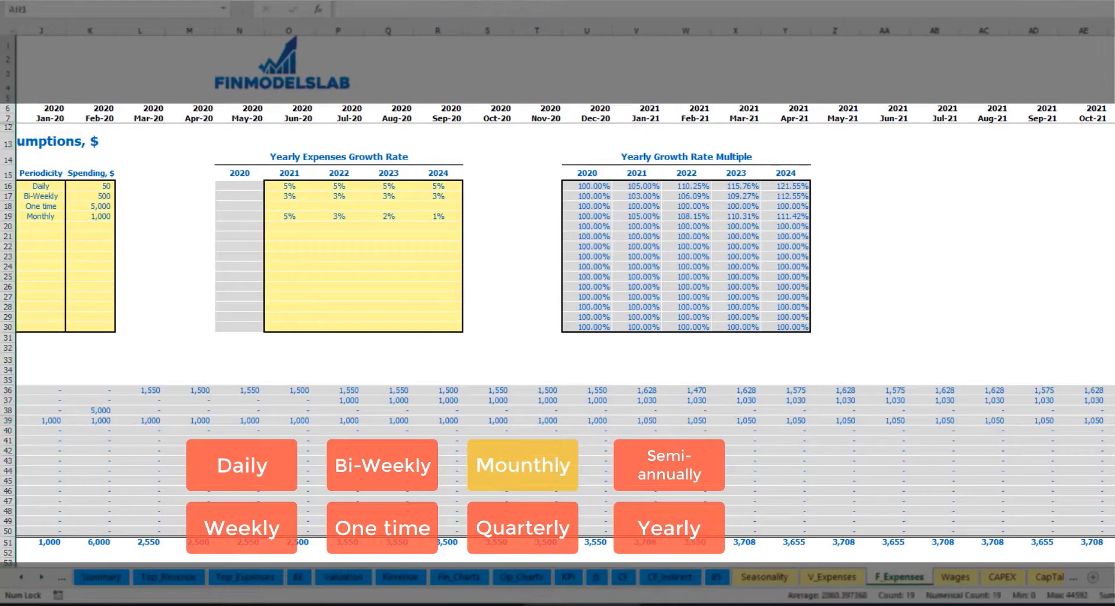
pyautogui.hotkey('ctrl', 'Down')
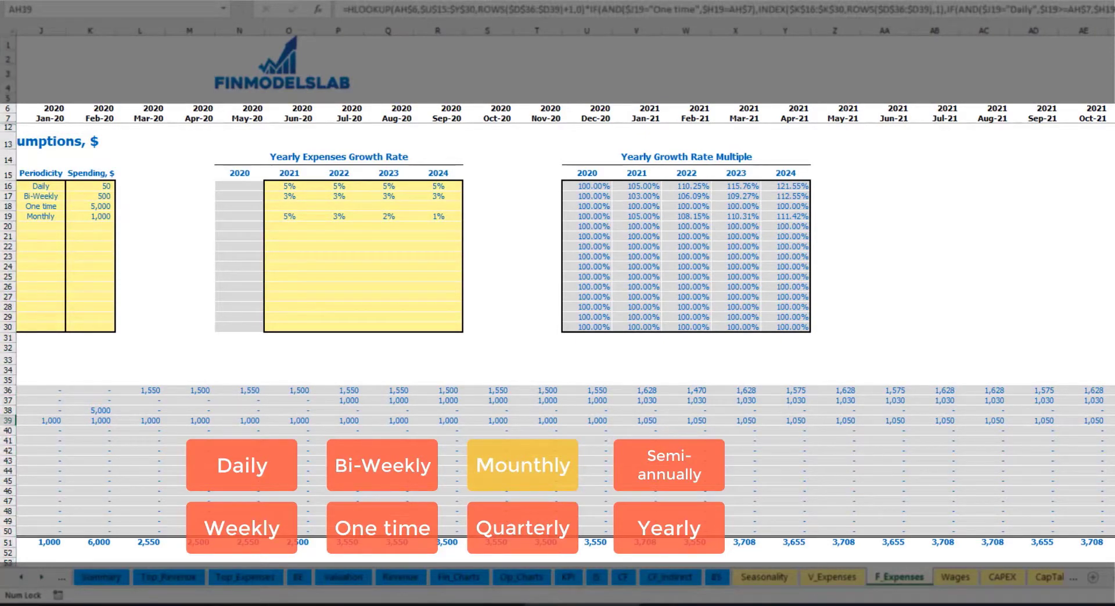
pyautogui.hscroll(-3, 853, 448)
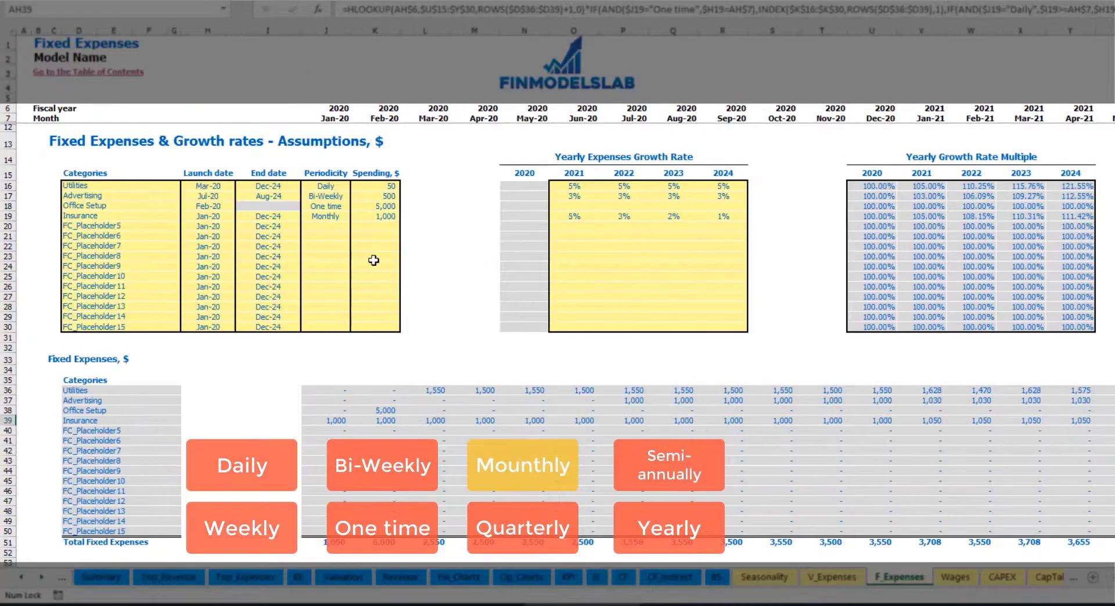
# Try Quarterly periodicity for Insurance and move its launch date to Feb-20, checking amounts.
pyautogui.click(326, 216)
pyautogui.click(355, 216)
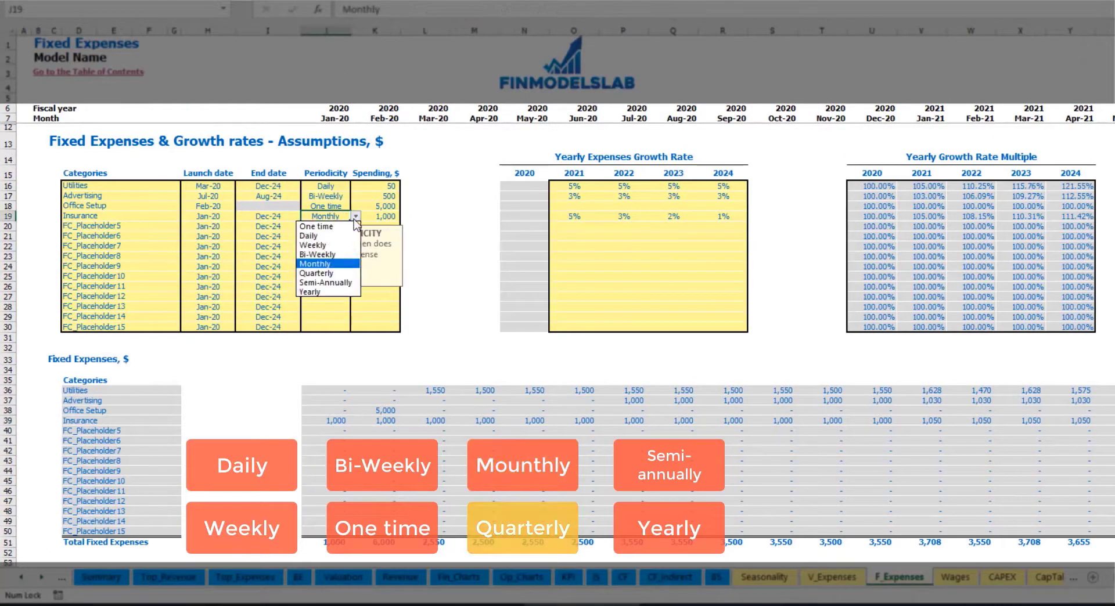
pyautogui.click(342, 271)
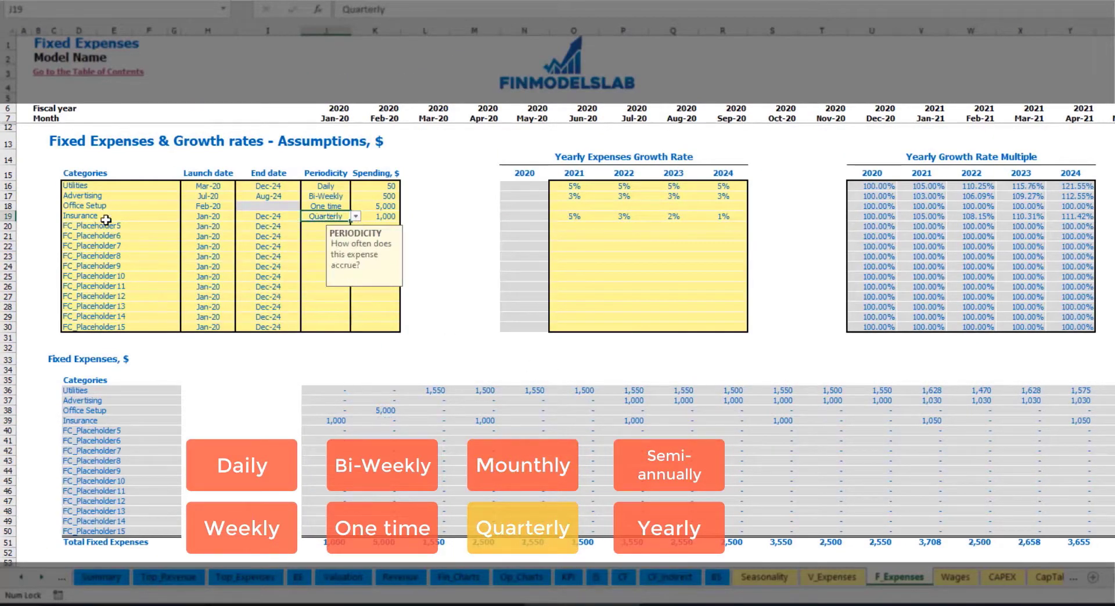
pyautogui.click(326, 420)
pyautogui.click(477, 419)
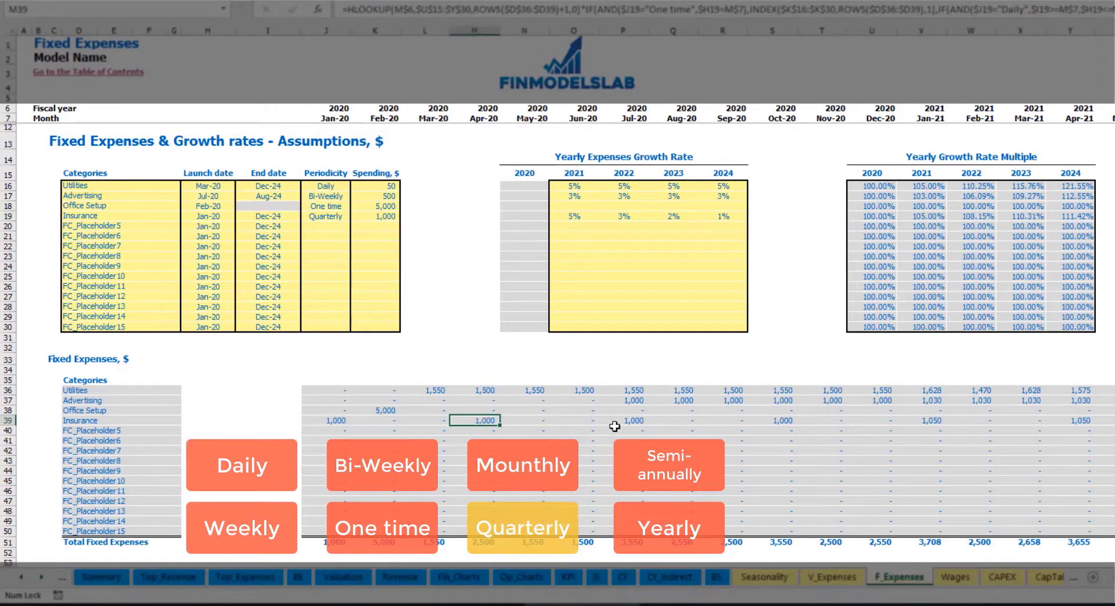
pyautogui.click(227, 216)
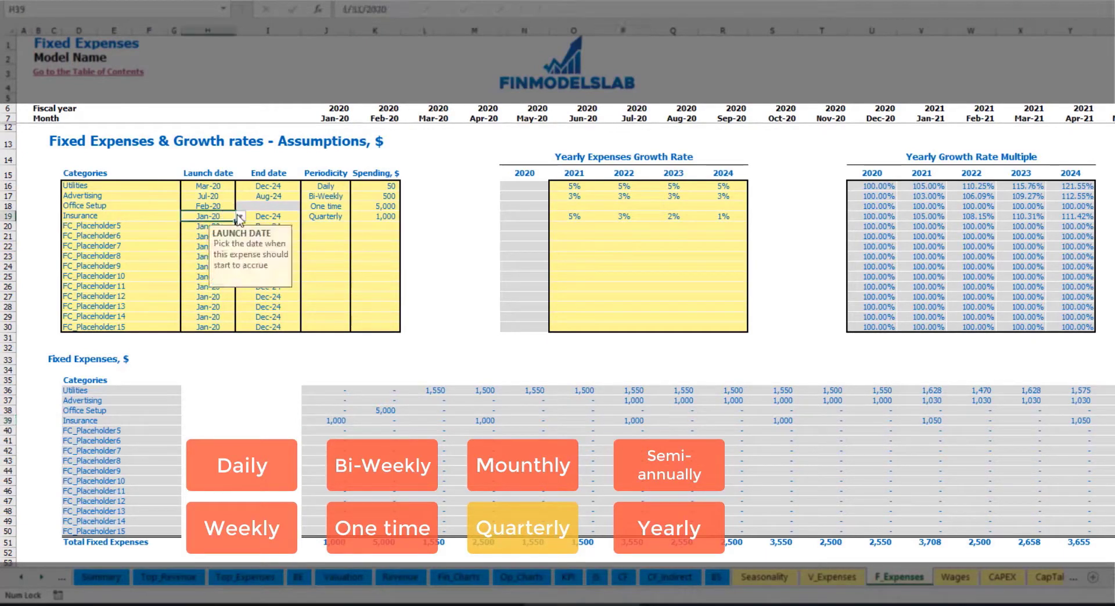
pyautogui.click(239, 218)
pyautogui.click(209, 233)
pyautogui.click(390, 418)
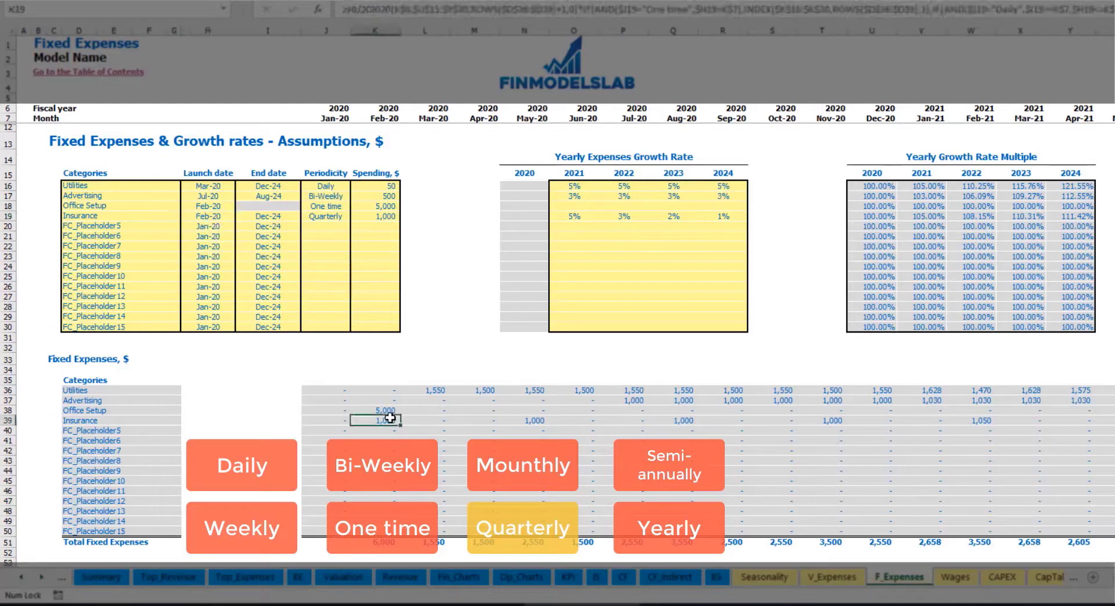
pyautogui.click(533, 420)
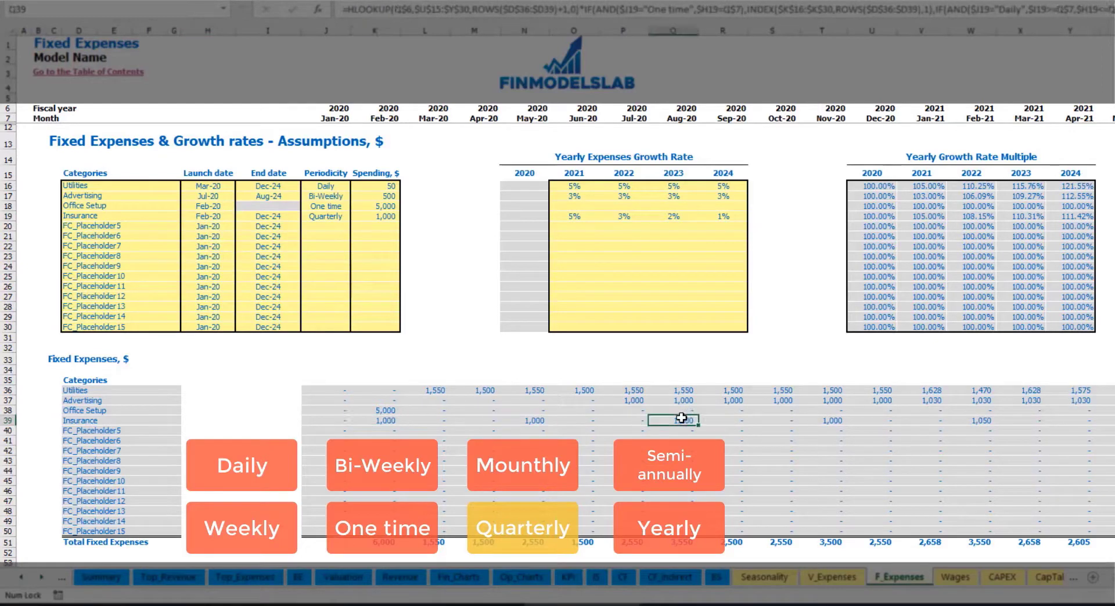
pyautogui.click(680, 418)
pyautogui.click(535, 422)
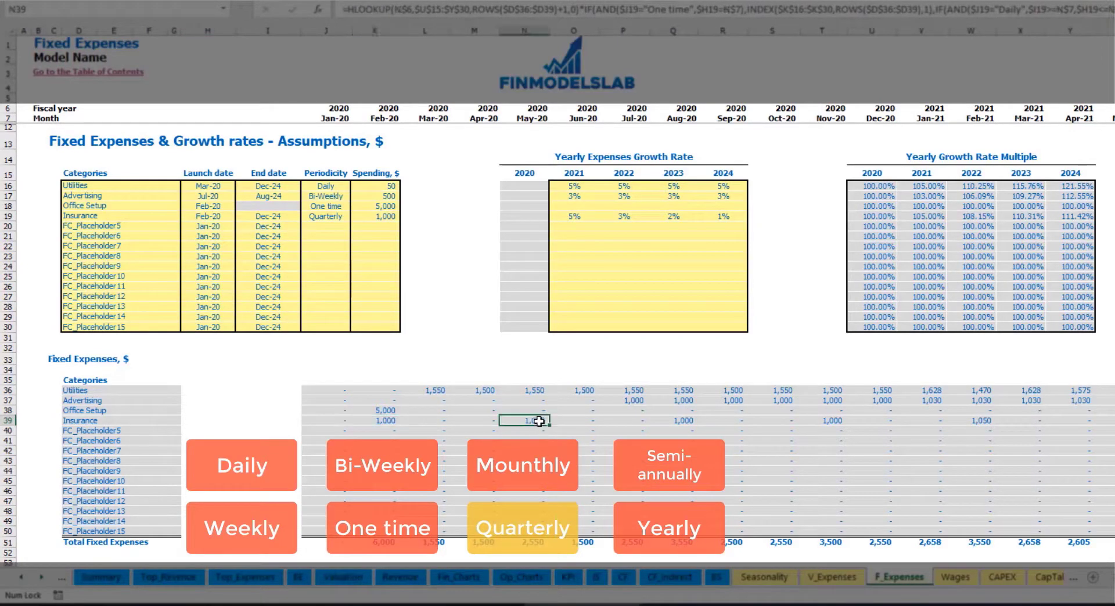
# Switch Insurance to Semi-Annually, then settle on Yearly, checking the monthly row.
pyautogui.click(348, 216)
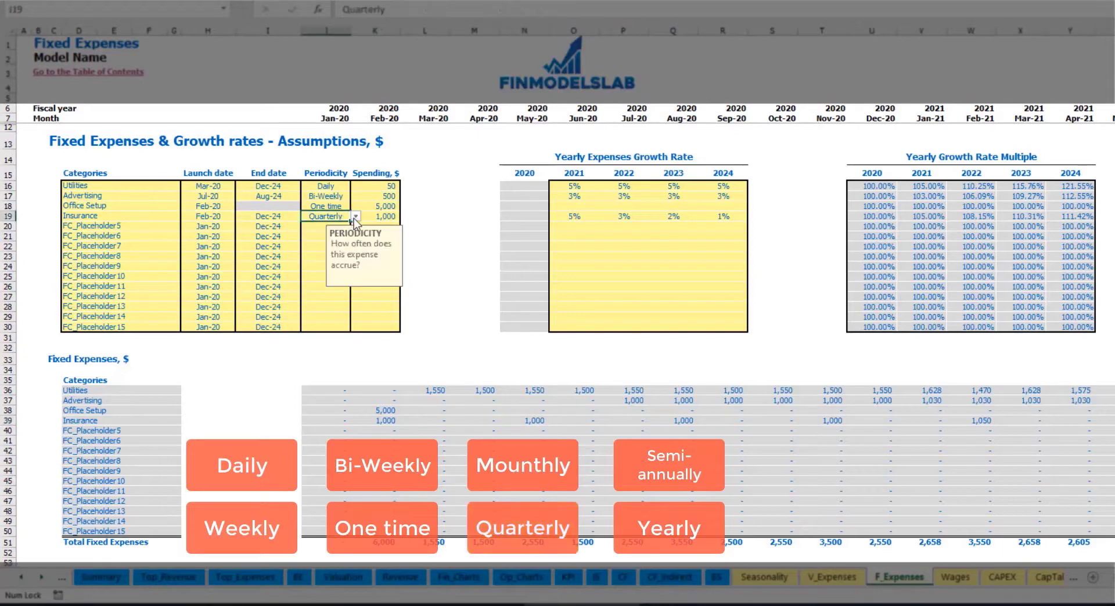
pyautogui.click(355, 216)
pyautogui.click(343, 282)
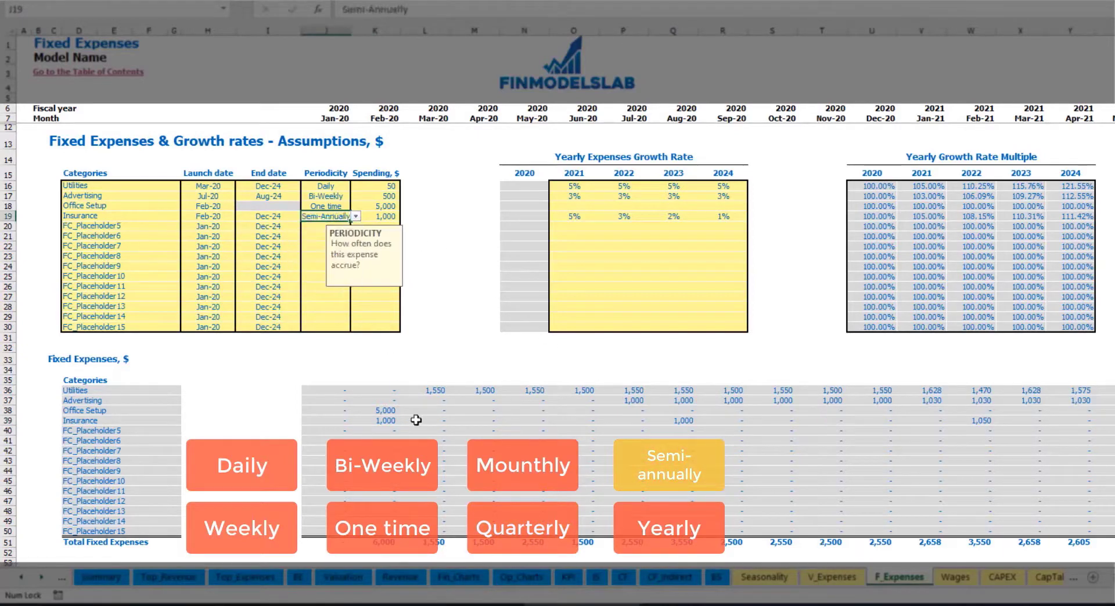
pyautogui.moveTo(383, 421); pyautogui.dragTo(930, 421)
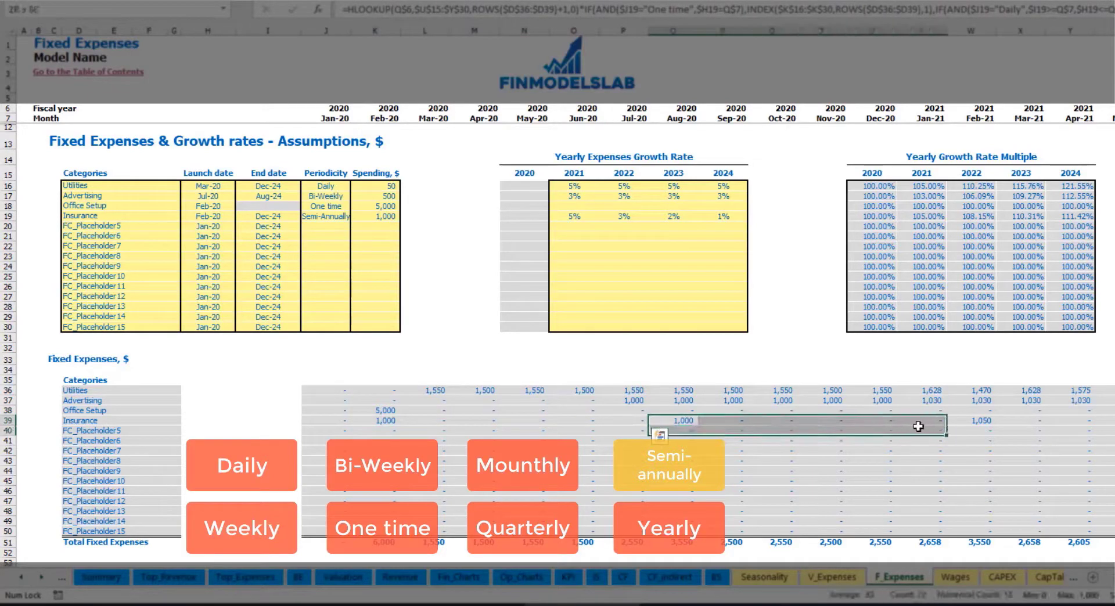
pyautogui.click(967, 430)
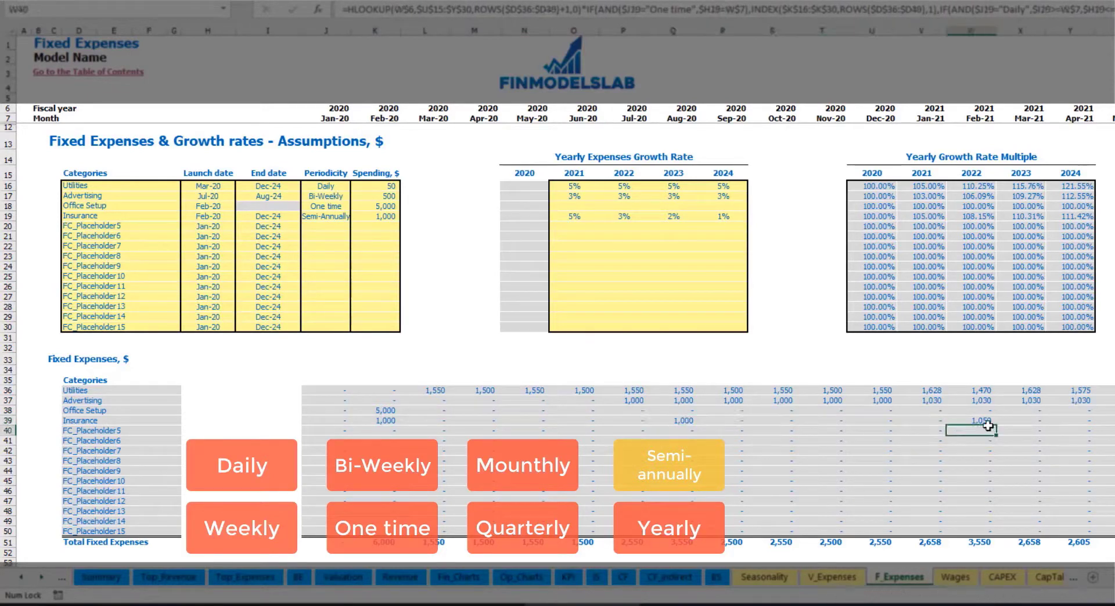
pyautogui.click(338, 219)
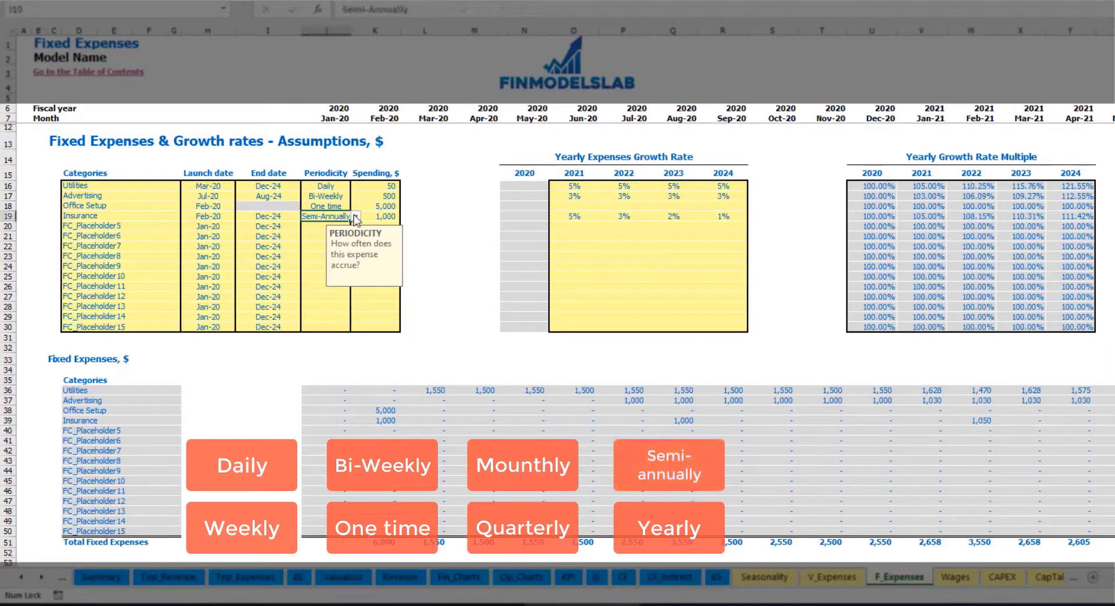
pyautogui.click(356, 216)
pyautogui.click(318, 292)
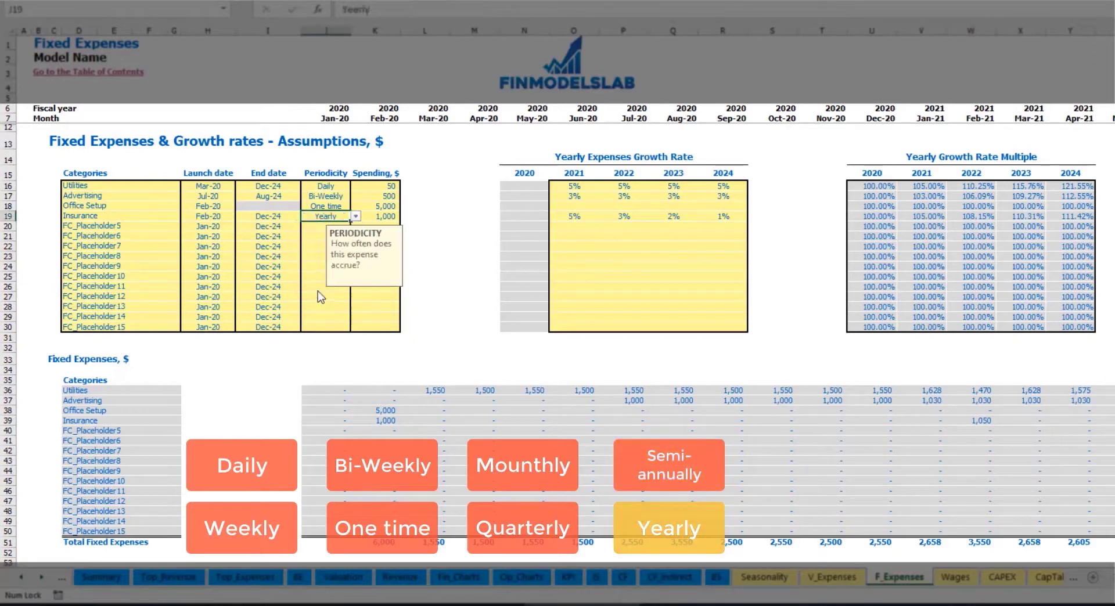
pyautogui.click(377, 421)
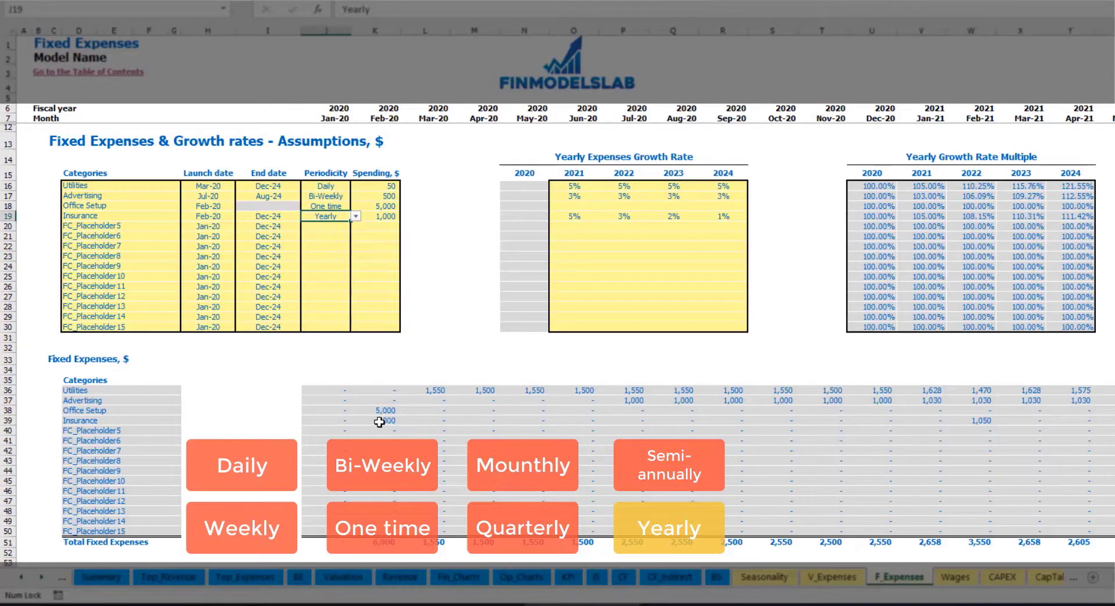
pyautogui.moveTo(397, 425); pyautogui.dragTo(943, 425)
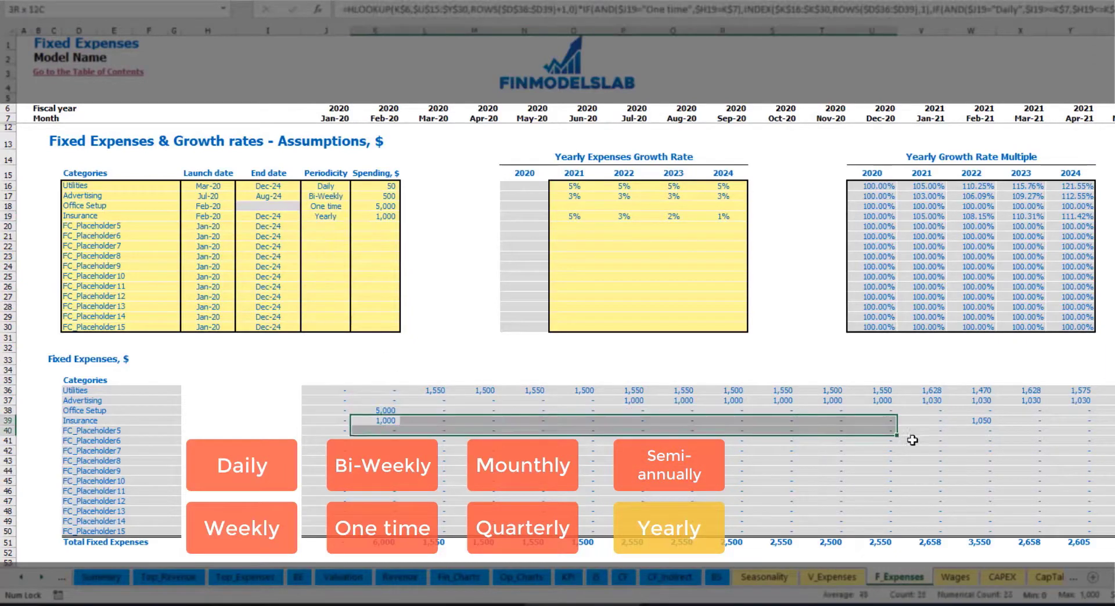
pyautogui.click(988, 422)
# Review the Insurance dates and the monthly fixed expense schedule, then go to the Income Statement.
pyautogui.click(215, 216)
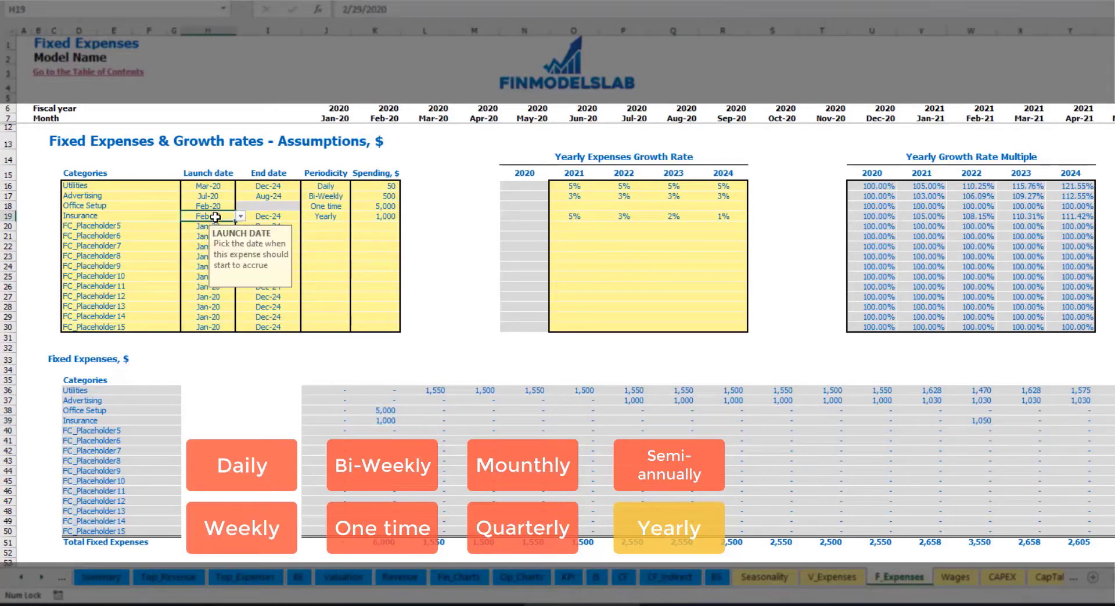
pyautogui.click(265, 215)
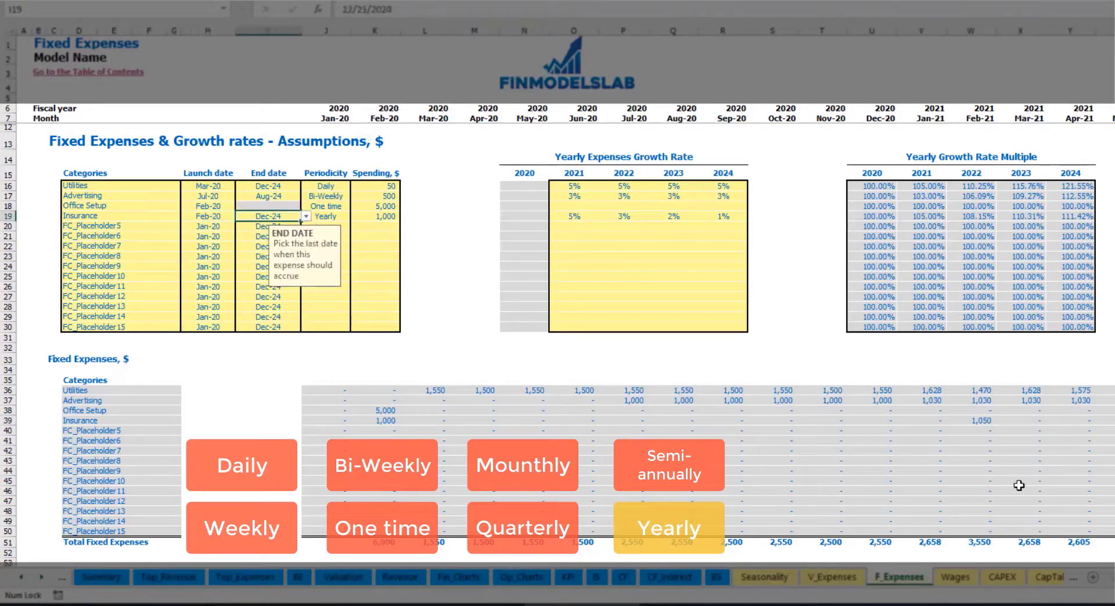
pyautogui.click(781, 327)
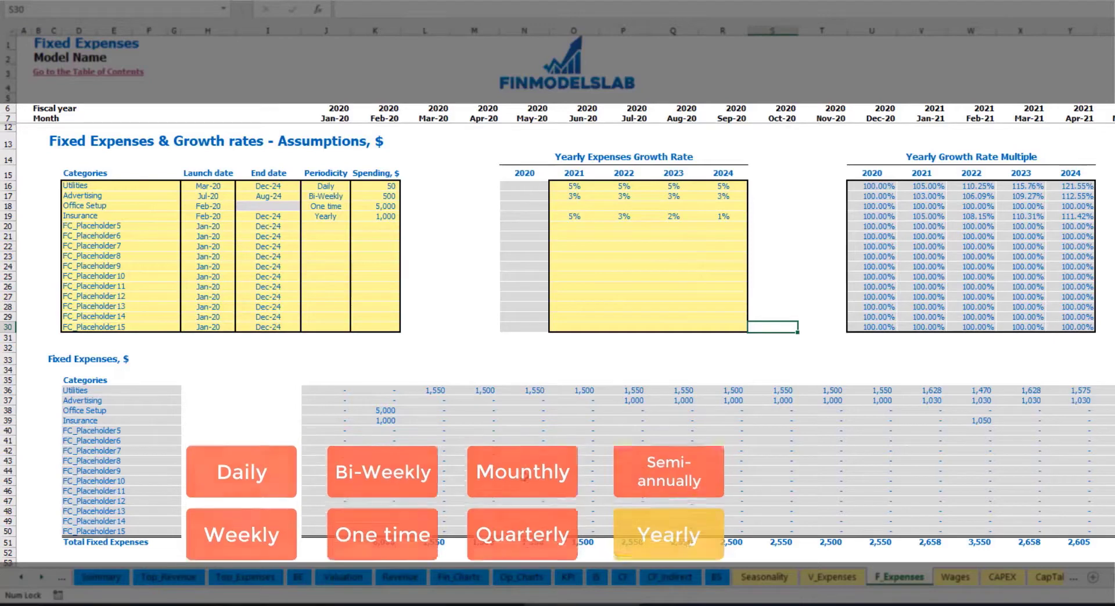
pyautogui.moveTo(324, 394); pyautogui.dragTo(1022, 529)
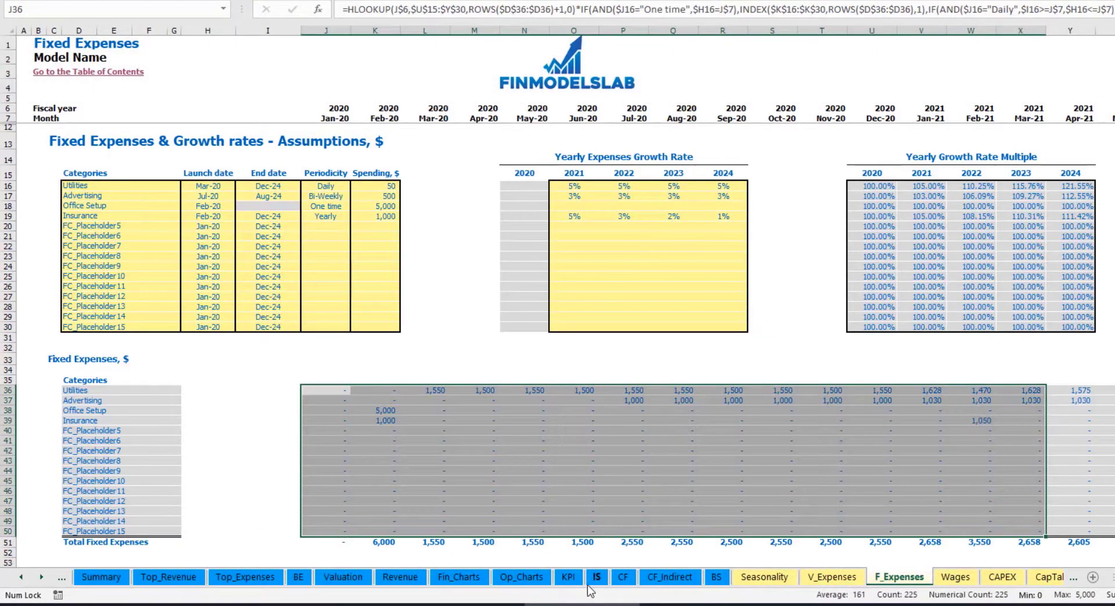
pyautogui.click(595, 578)
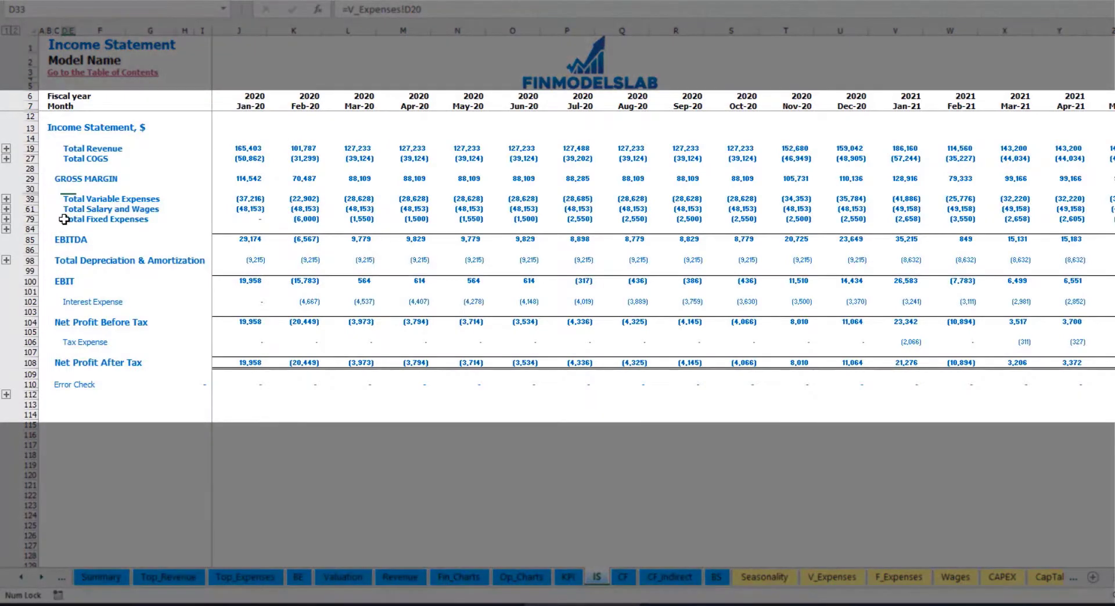
# Expand Total Fixed Expenses and select the Utilities, Advertising, Office Setup and Insurance rows.
pyautogui.click(65, 219)
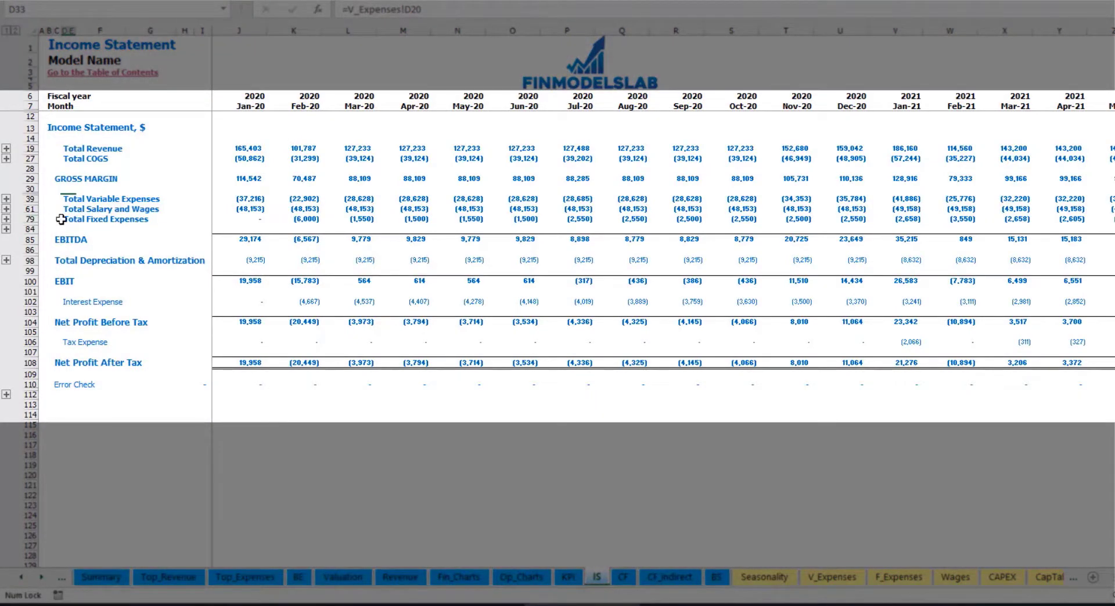
pyautogui.click(6, 219)
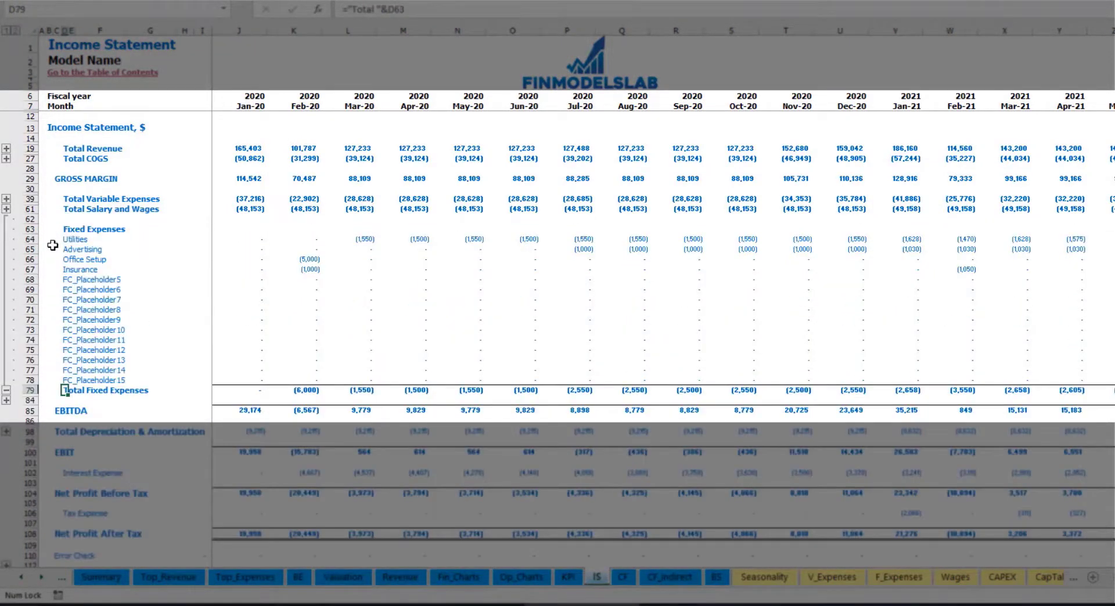
pyautogui.moveTo(35, 240); pyautogui.dragTo(34, 265)
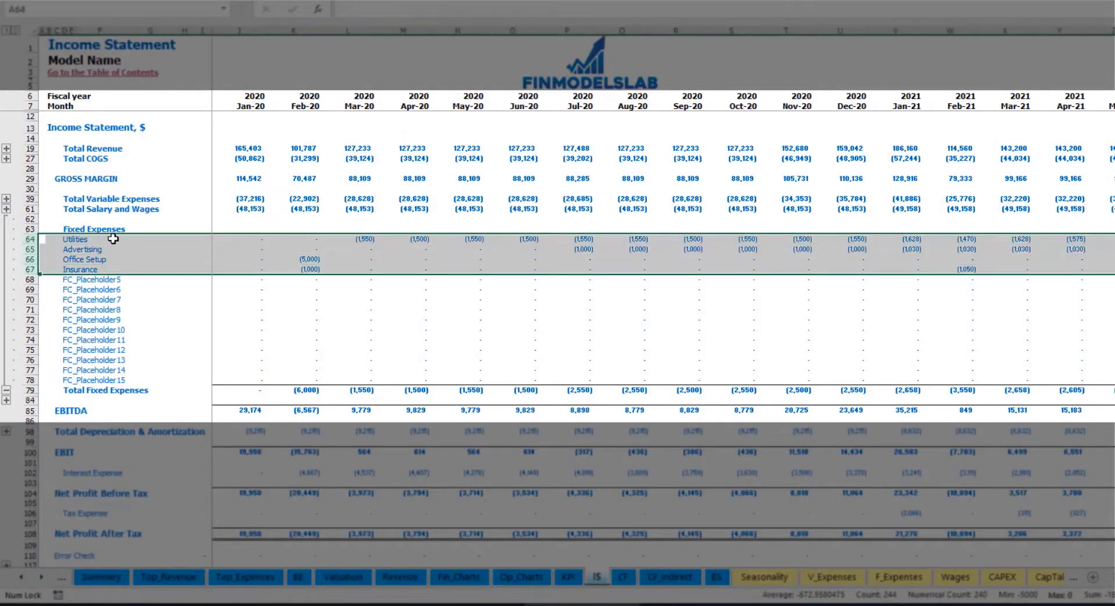
pyautogui.moveTo(70, 239)
pyautogui.mouseDown()
pyautogui.moveTo(92, 357)
pyautogui.moveTo(74, 381)
pyautogui.mouseUp()
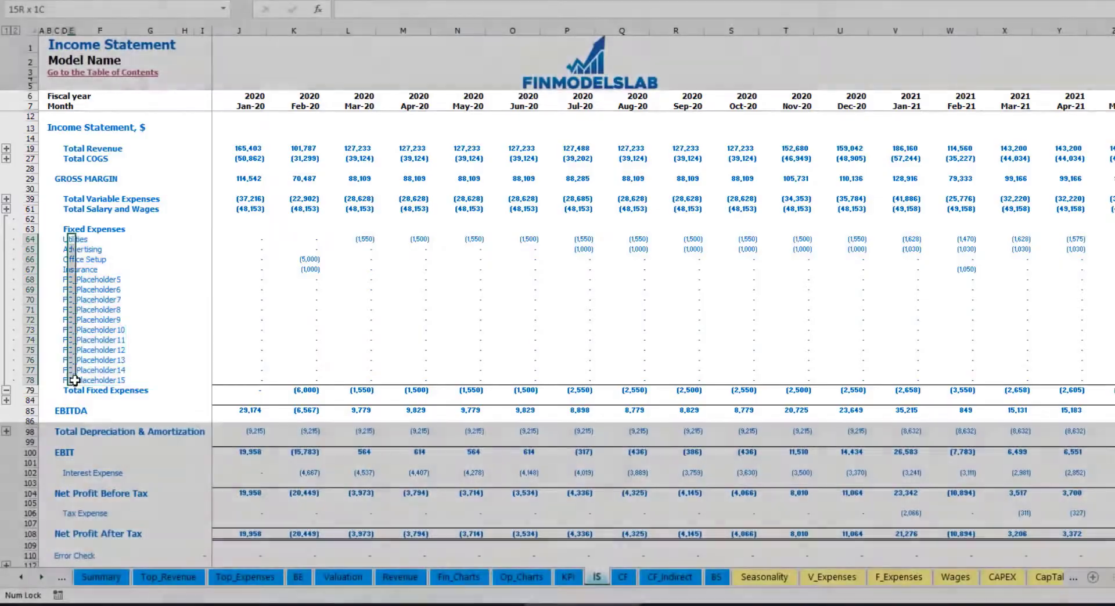
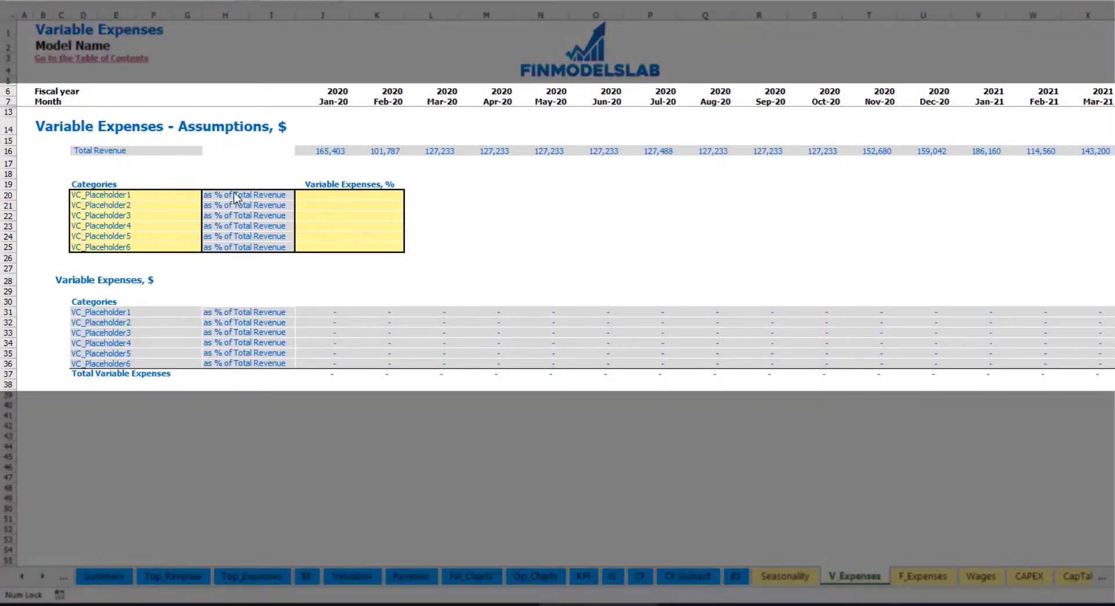
# Rename the first variable expense to Bank fees at 2.5% of revenue and check the resulting amounts.
pyautogui.click(121, 195)
pyautogui.write('Ba')
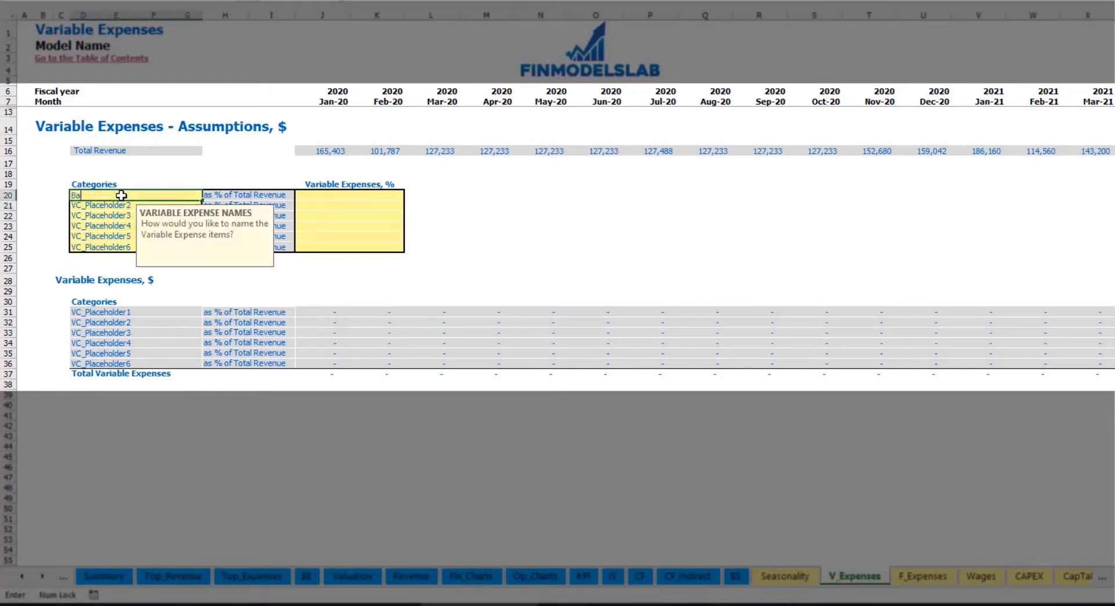
pyautogui.write('nk fees')
pyautogui.press('Return')
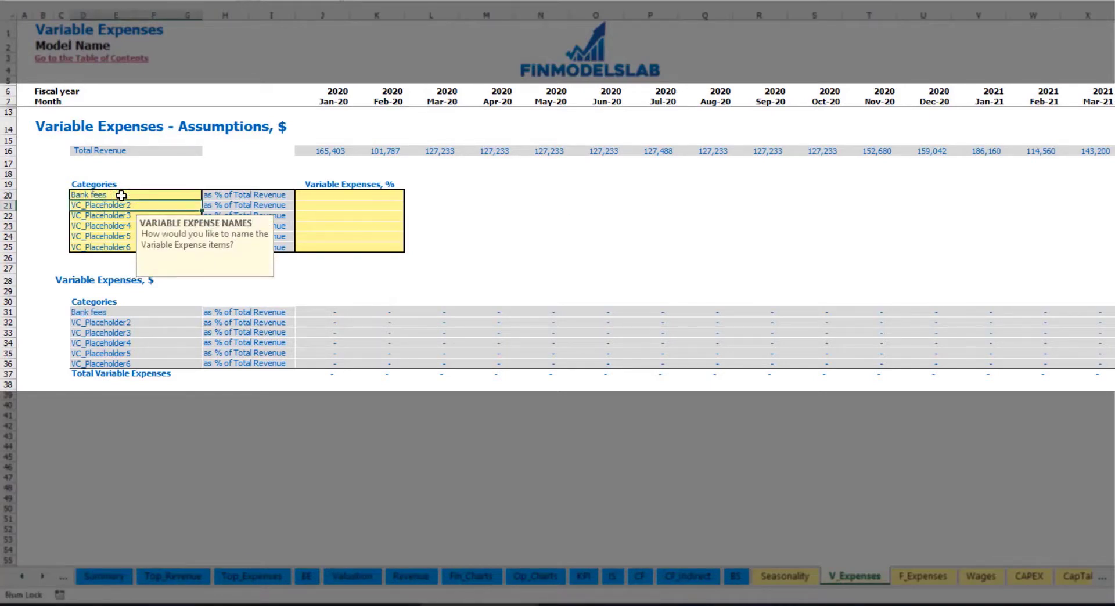
pyautogui.click(327, 195)
pyautogui.write('2.5')
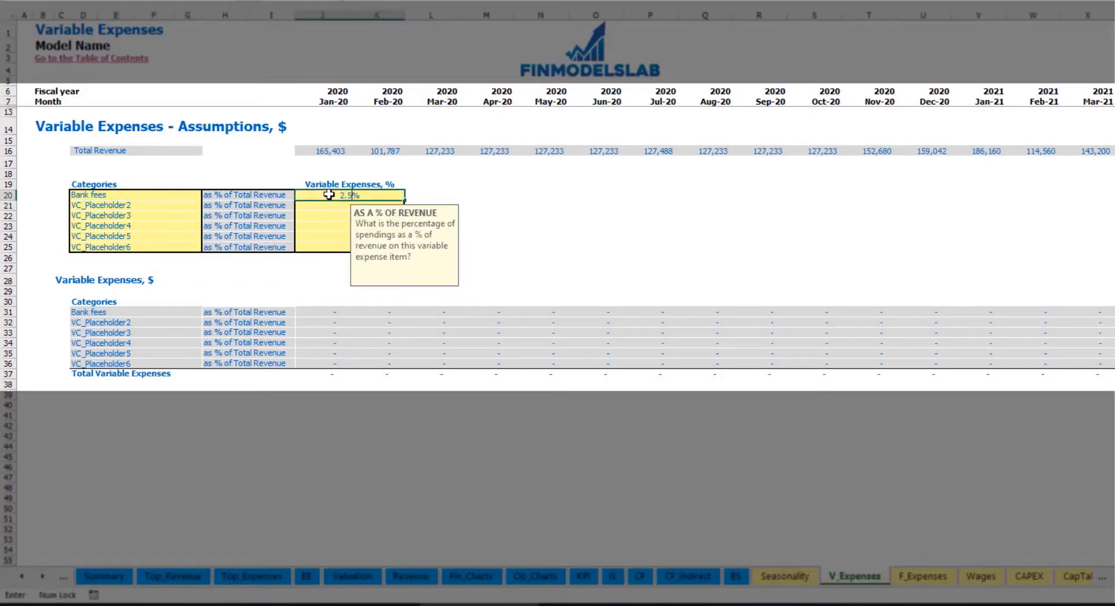
pyautogui.press('Return')
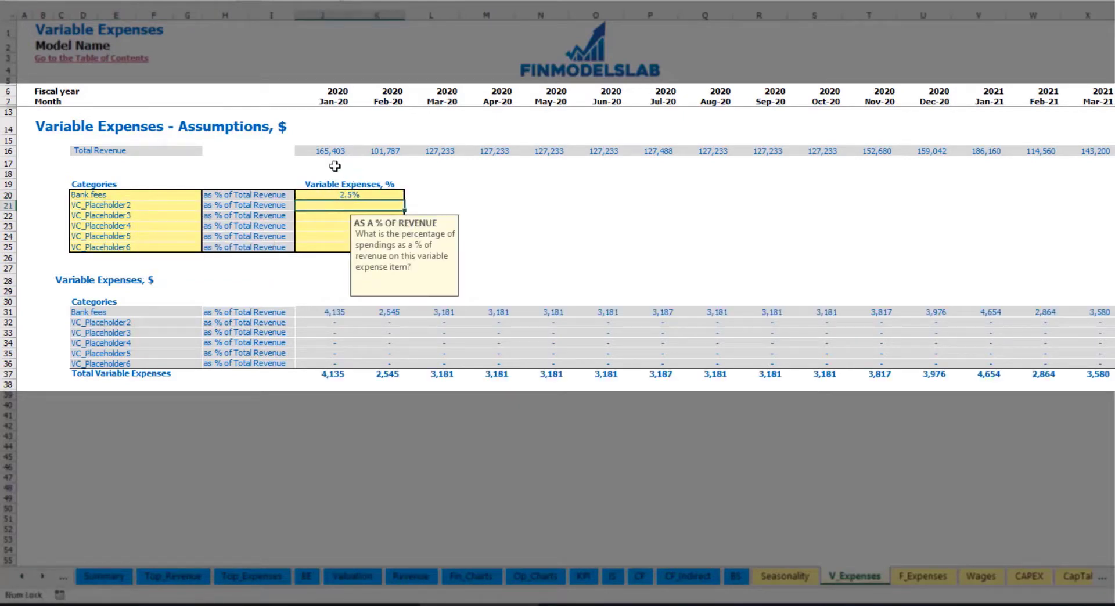
pyautogui.moveTo(325, 151); pyautogui.dragTo(869, 150)
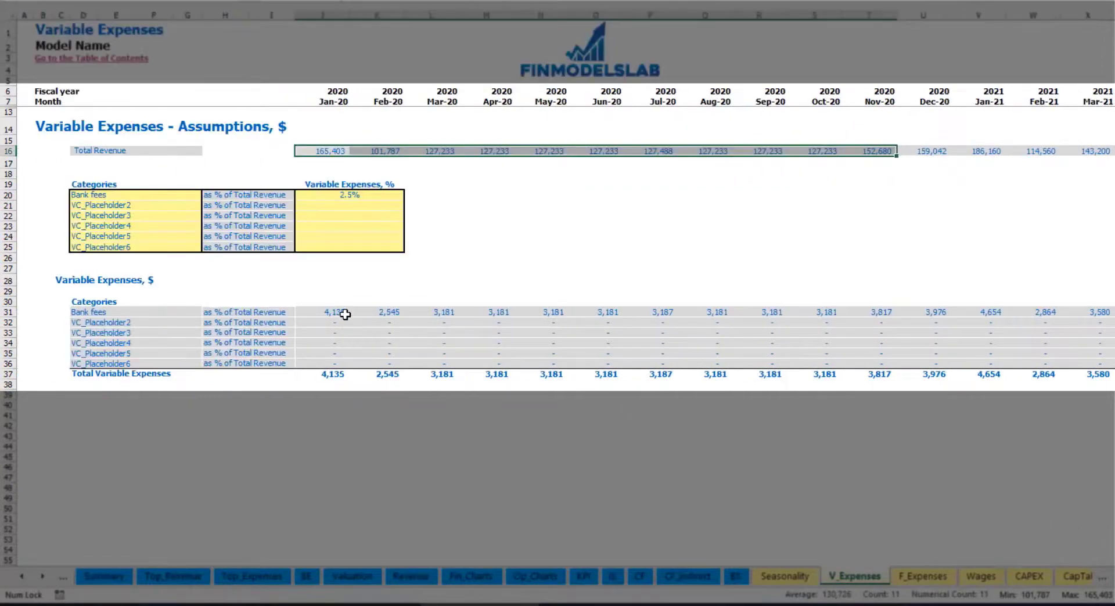
pyautogui.click(344, 312)
pyautogui.click(433, 312)
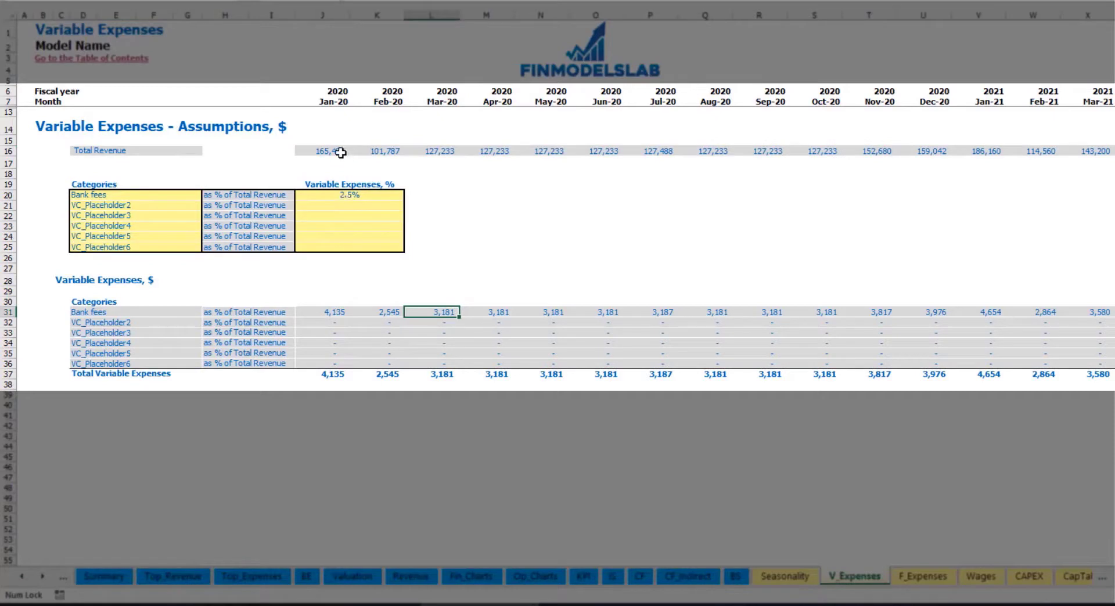
# Add Other Var Exp as the second variable expense at 5% of revenue.
pyautogui.click(140, 207)
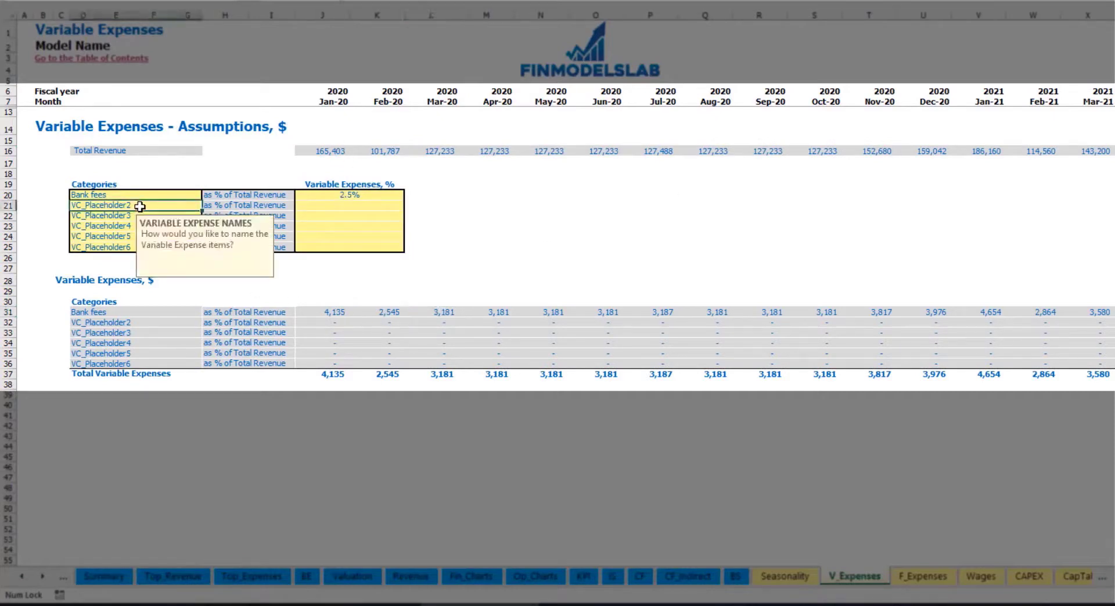
pyautogui.write('Other Var Exp')
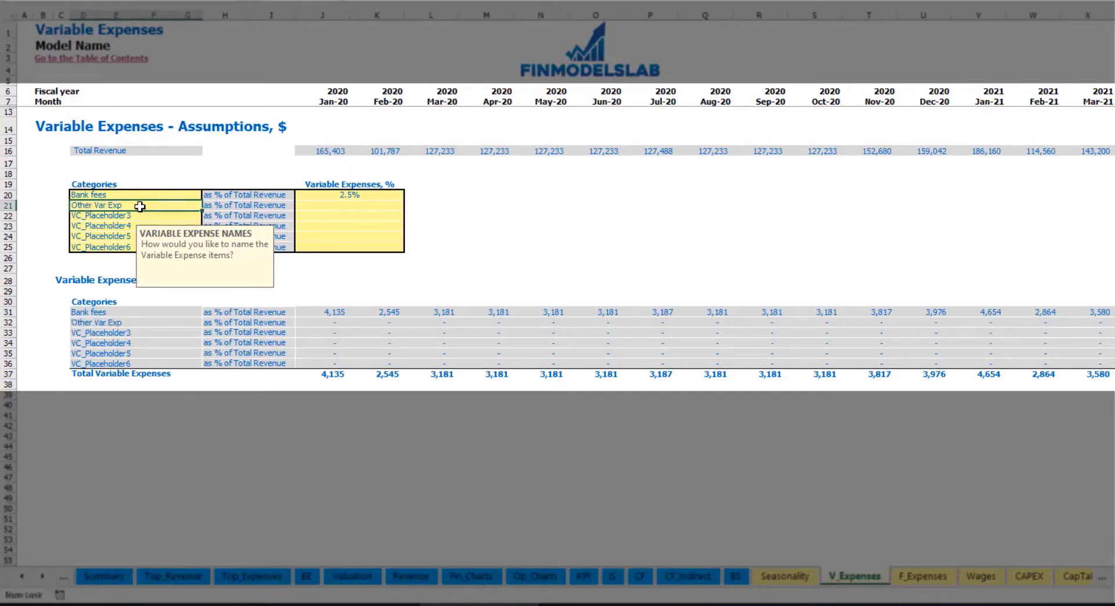
pyautogui.press('Return')
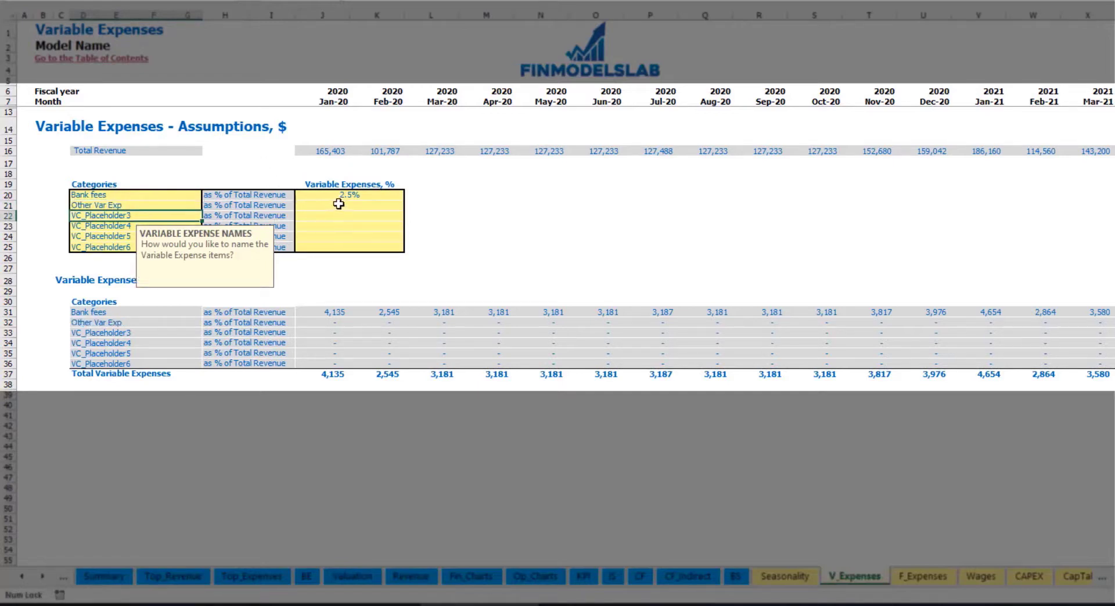
pyautogui.click(339, 204)
pyautogui.write('5%')
pyautogui.press('Return')
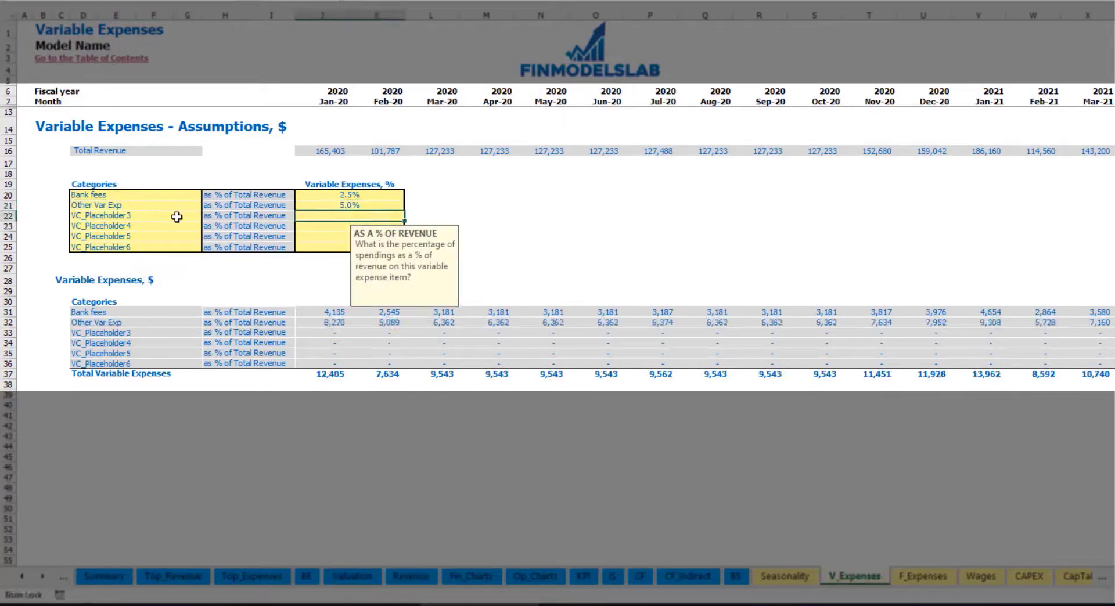
# Add Direct Labor as the third variable expense at 15% of revenue.
pyautogui.click(177, 216)
pyautogui.write('Direct Labor')
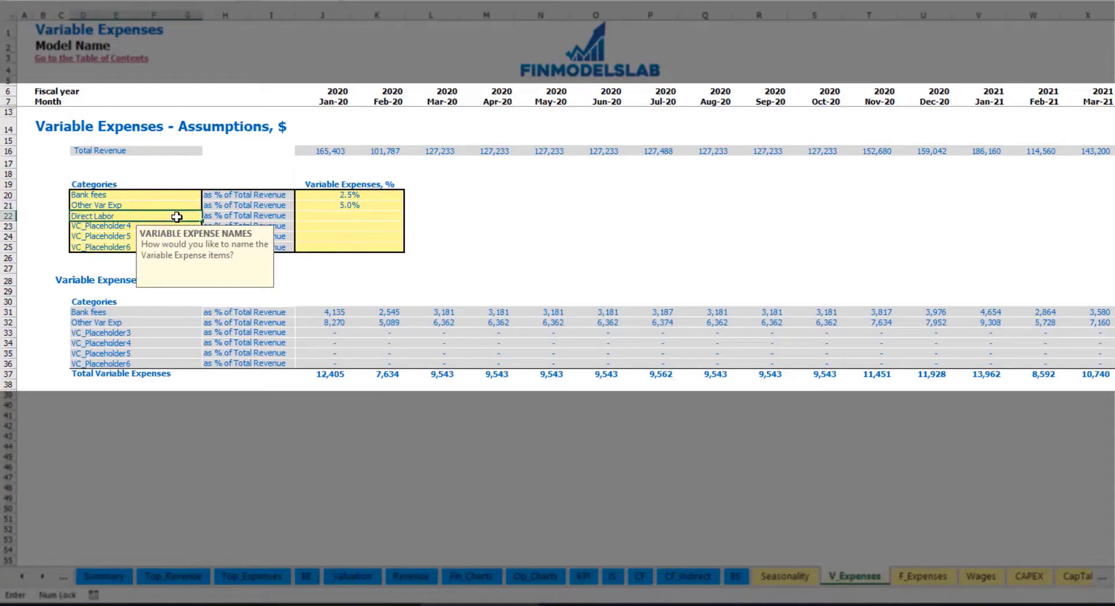
pyautogui.press('Return')
pyautogui.click(318, 219)
pyautogui.write('15%')
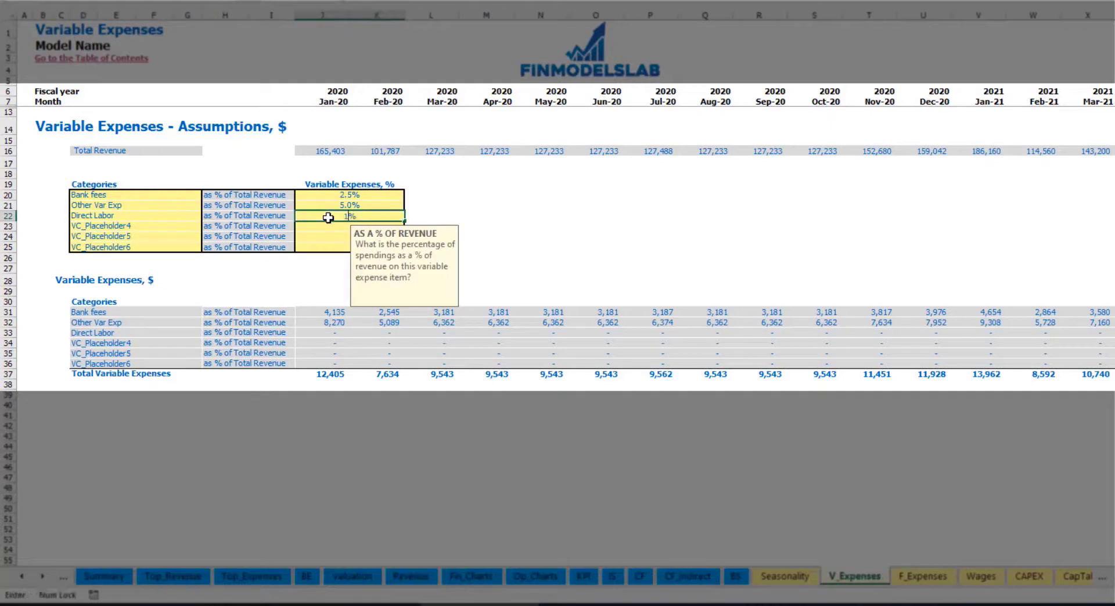
pyautogui.press('Return')
pyautogui.click(331, 314)
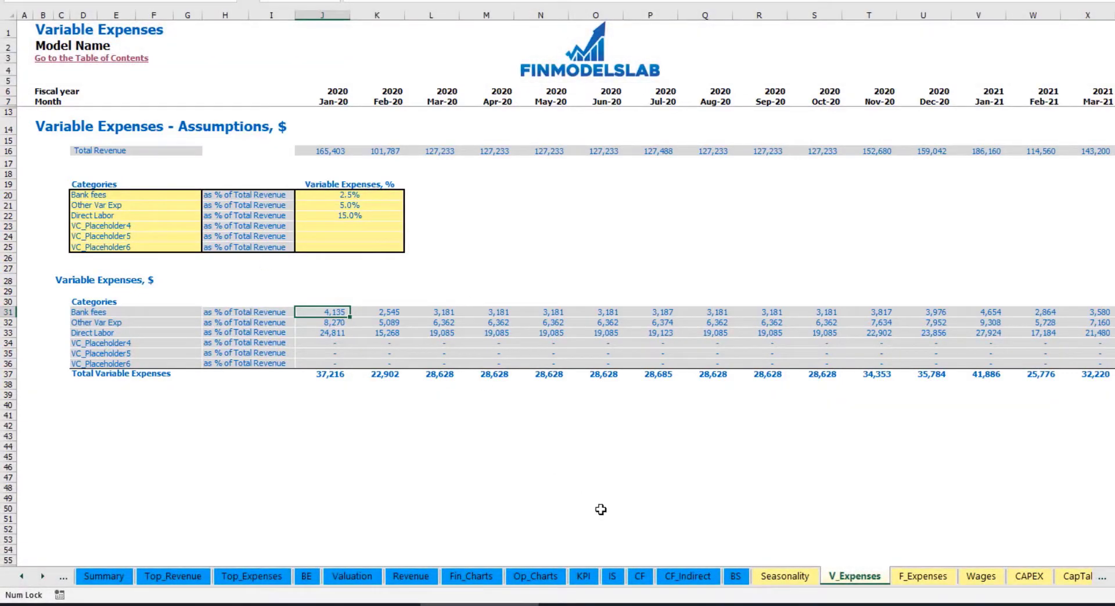
# On the Income Statement, expand Total Variable Expenses to show the Bank fees, Other Var Exp and Direct Labor rows.
pyautogui.click(613, 575)
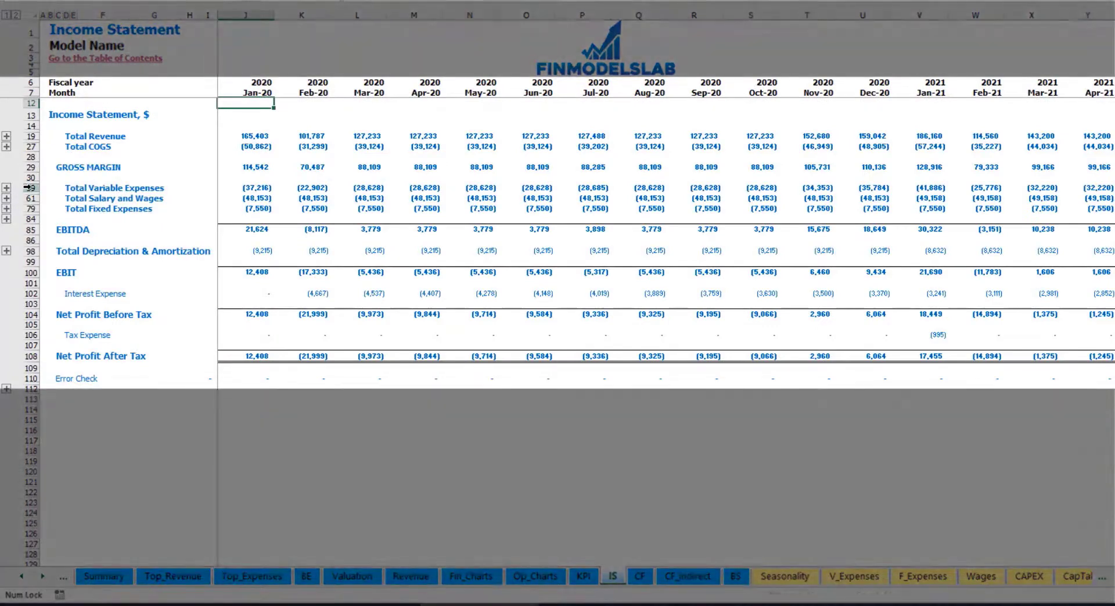
pyautogui.click(28, 187)
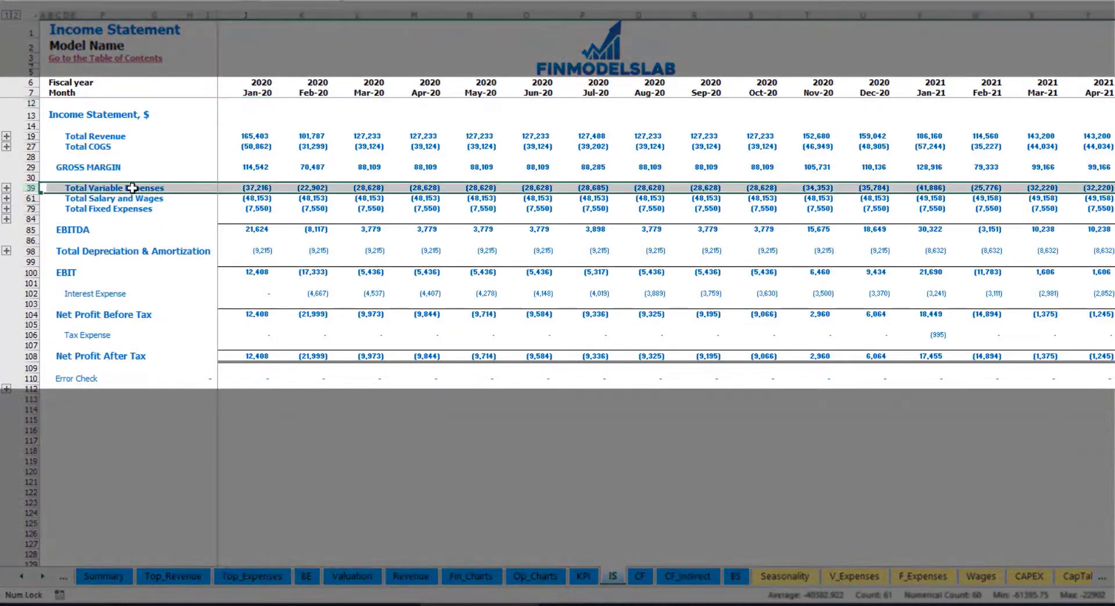
pyautogui.click(7, 187)
pyautogui.moveTo(31, 209); pyautogui.dragTo(37, 251)
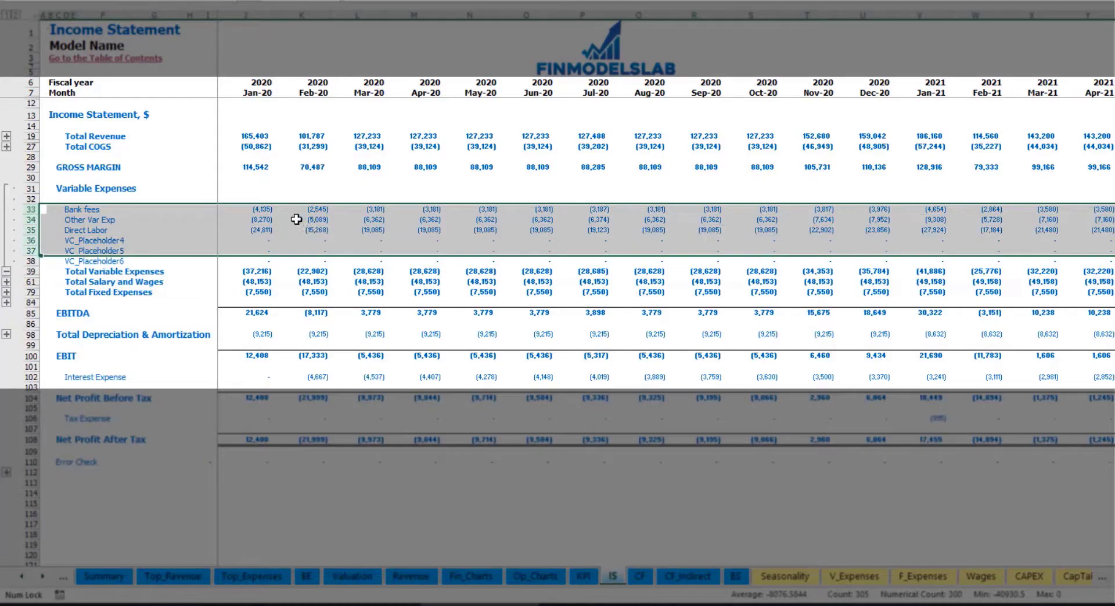
pyautogui.click(272, 209)
pyautogui.click(395, 209)
pyautogui.moveTo(68, 209); pyautogui.dragTo(72, 261)
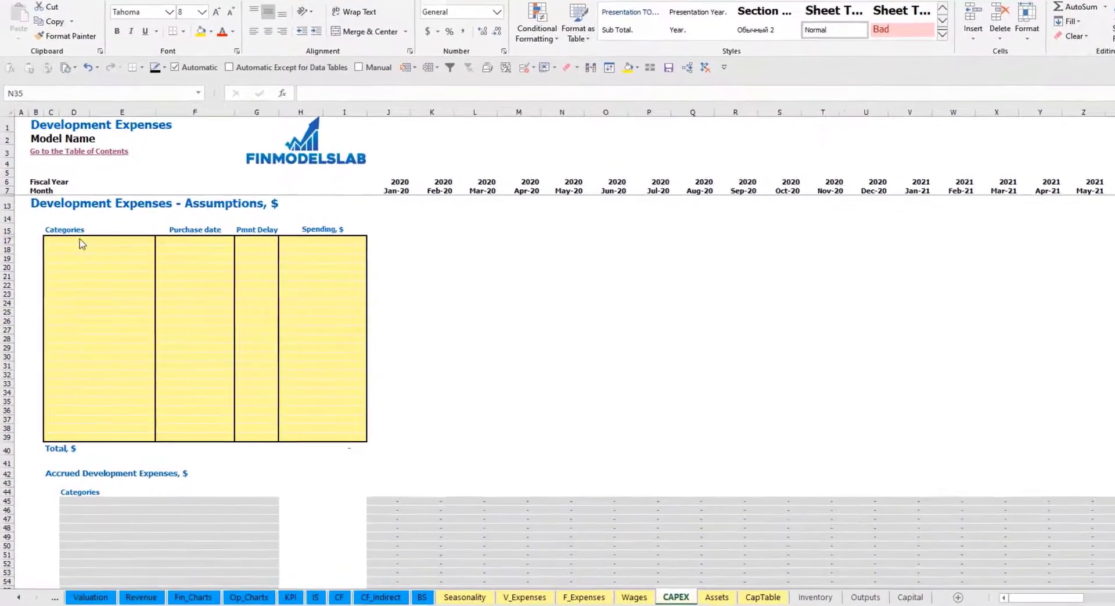
# Add development expenses Kitchen purchased Feb-20 and Other dev exp purchased Mar-20.
pyautogui.click(85, 240)
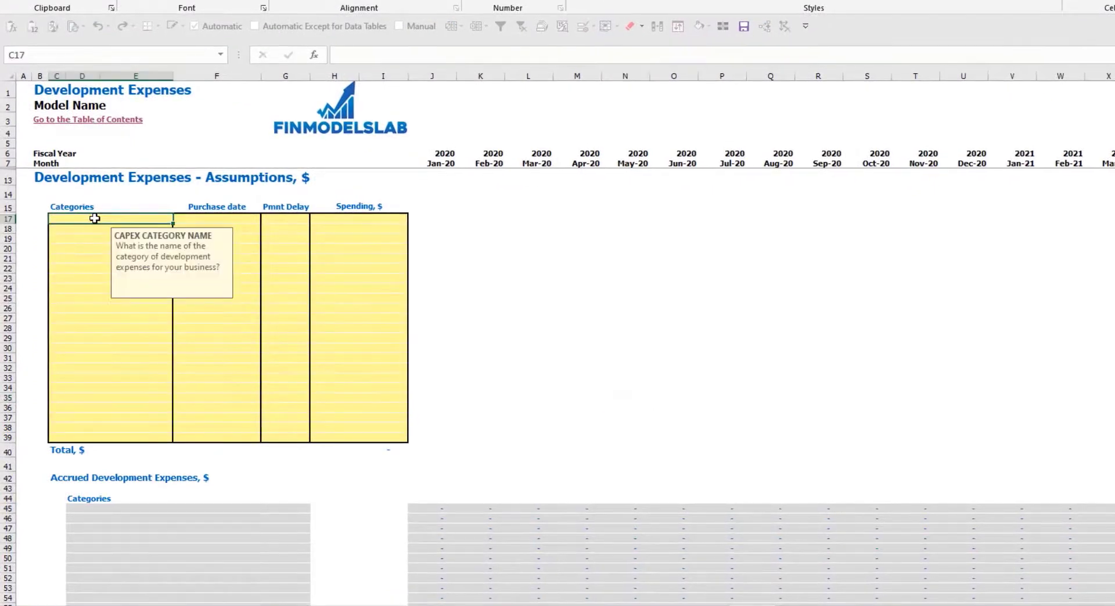
pyautogui.write('Kitche')
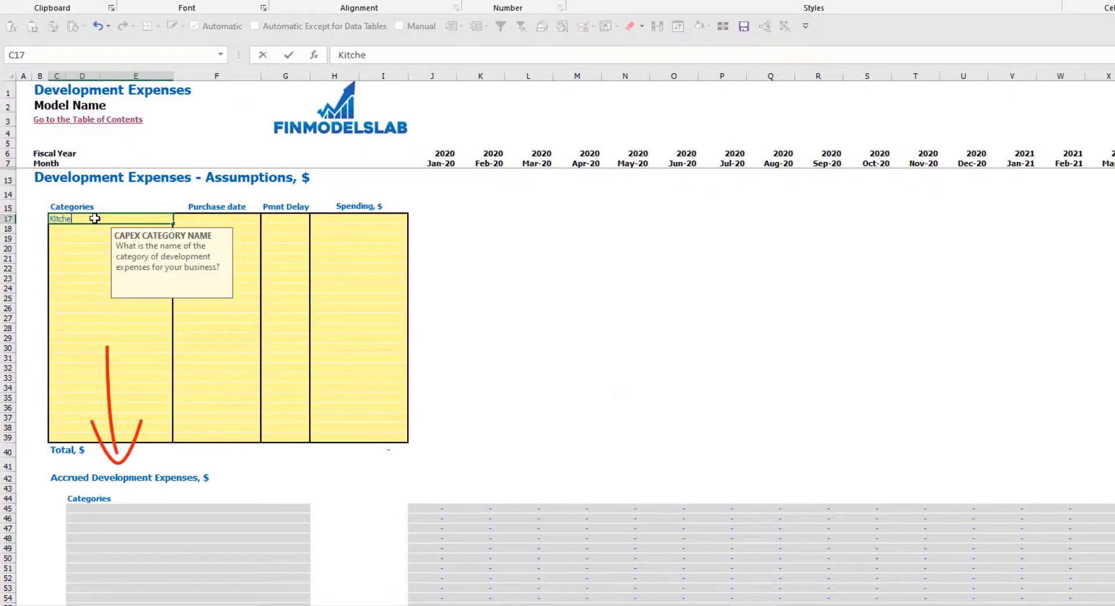
pyautogui.write('n')
pyautogui.press('Return')
pyautogui.write('Other dev exp')
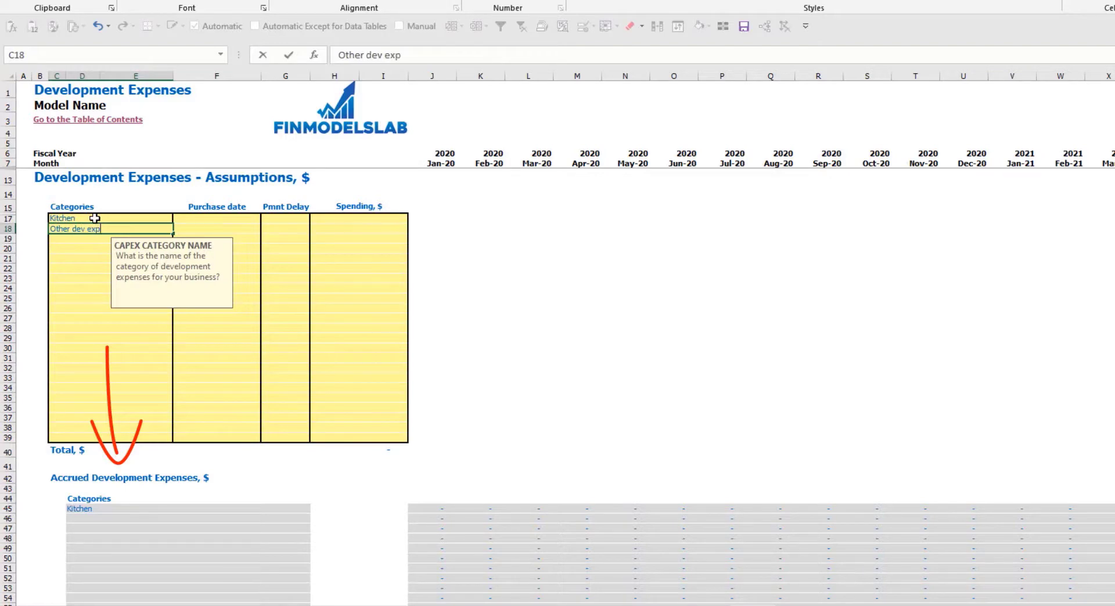
pyautogui.press('Return')
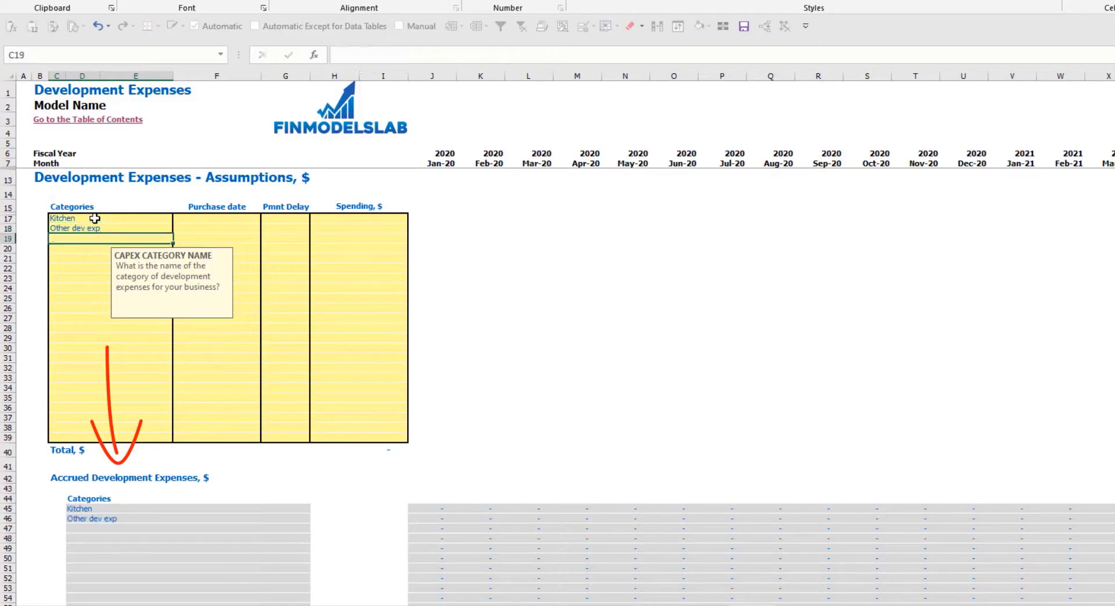
pyautogui.click(233, 217)
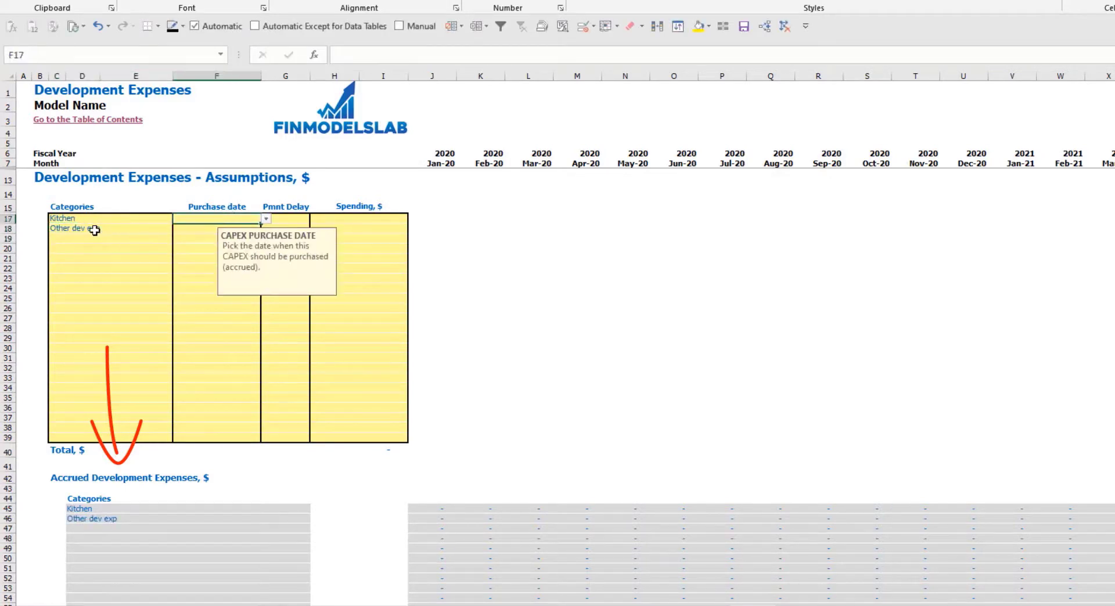
pyautogui.click(265, 219)
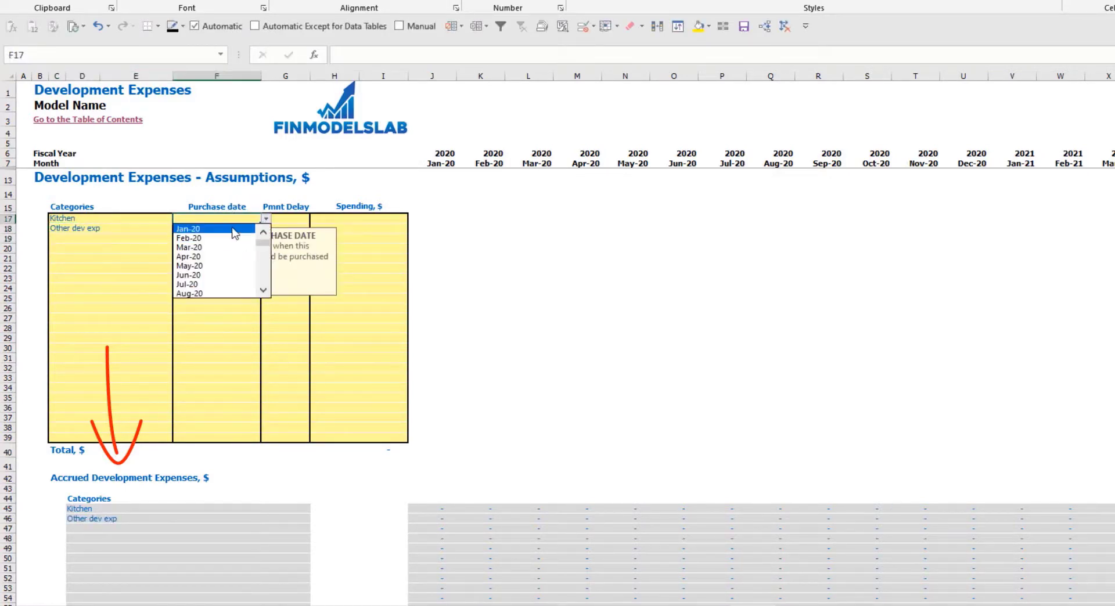
pyautogui.click(209, 235)
pyautogui.click(214, 228)
pyautogui.click(266, 229)
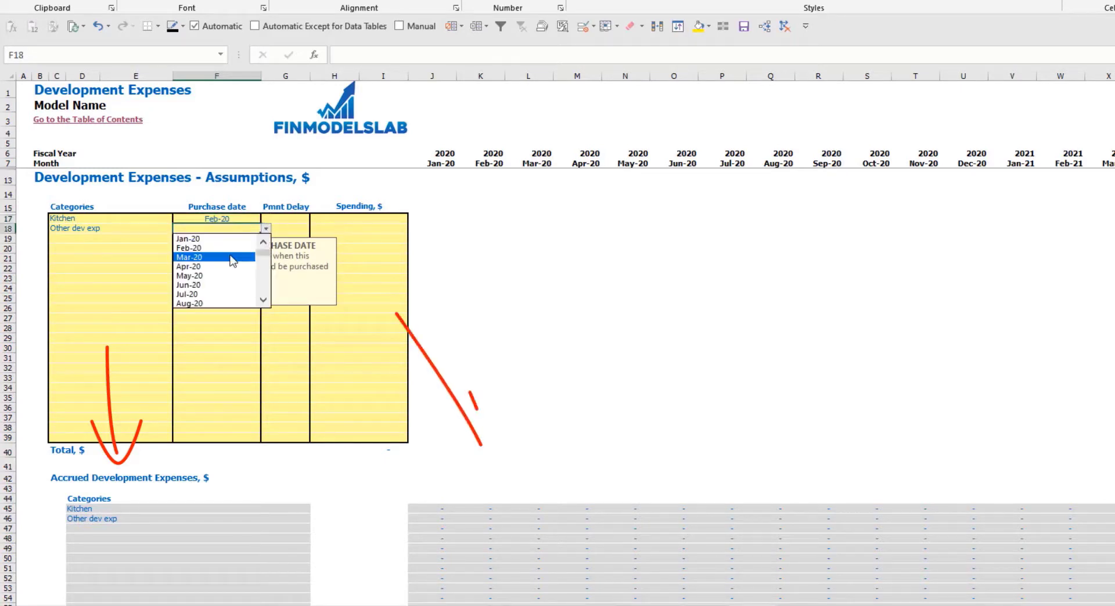
pyautogui.click(210, 256)
# Enter spending of 50,000 for Kitchen and 10,000 for Other dev exp.
pyautogui.click(364, 221)
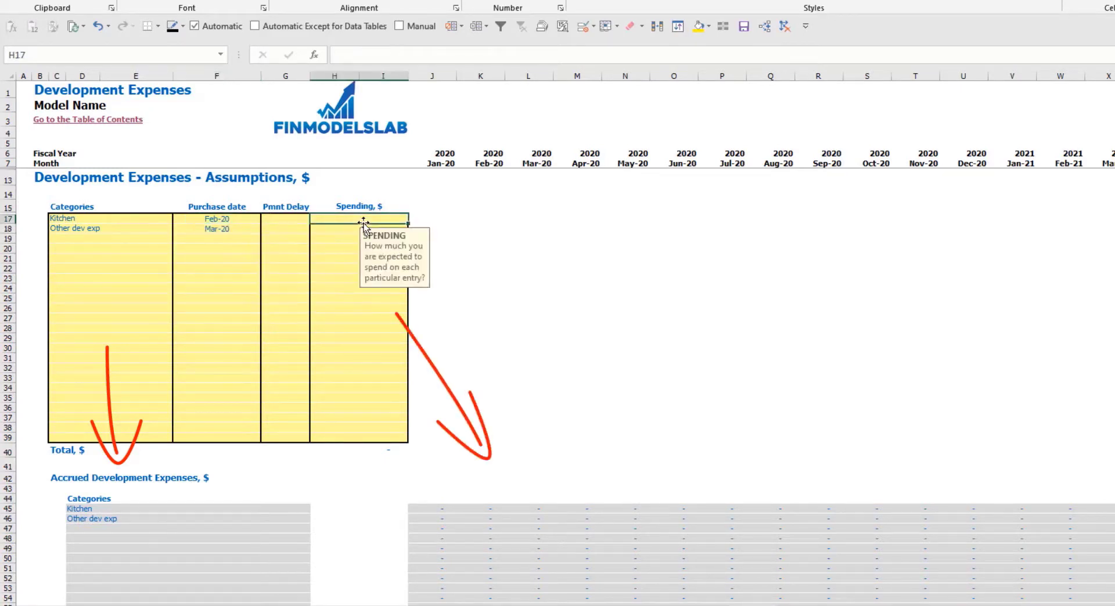
pyautogui.write('50,')
pyautogui.write('000')
pyautogui.press('Return')
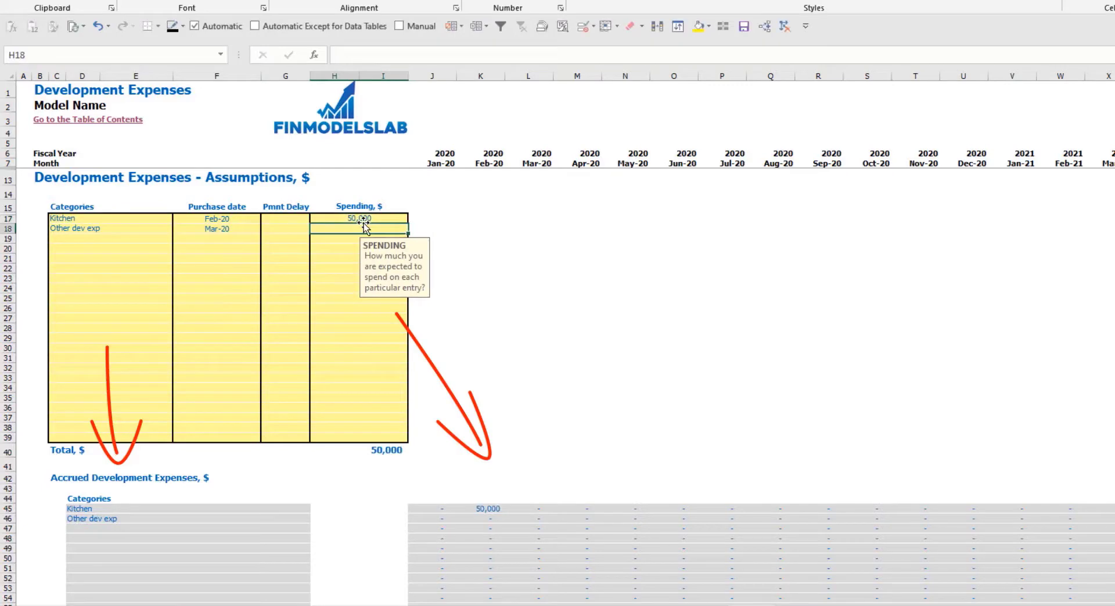
pyautogui.write('10000')
pyautogui.press('Return')
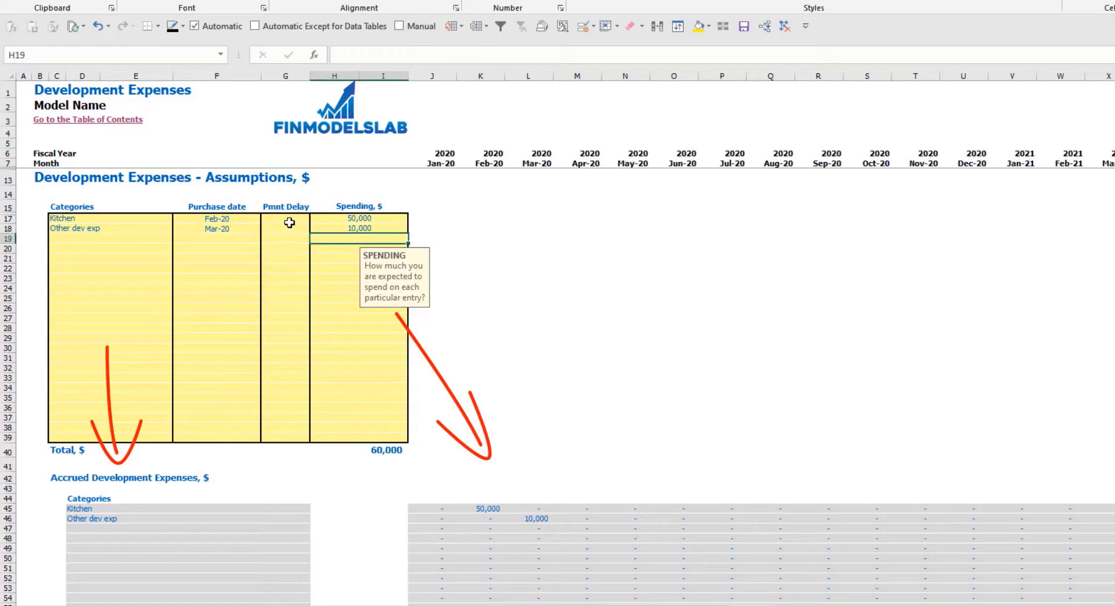
# Give Kitchen a 2M payment delay and confirm its payment moves to Apr-20.
pyautogui.click(289, 222)
pyautogui.click(314, 219)
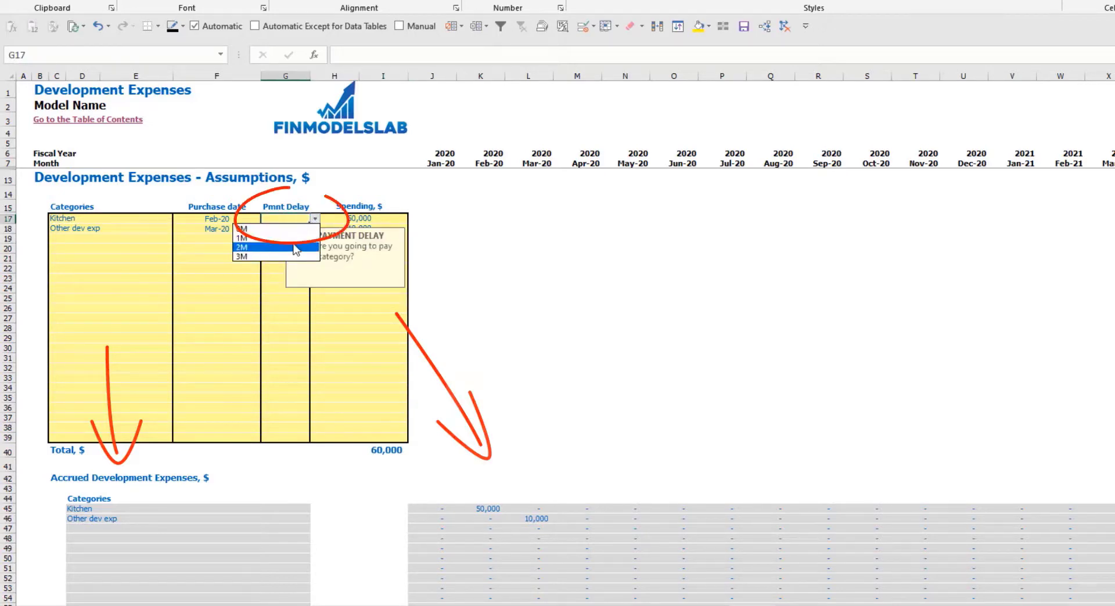
pyautogui.click(273, 242)
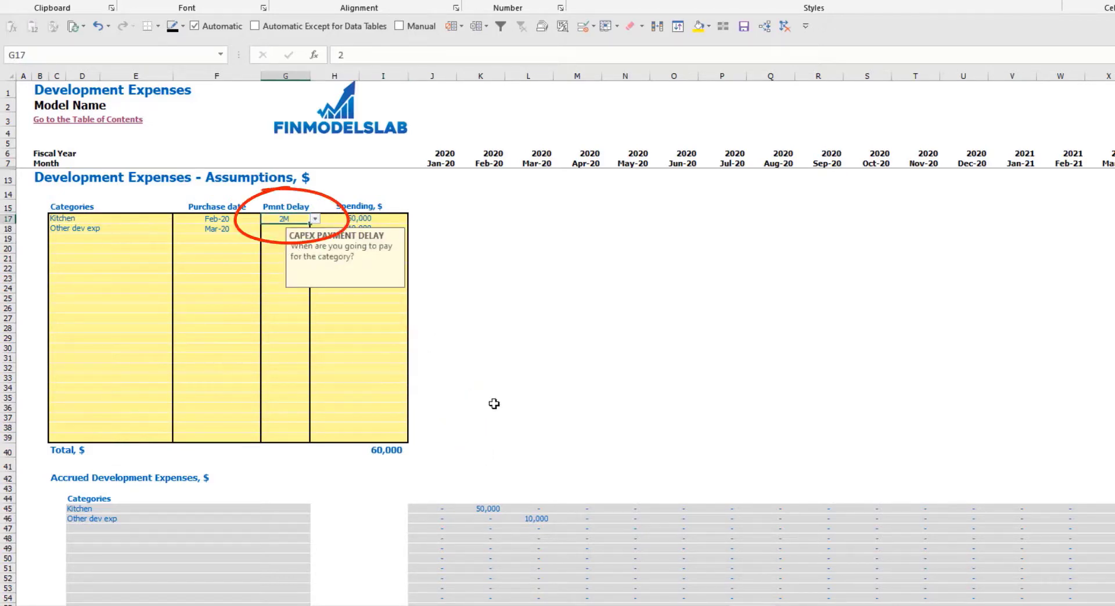
pyautogui.scroll(-10, 493, 404)
pyautogui.click(577, 484)
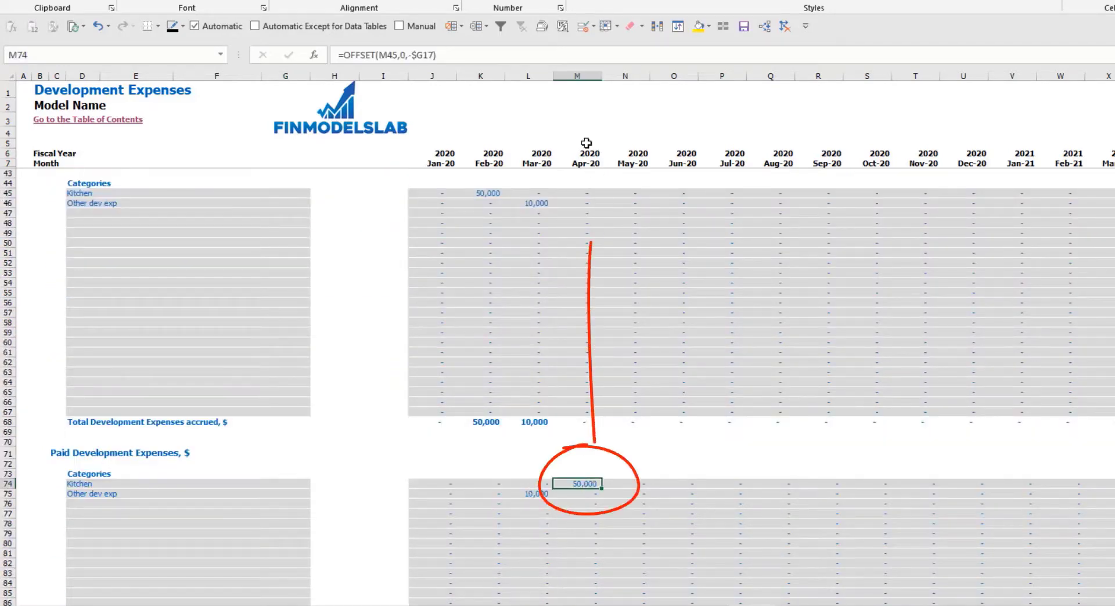
pyautogui.scroll(10, 485, 211)
# Give Other dev exp a 3M payment delay and check the shifted payment and 60,000 total.
pyautogui.click(302, 228)
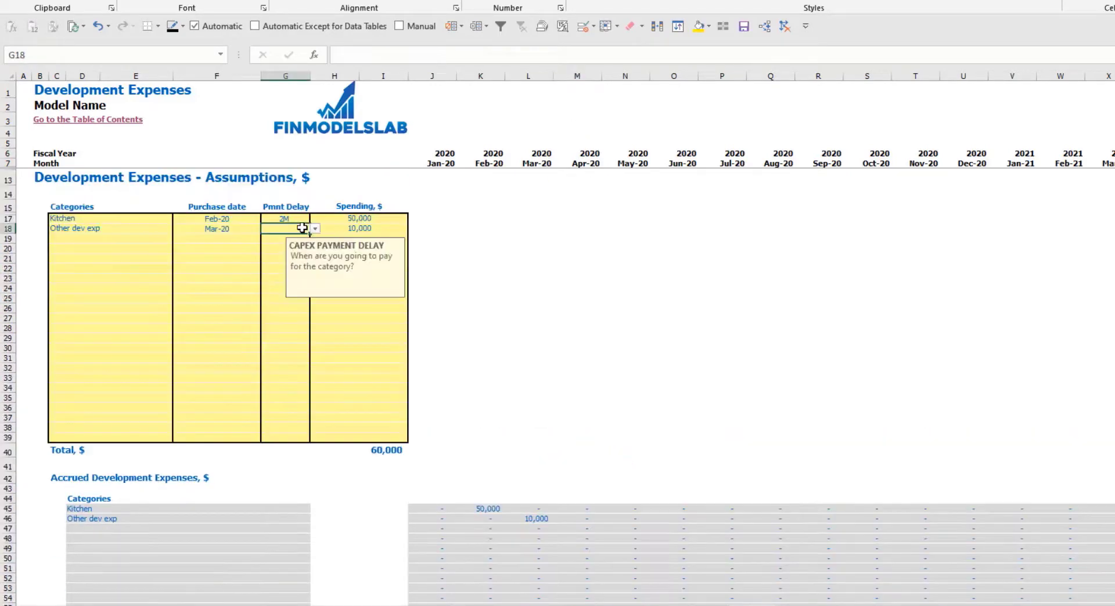
pyautogui.click(314, 228)
pyautogui.click(244, 266)
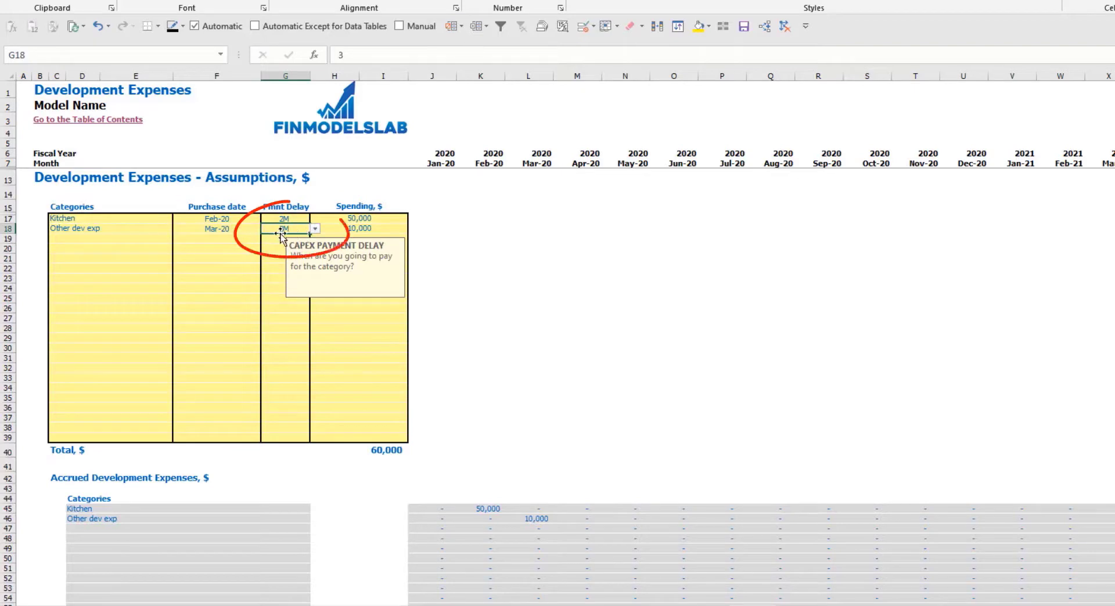
pyautogui.scroll(-8, 566, 389)
pyautogui.scroll(-2, 610, 441)
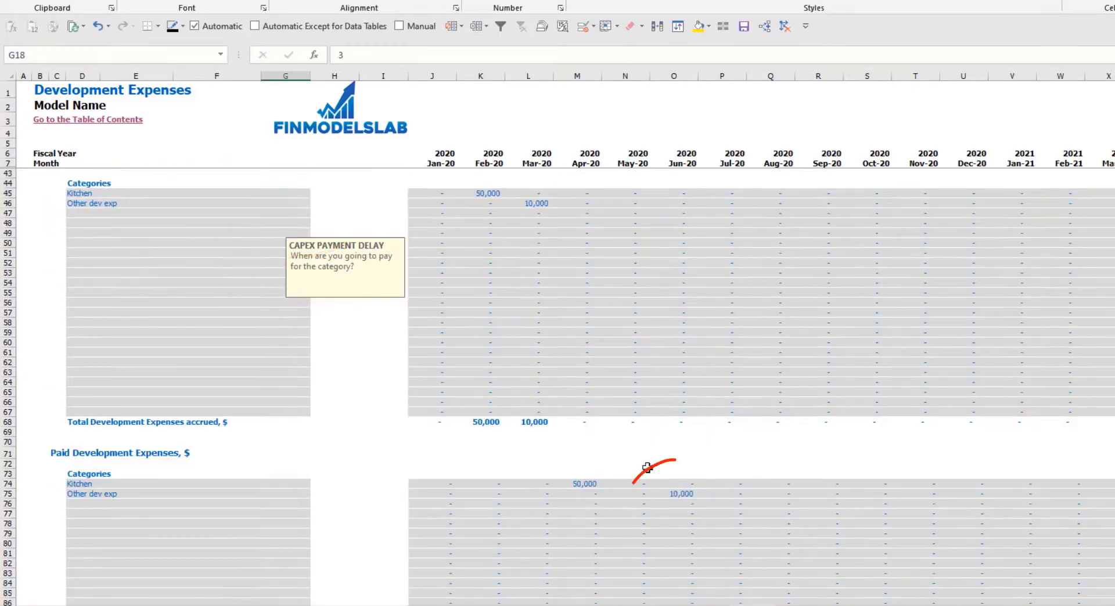
pyautogui.click(676, 503)
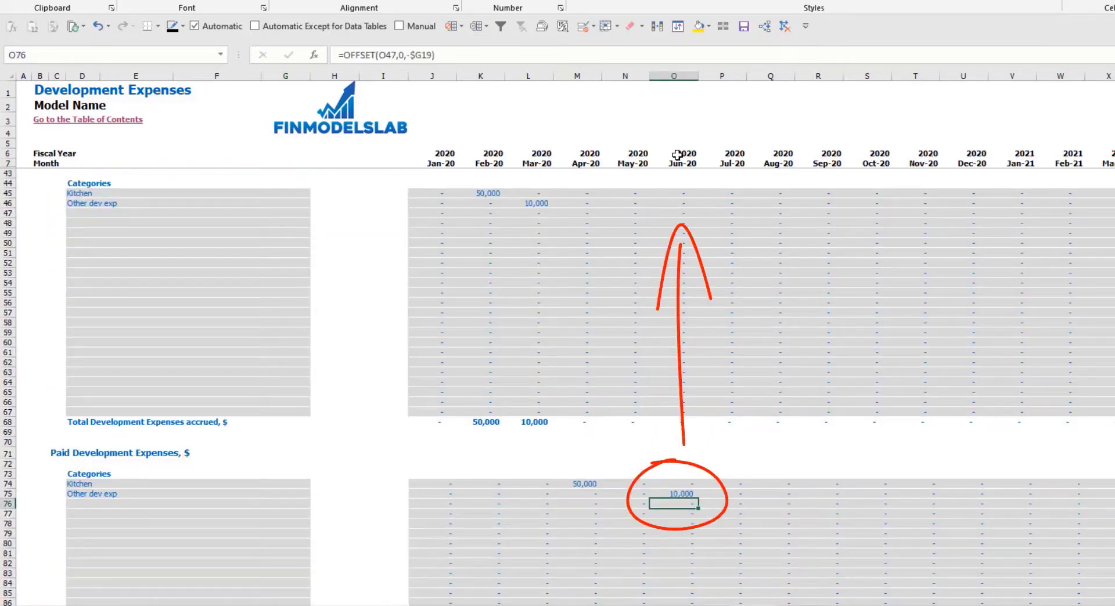
pyautogui.scroll(7, 472, 325)
pyautogui.scroll(3, 378, 386)
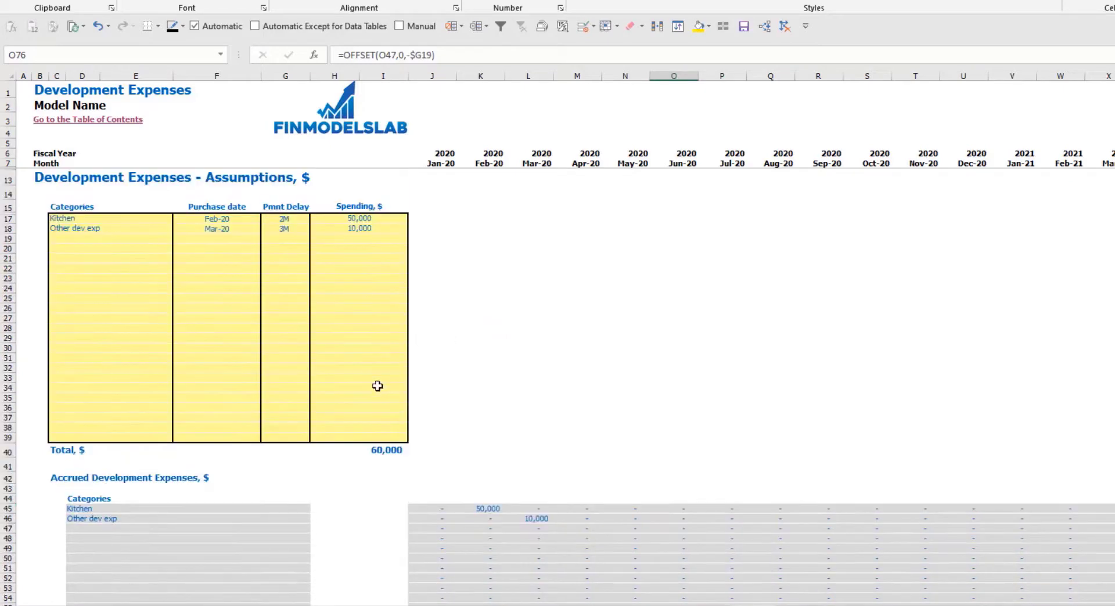
pyautogui.click(336, 450)
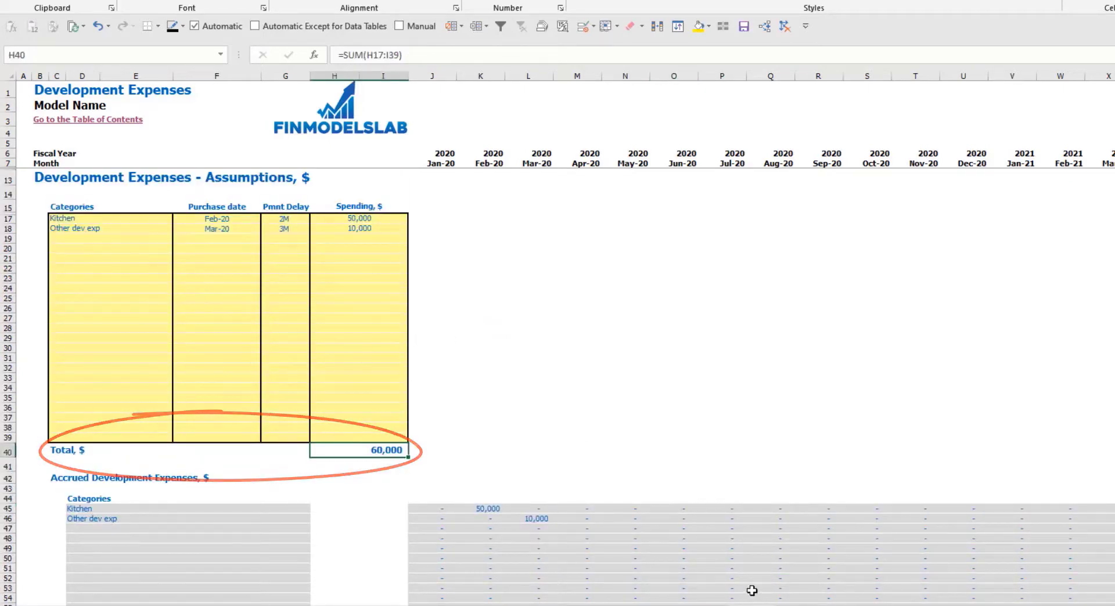
# On Book Assets, review the 60,000 Development CAPEX row, its monthly depreciation and closing net book values.
pyautogui.hotkey('ctrl', 'pagedown')
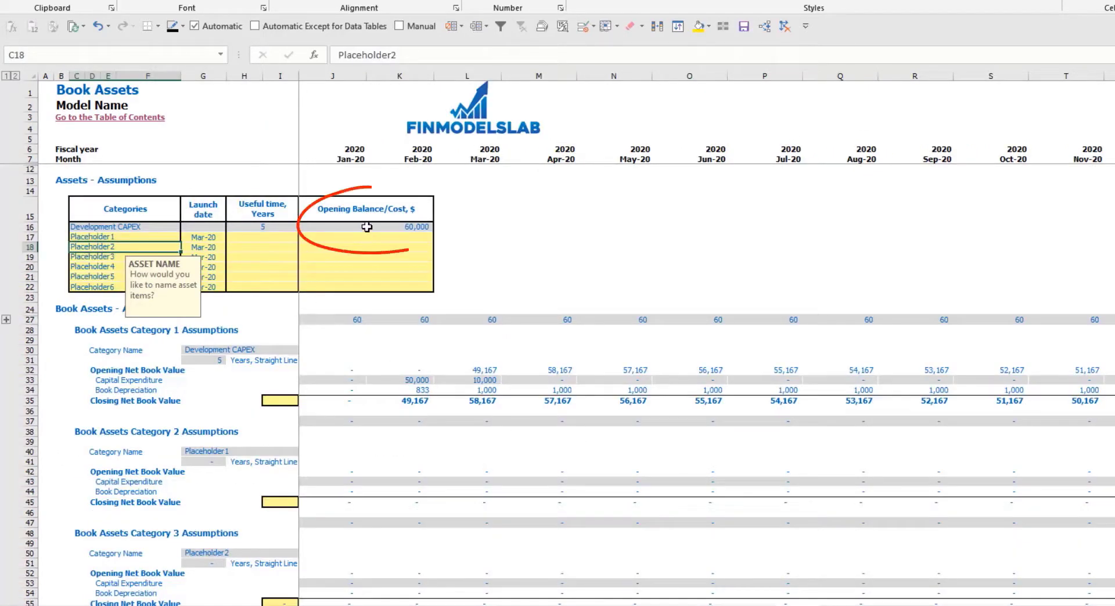
pyautogui.moveTo(145, 227); pyautogui.dragTo(407, 226)
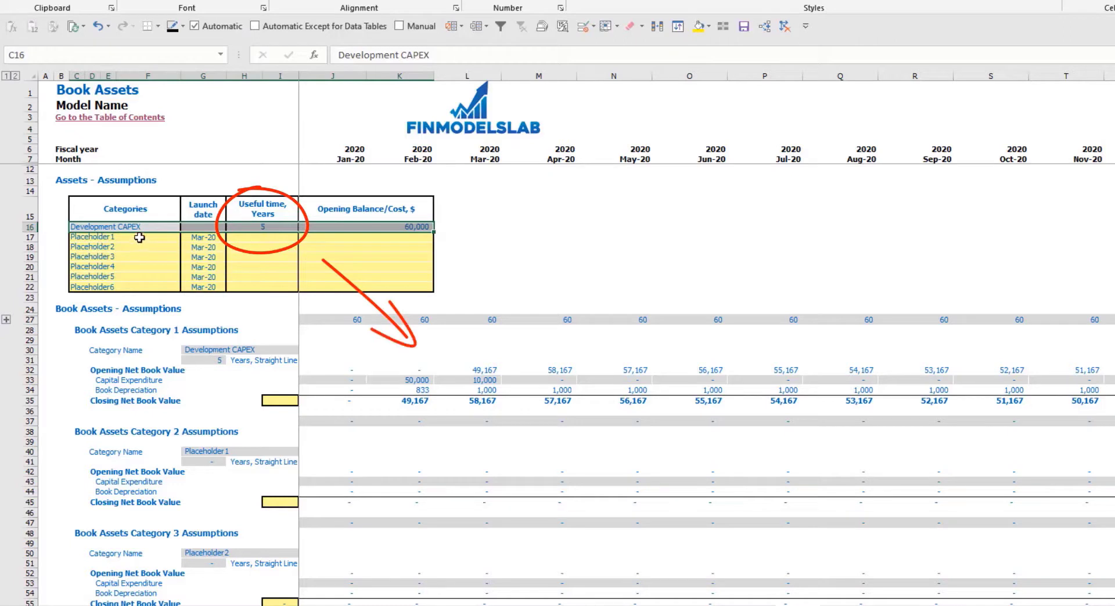
pyautogui.moveTo(417, 392); pyautogui.dragTo(697, 390)
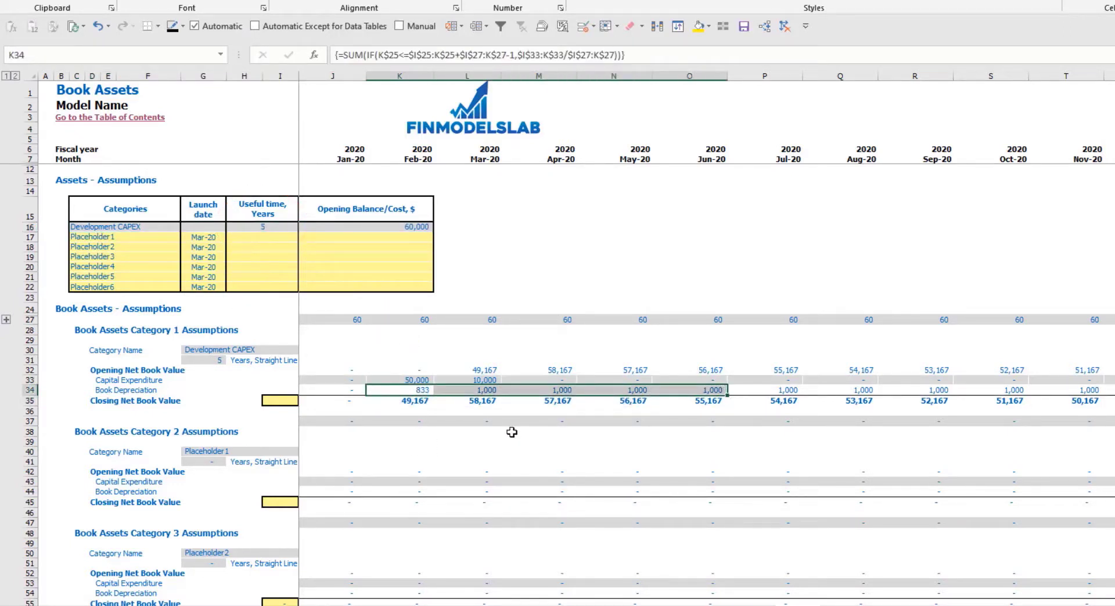
pyautogui.moveTo(396, 403); pyautogui.dragTo(651, 400)
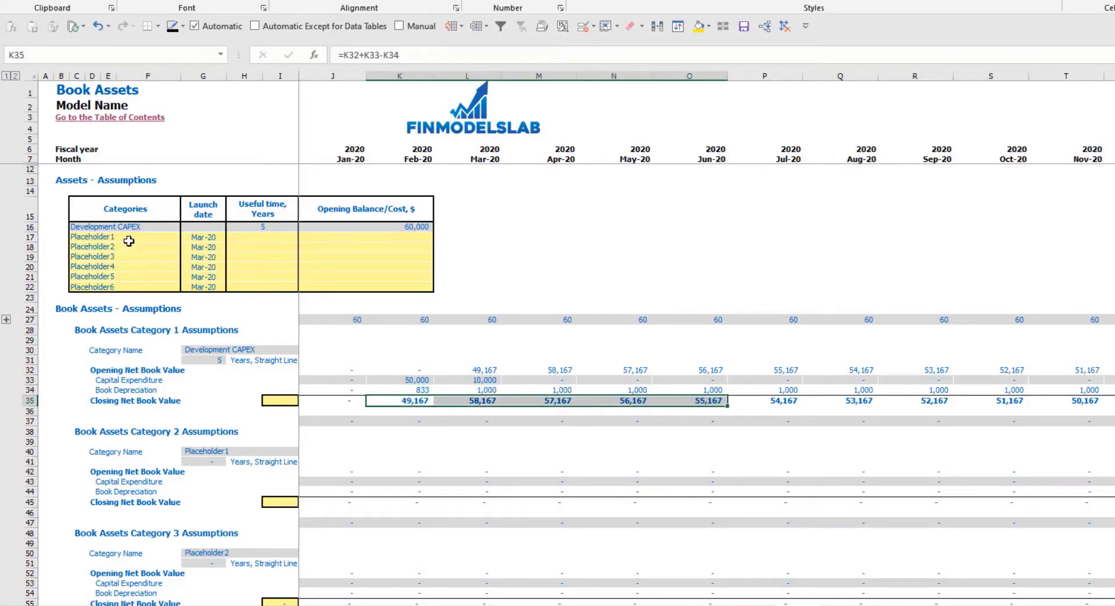
pyautogui.moveTo(127, 238); pyautogui.dragTo(131, 283)
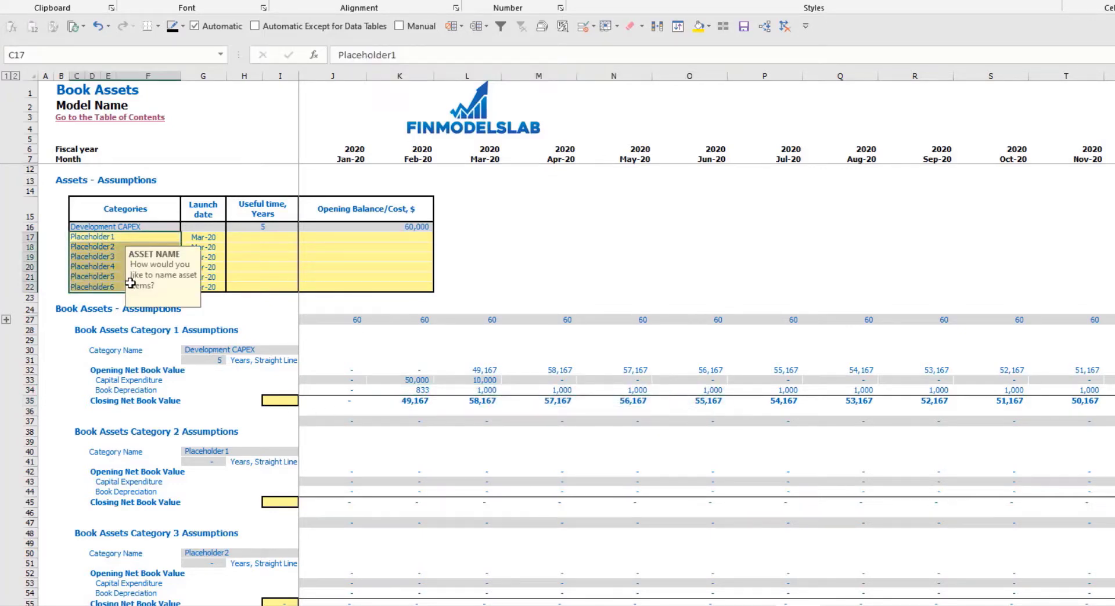
# Enter Other CAPEX in the asset table with Jun-20 launch, 3-year useful life and 5,000 cost.
pyautogui.click(101, 237)
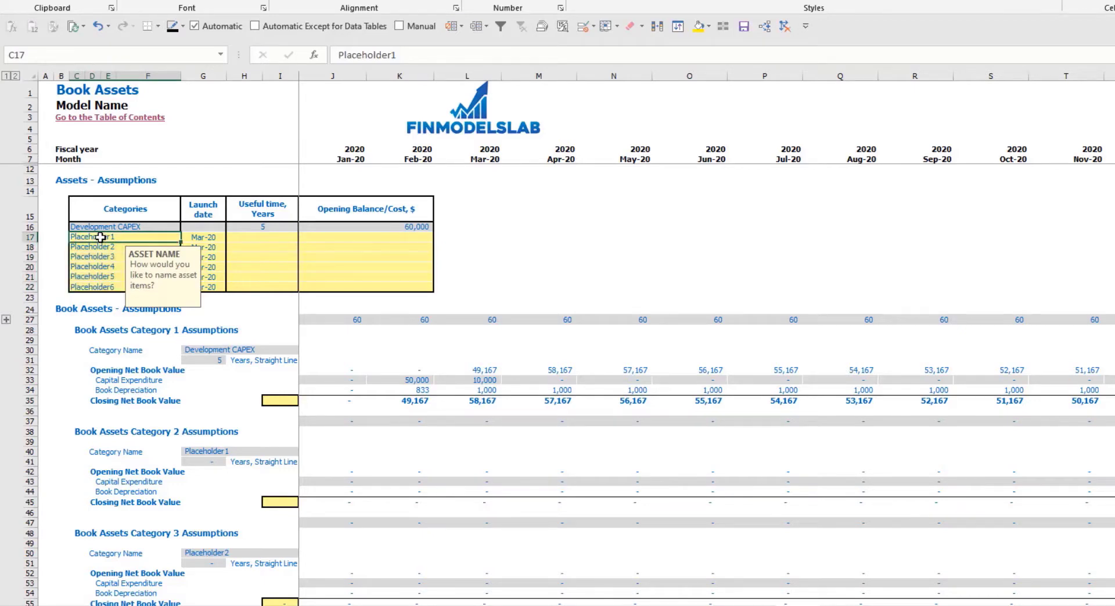
pyautogui.write('Other CAPEX')
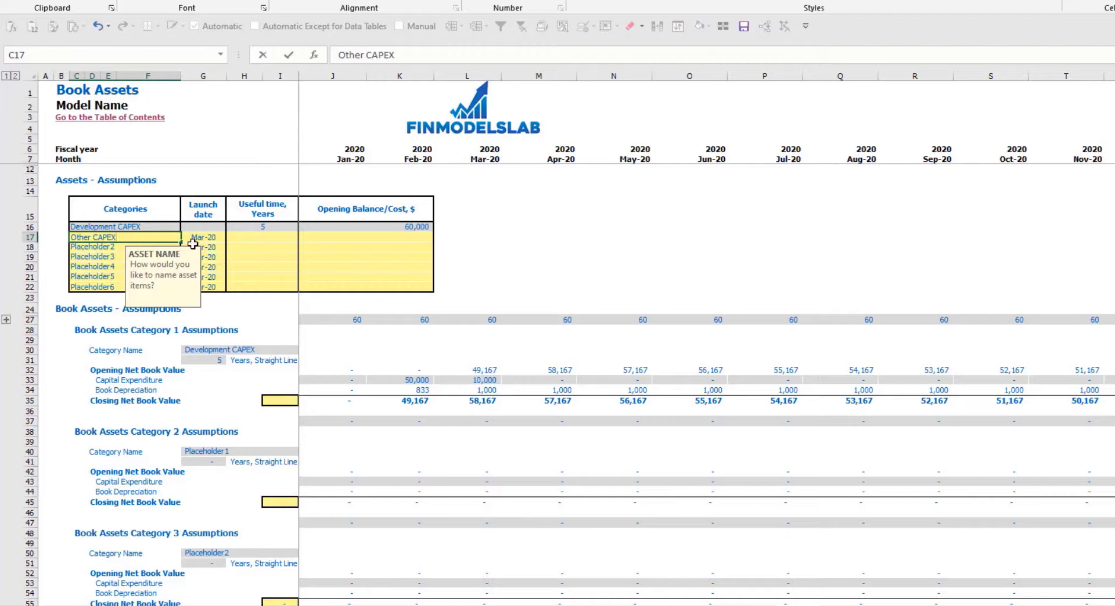
pyautogui.click(209, 237)
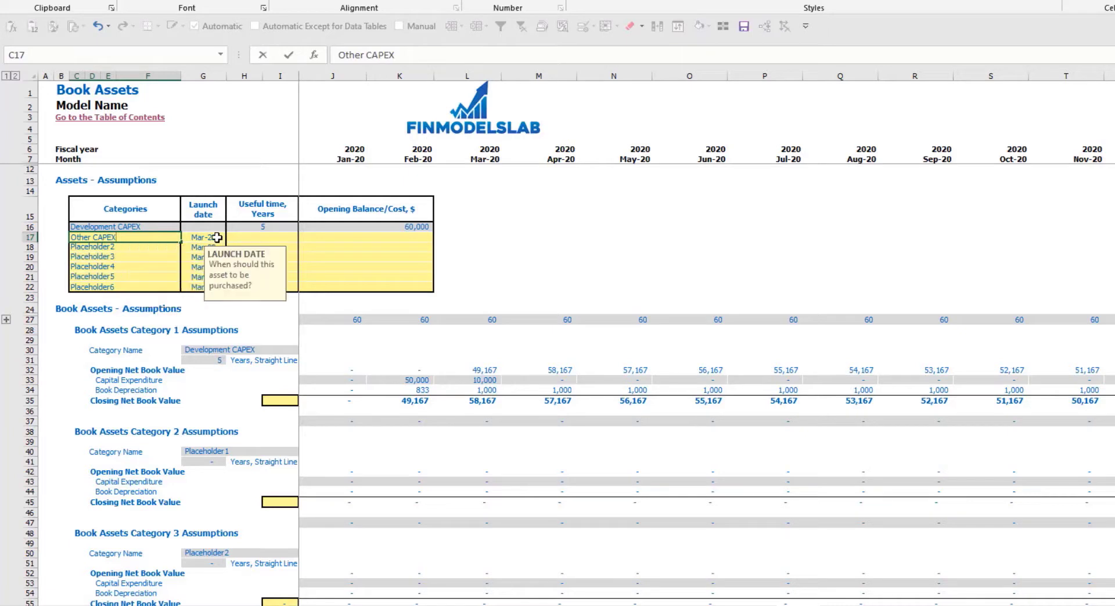
pyautogui.click(231, 237)
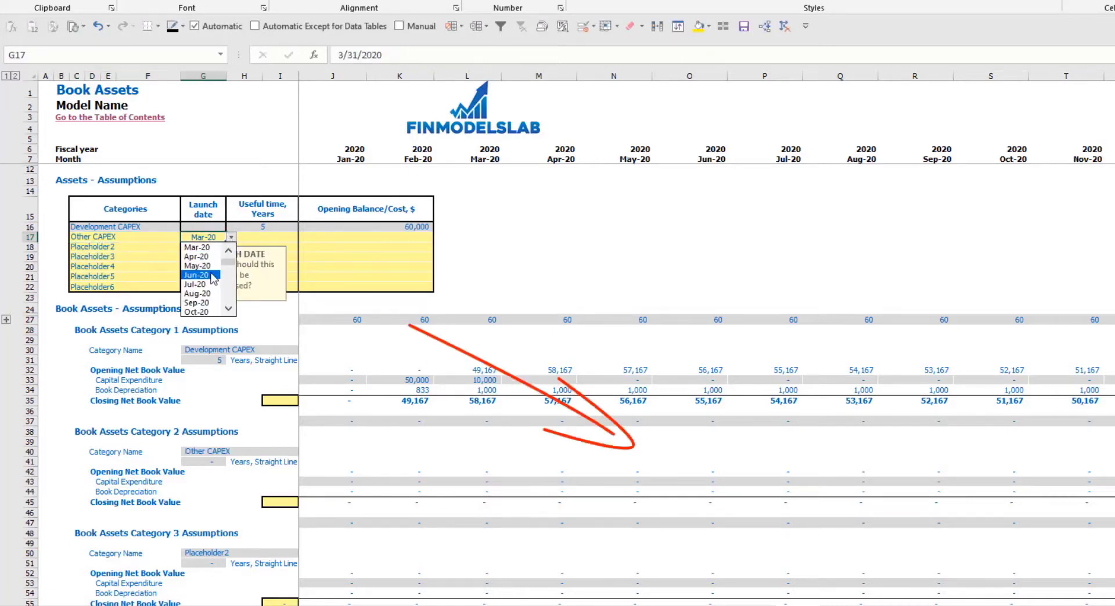
pyautogui.click(213, 274)
pyautogui.click(277, 237)
pyautogui.write('3')
pyautogui.press('Return')
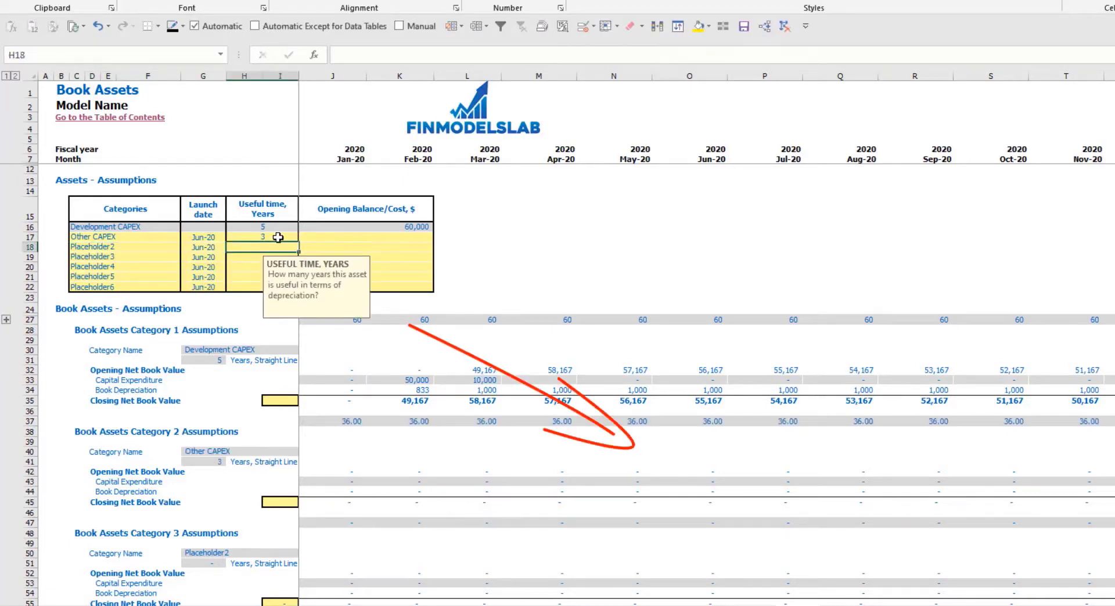
pyautogui.click(356, 235)
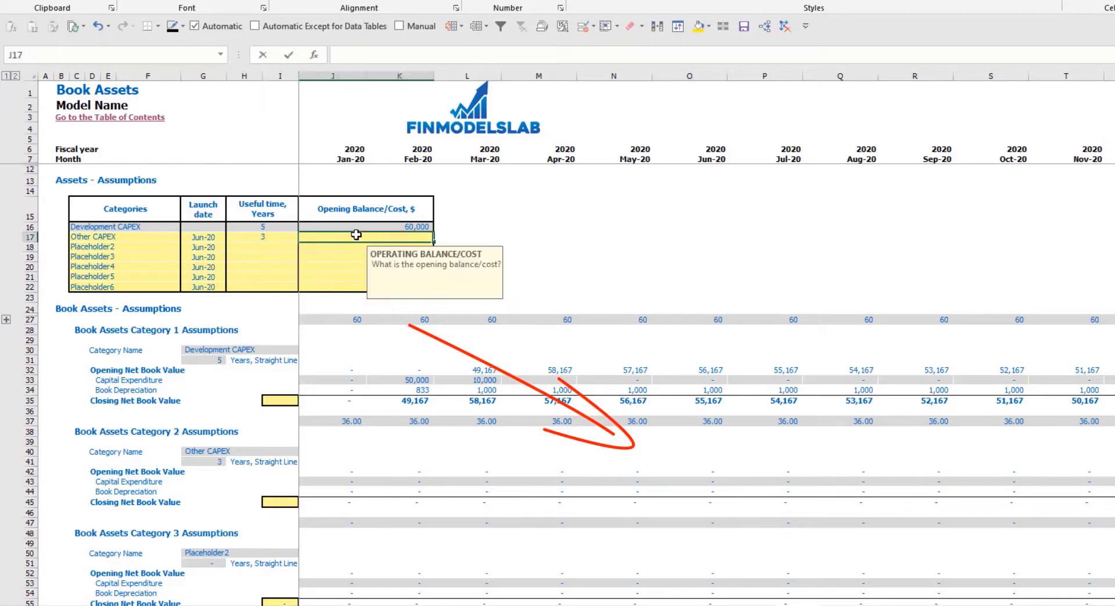
pyautogui.write('5,00')
pyautogui.write('00')
pyautogui.press('Return')
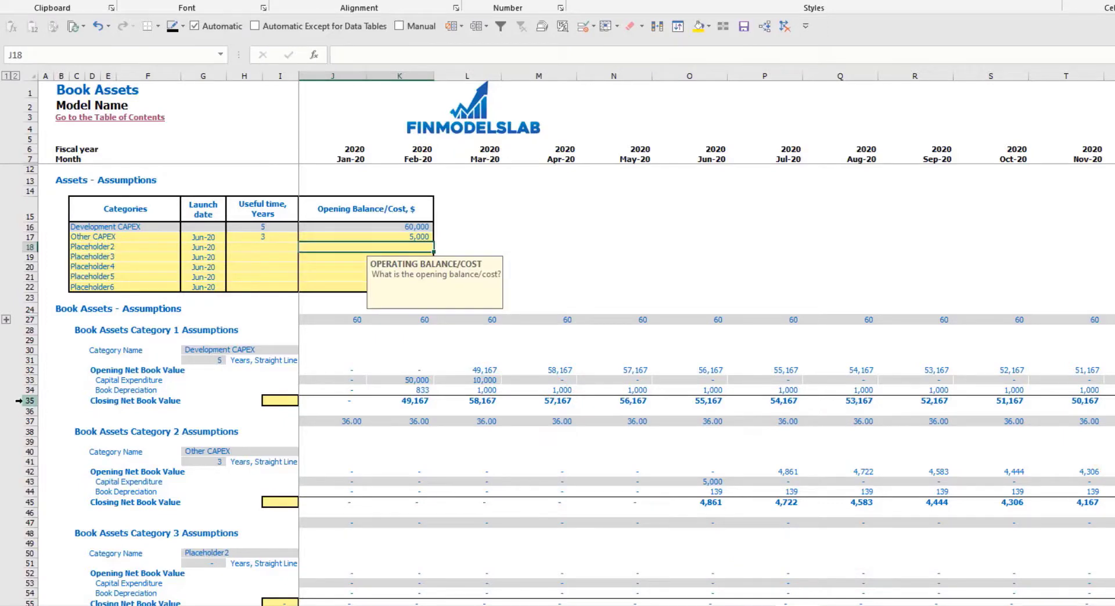
pyautogui.hotkey('ctrl', 'pagedown')
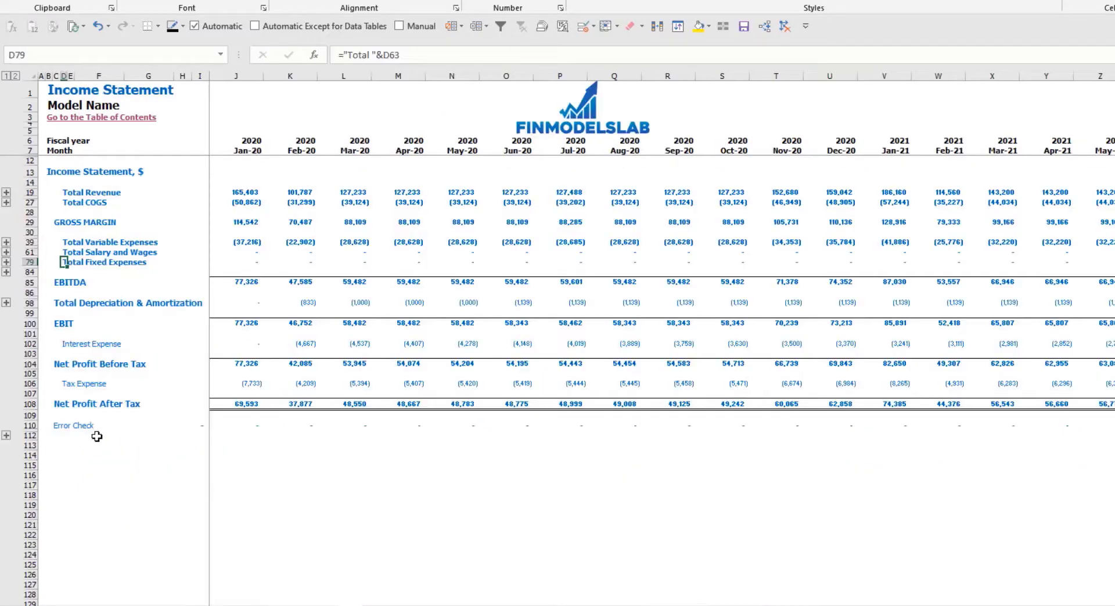
# Trace CAPEX through Total D&A, Cash Flow capital expenditure, and Balance Sheet Fixed Assets, Prepayment and Payable rows.
pyautogui.click(26, 303)
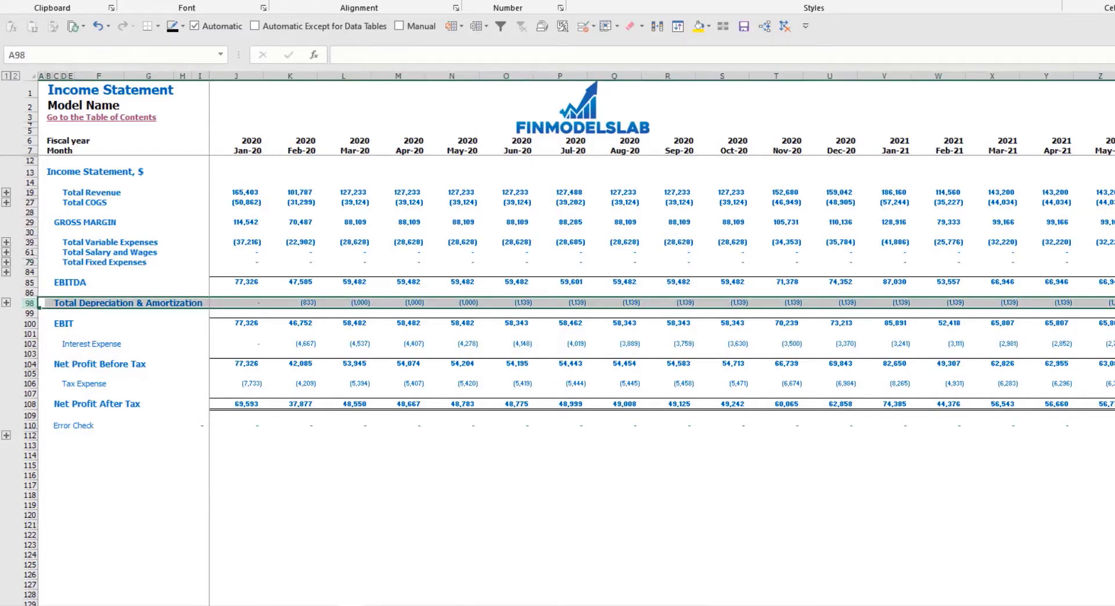
pyautogui.hotkey('ctrl', 'pagedown')
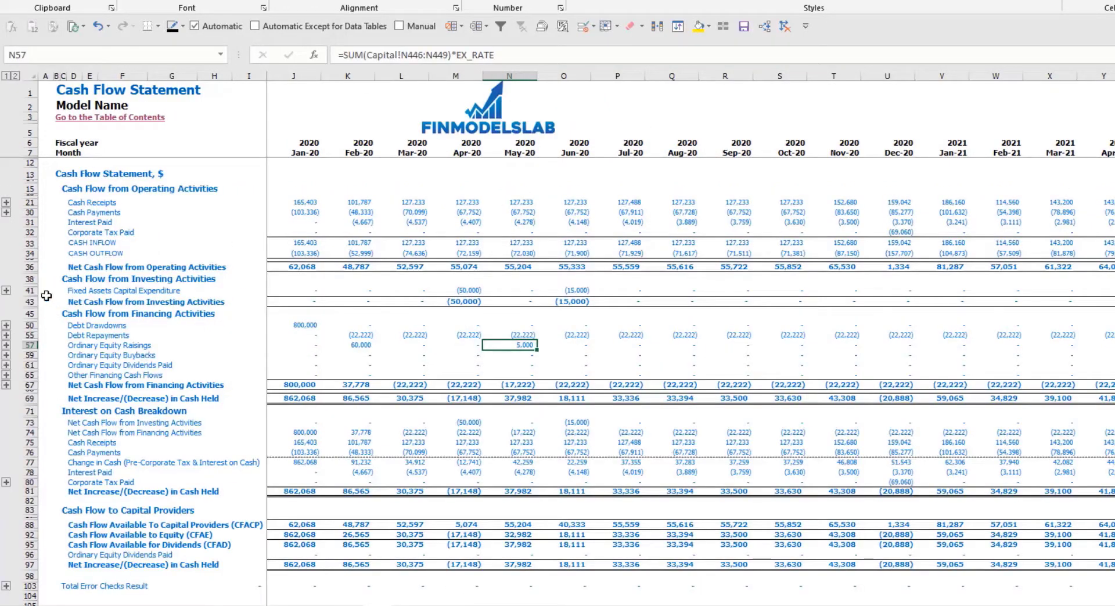
pyautogui.click(29, 291)
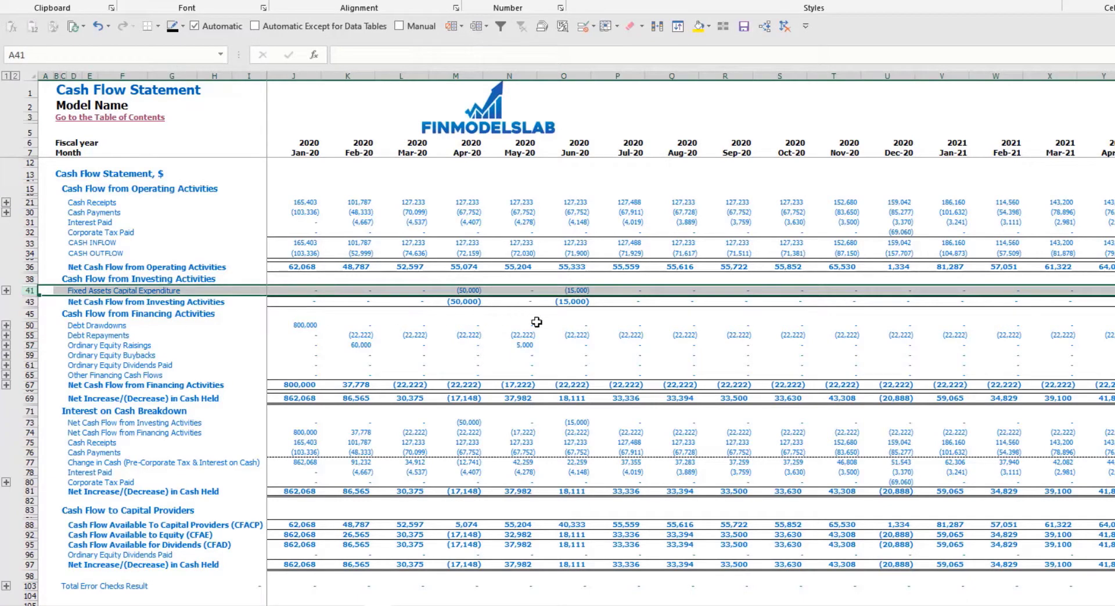
pyautogui.hotkey('ctrl', 'pagedown')
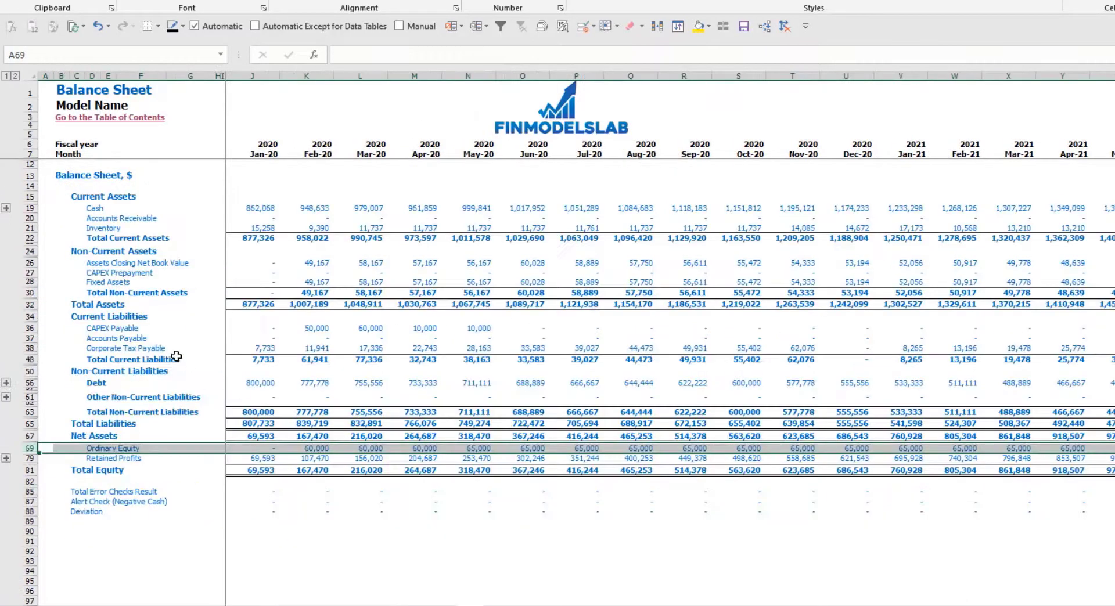
pyautogui.click(26, 281)
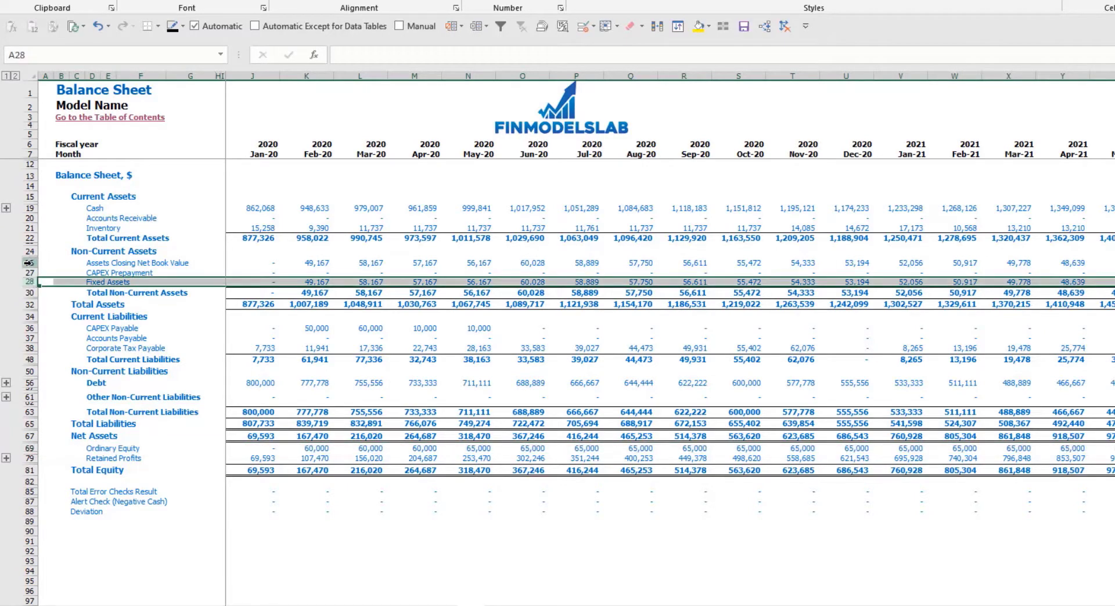
pyautogui.click(28, 272)
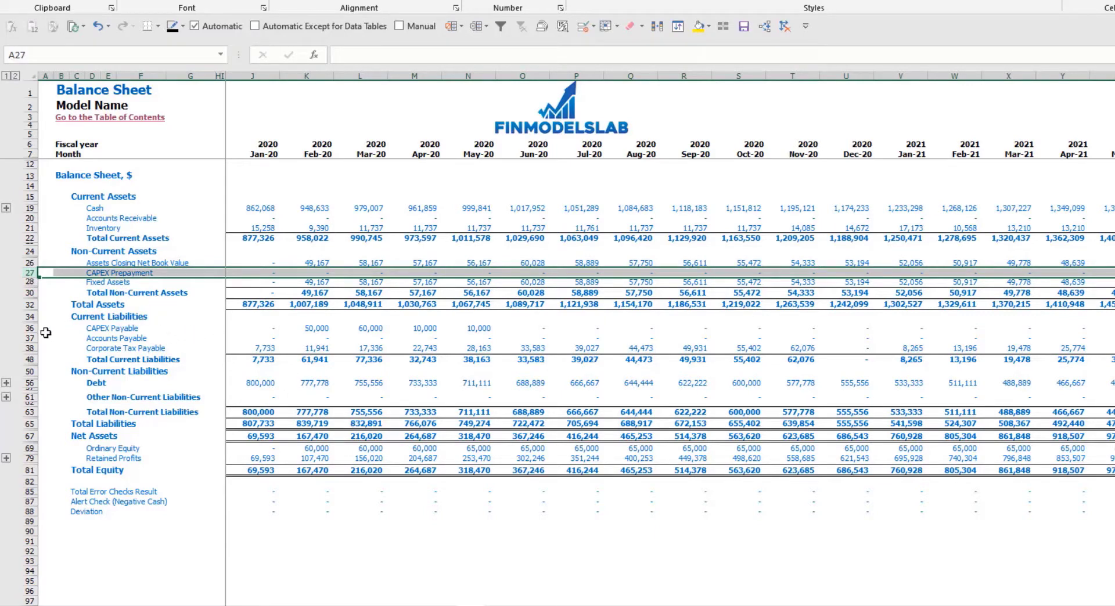
pyautogui.click(29, 328)
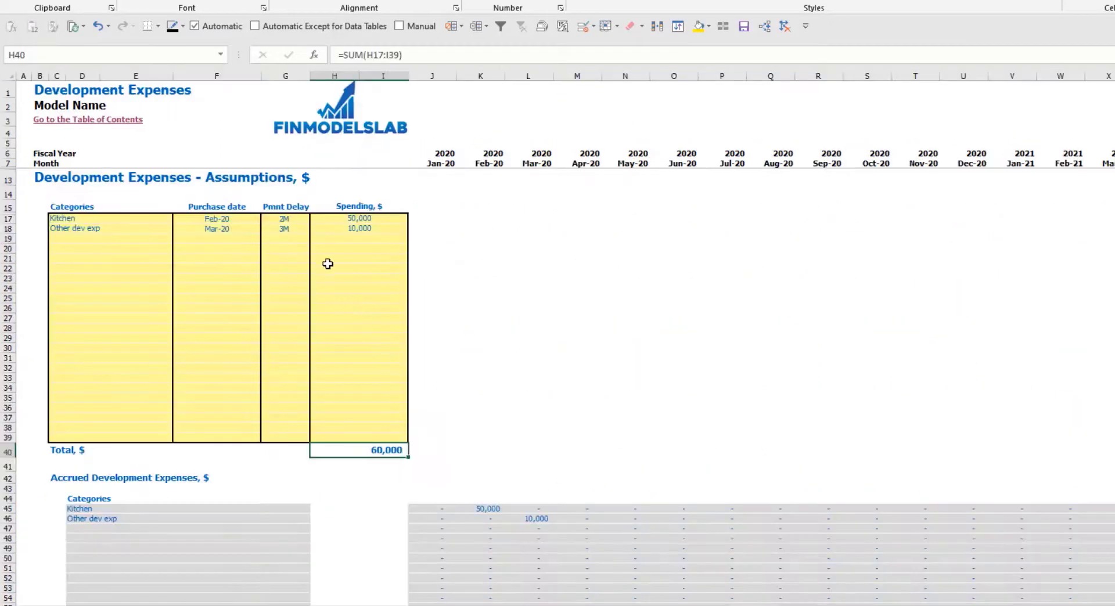
# Set both Kitchen and Other dev exp payment delays to 0M and check net book value and Fixed Assets figures.
pyautogui.click(295, 216)
pyautogui.click(279, 229)
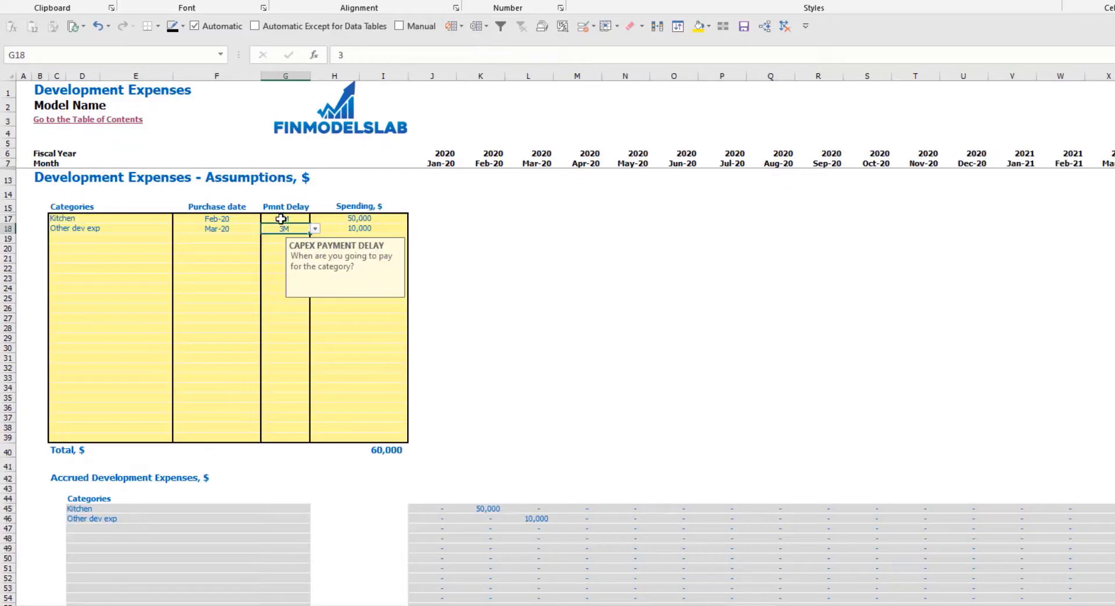
pyautogui.click(281, 218)
pyautogui.click(315, 218)
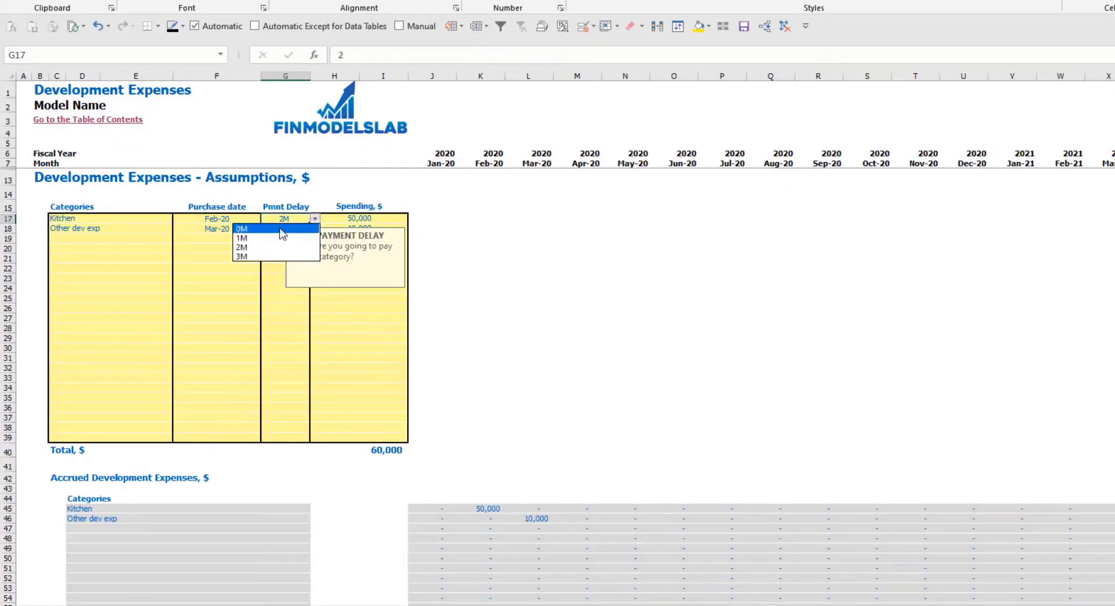
pyautogui.click(287, 234)
pyautogui.click(278, 229)
pyautogui.click(315, 229)
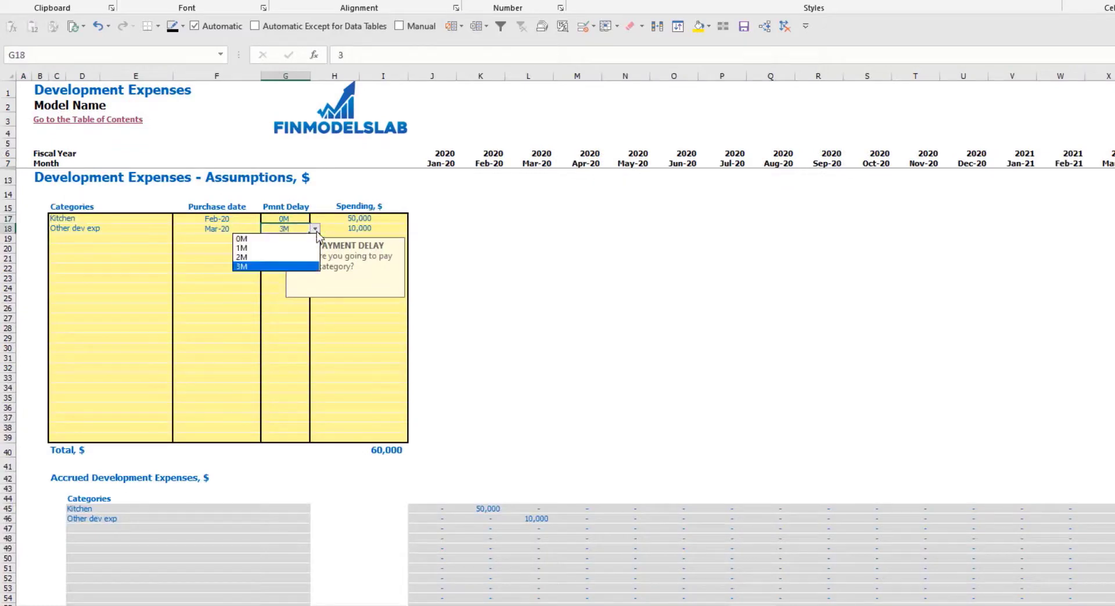
pyautogui.click(289, 238)
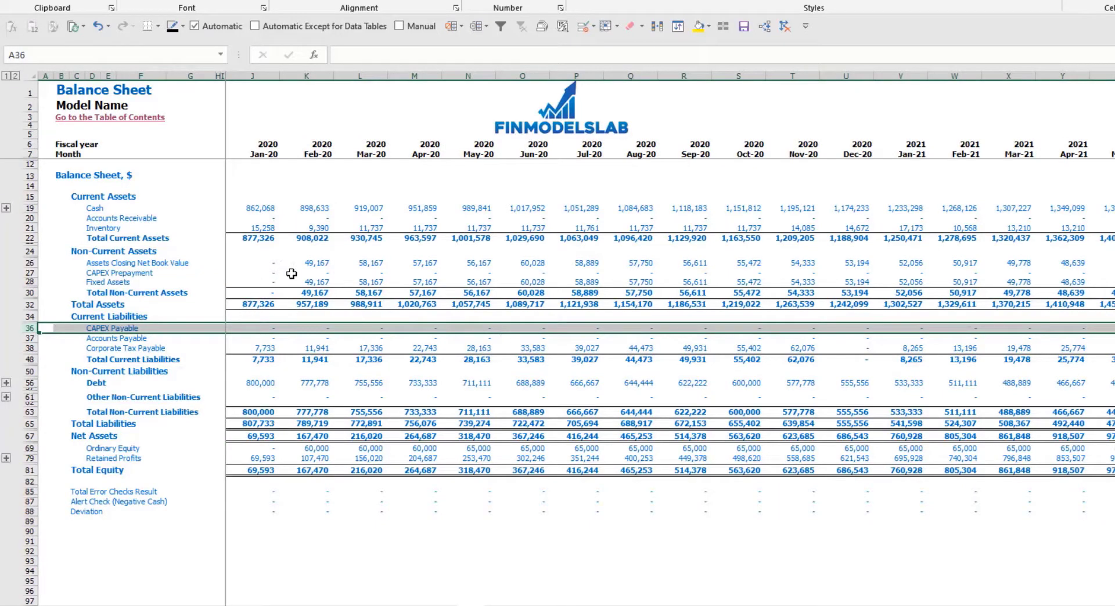
pyautogui.moveTo(321, 258); pyautogui.dragTo(541, 266)
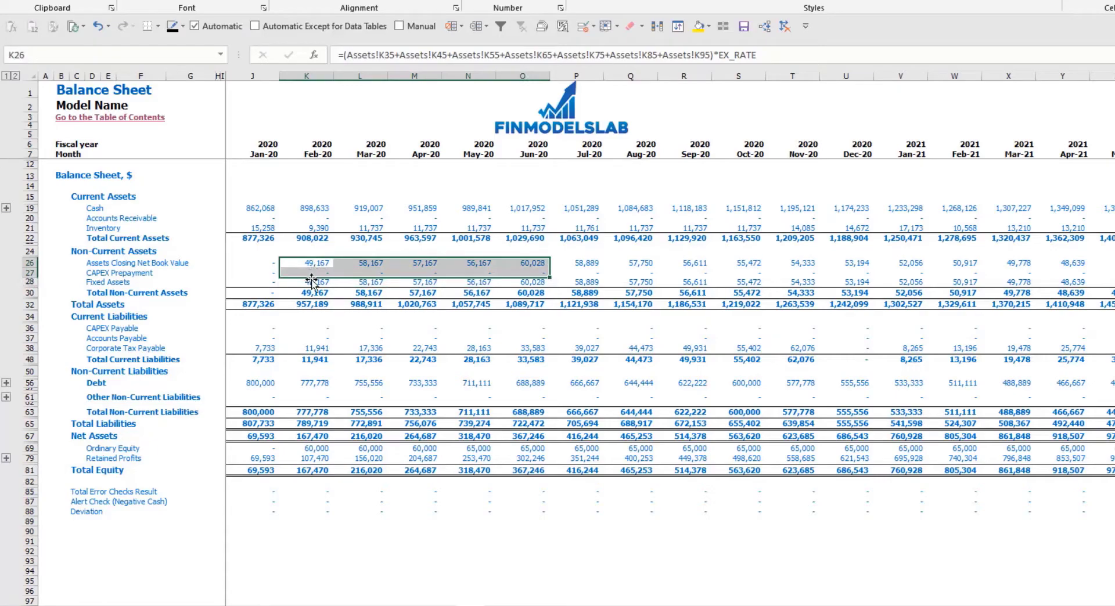
pyautogui.moveTo(314, 281); pyautogui.dragTo(581, 281)
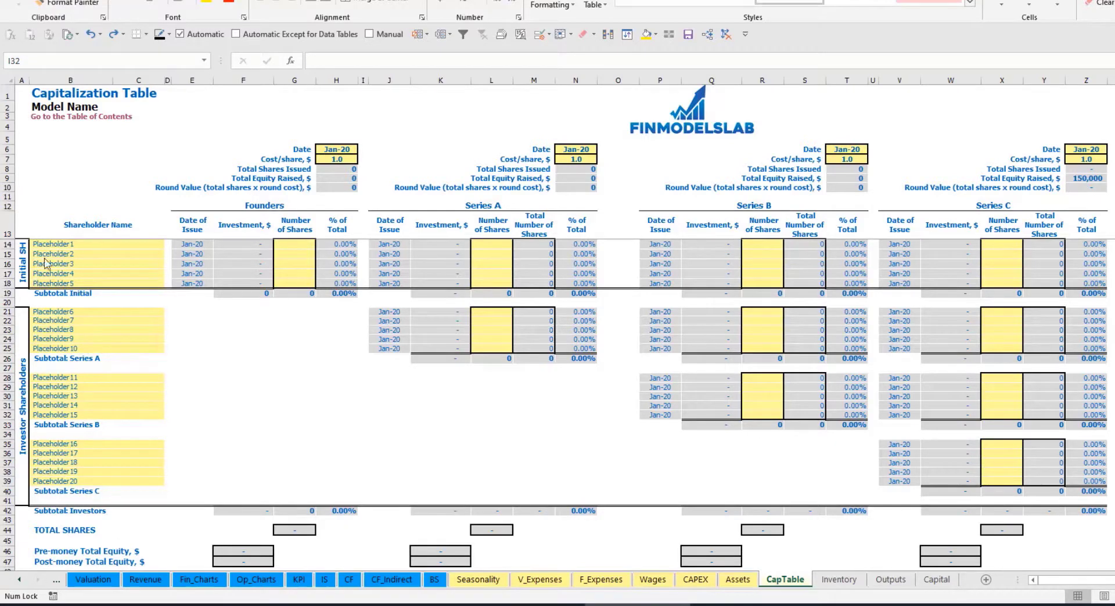
# Rename the first two shareholders to Founder 1 and Founder 2.
pyautogui.click(55, 243)
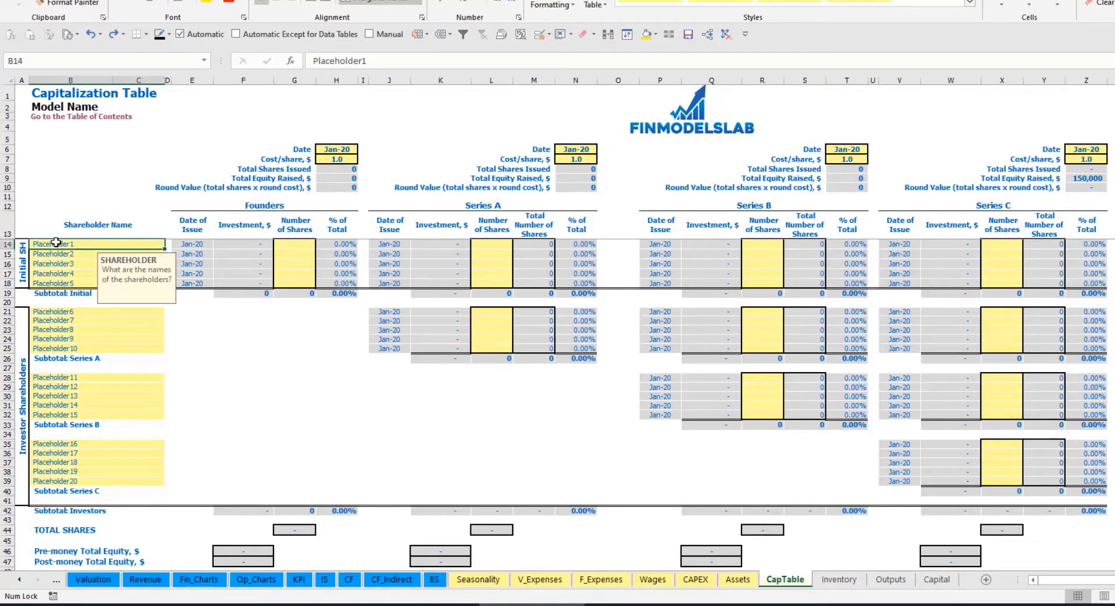
pyautogui.write('Founder 1')
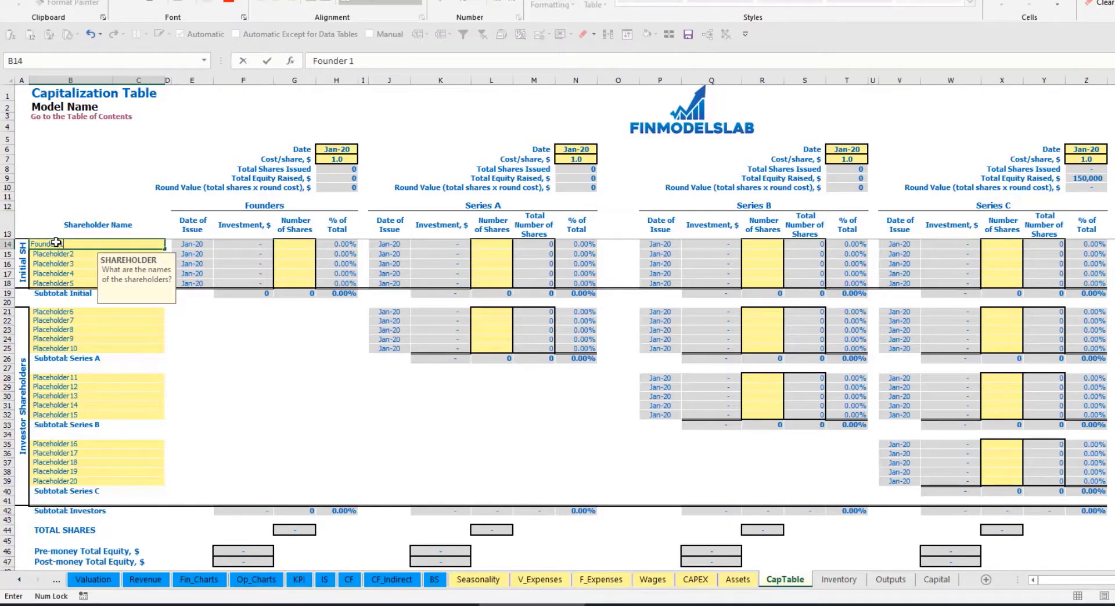
pyautogui.press('Return')
pyautogui.press('Up')
pyautogui.hotkey('ctrl', 'c')
pyautogui.press('Down')
pyautogui.hotkey('ctrl', 'v')
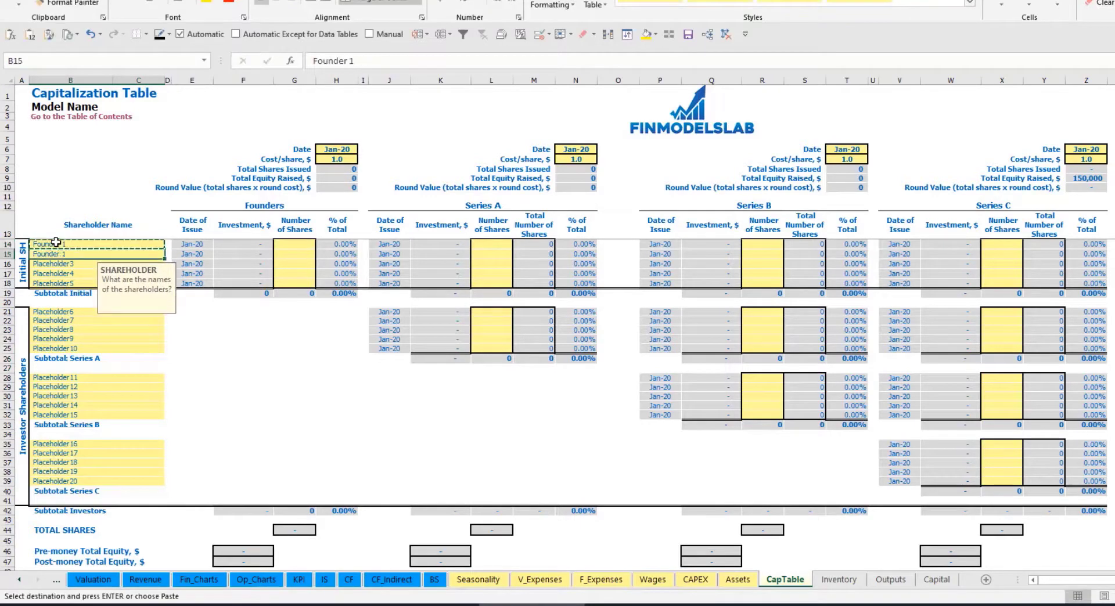
pyautogui.click(368, 61)
pyautogui.press('BackSpace')
pyautogui.write('2')
pyautogui.press('Return')
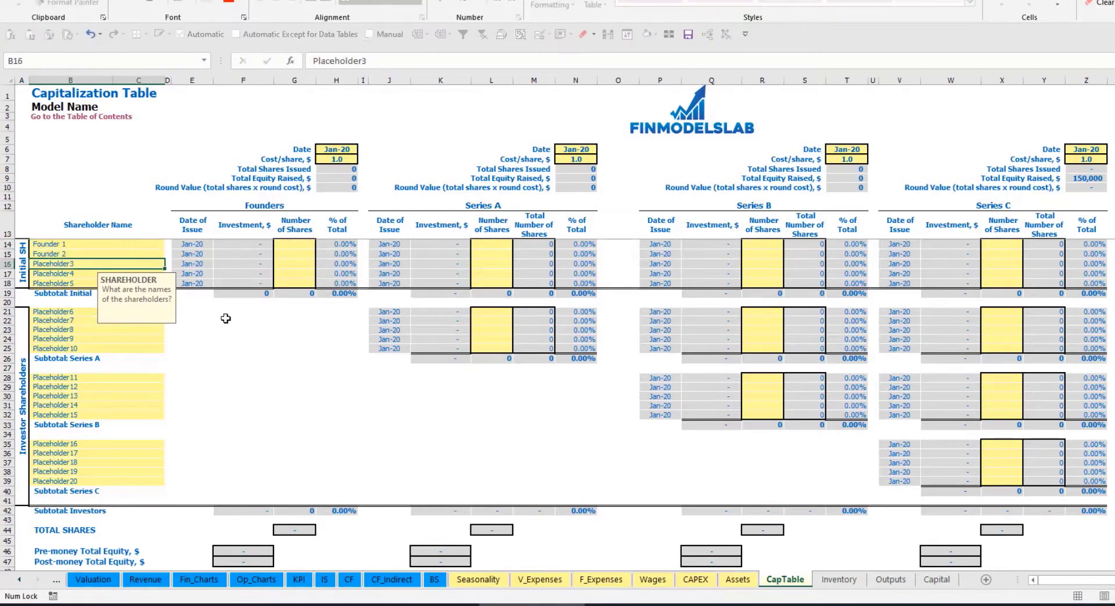
pyautogui.click(117, 245)
# Give Founder 1 10,000 shares and Founder 2 20,000 shares.
pyautogui.click(295, 243)
pyautogui.write('10000')
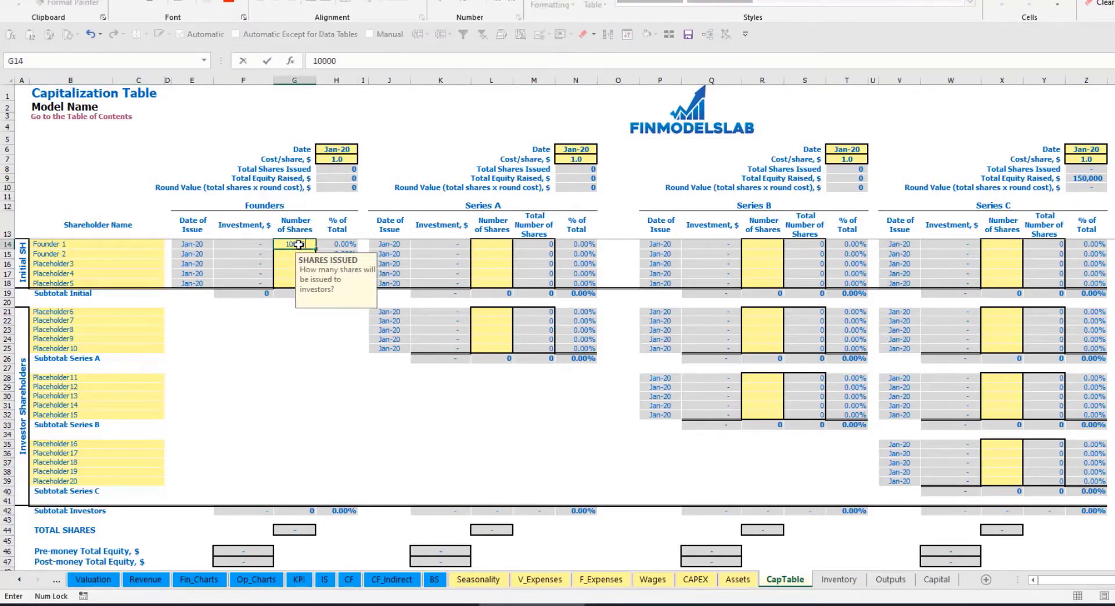
pyautogui.press('Return')
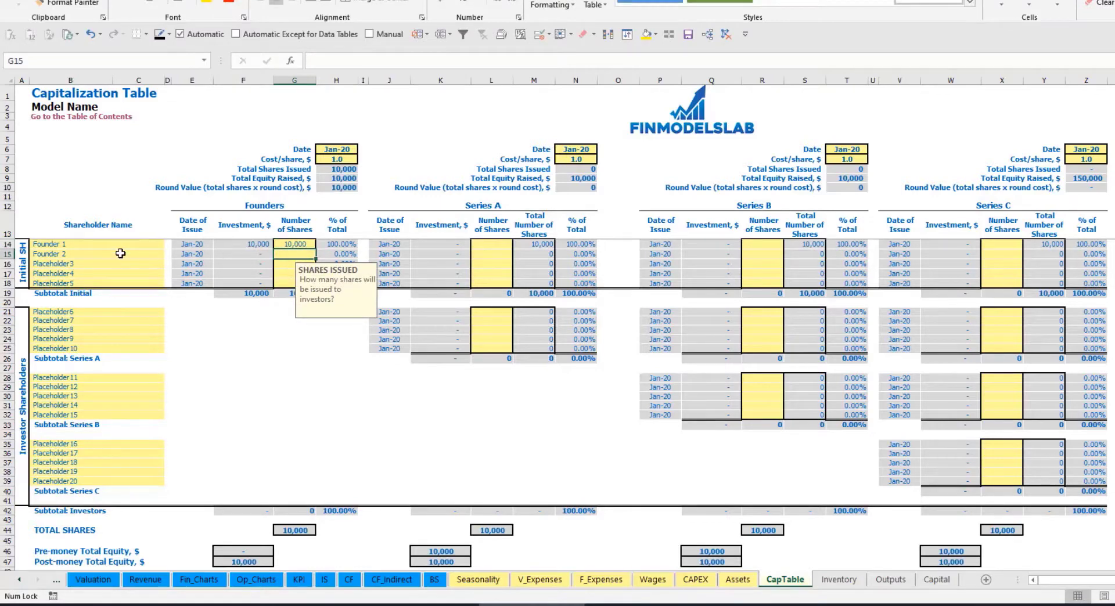
pyautogui.write('20,0')
pyautogui.write('0000')
pyautogui.press('Return')
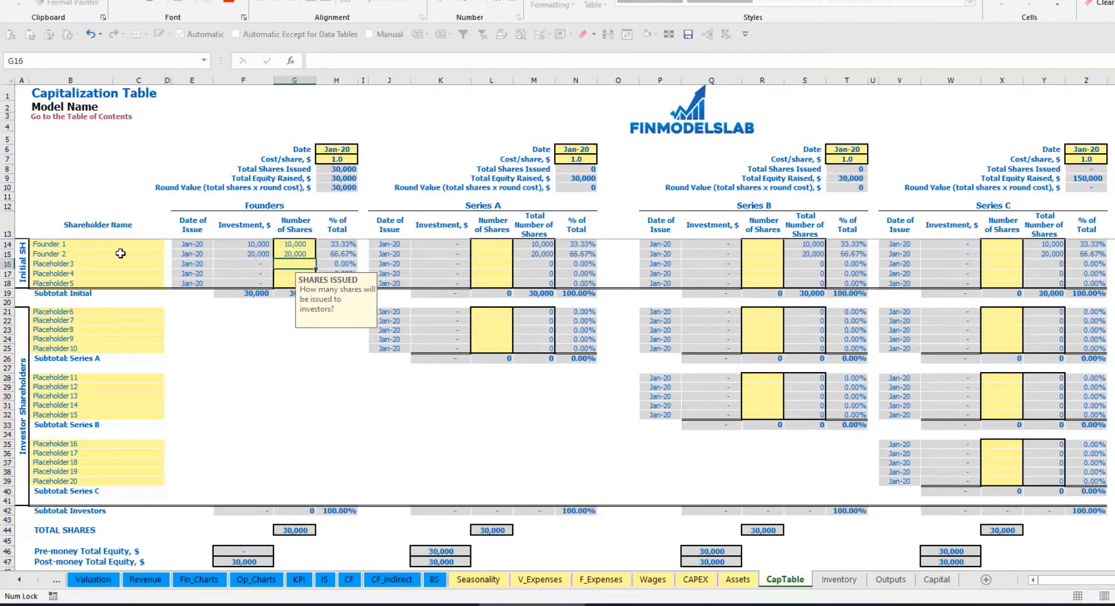
# Set the founders round to 2.0 per share, closing Feb-20.
pyautogui.click(334, 151)
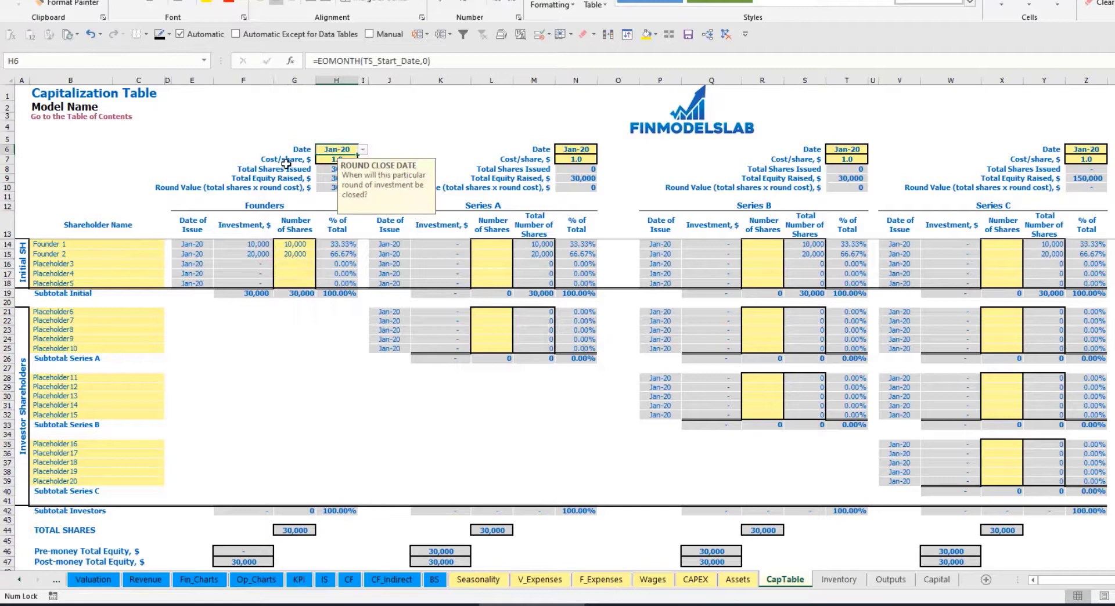
pyautogui.click(325, 161)
pyautogui.write('2')
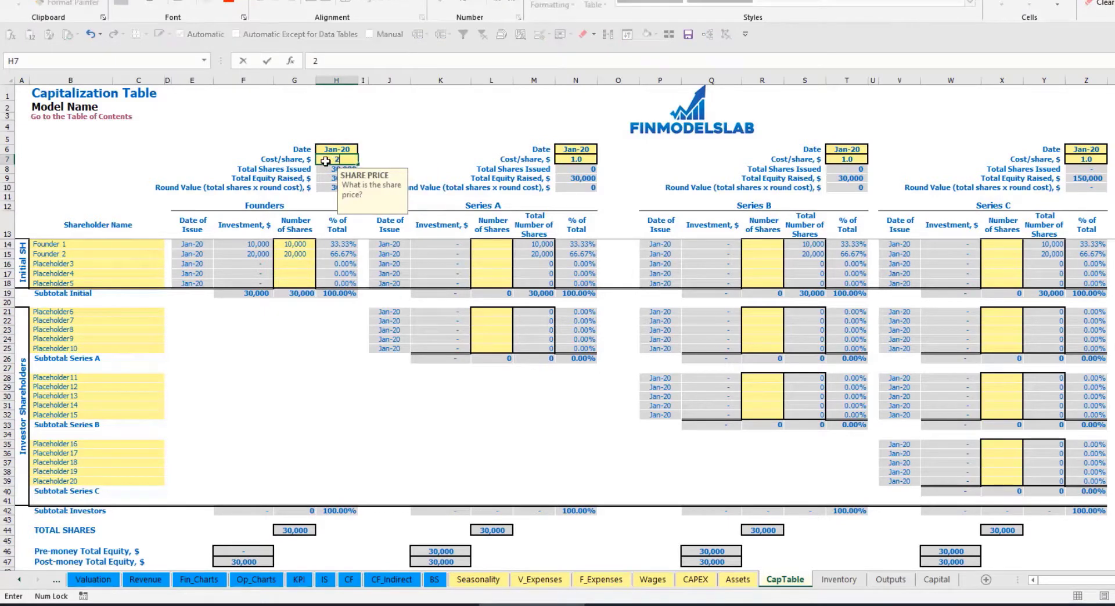
pyautogui.press('Return')
pyautogui.click(356, 148)
pyautogui.click(362, 150)
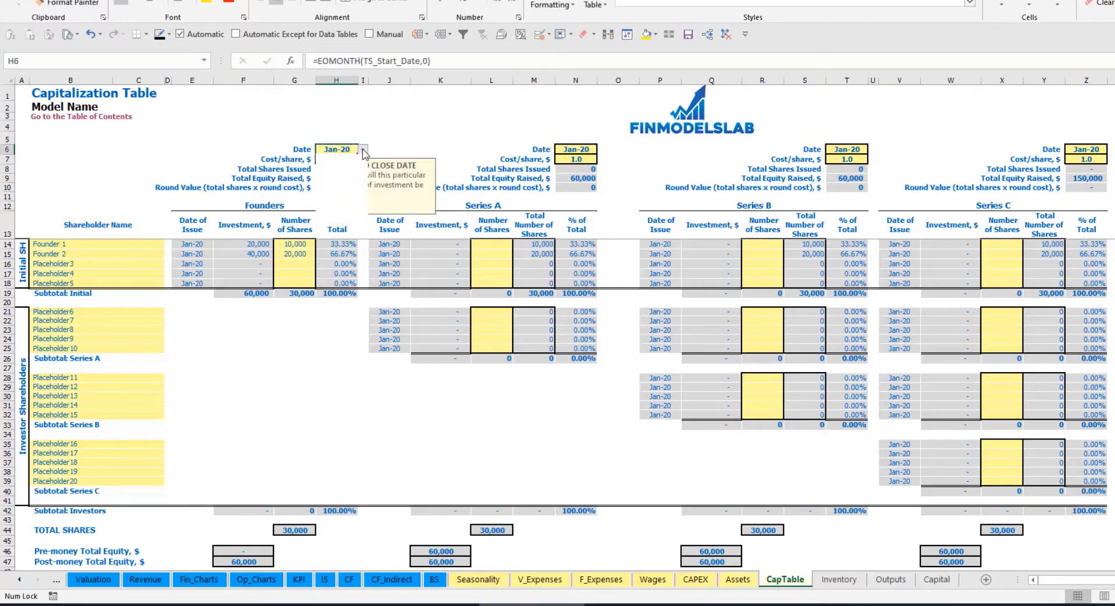
pyautogui.click(347, 174)
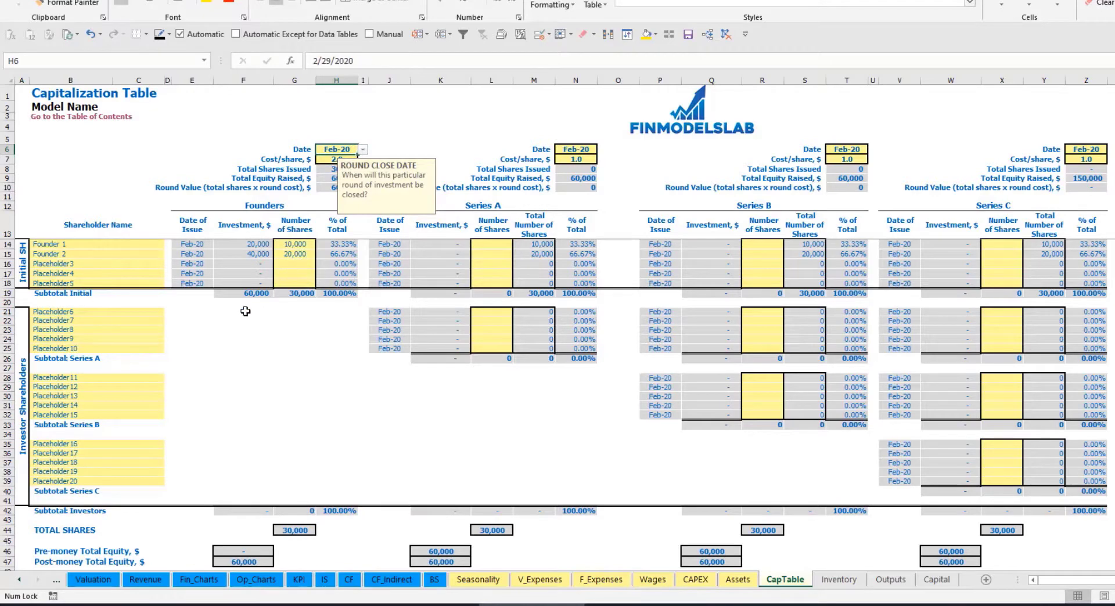
# Review the founders' investment, subtotal, post-money equity and ownership formulas.
pyautogui.click(250, 245)
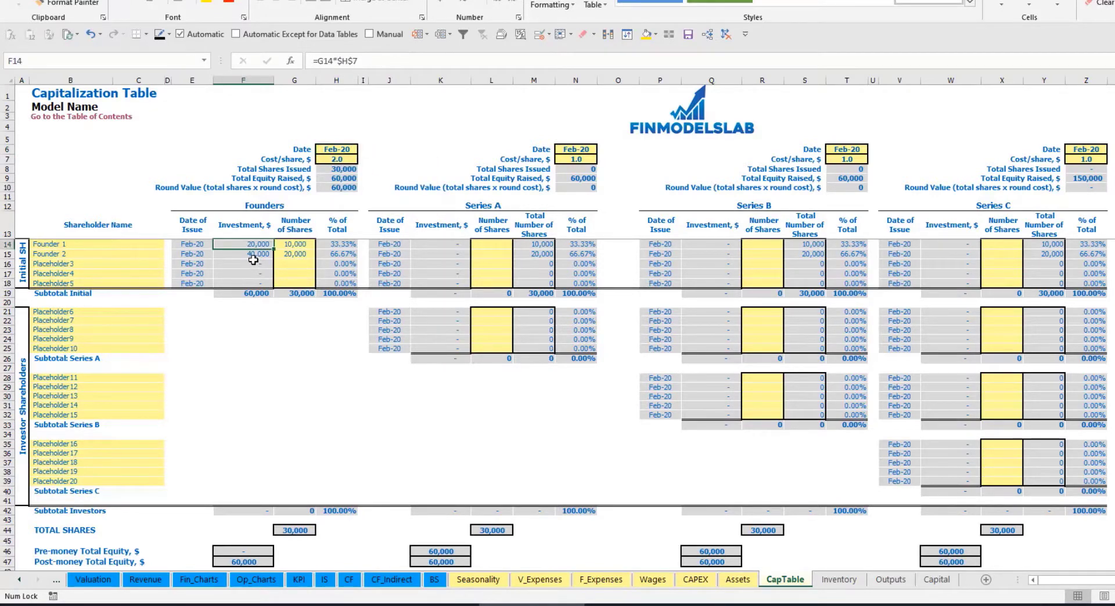
pyautogui.click(248, 255)
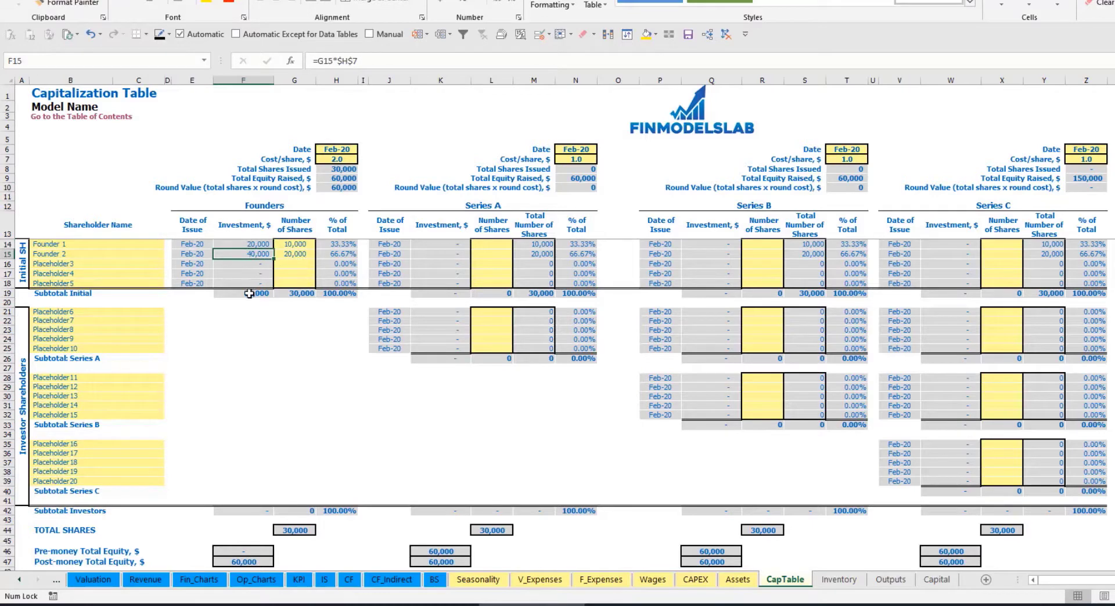
pyautogui.click(249, 294)
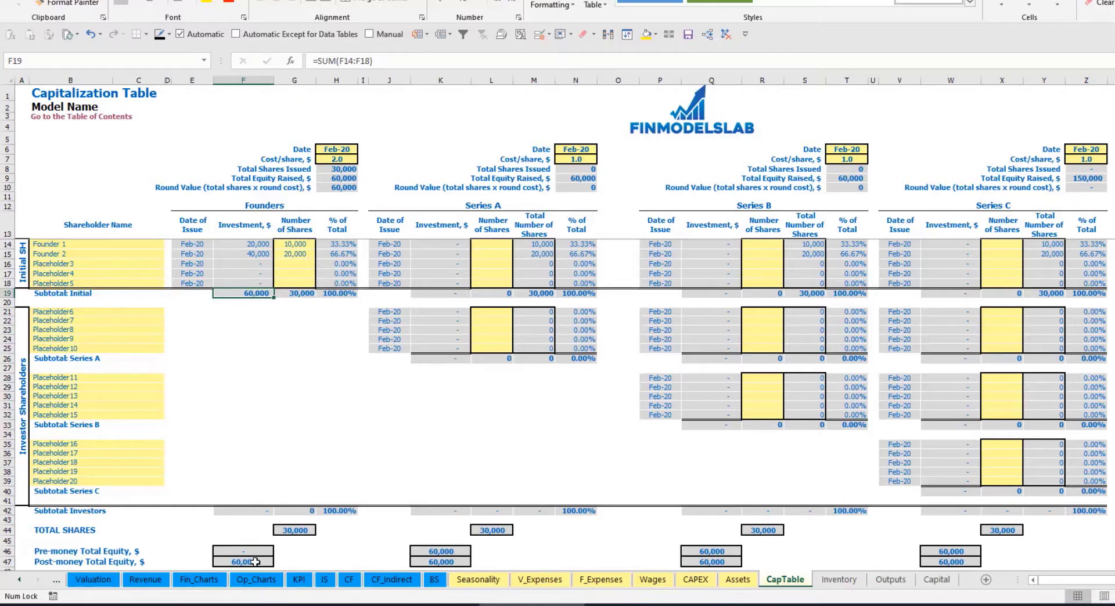
pyautogui.click(7, 562)
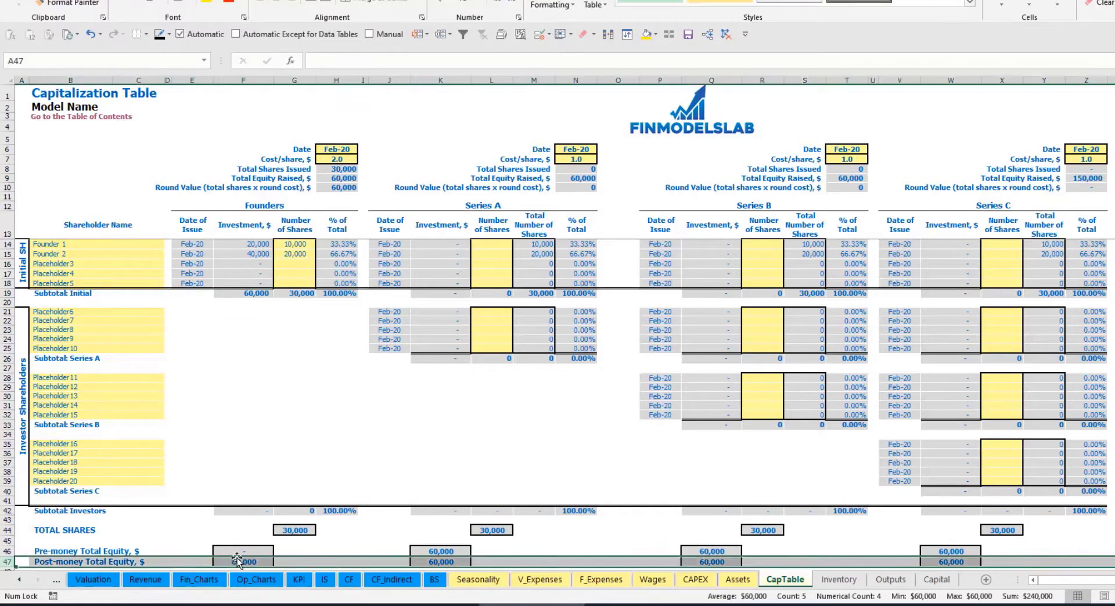
pyautogui.click(340, 245)
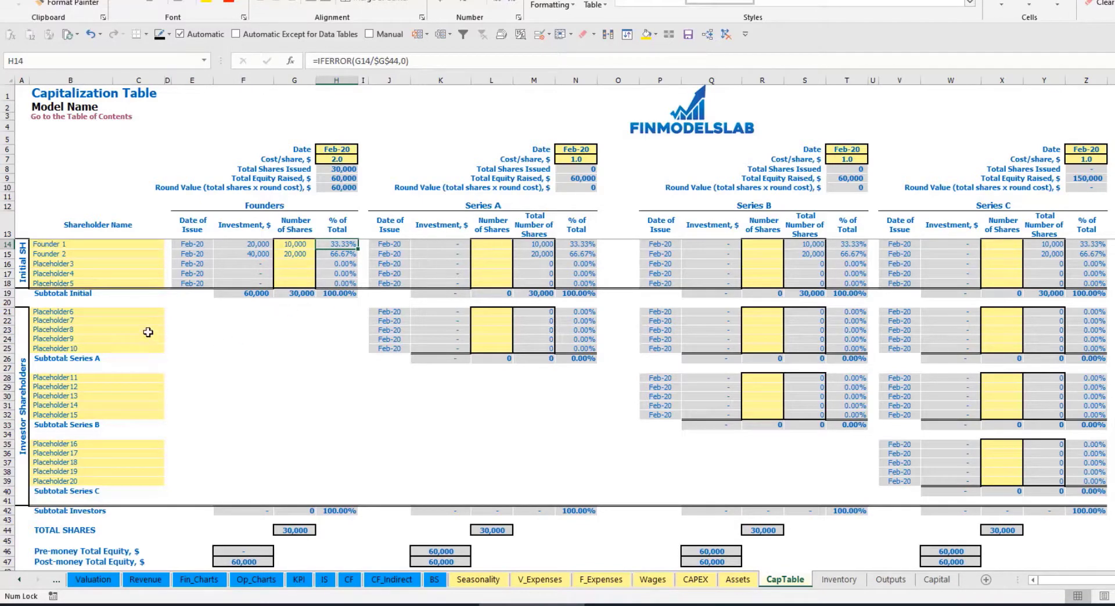
# Name the first Series A investor 'Investor 1'.
pyautogui.click(131, 314)
pyautogui.click(505, 208)
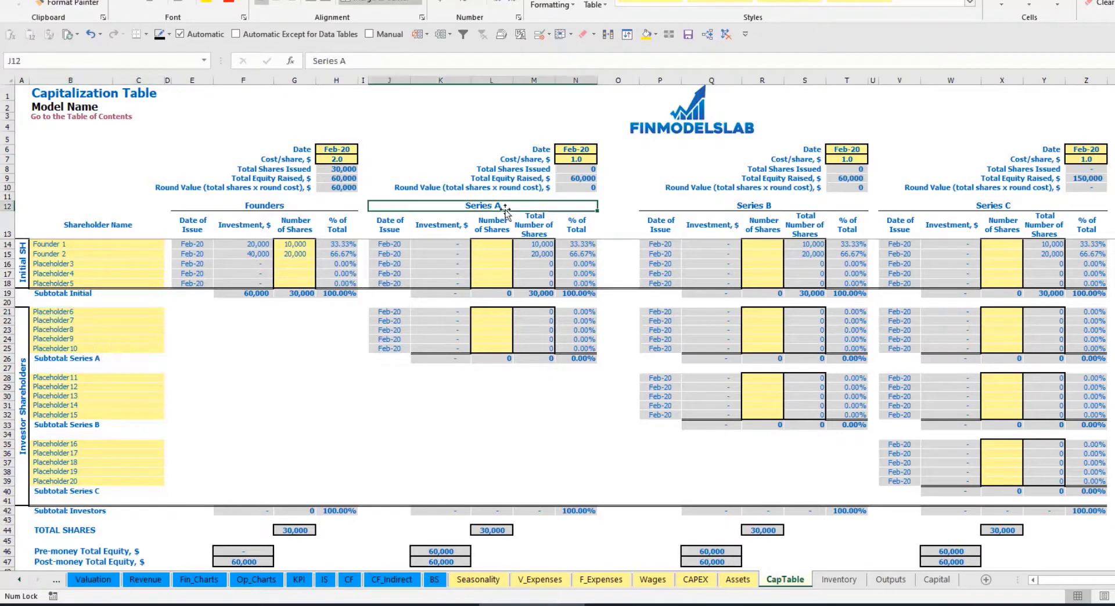
pyautogui.click(79, 314)
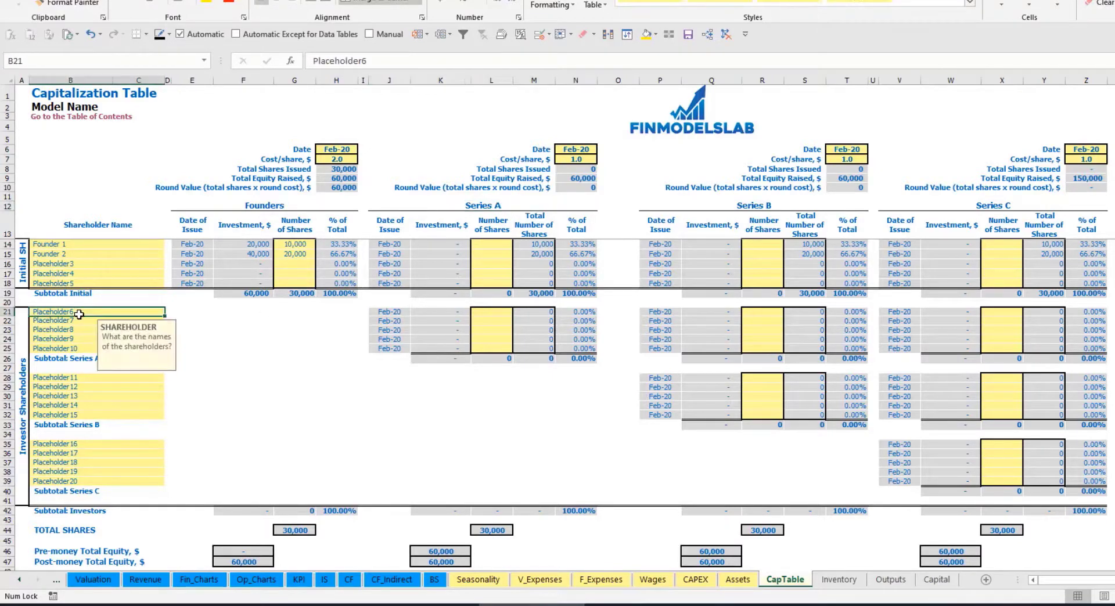
pyautogui.write('Investor 1')
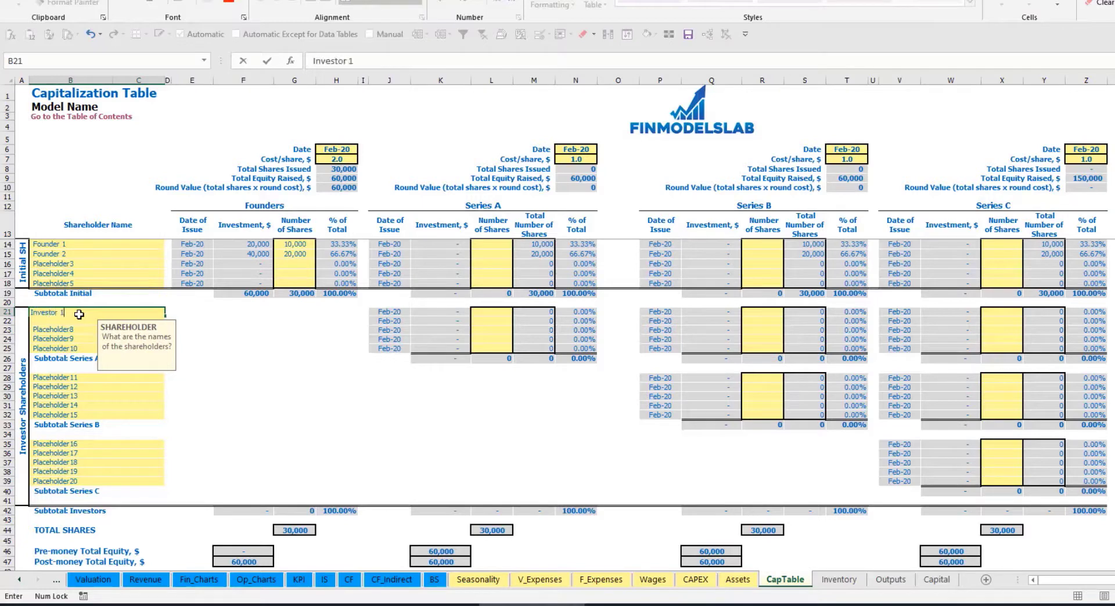
pyautogui.press('Return')
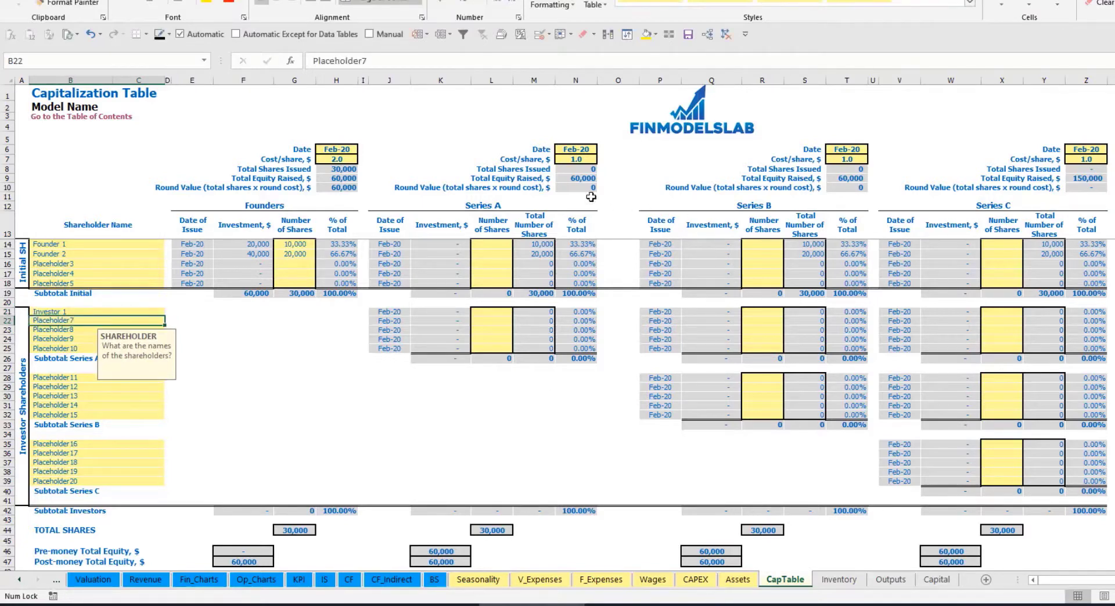
# Close Series A in May-20 at 5.0 per share, issuing Investor 1 1,000 shares.
pyautogui.click(583, 146)
pyautogui.click(602, 151)
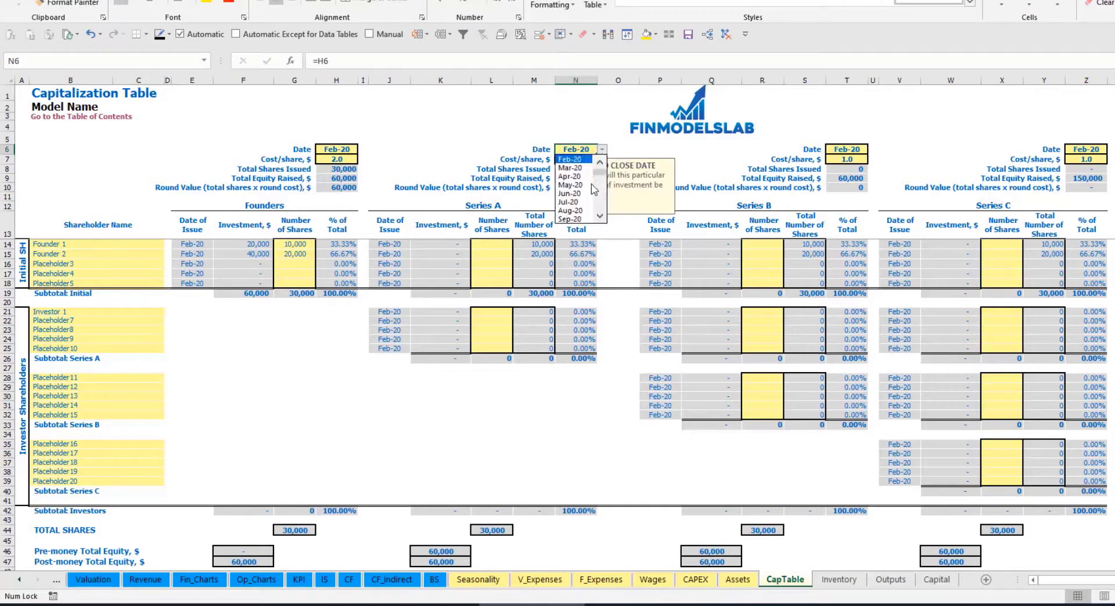
pyautogui.click(572, 186)
pyautogui.click(569, 159)
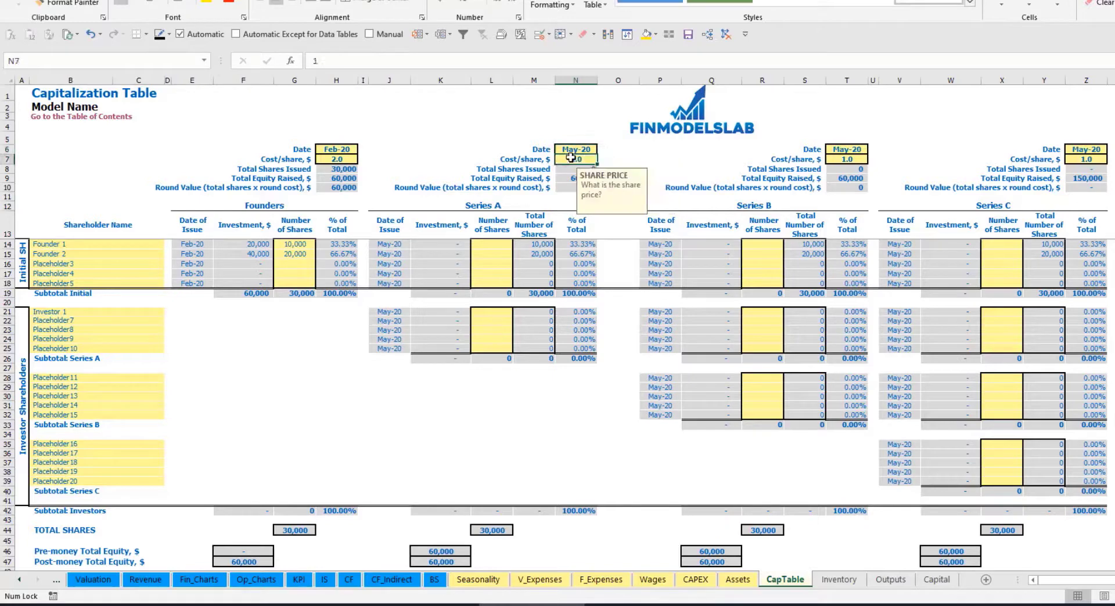
pyautogui.write('5')
pyautogui.press('Return')
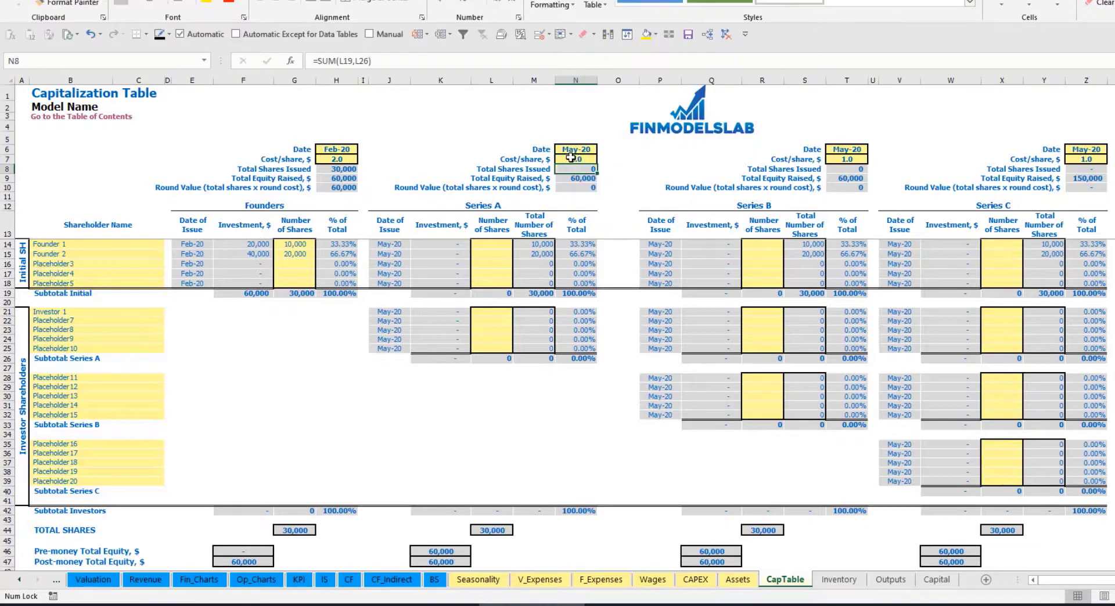
pyautogui.click(492, 311)
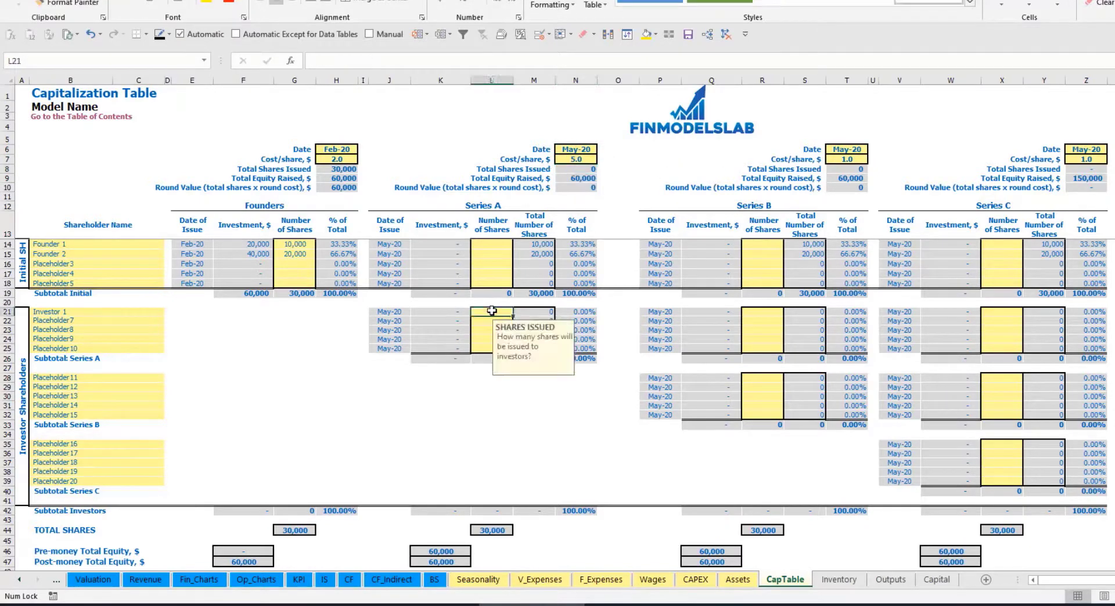
pyautogui.write('10')
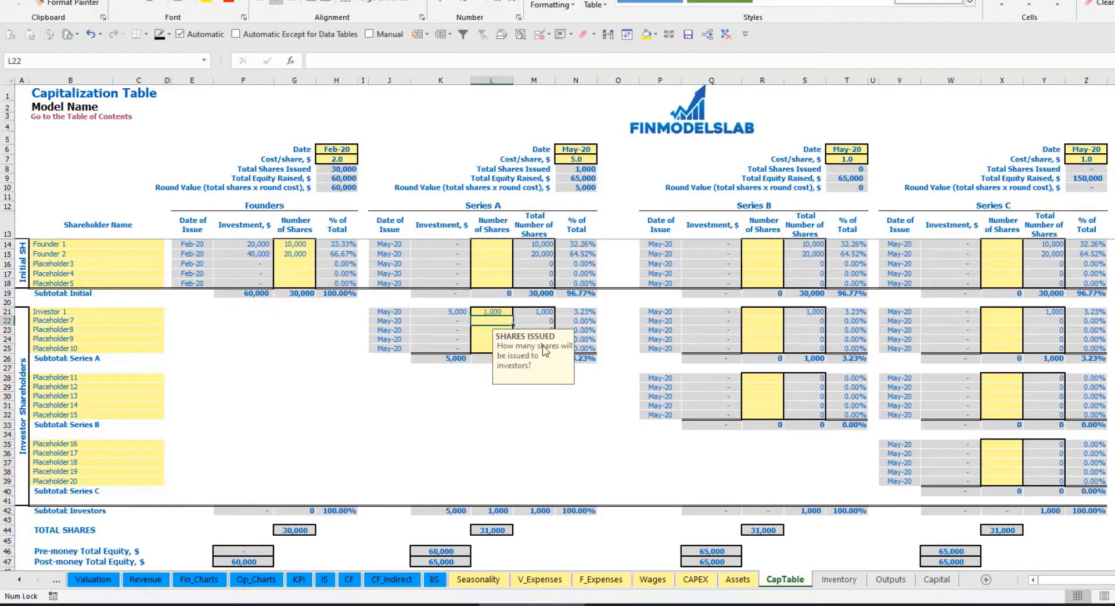
pyautogui.click(449, 402)
# Review Investor 1's investment, Series A pre/post-money equity and ownership formulas.
pyautogui.click(449, 313)
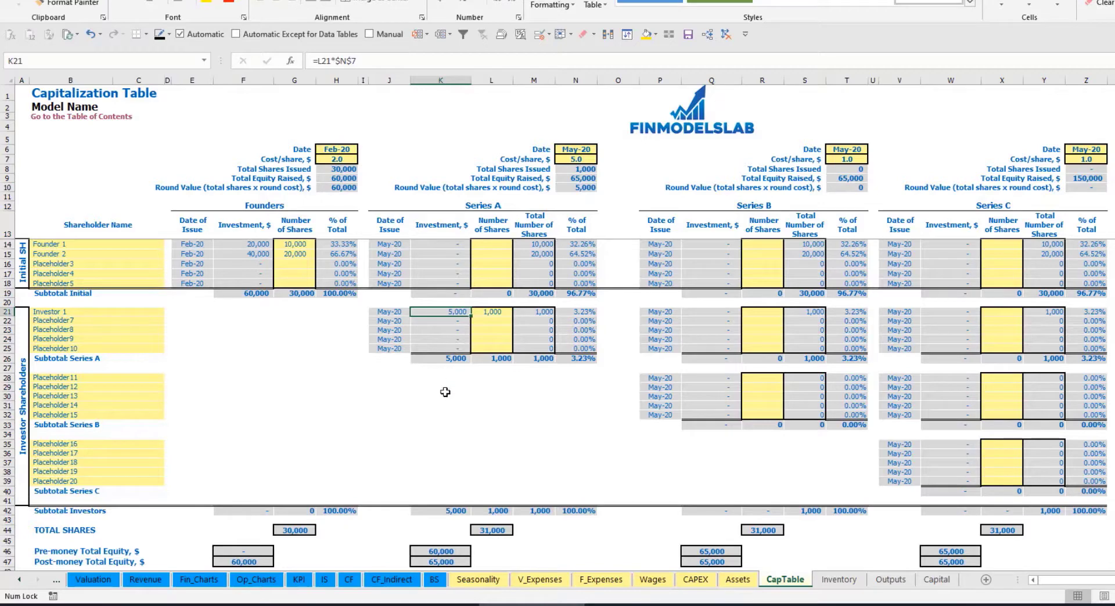
pyautogui.click(430, 548)
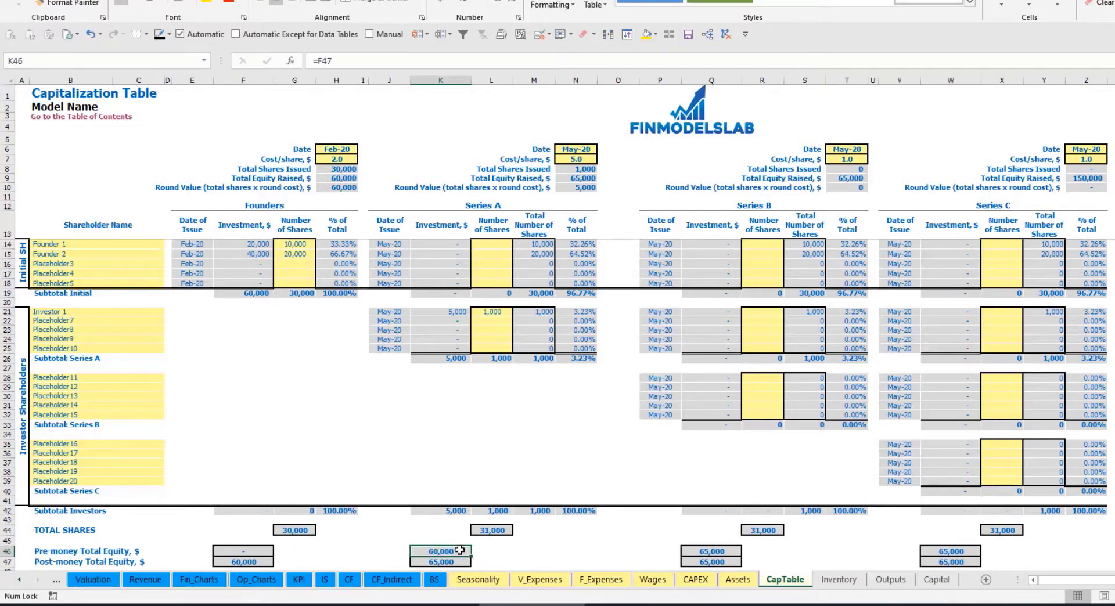
pyautogui.press('Down')
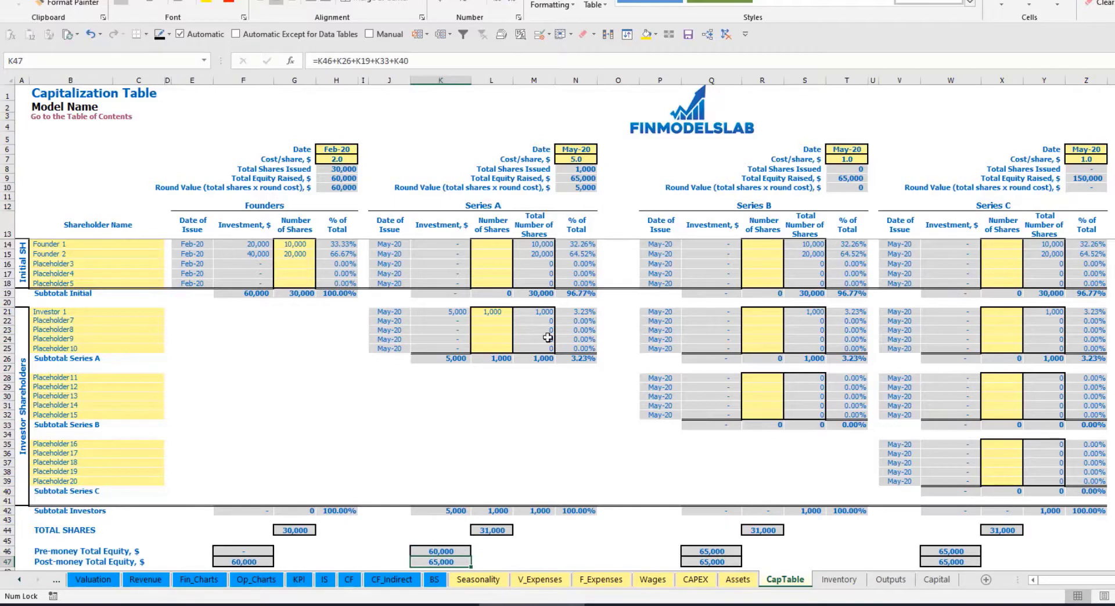
pyautogui.click(566, 312)
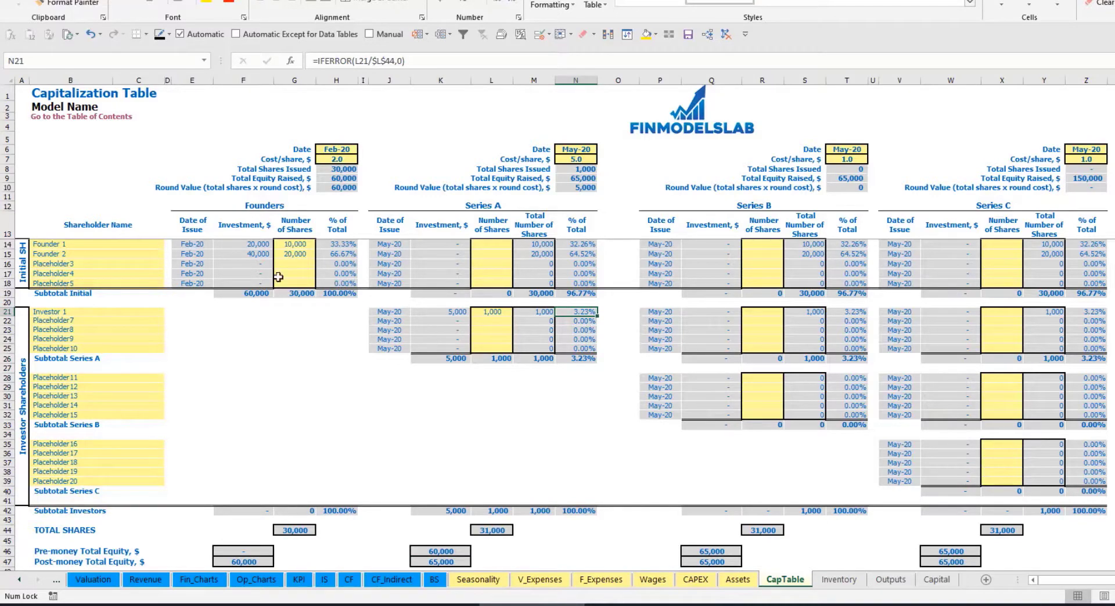
pyautogui.moveTo(122, 244); pyautogui.dragTo(119, 254)
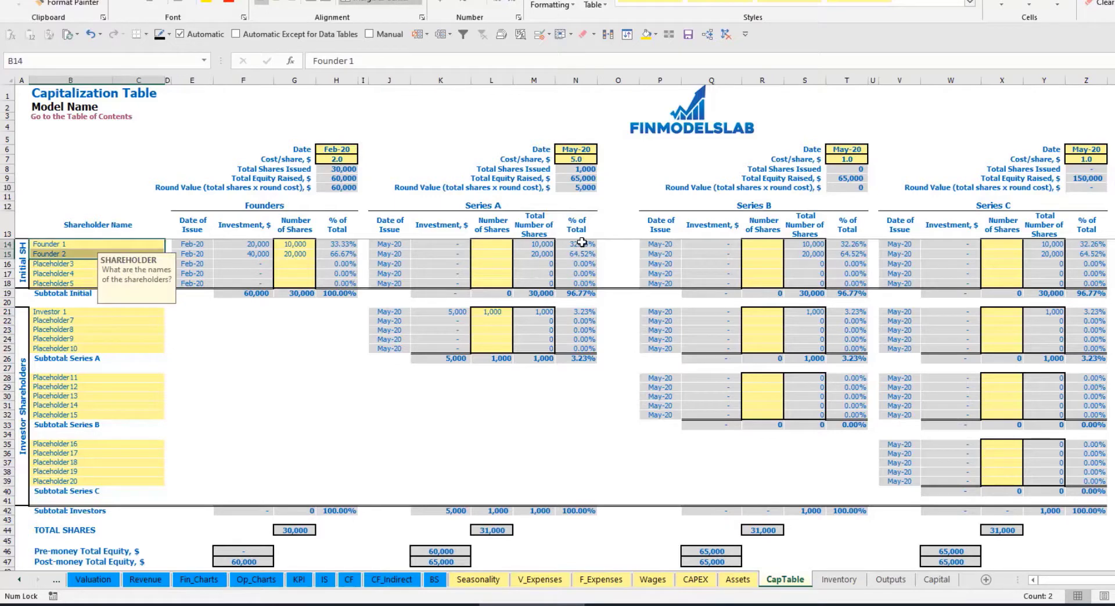
pyautogui.moveTo(577, 244); pyautogui.dragTo(579, 254)
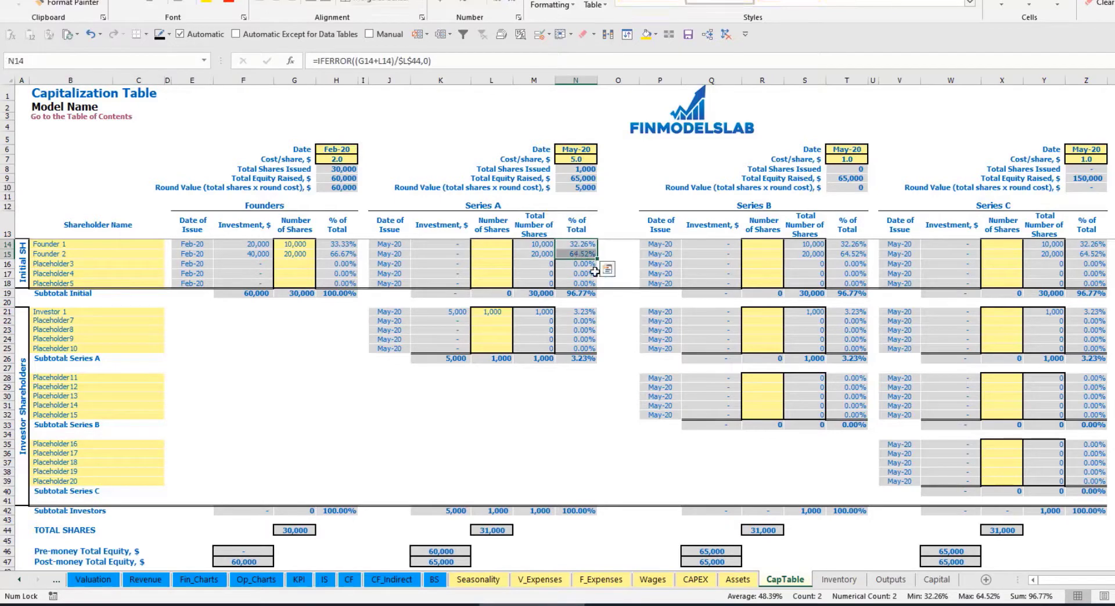
pyautogui.hotkey('shift', 'Up')
pyautogui.press('Down')
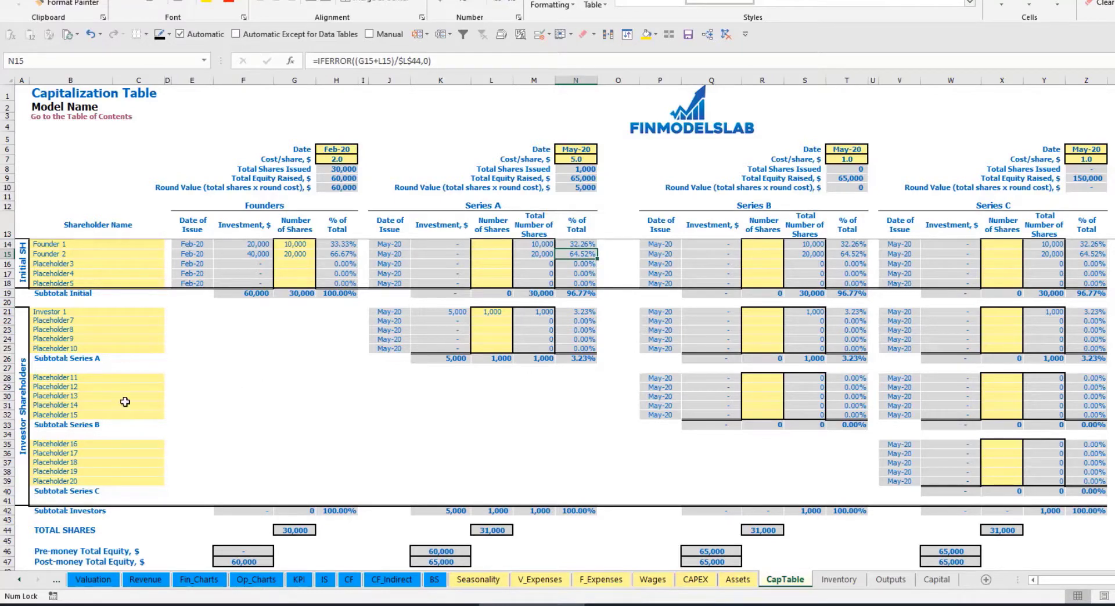
pyautogui.click(108, 383)
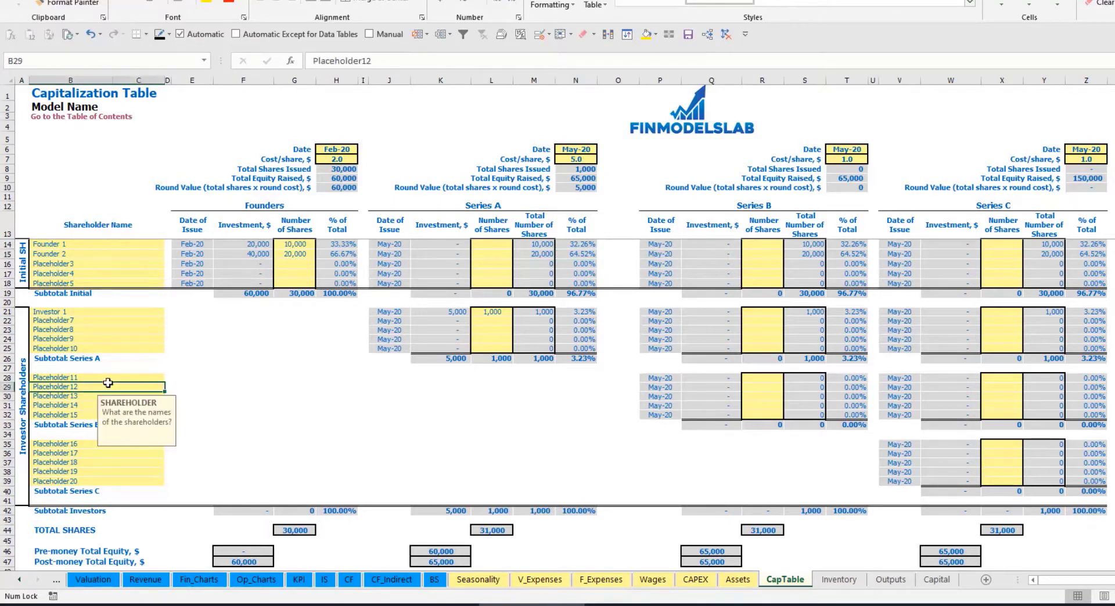
pyautogui.click(92, 444)
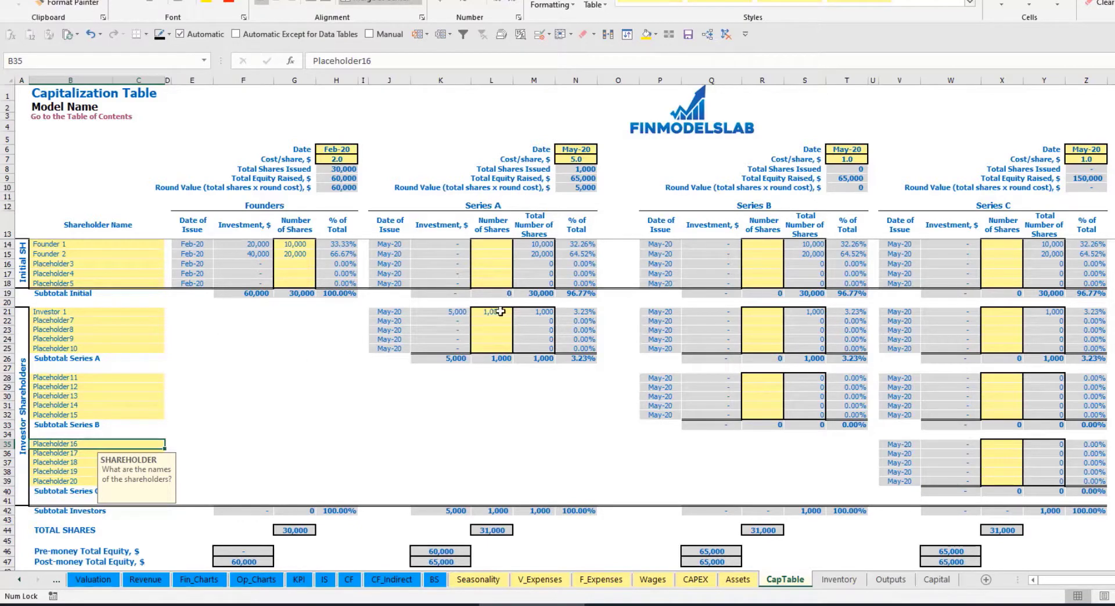
pyautogui.moveTo(497, 312); pyautogui.dragTo(490, 348)
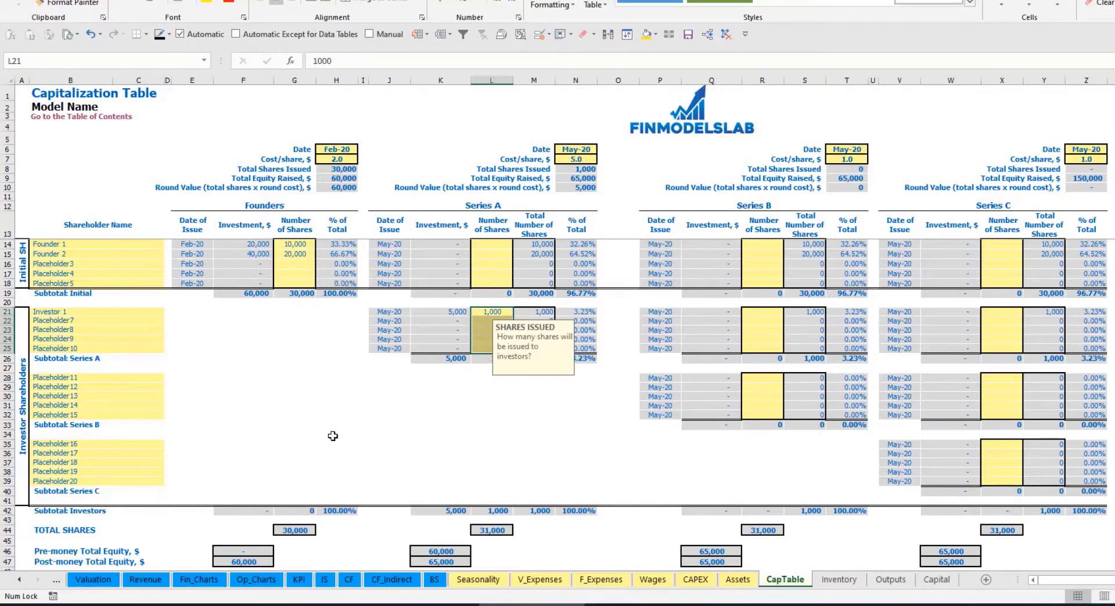
pyautogui.click(506, 398)
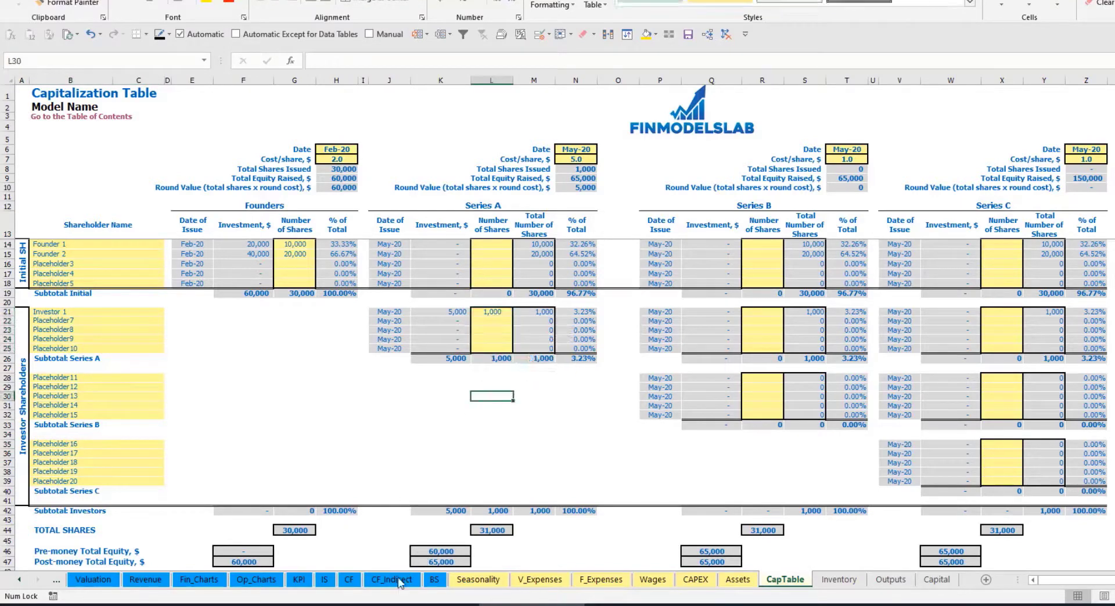
# Review the May-20 5,000 equity raising on the Cash Flow and the Balance Sheet Ordinary Equity row.
pyautogui.click(349, 579)
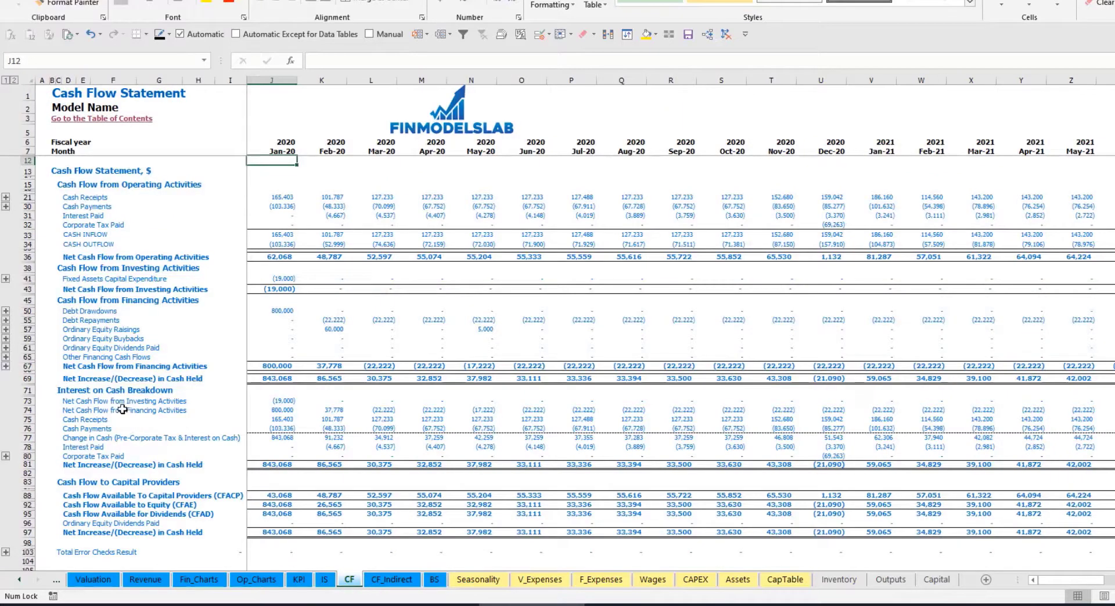
pyautogui.click(26, 329)
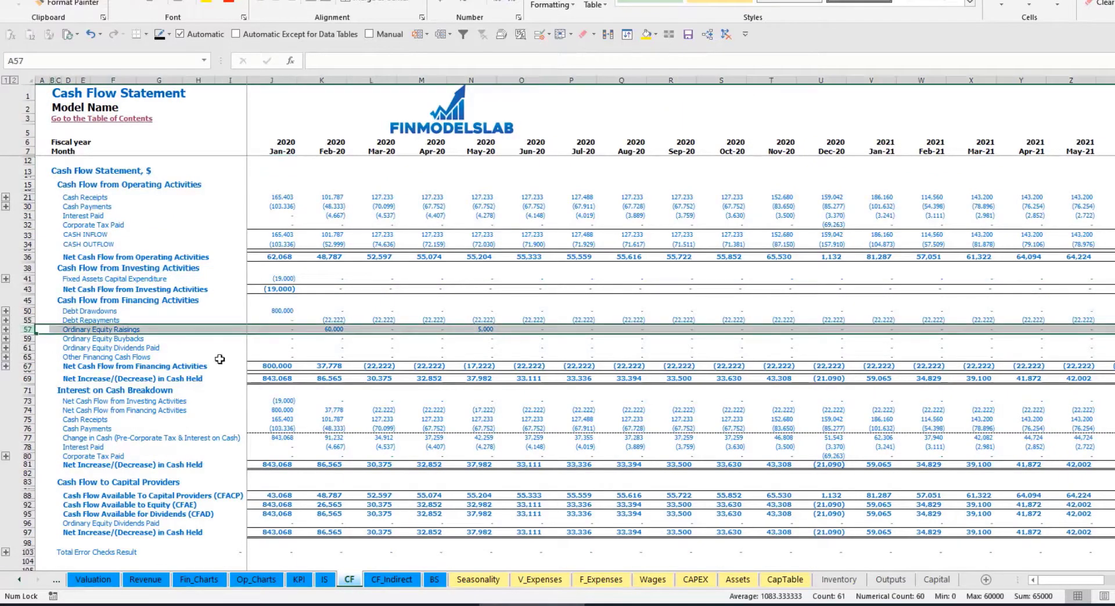
pyautogui.click(336, 330)
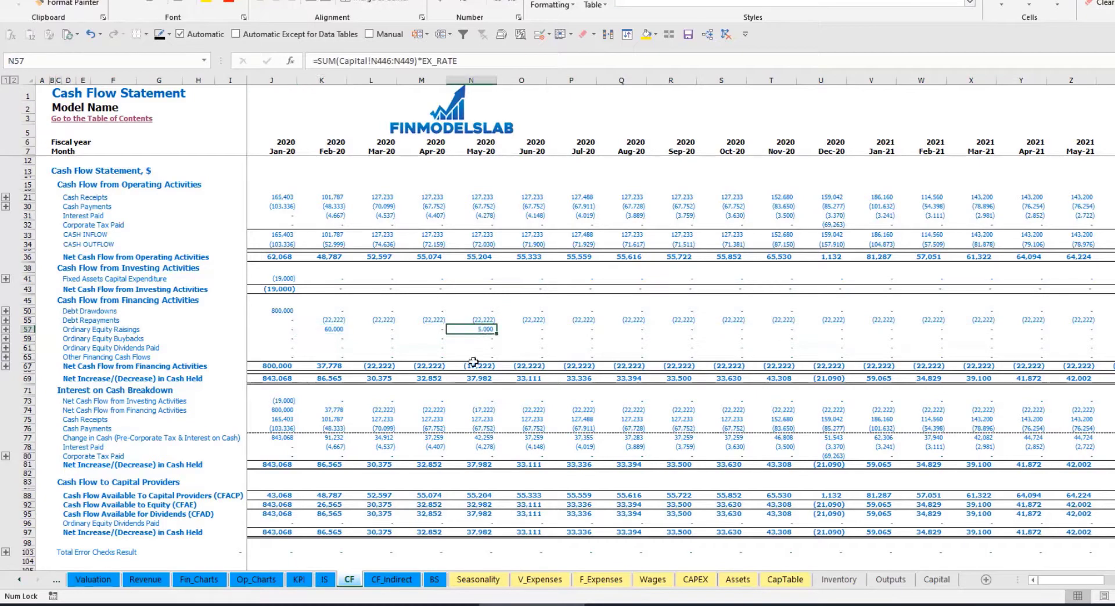
pyautogui.click(434, 579)
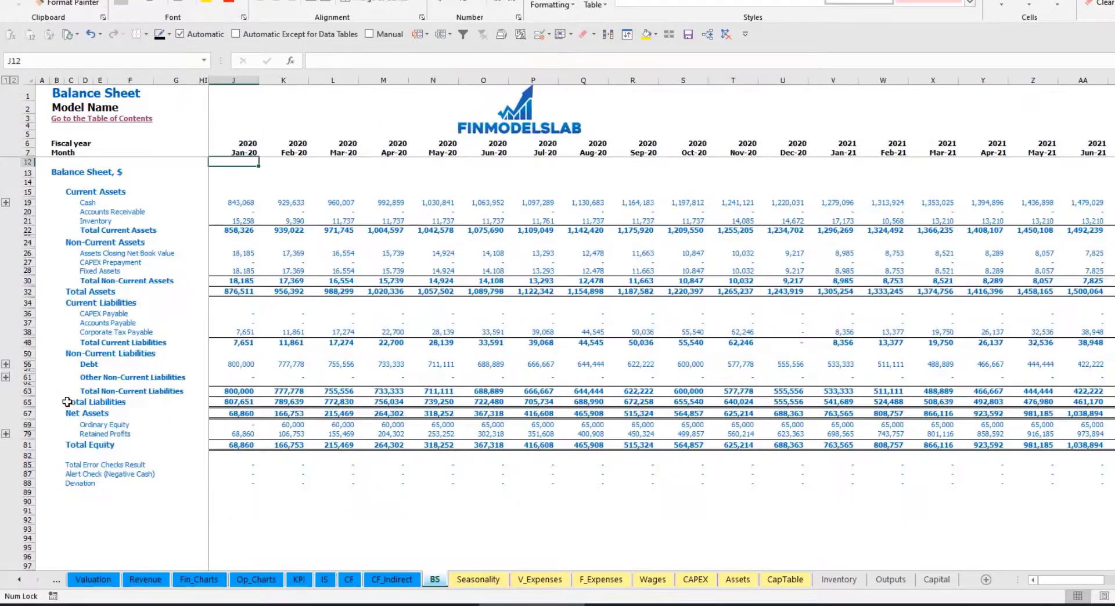
pyautogui.click(26, 424)
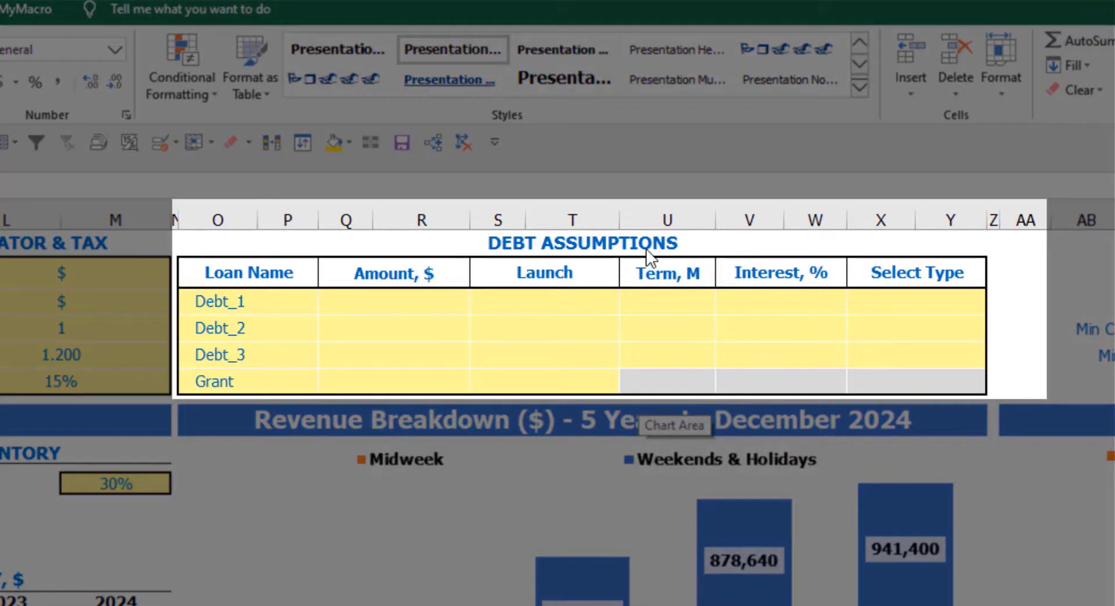
# Choose Usual instead of Annuity as Debt_1's repayment type.
pyautogui.click(641, 245)
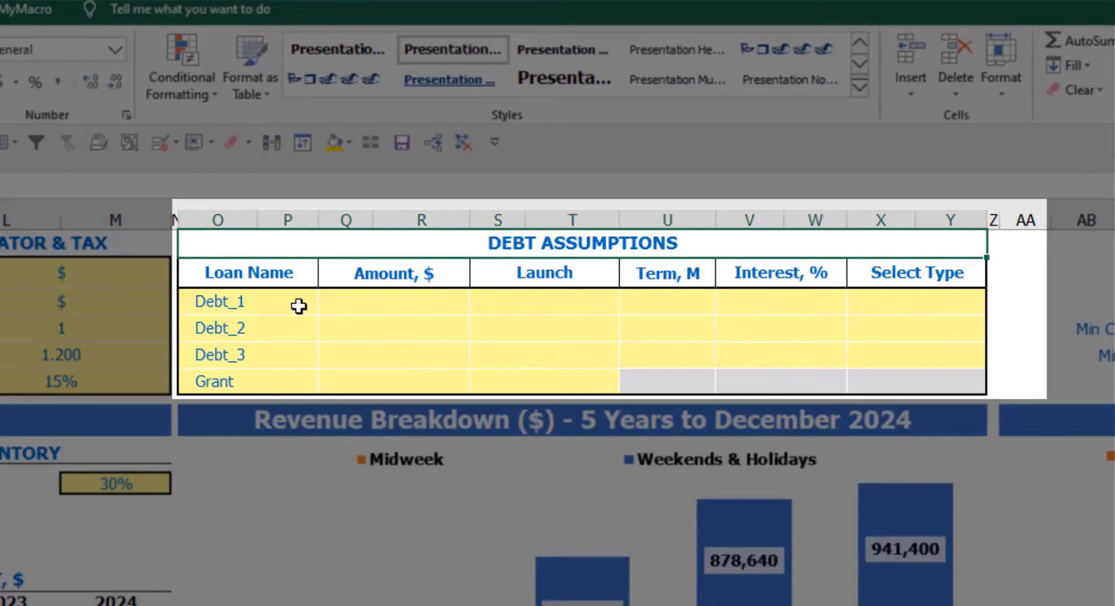
pyautogui.click(977, 299)
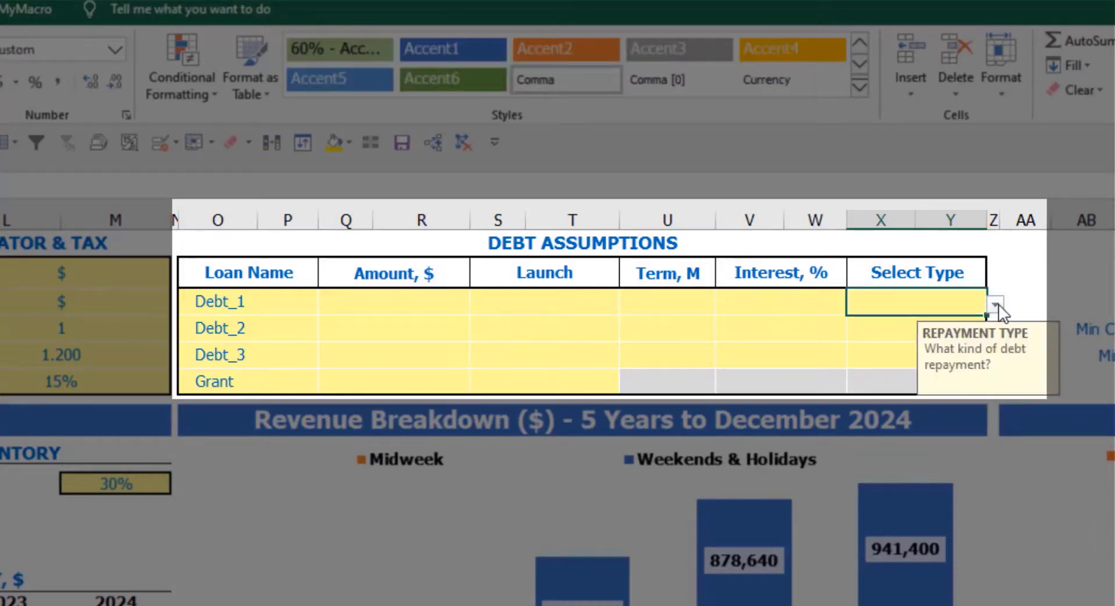
pyautogui.click(995, 305)
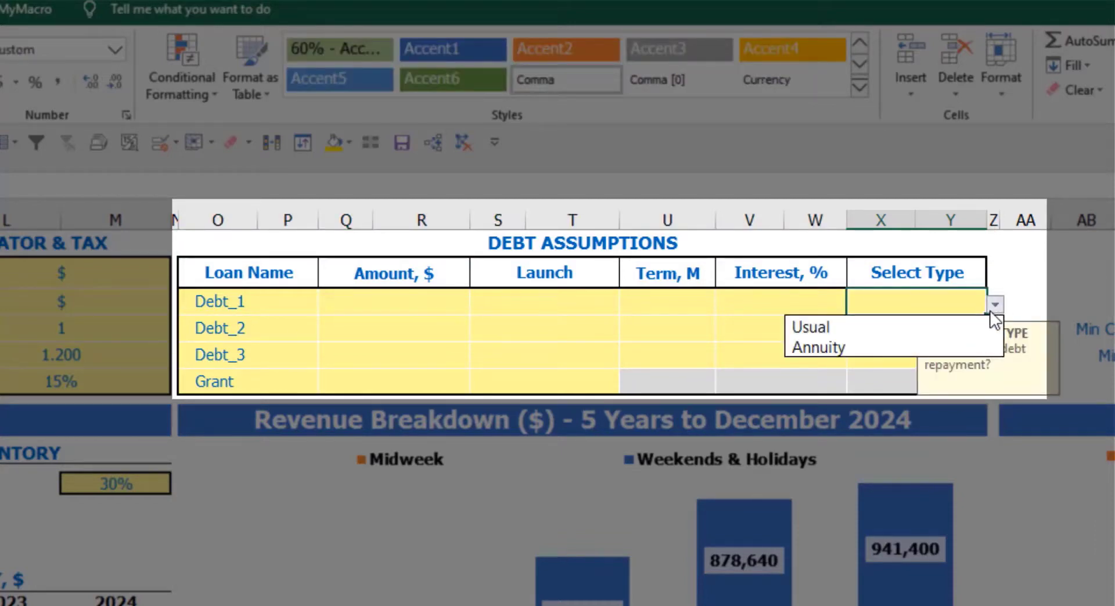
pyautogui.click(970, 347)
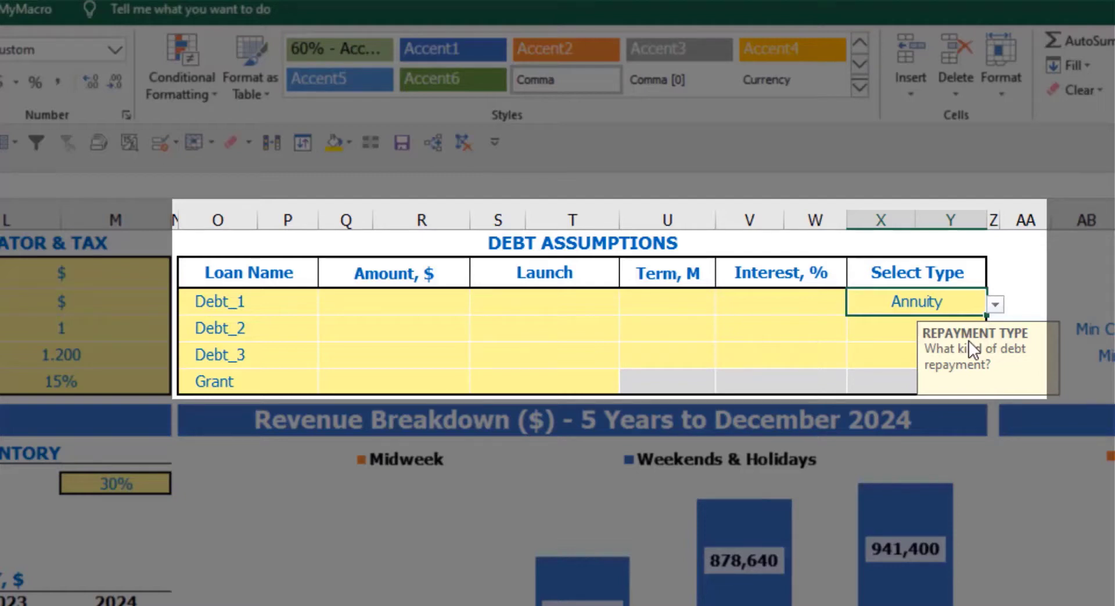
pyautogui.click(994, 303)
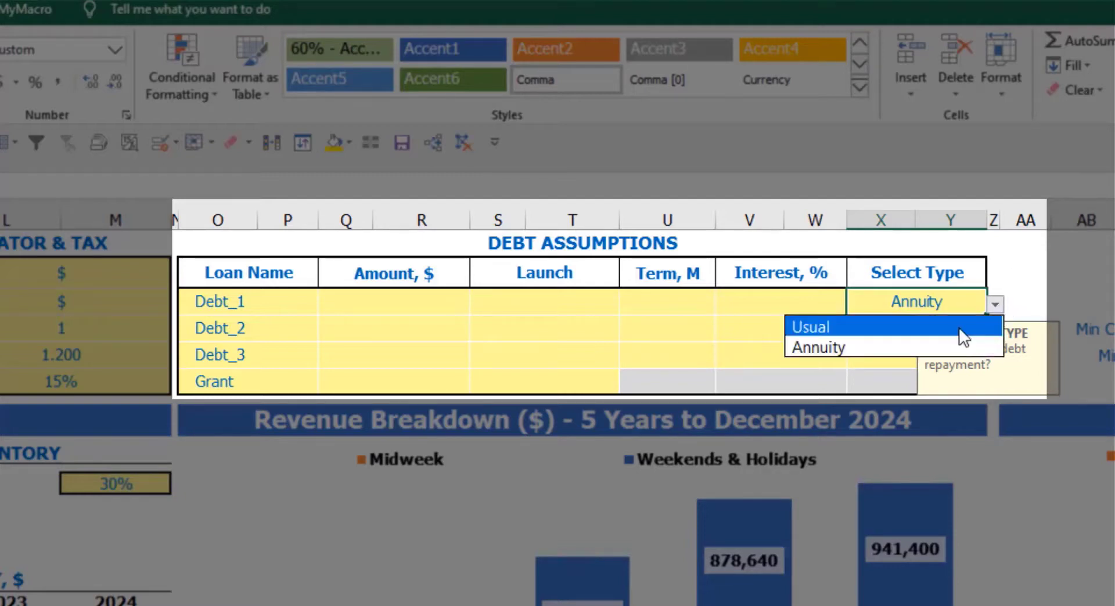
pyautogui.press('Escape')
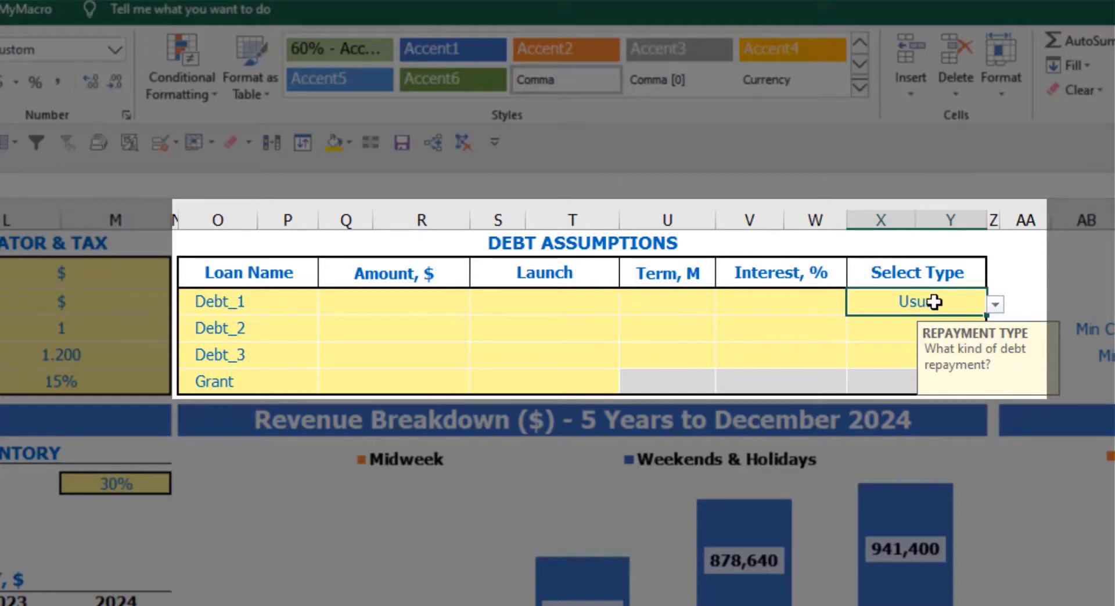
# Enter Debt_1 as 1,000,000 launching Feb-20, 60-month term, 5% interest.
pyautogui.click(441, 301)
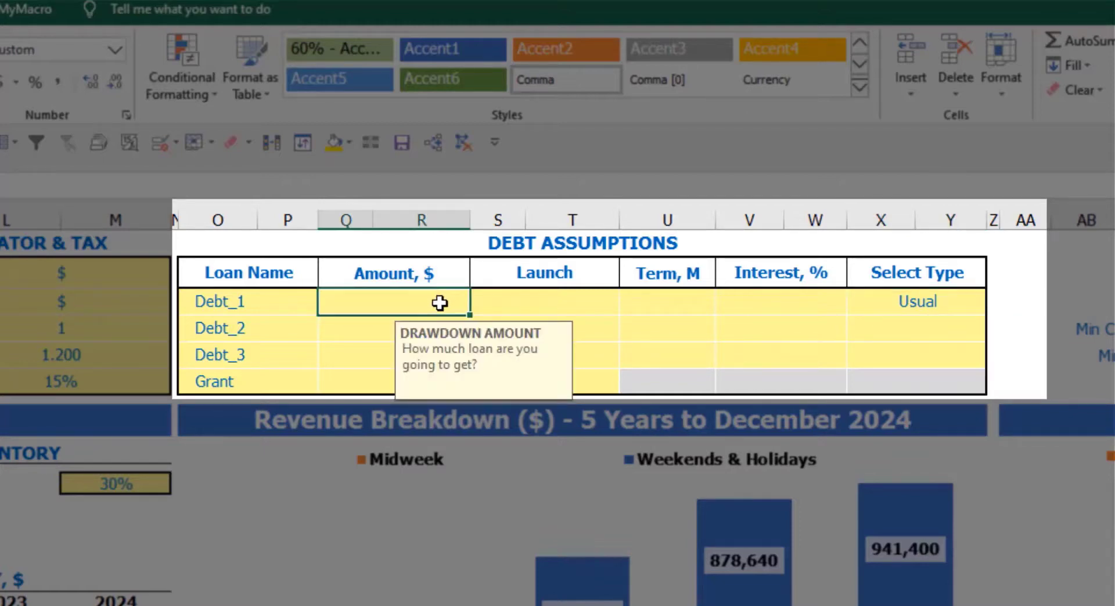
pyautogui.write('1005000')
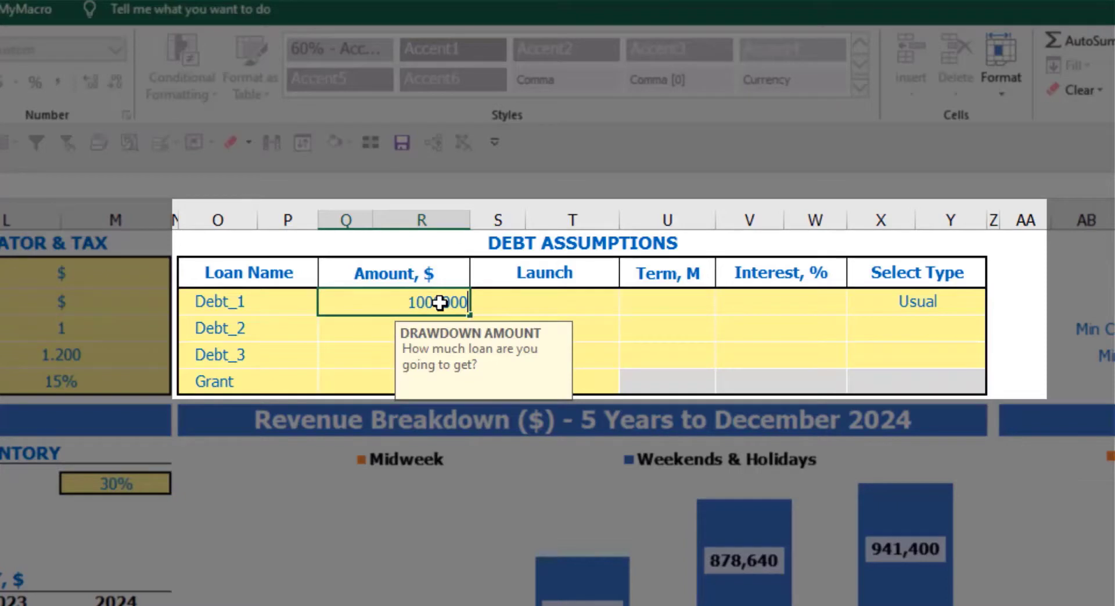
pyautogui.press('Return')
pyautogui.click(497, 300)
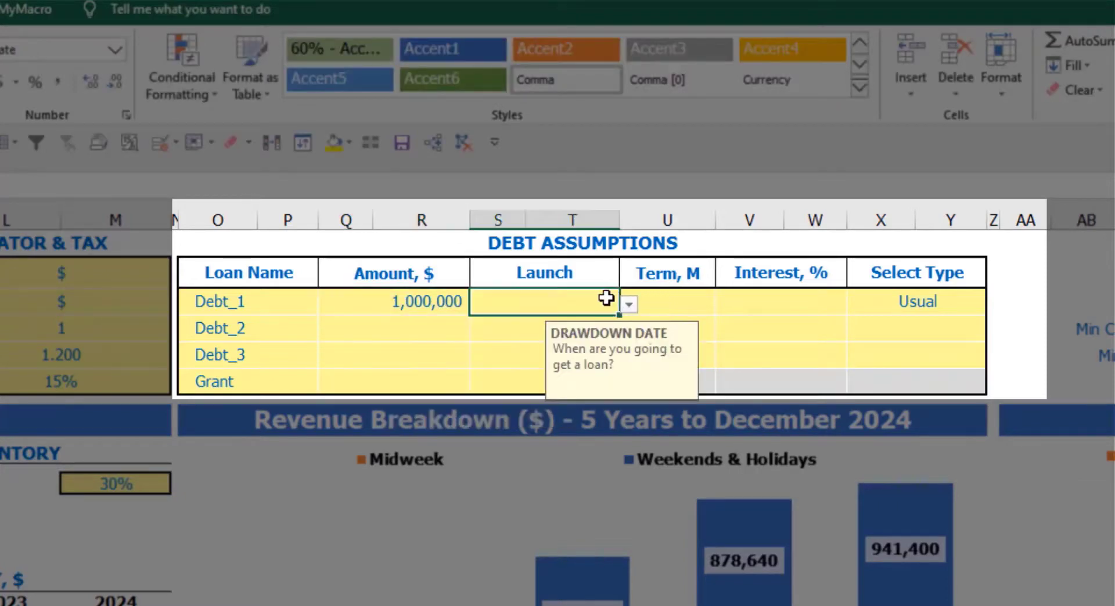
pyautogui.click(629, 308)
pyautogui.click(577, 343)
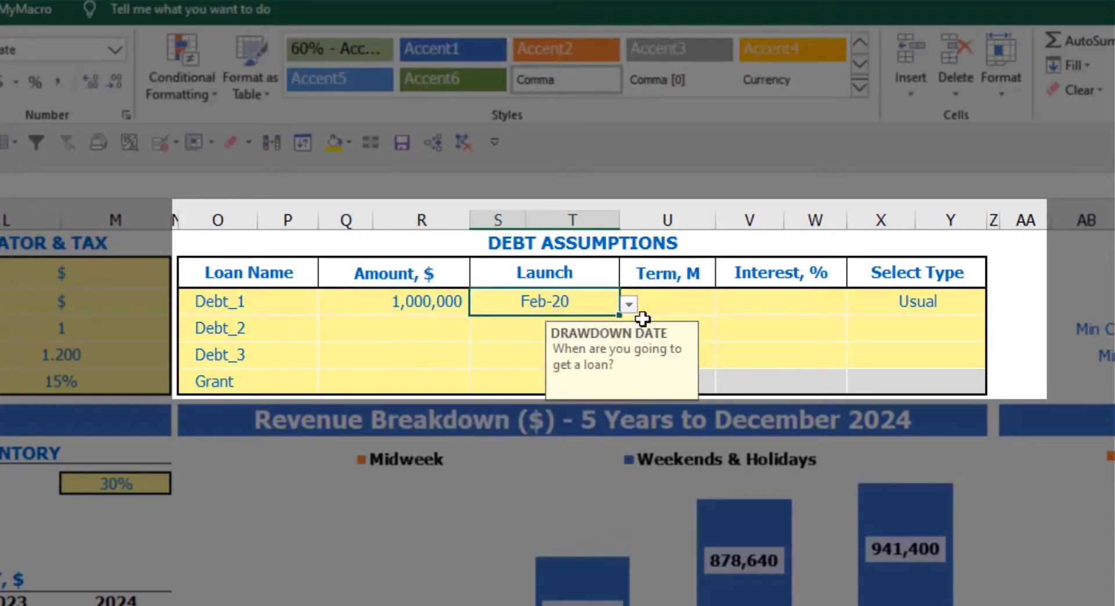
pyautogui.click(668, 293)
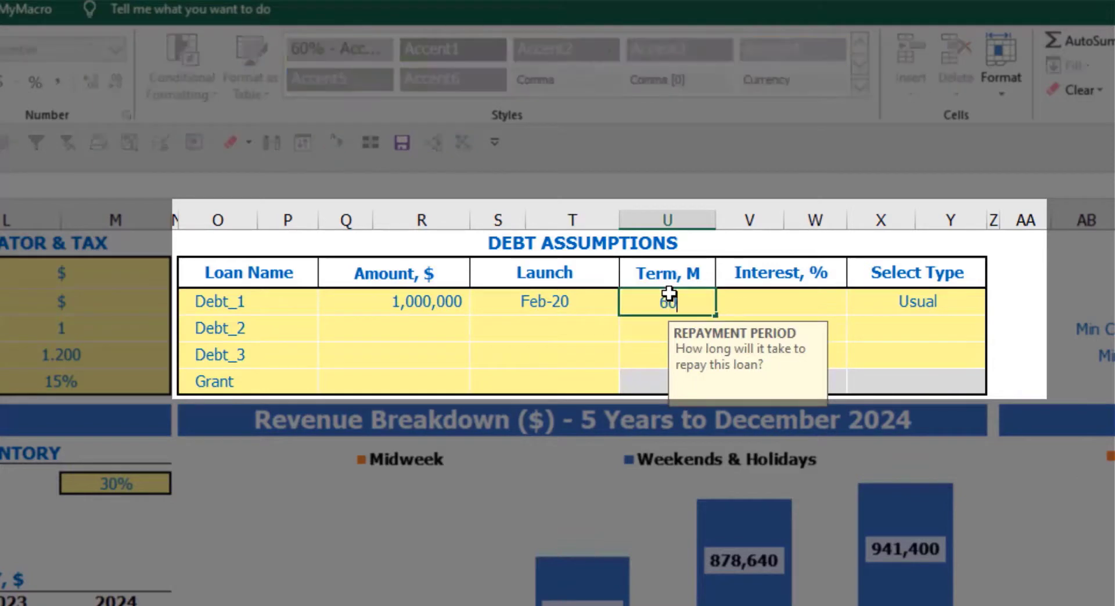
pyautogui.write('60')
pyautogui.press('Return')
pyautogui.click(735, 299)
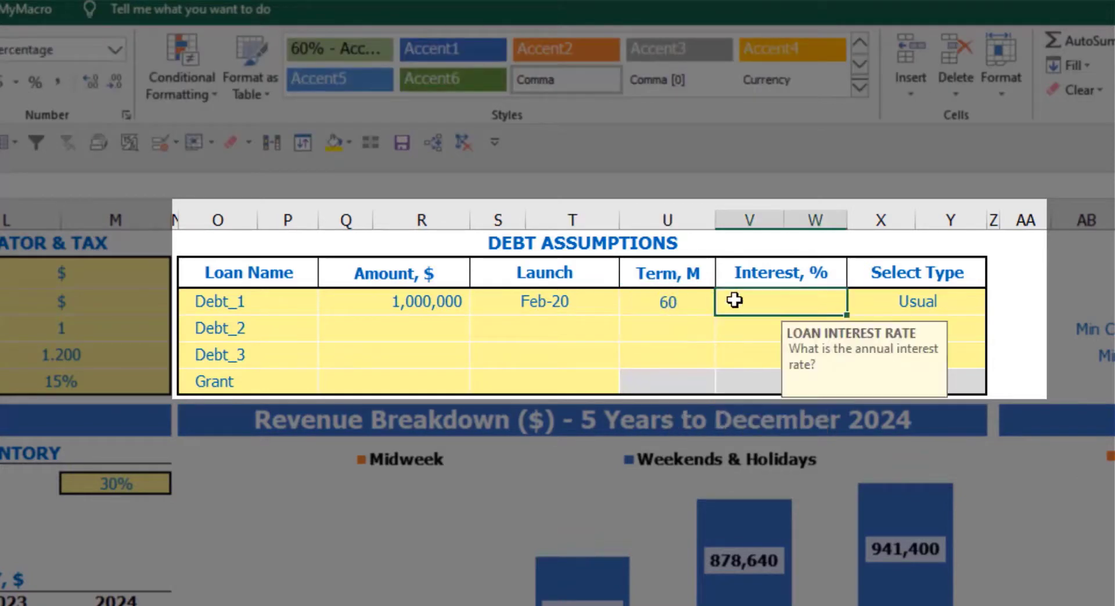
pyautogui.write('5')
pyautogui.press('Return')
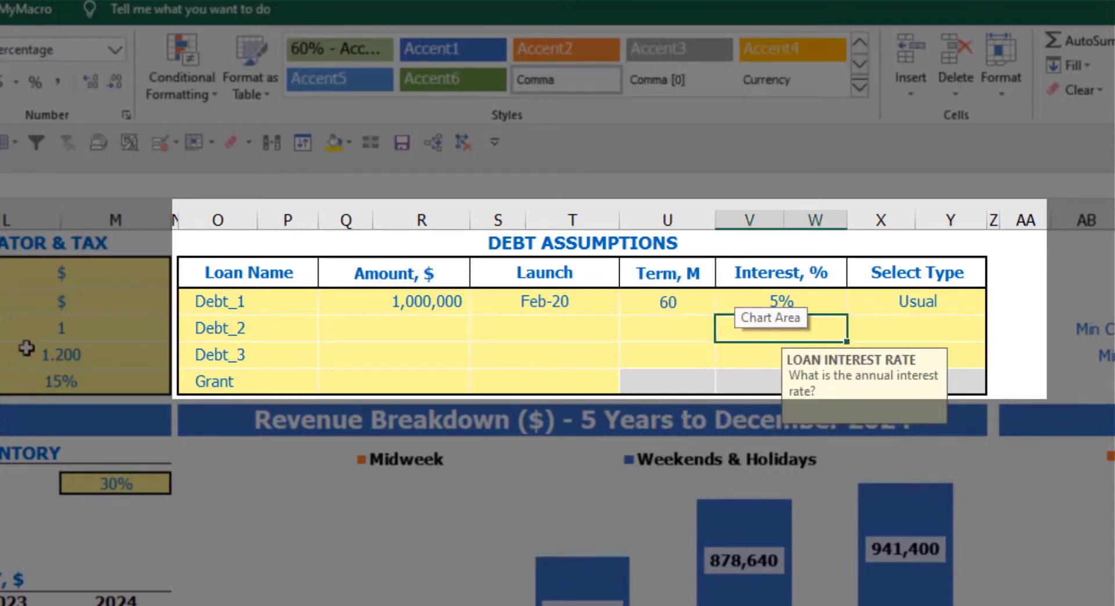
# Add a 500,000 Grant launching Mar-20.
pyautogui.click(412, 384)
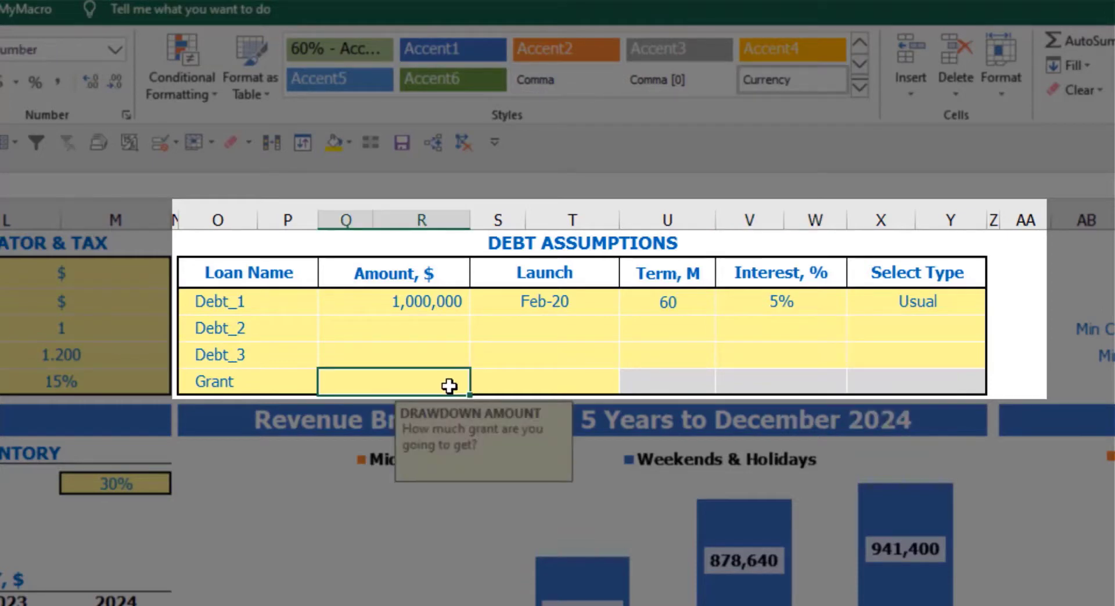
pyautogui.write('500,0')
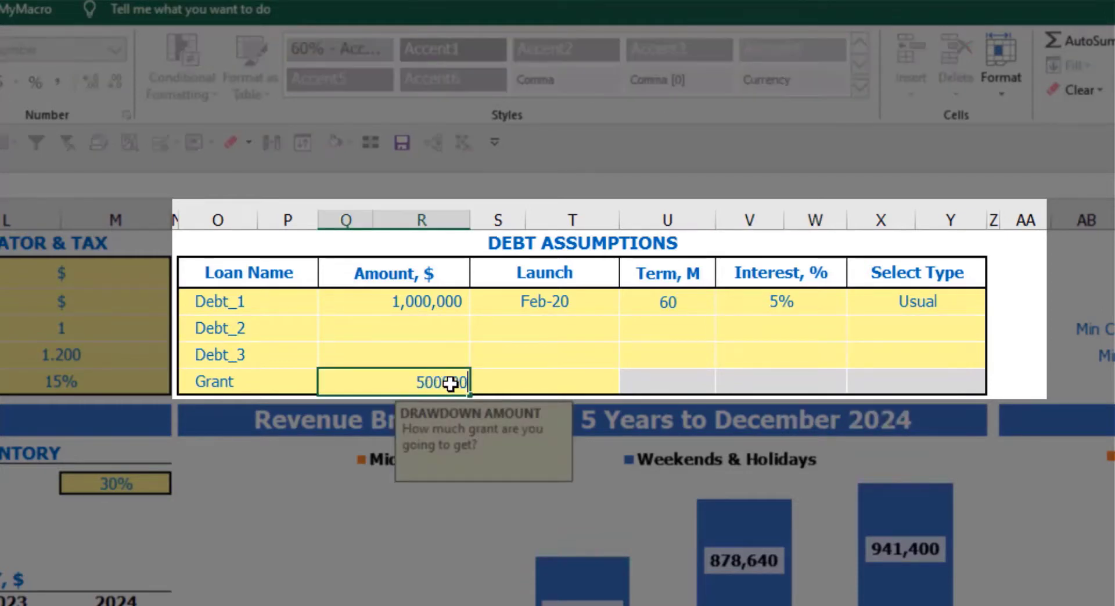
pyautogui.write('00')
pyautogui.press('Return')
pyautogui.click(573, 385)
pyautogui.click(628, 383)
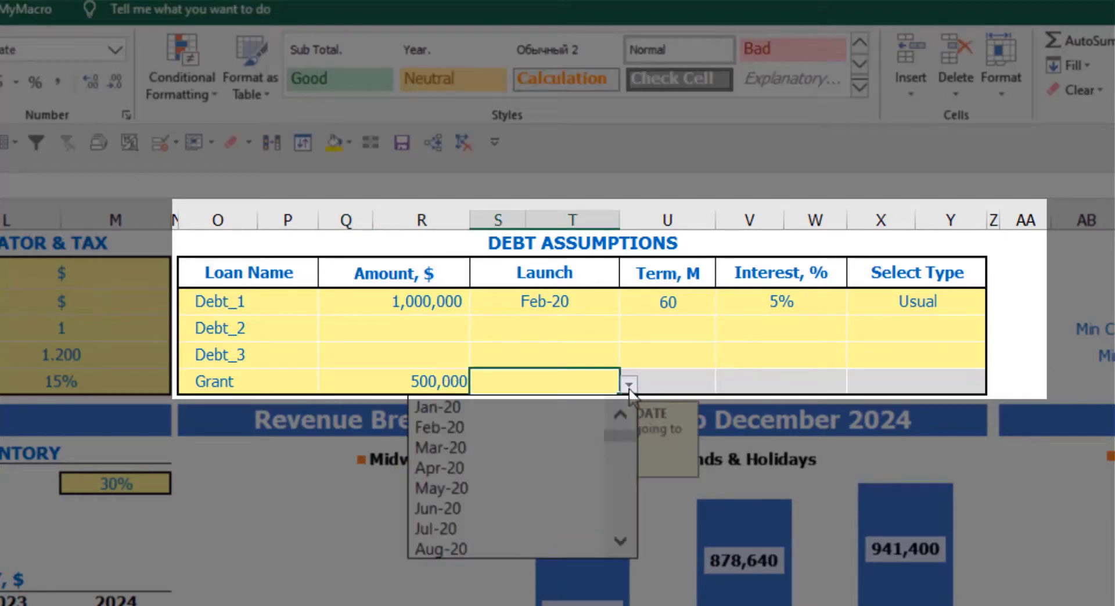
pyautogui.click(558, 448)
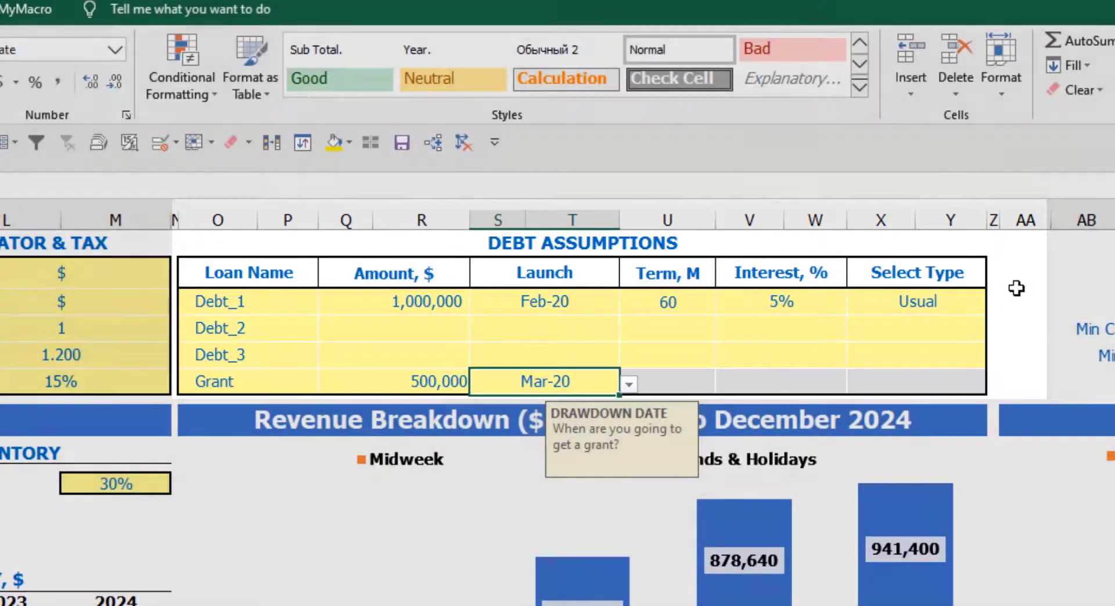
pyautogui.click(1016, 288)
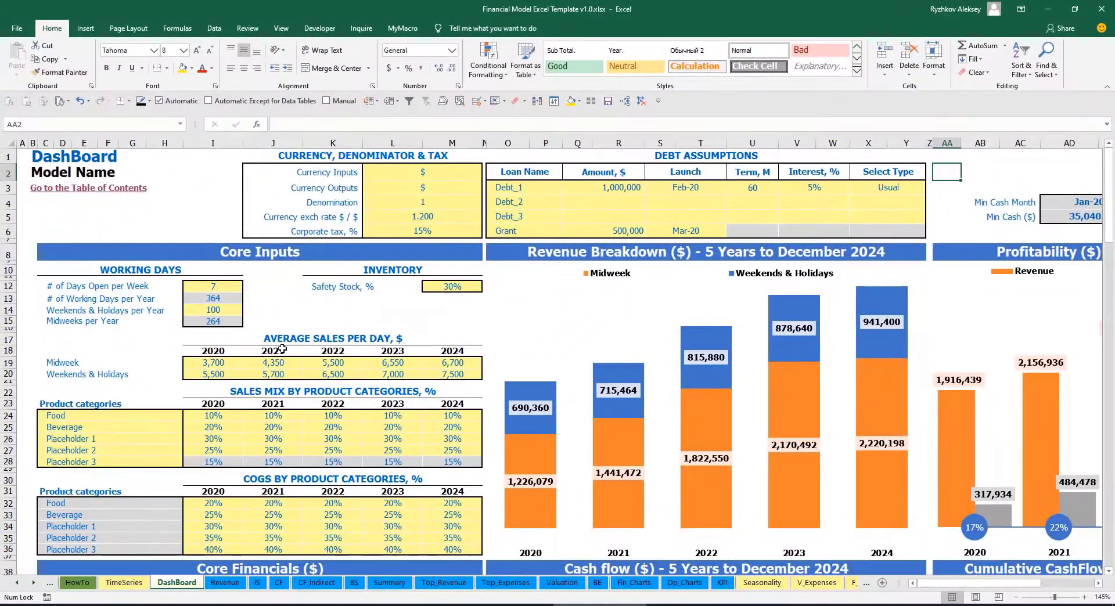
pyautogui.click(33, 583)
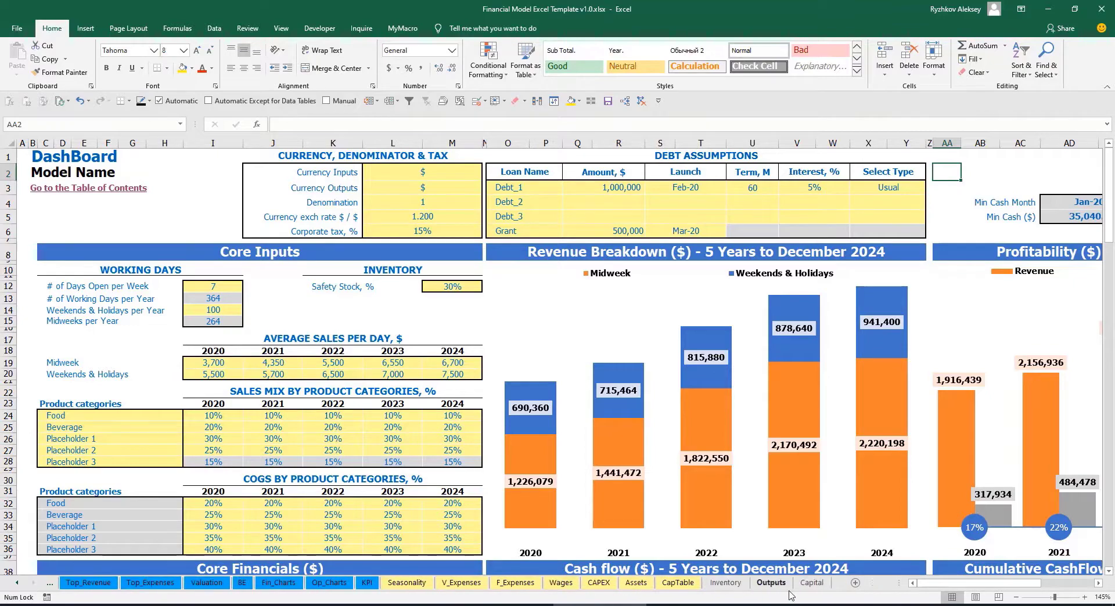
# Scroll through the debt calculations on the Capital sheet.
pyautogui.click(812, 583)
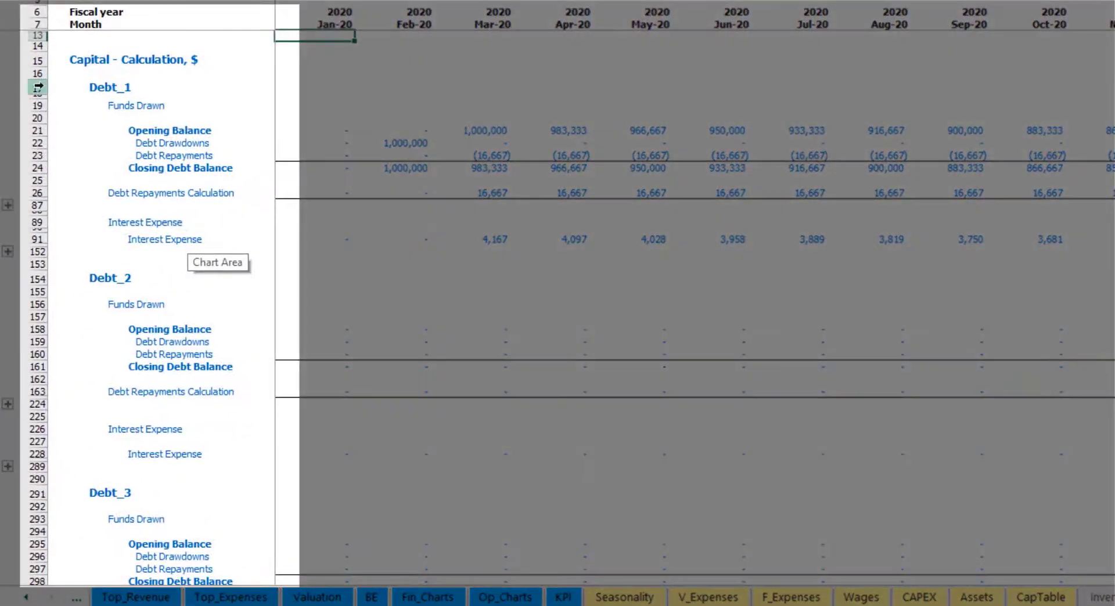
pyautogui.scroll(-3, 32, 279)
pyautogui.scroll(-2, 32, 282)
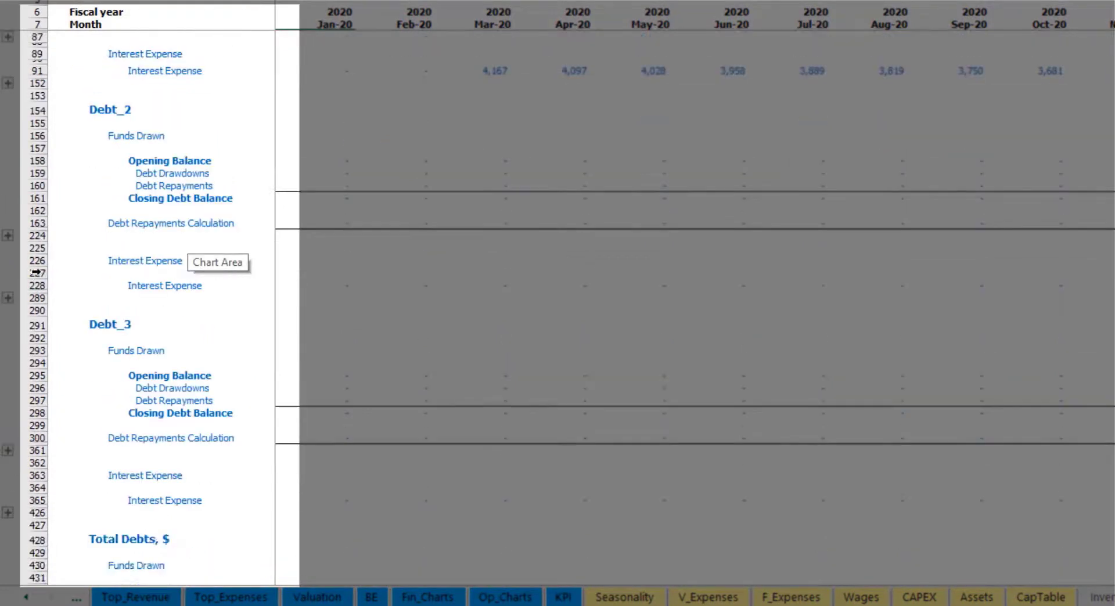
pyautogui.scroll(-1, 42, 254)
pyautogui.scroll(-3, 48, 256)
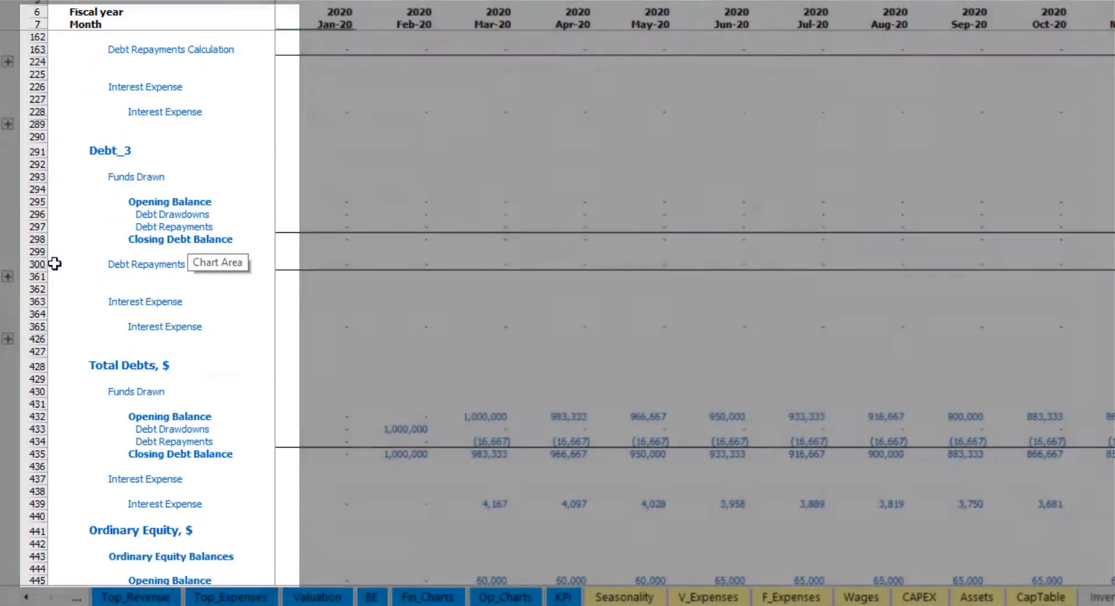
pyautogui.scroll(5, 70, 289)
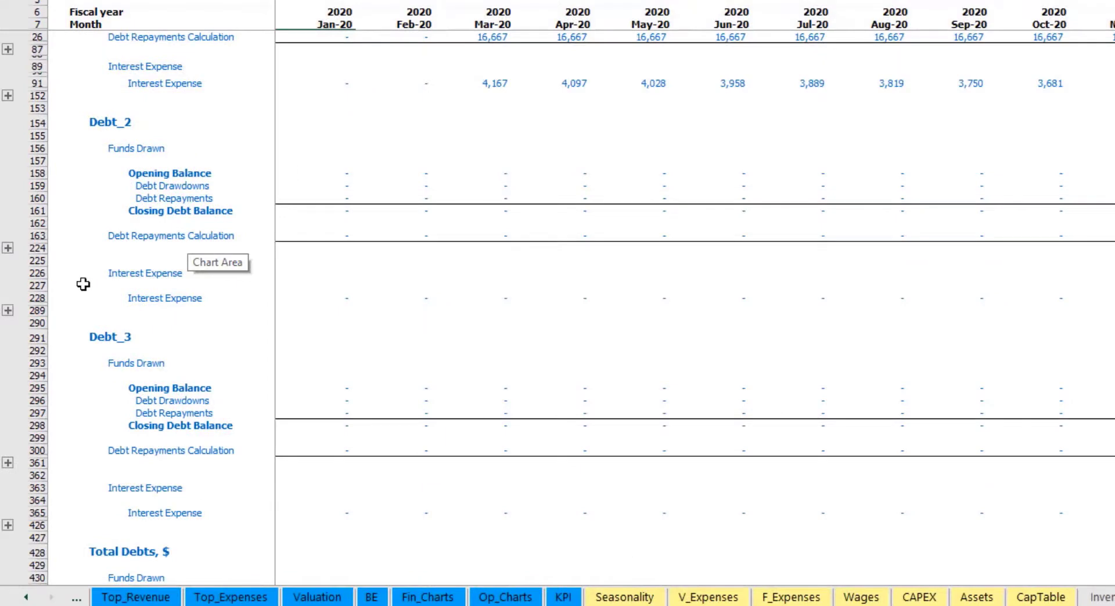
pyautogui.scroll(4, 70, 290)
pyautogui.click(25, 597)
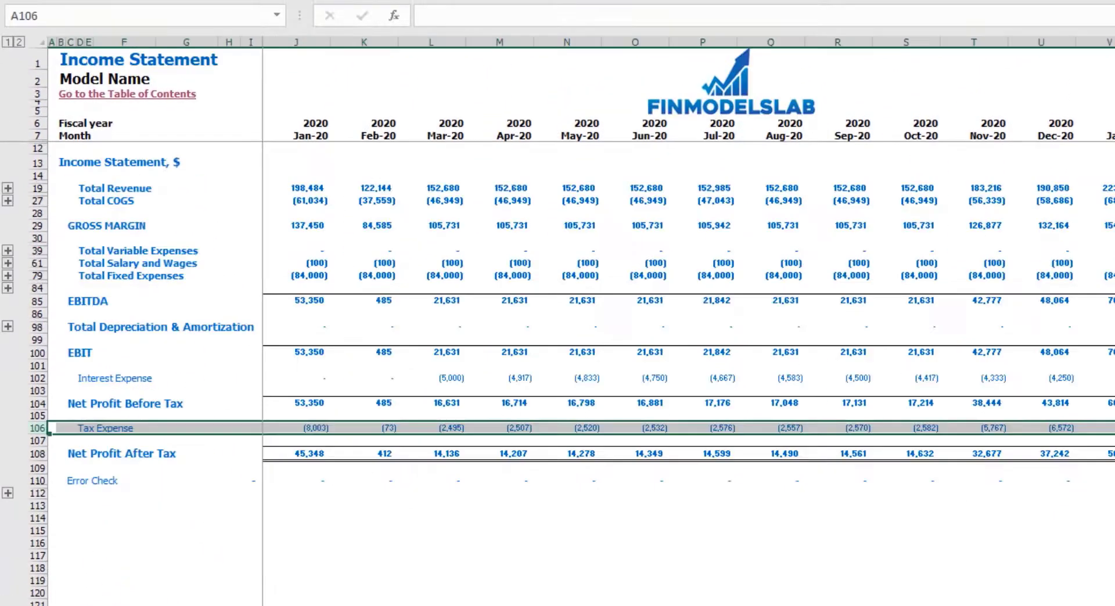
# Review Interest Expense, Interest Paid, Debt Drawdowns, Debt Repayments and Balance Sheet Debt rows.
pyautogui.click(38, 378)
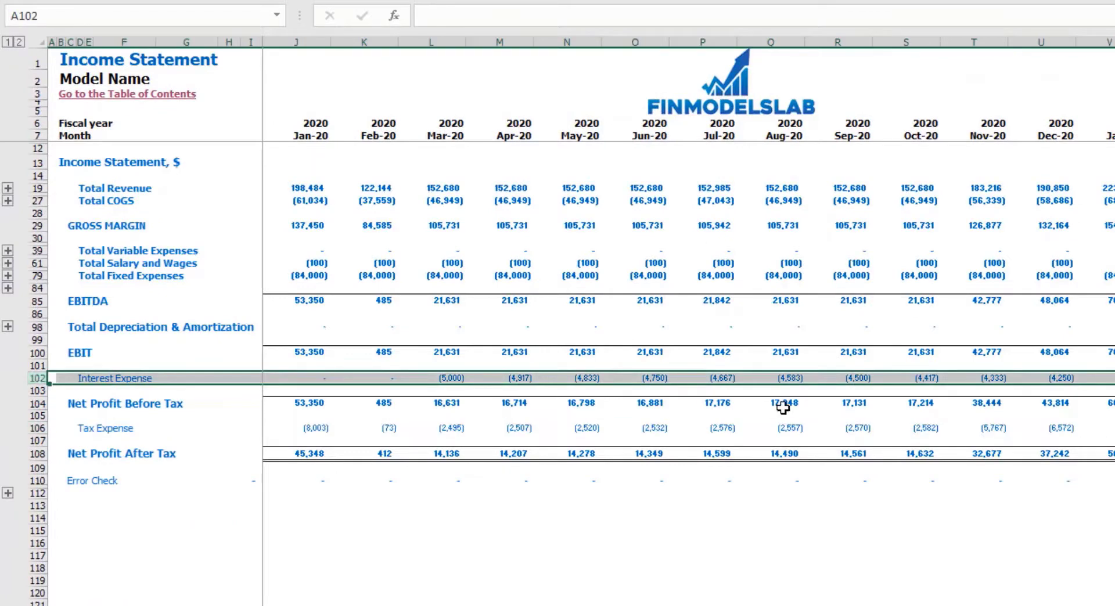
pyautogui.hotkey('ctrl', 'pagedown')
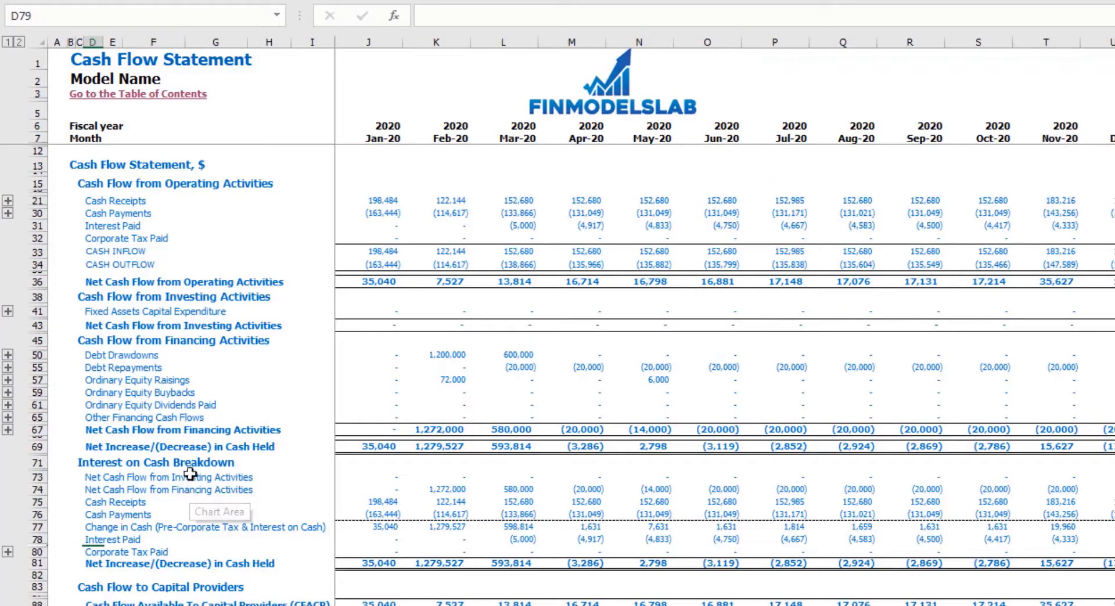
pyautogui.click(41, 226)
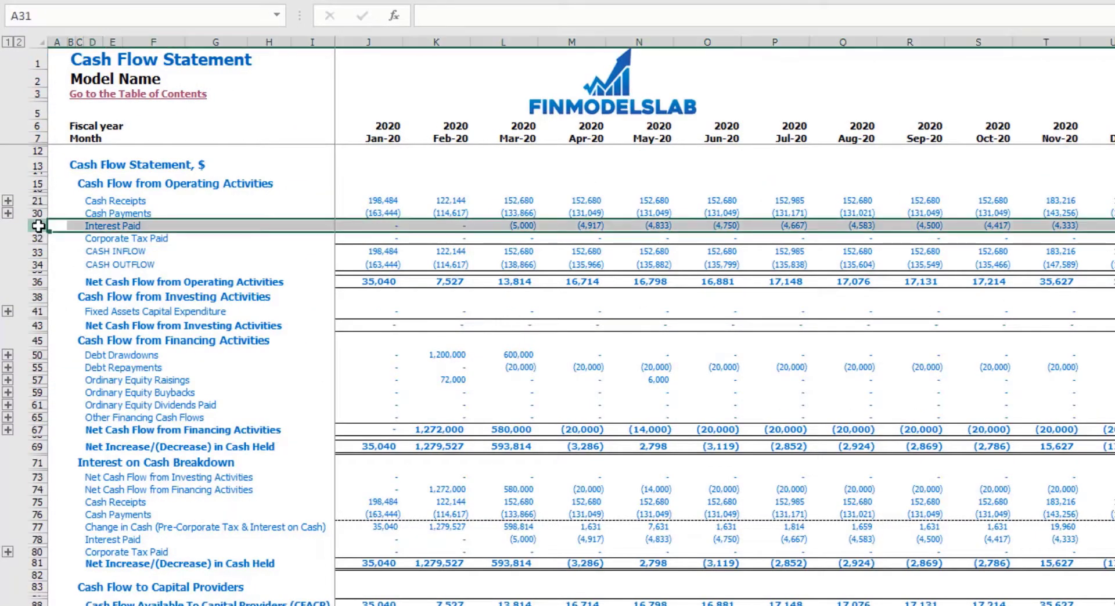
pyautogui.click(38, 355)
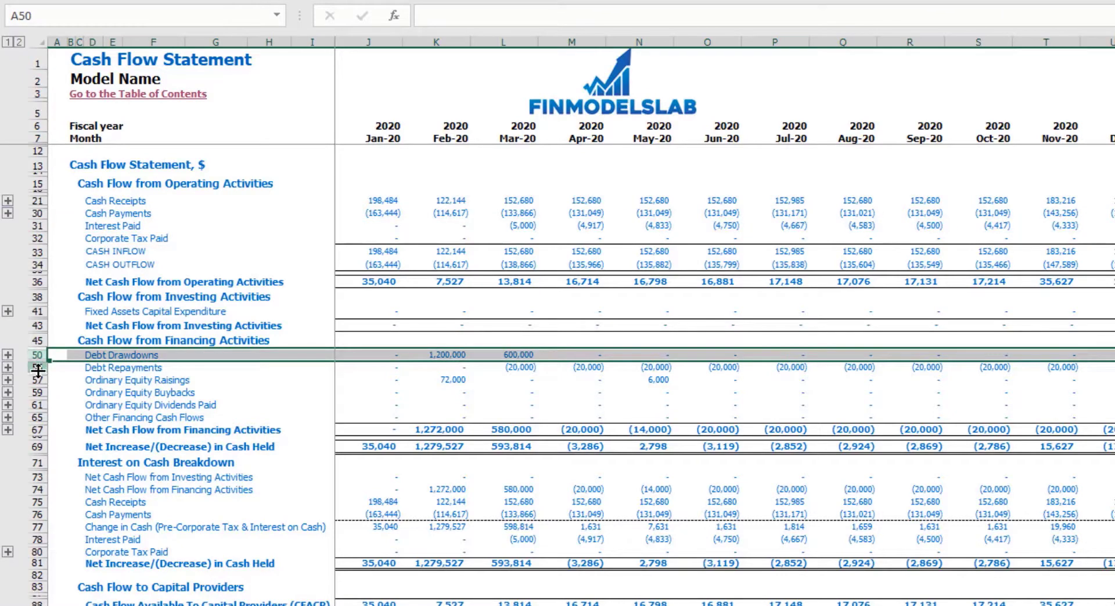
pyautogui.click(38, 367)
pyautogui.hotkey('ctrl', 'pagedown')
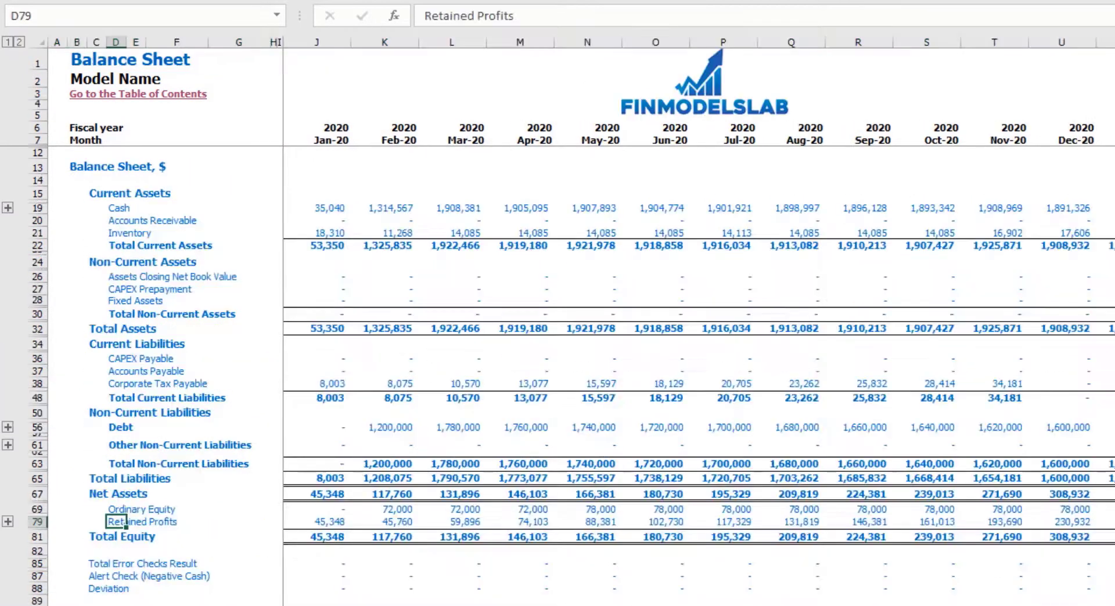
pyautogui.click(37, 427)
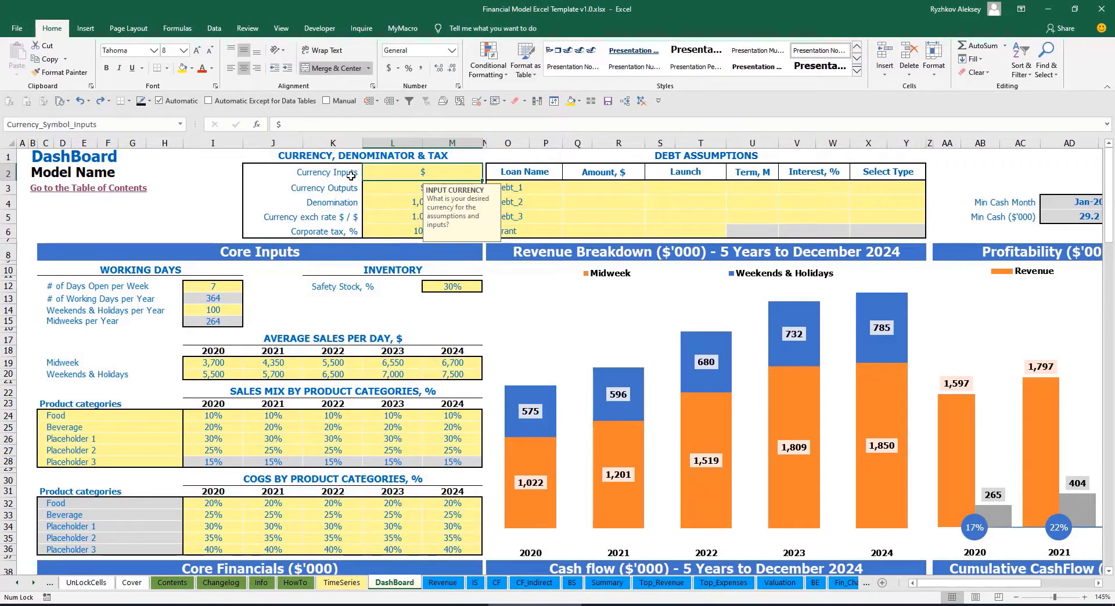
# Set the input currency to USD and output currency to EUR.
pyautogui.click(198, 178)
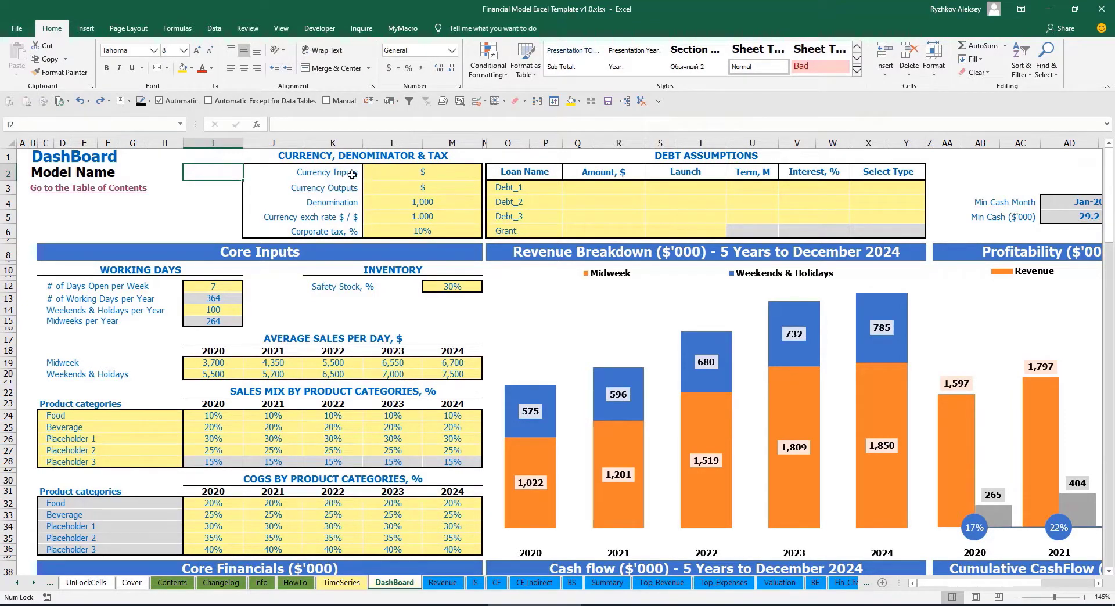
pyautogui.click(404, 176)
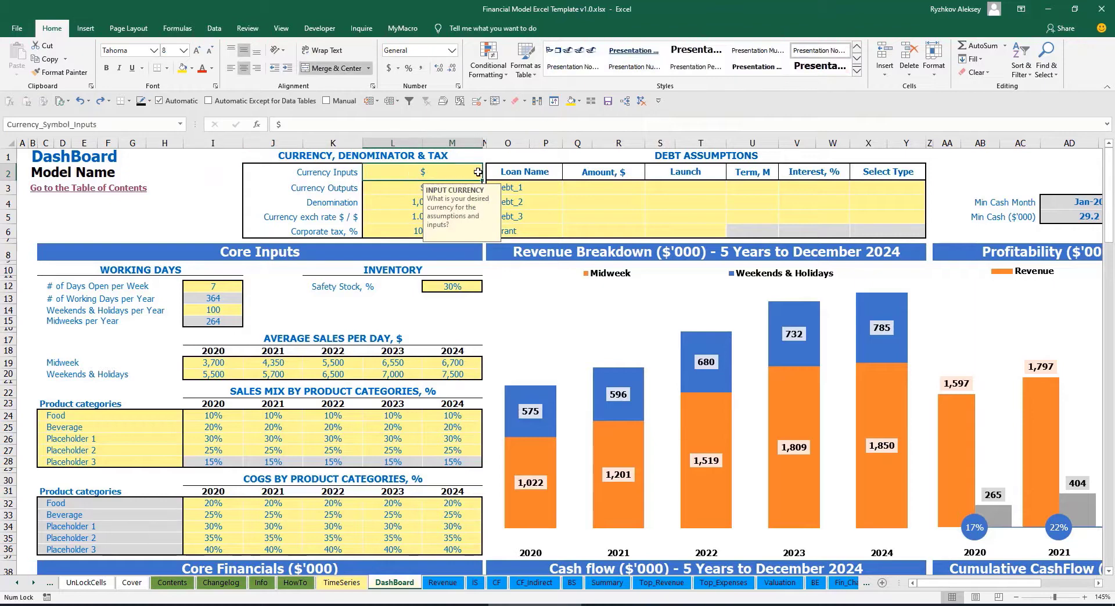
pyautogui.click(382, 190)
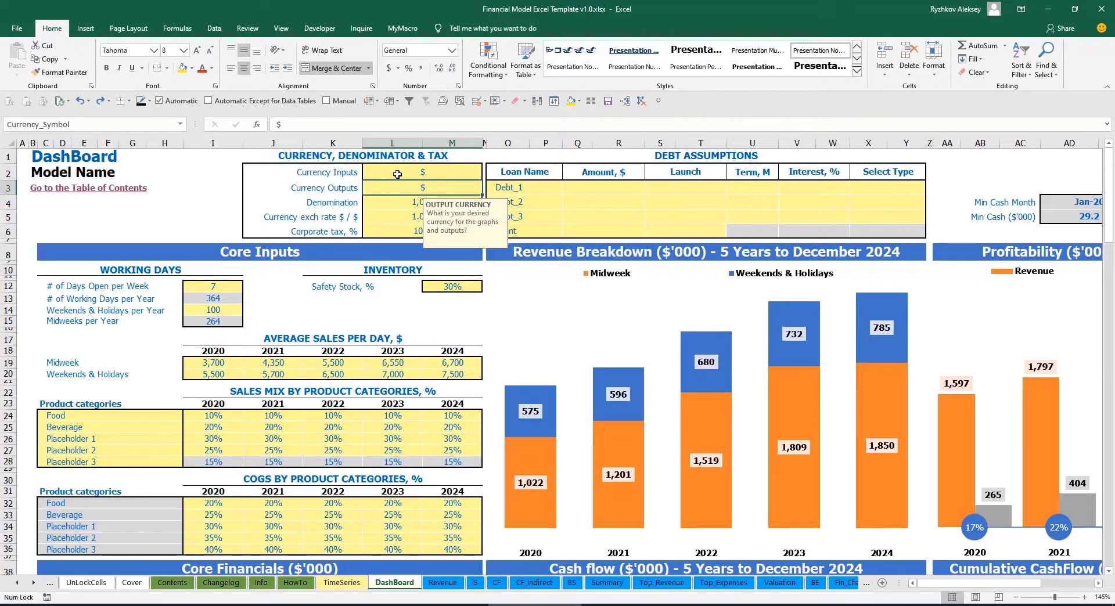
pyautogui.click(397, 174)
pyautogui.click(395, 188)
pyautogui.click(411, 173)
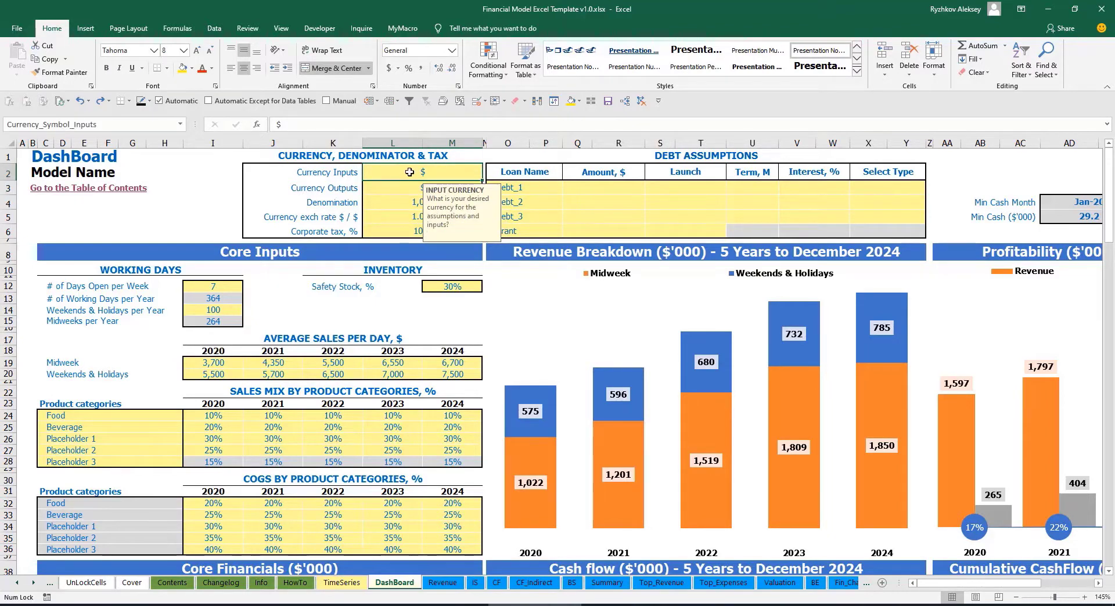
pyautogui.write('USD')
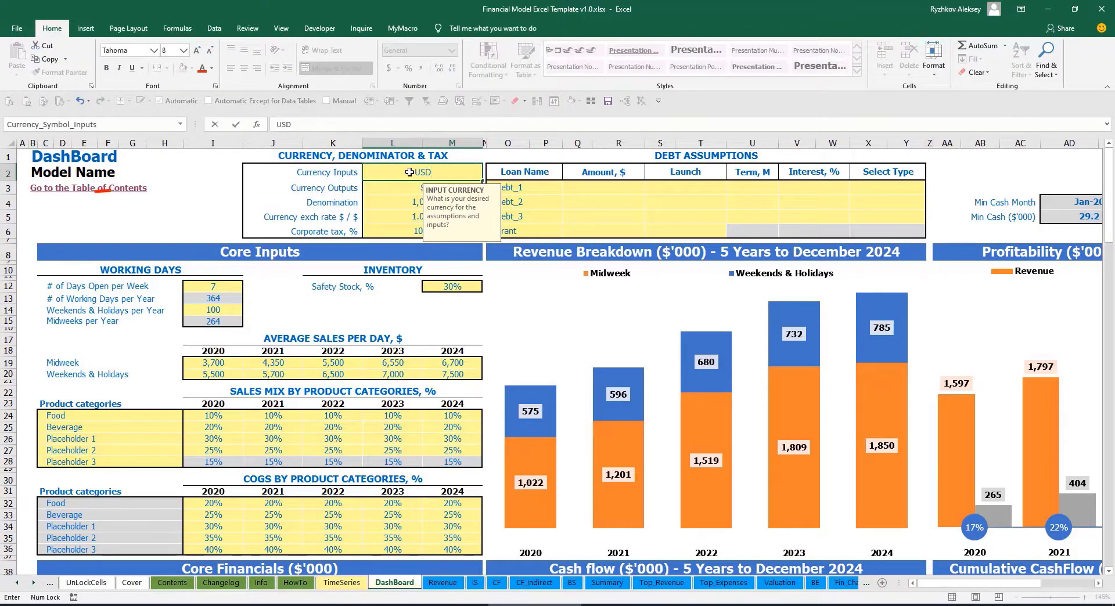
pyautogui.press('Return')
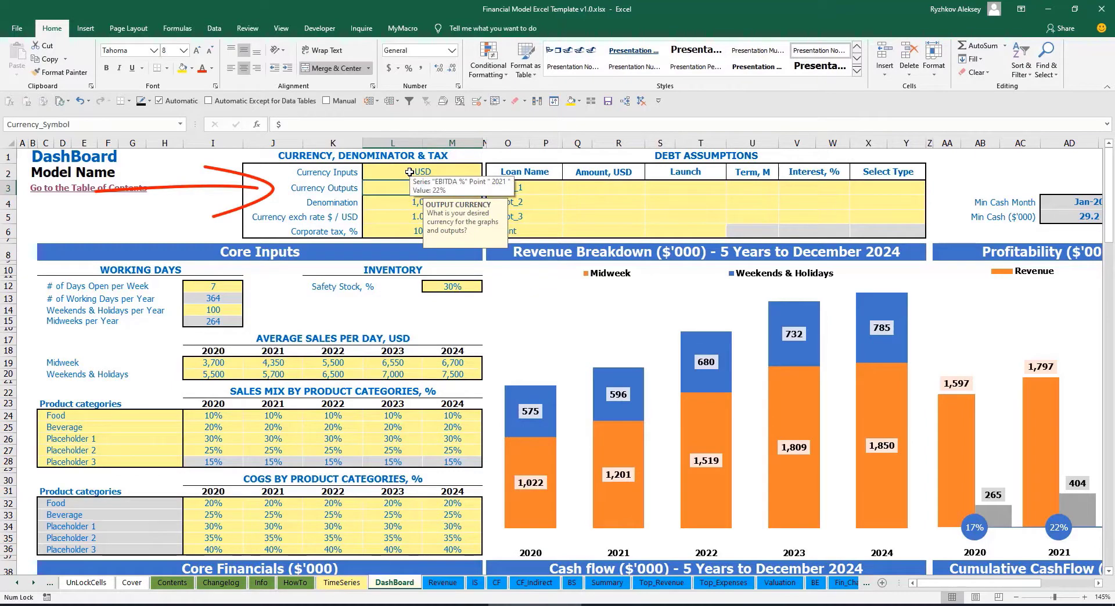
pyautogui.write('EUR')
pyautogui.press('Return')
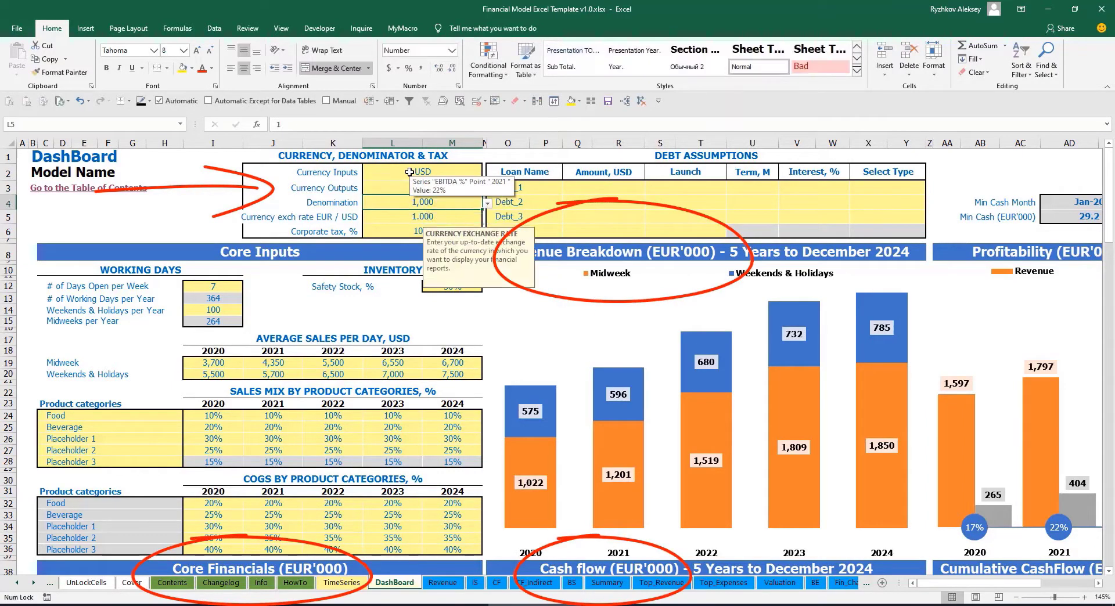
pyautogui.click(221, 192)
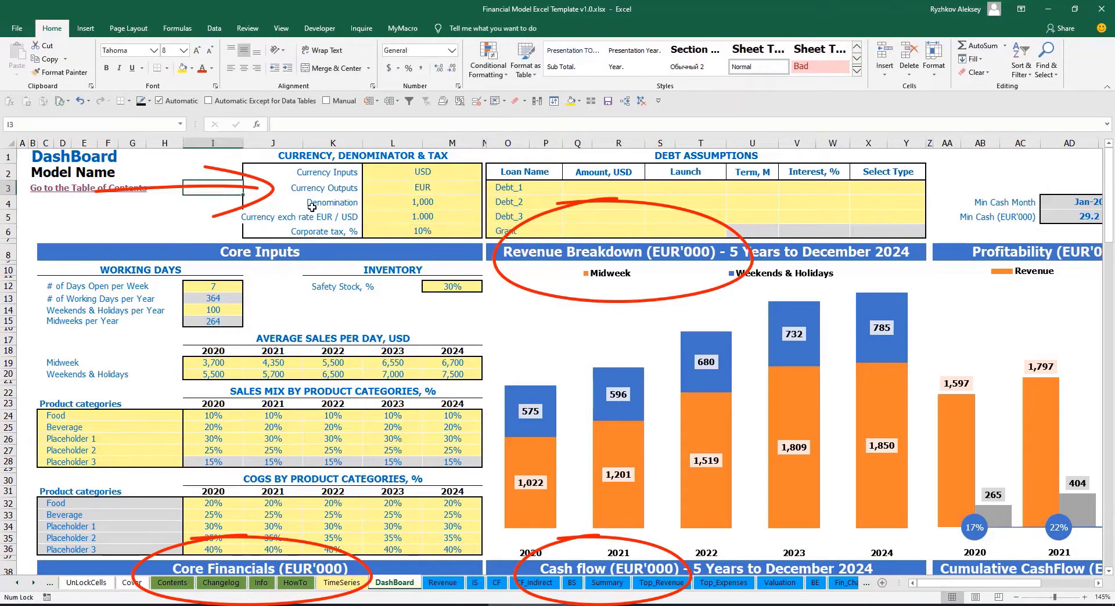
# Set the EUR / USD exchange rate to 1.200.
pyautogui.click(406, 216)
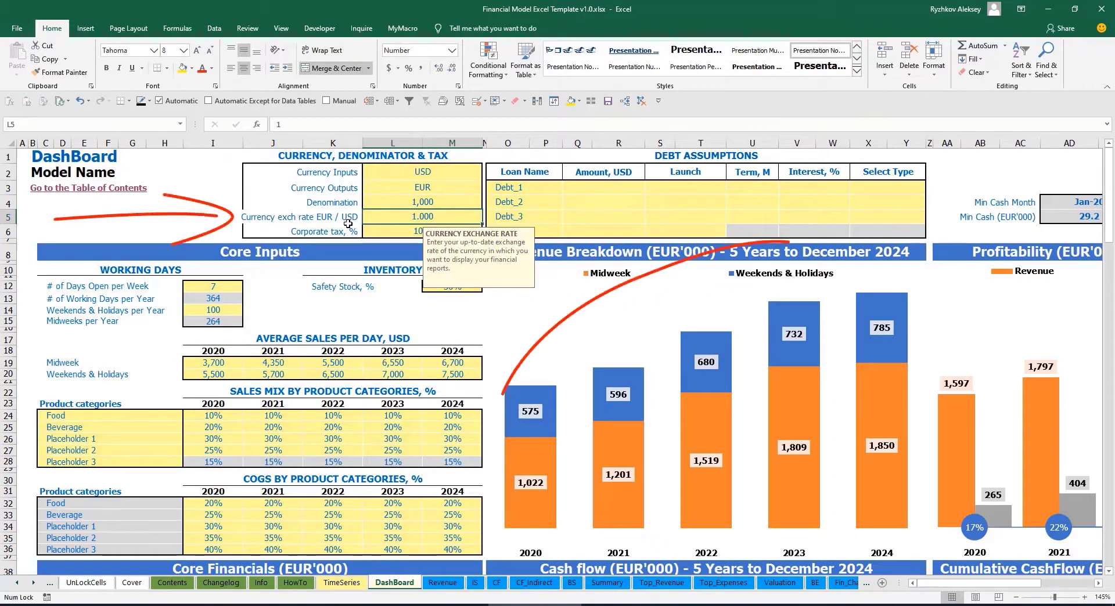
pyautogui.write('1.2')
pyautogui.press('Return')
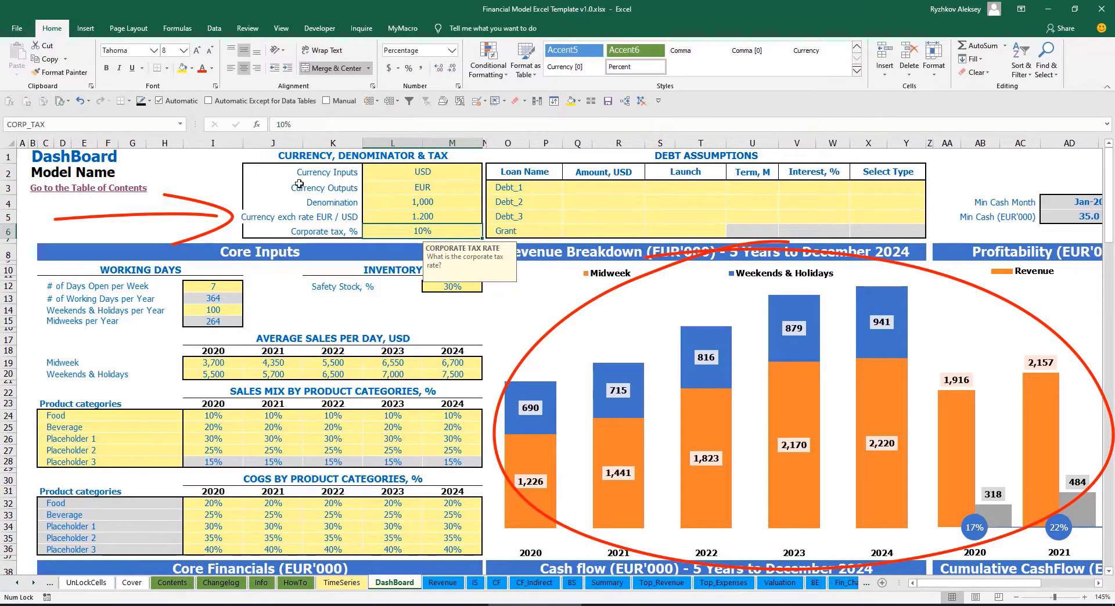
# Review the currency and exchange rate settings and select the Denomination setting.
pyautogui.click(402, 173)
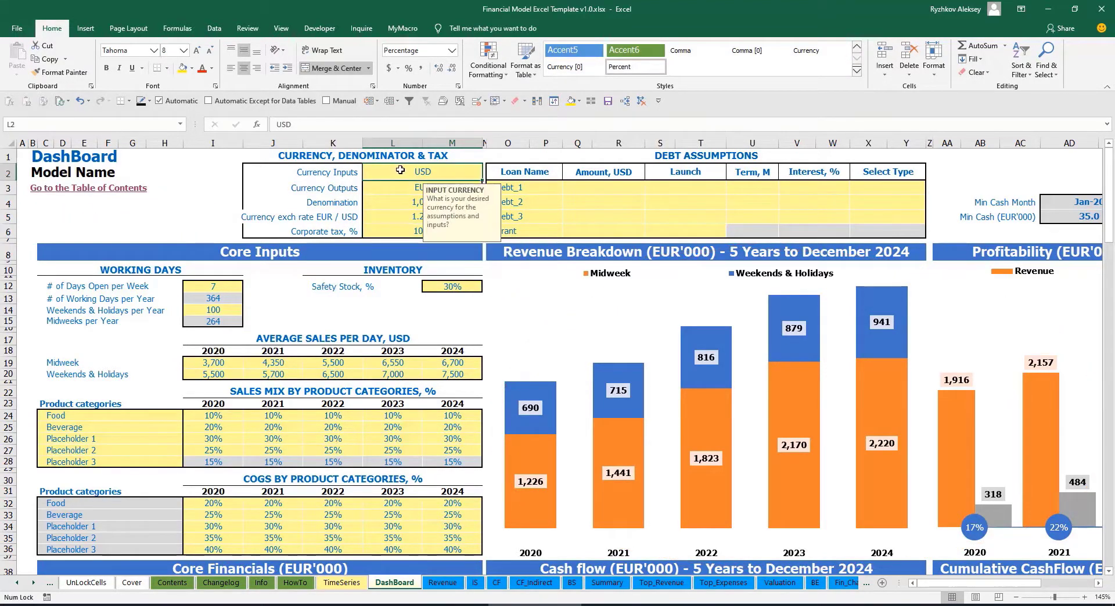
pyautogui.click(393, 188)
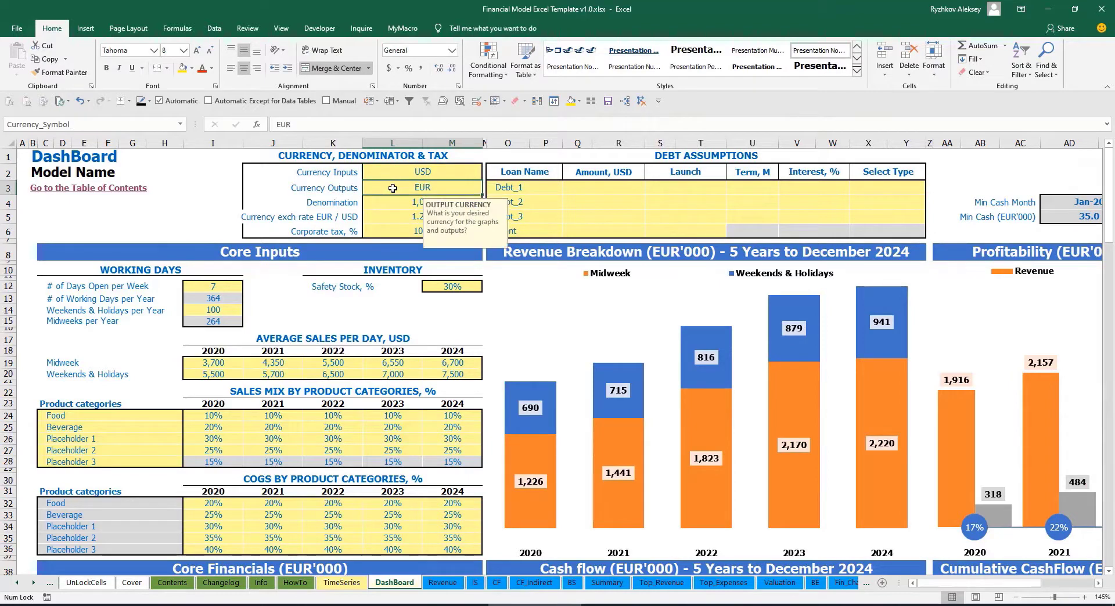
pyautogui.click(380, 217)
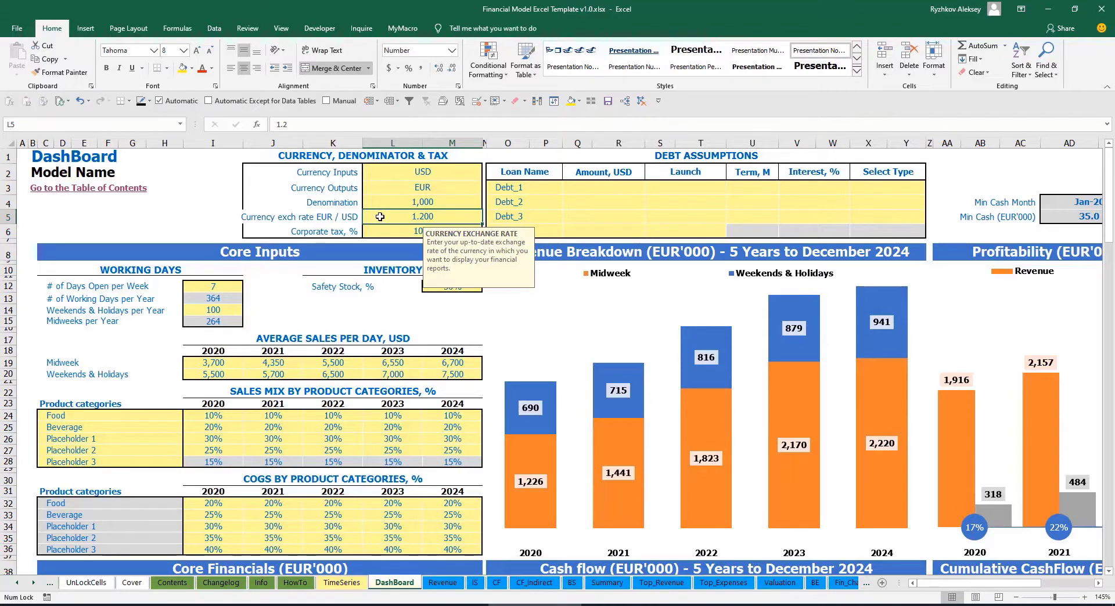
pyautogui.click(406, 202)
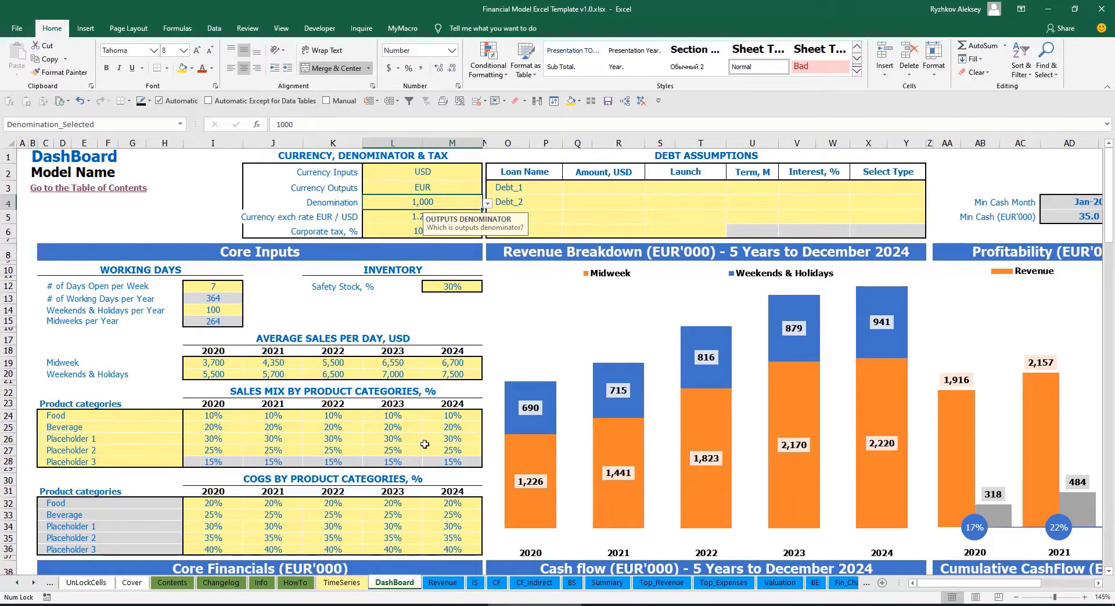
# Check the five-year and monthly income statement titles on the Summary sheet.
pyautogui.click(606, 583)
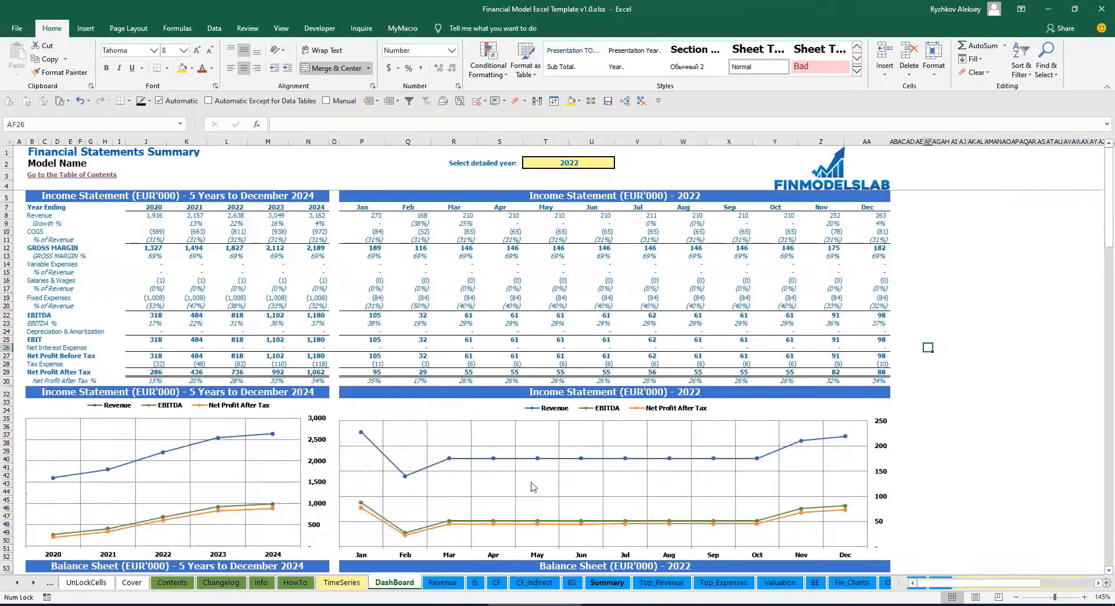
pyautogui.click(182, 198)
pyautogui.click(612, 191)
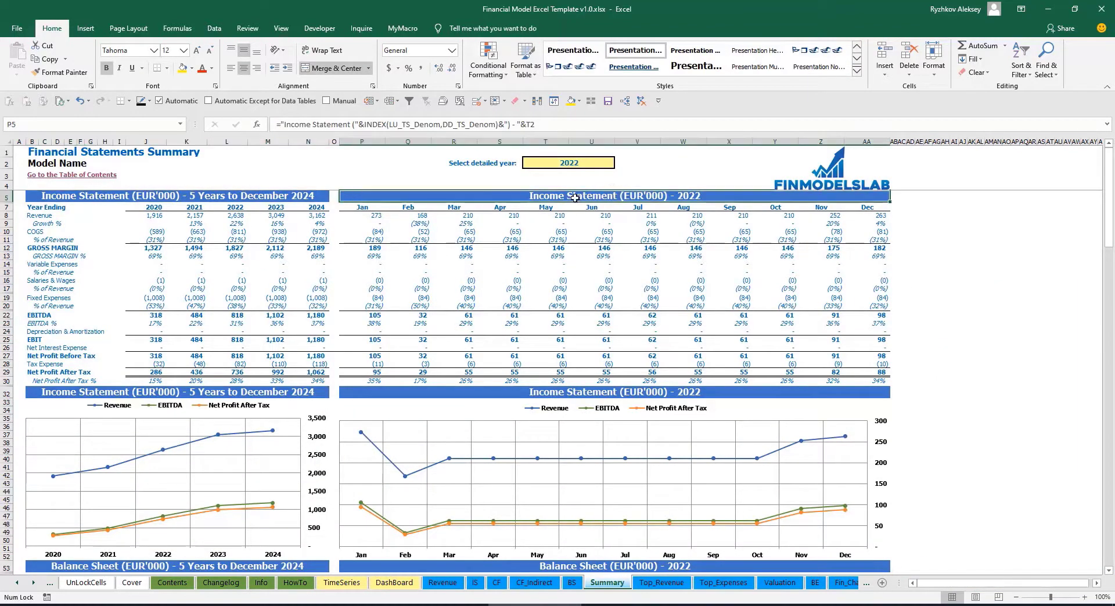
pyautogui.click(239, 195)
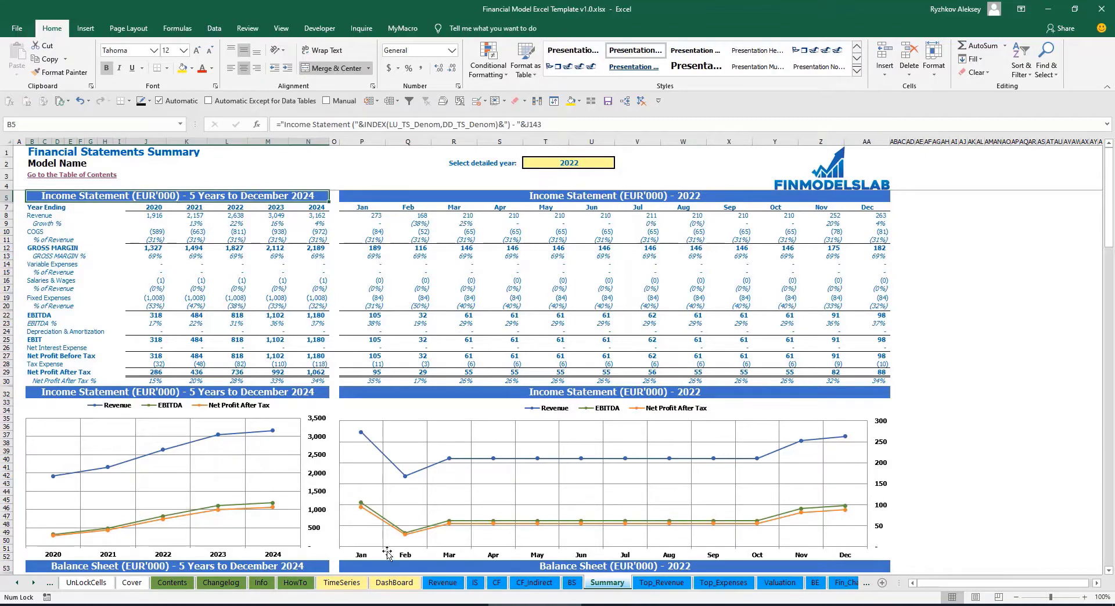
pyautogui.click(395, 582)
# Try a 1,000,000 denomination on the Summary, then set the denomination to 1.
pyautogui.click(487, 203)
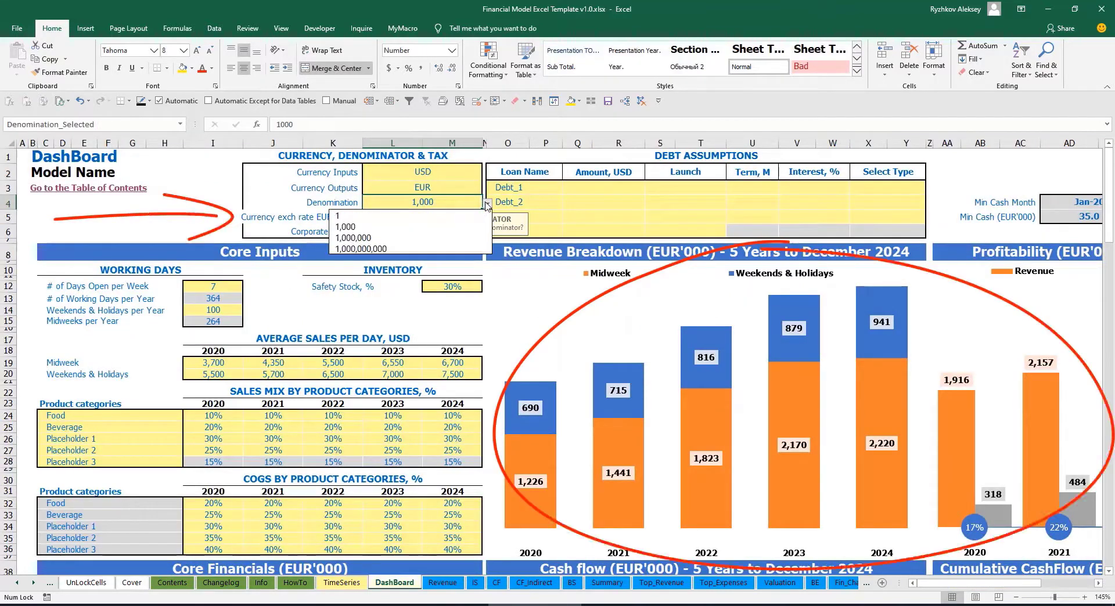
pyautogui.click(429, 238)
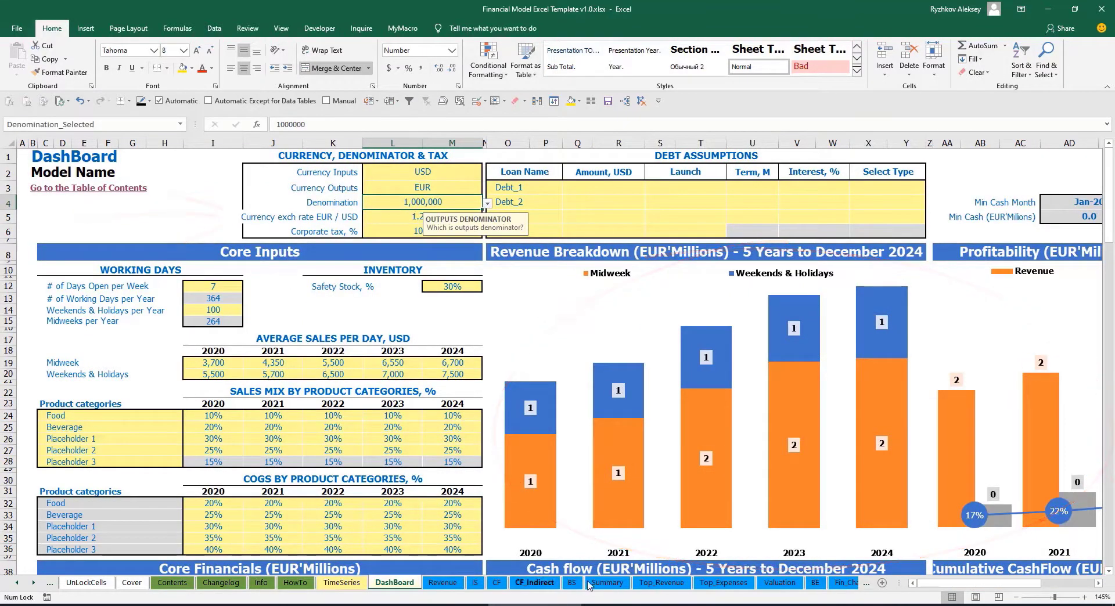
pyautogui.click(606, 583)
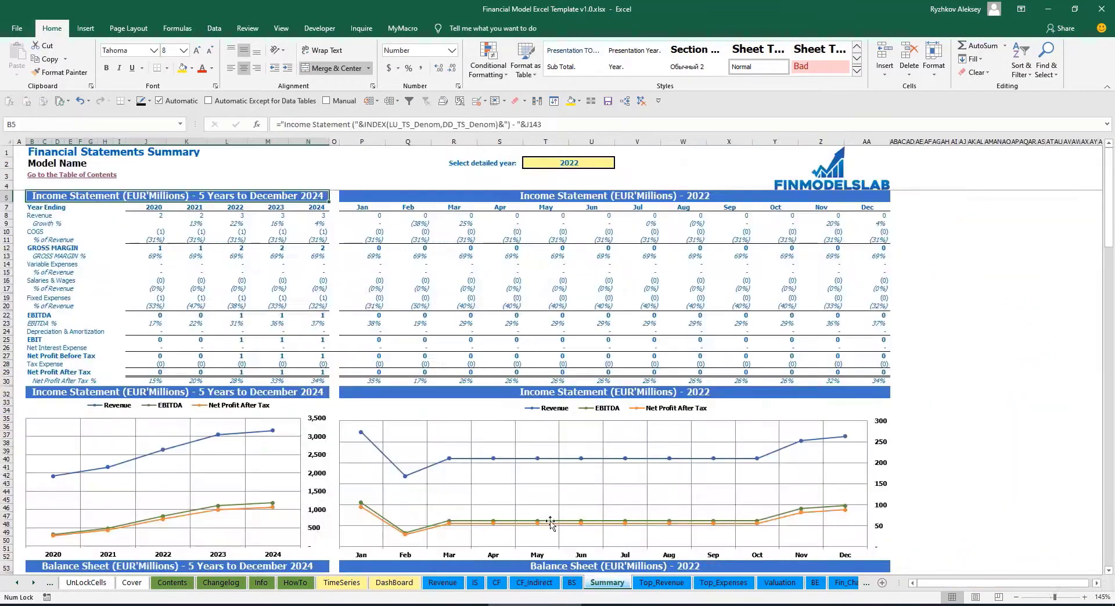
pyautogui.click(464, 196)
pyautogui.click(394, 582)
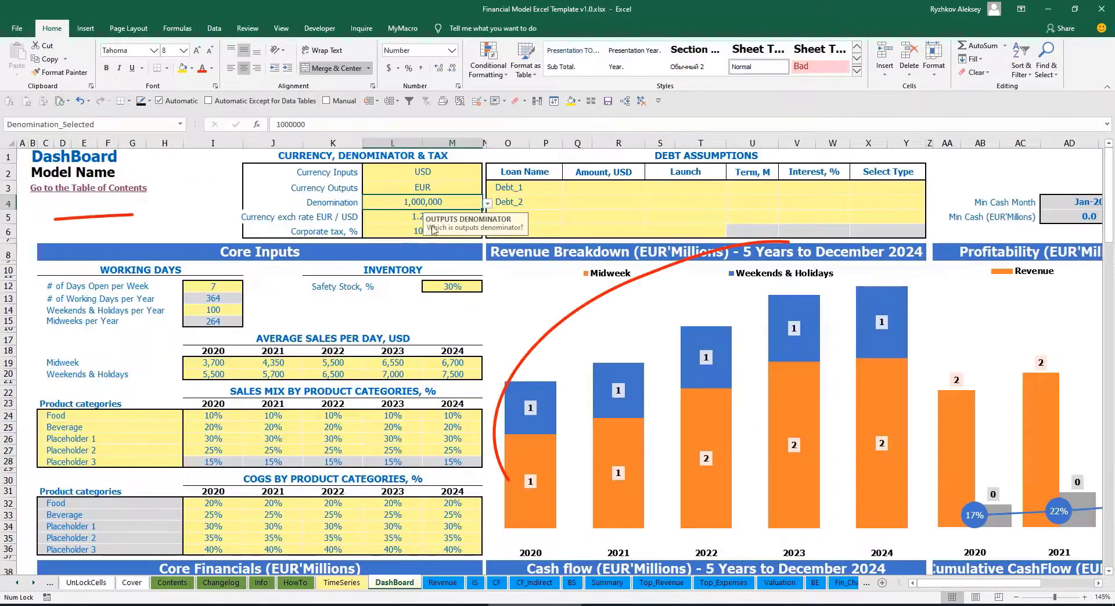
pyautogui.click(485, 203)
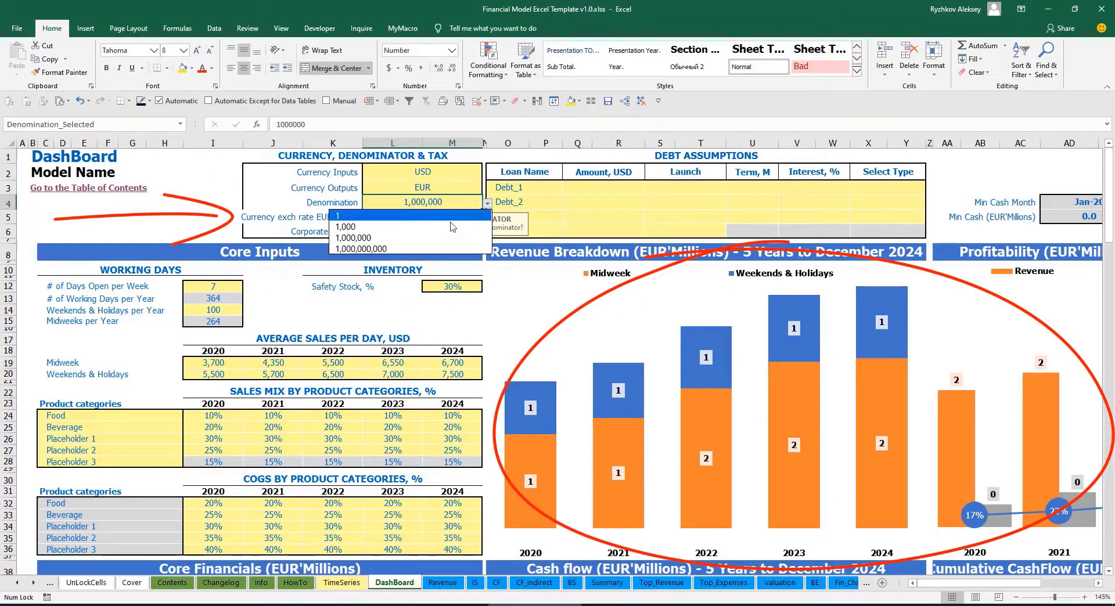
pyautogui.click(410, 216)
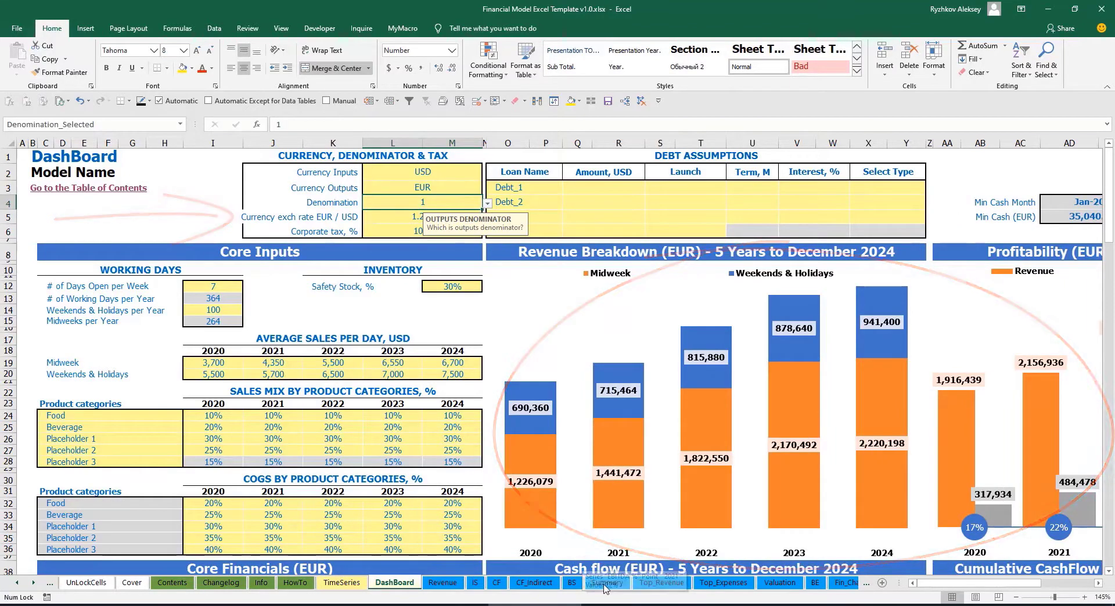
pyautogui.click(606, 583)
pyautogui.click(394, 582)
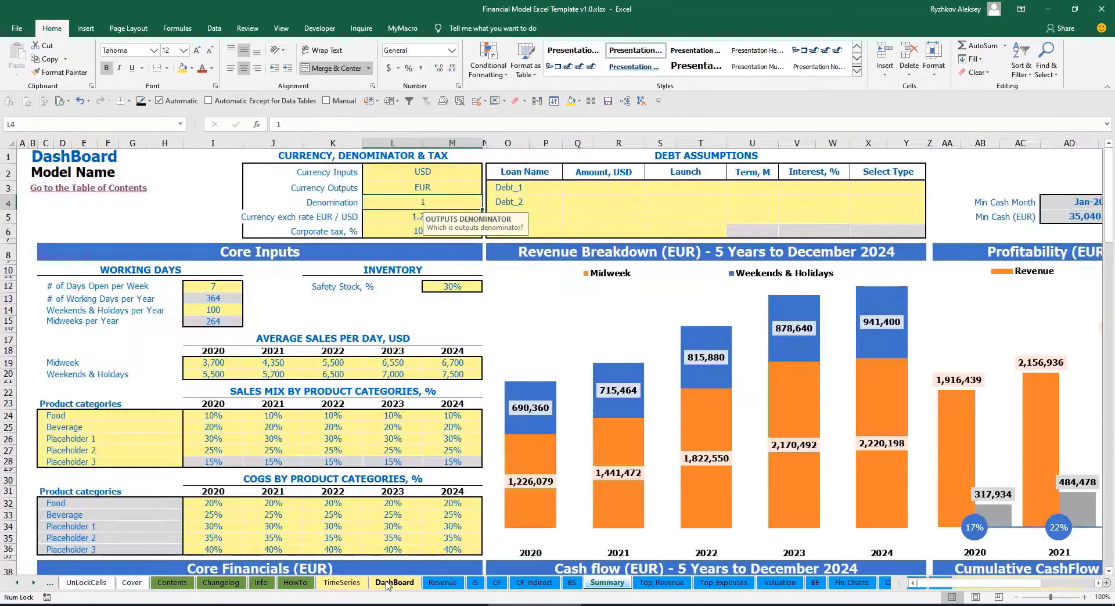
# Set the corporate tax rate to 15% and view the Income Statement's Tax Expense row.
pyautogui.click(397, 226)
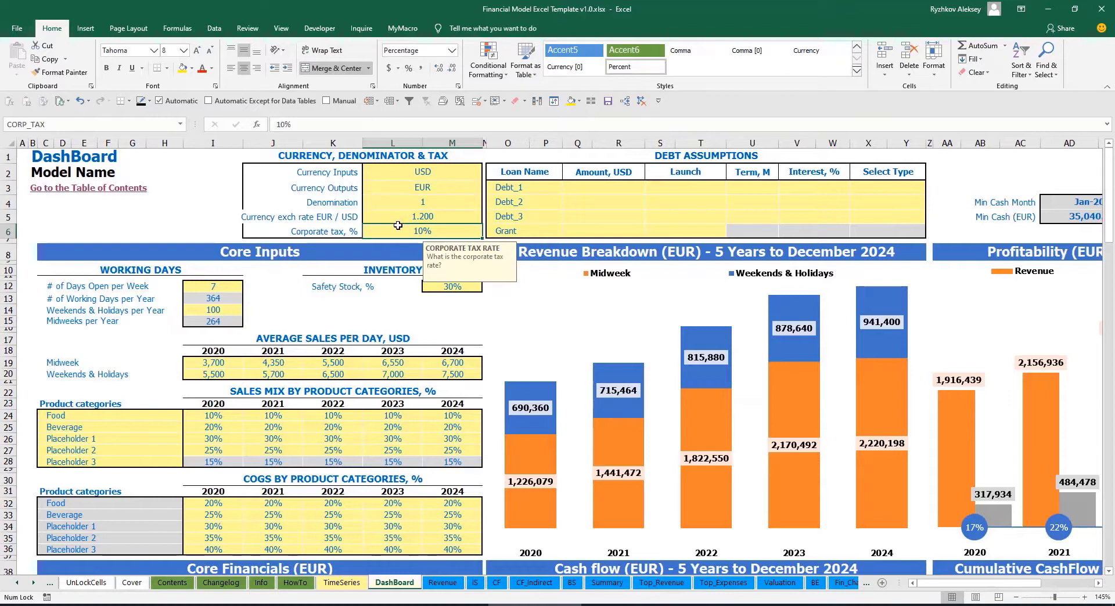
pyautogui.write('15%')
pyautogui.press('Return')
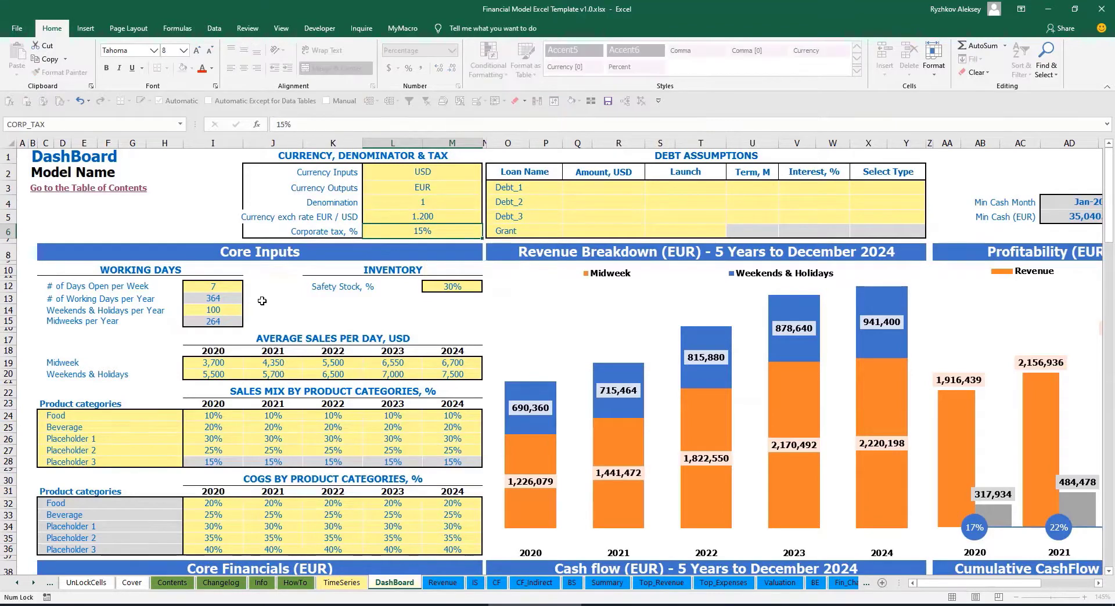
pyautogui.click(474, 583)
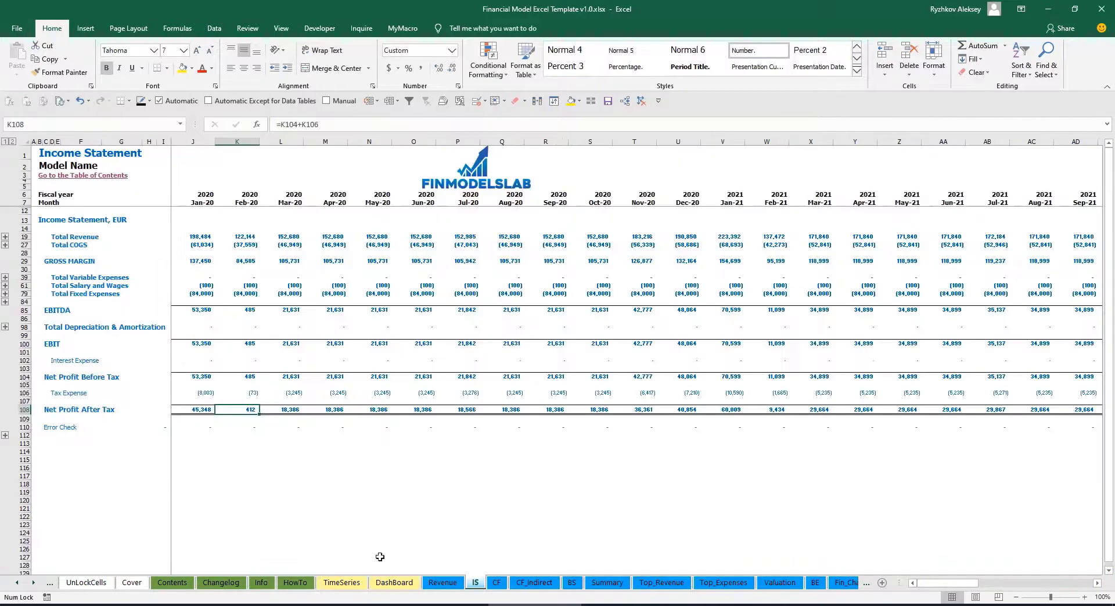
pyautogui.click(25, 394)
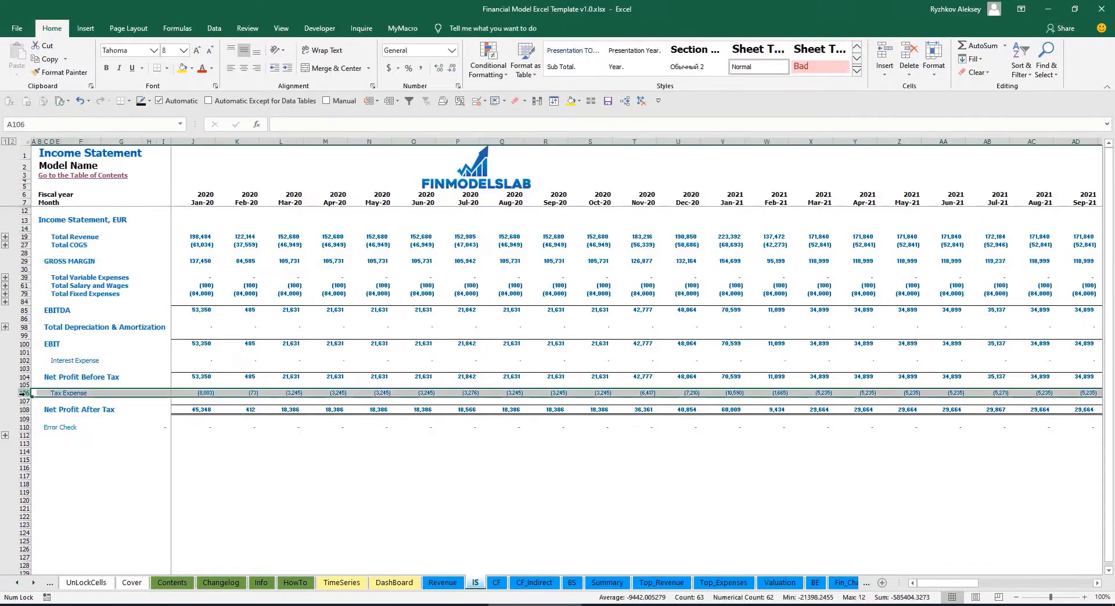